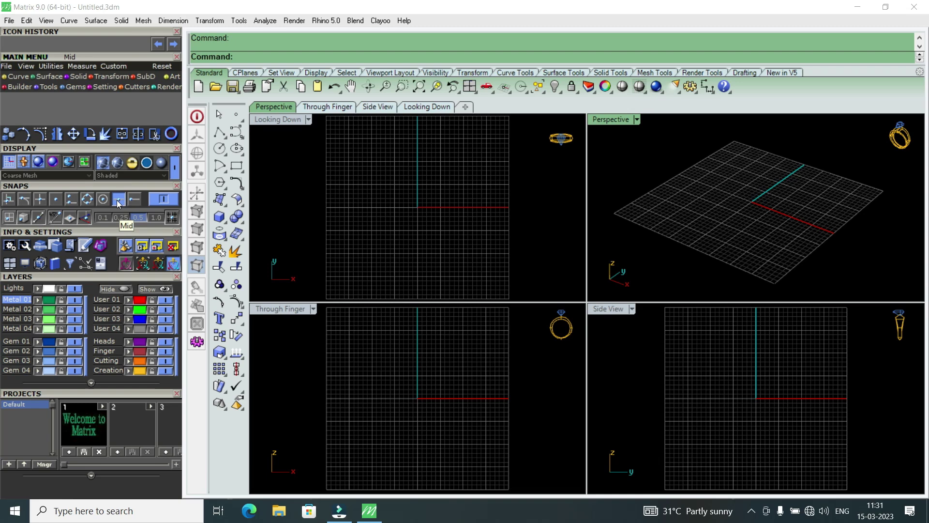
Disable Mid snap, then in document properties hide grid lines and set grid line count to 200.
left_click(119, 201)
left_click(290, 20)
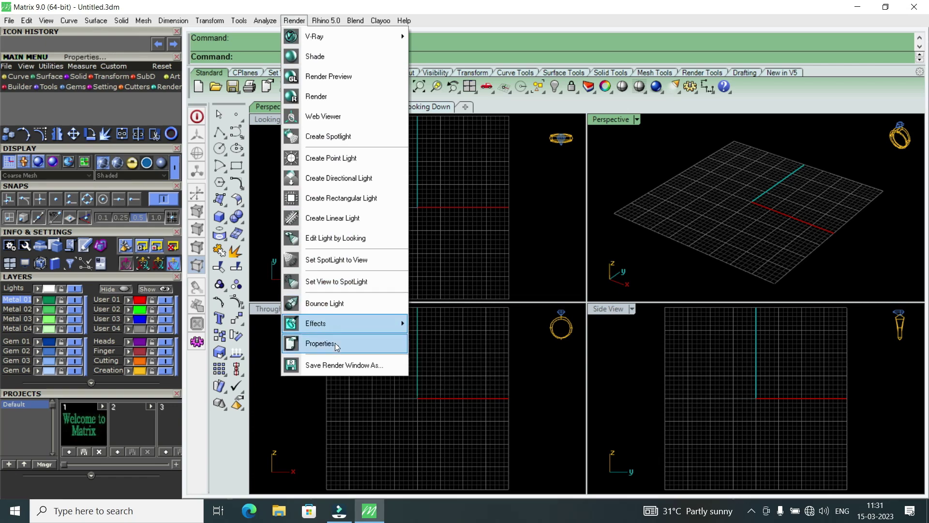
left_click(335, 343)
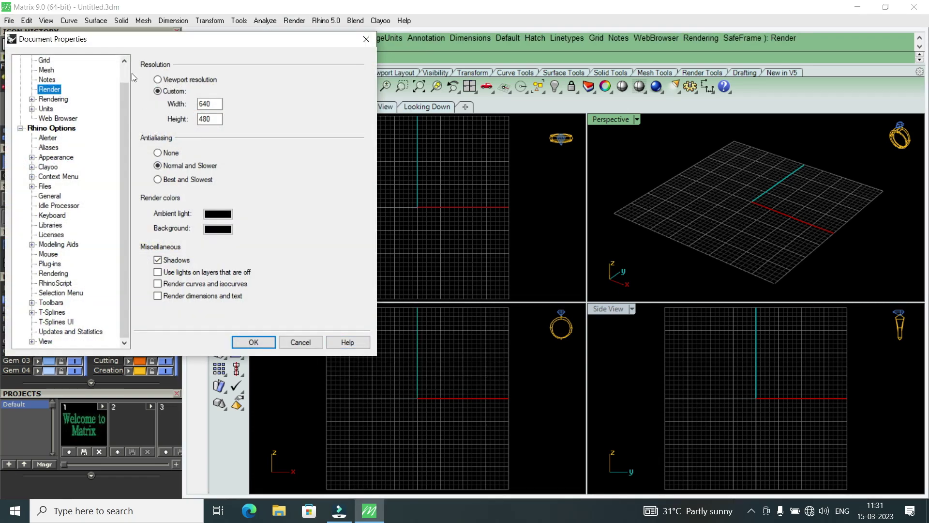
left_click(44, 60)
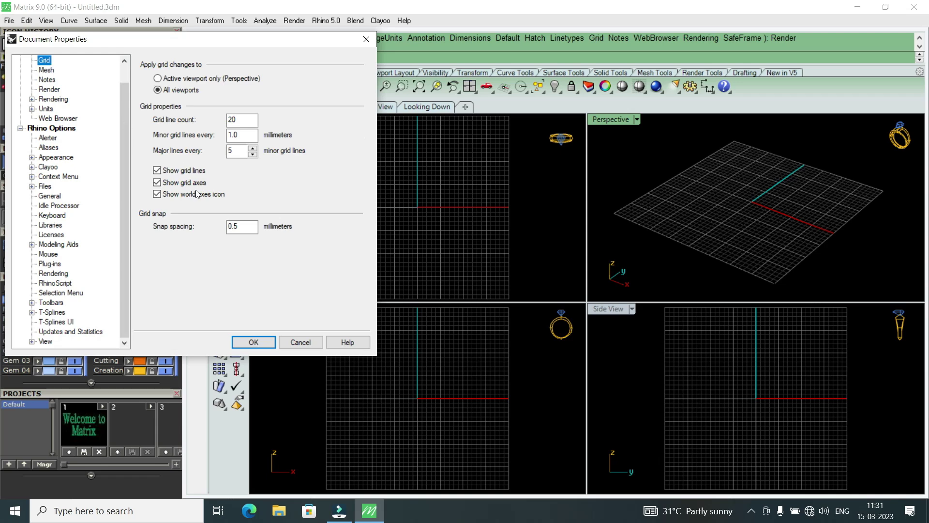
left_click(157, 171)
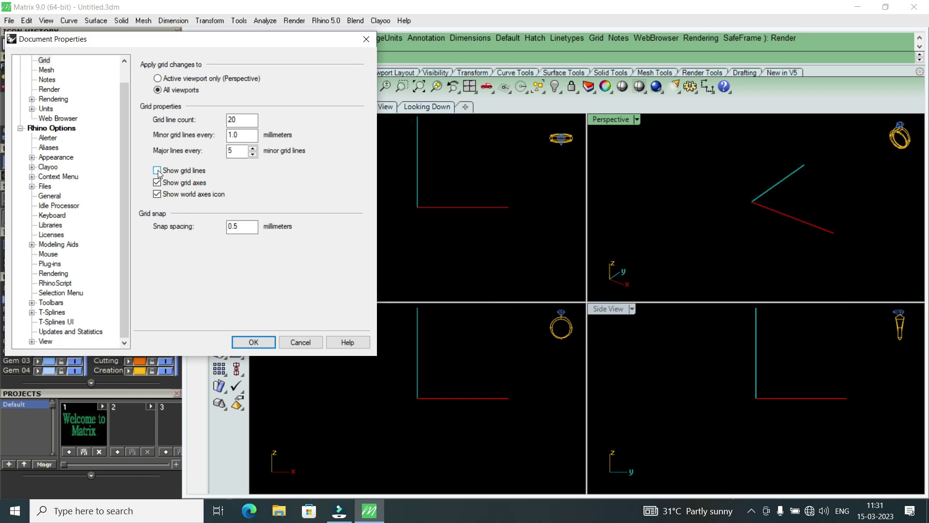
left_click(232, 121)
type("0")
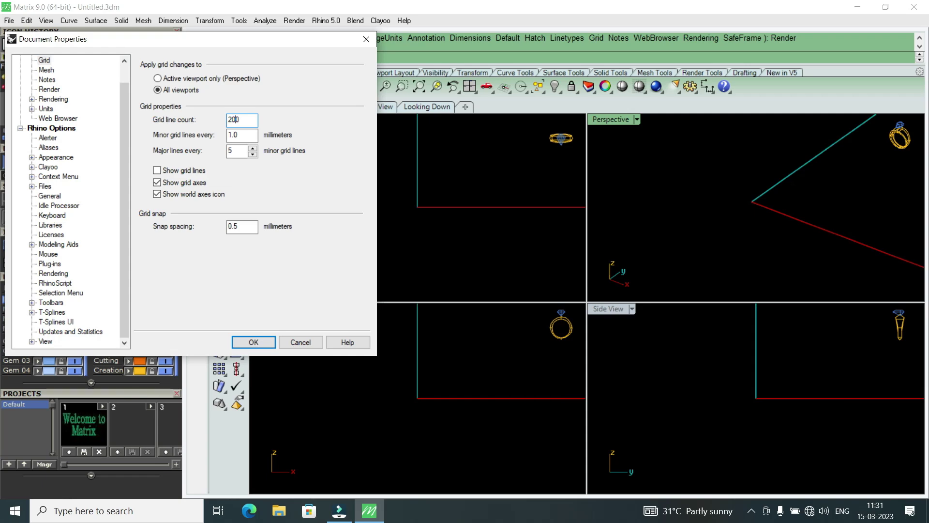
left_click(269, 343)
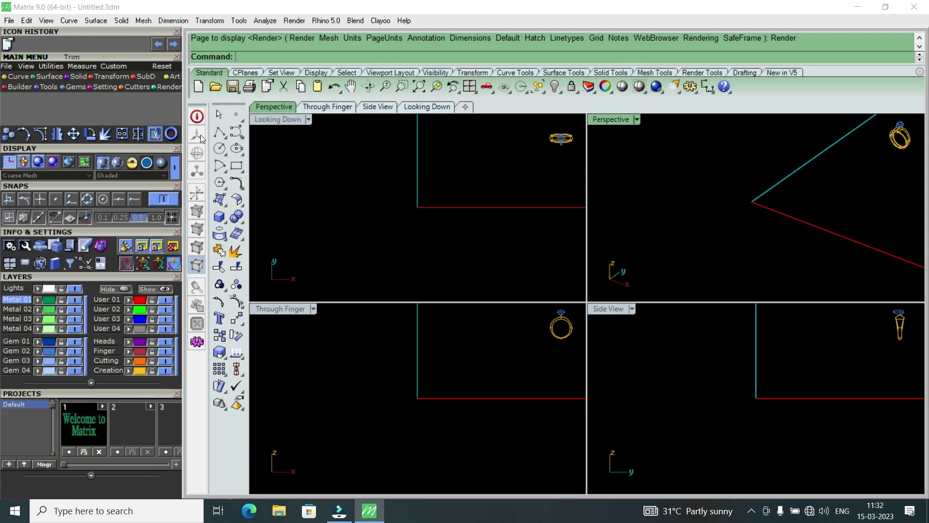
Open the Gem Loader from the Gems menu and scroll down to the Gem Shape grid.
left_click(72, 88)
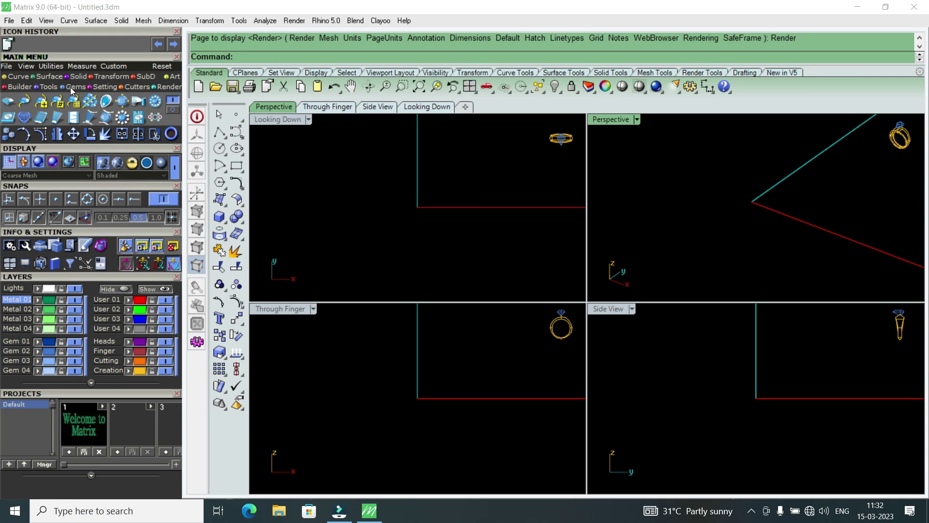
left_click(10, 103)
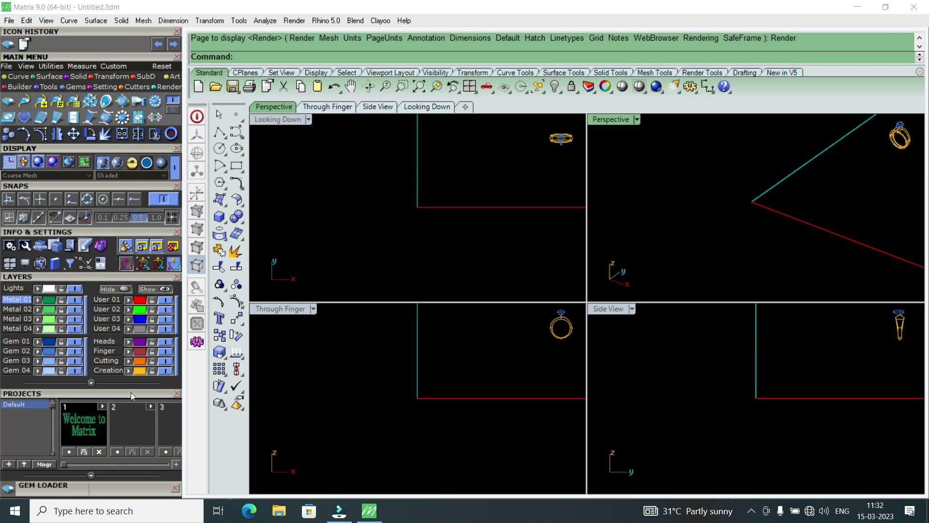
mouse_move(133, 391)
left_mouse_down()
mouse_move(135, 275)
mouse_move(165, 96)
left_mouse_up()
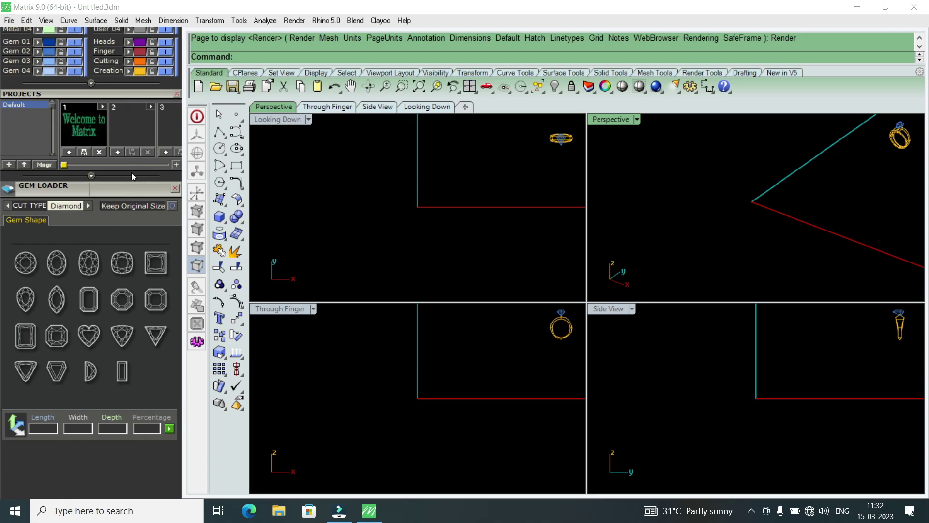
Pick the Round cut and preview dial sizes from 1.0 to 3.4 mm.
left_click_drag(146, 94, 147, 70)
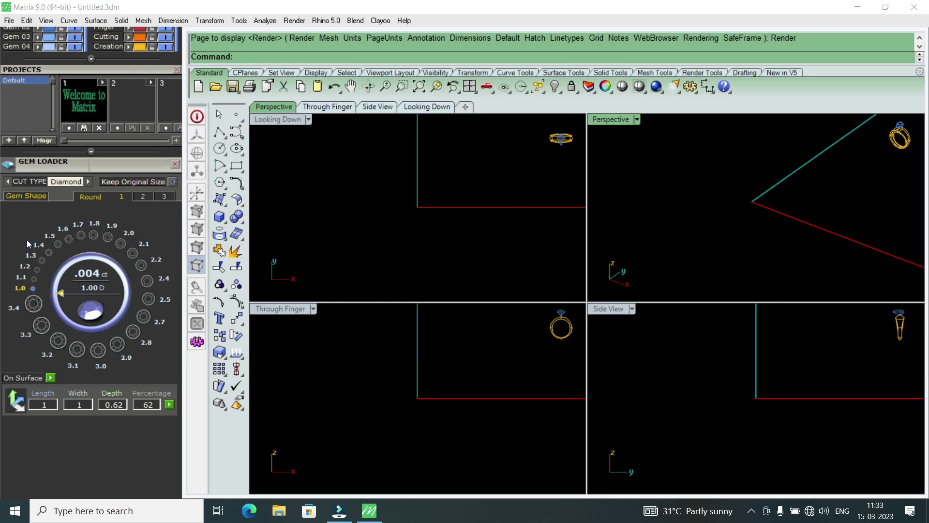
left_click(69, 239)
mouse_move(77, 228)
left_mouse_down()
mouse_move(33, 307)
mouse_move(28, 264)
mouse_move(18, 293)
left_mouse_up()
left_click_drag(18, 293, 21, 292)
left_click_drag(19, 292, 29, 283)
mouse_move(28, 279)
left_mouse_down()
mouse_move(60, 231)
mouse_move(124, 237)
mouse_move(156, 304)
mouse_move(87, 348)
mouse_move(30, 312)
mouse_move(13, 315)
mouse_move(127, 198)
left_mouse_up()
Preview larger round sizes from 3.4 to 10.4 mm on tabs 2 and 3, then return to tab 1.
left_click(141, 197)
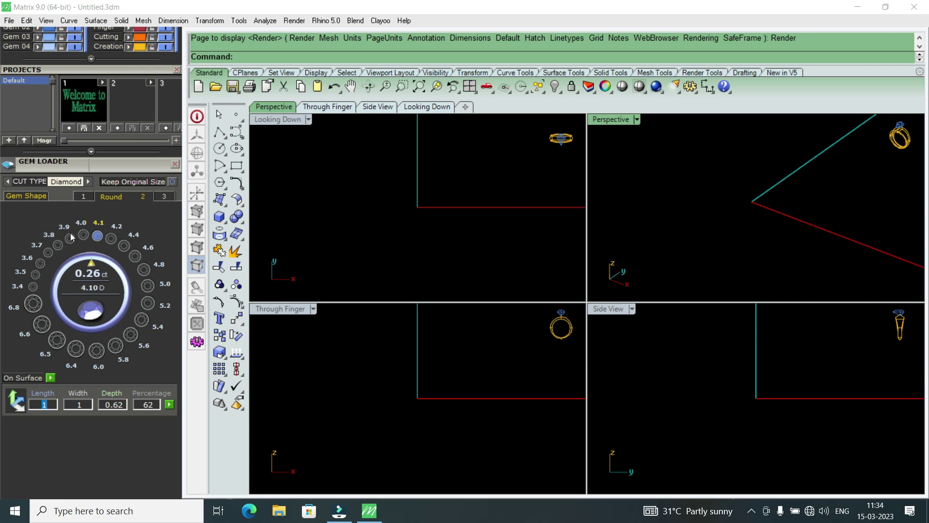
left_click(33, 287)
left_click(124, 246)
left_click(164, 201)
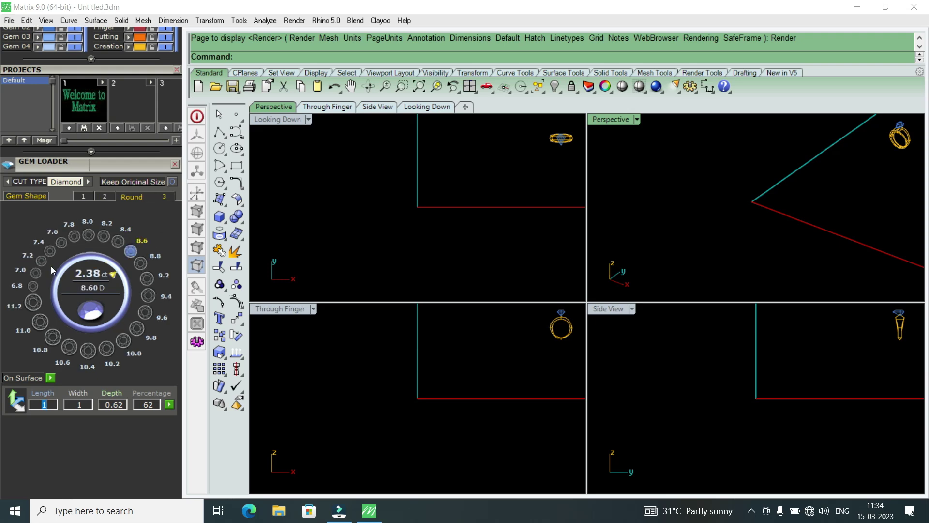
left_click(118, 242)
left_click(88, 349)
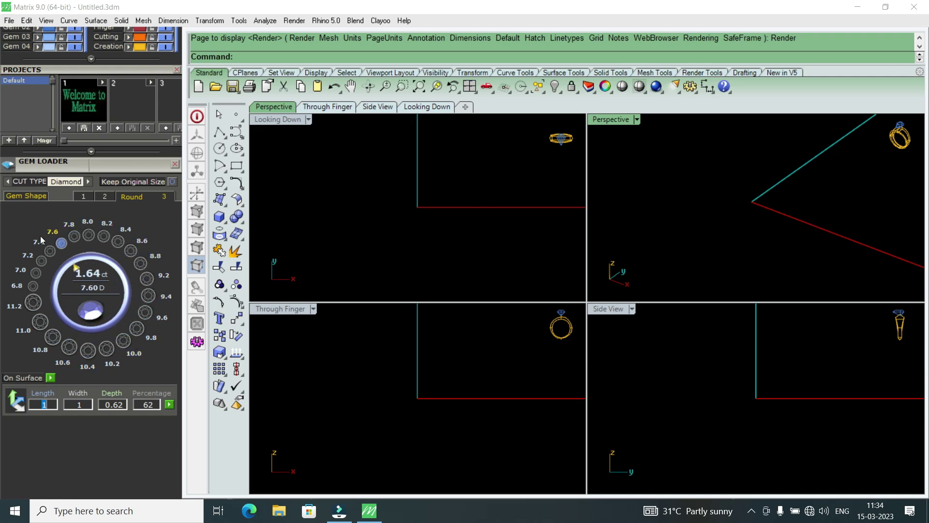
left_click(38, 257)
left_click(147, 279)
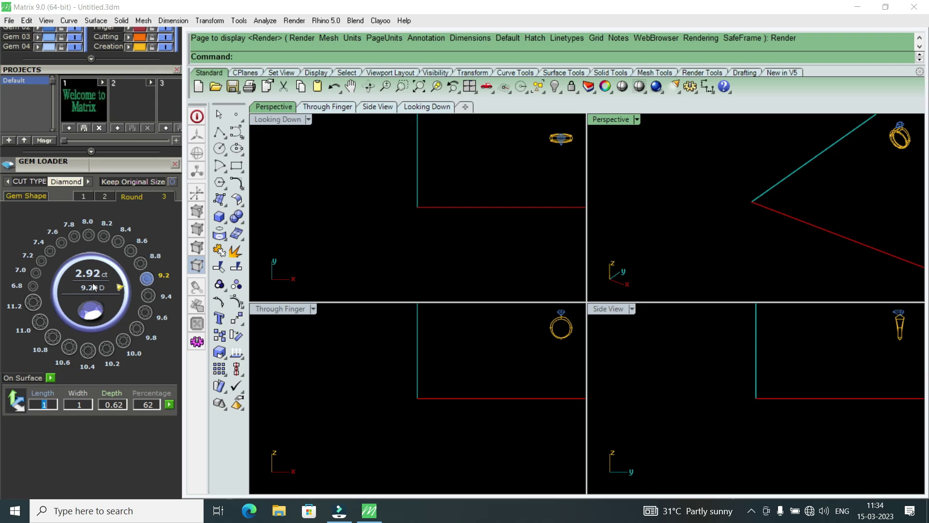
left_click(86, 196)
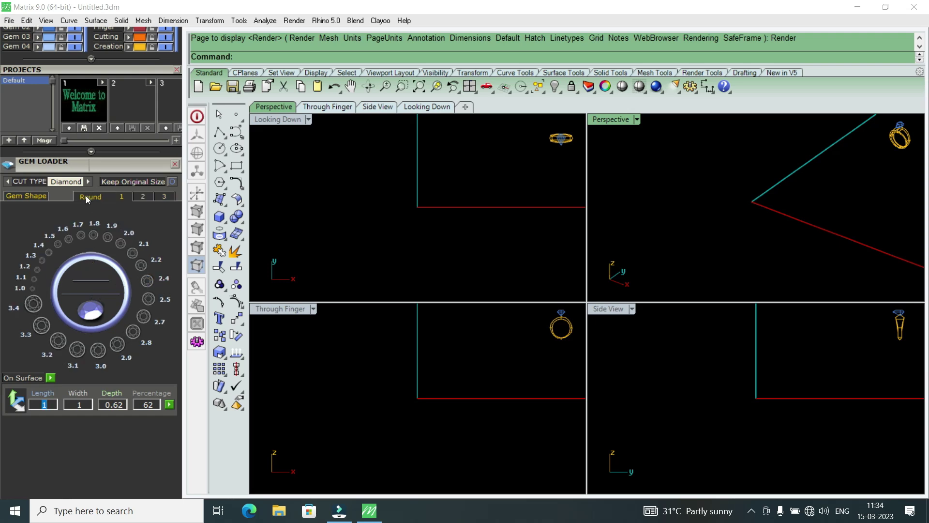
Preview round diamond sizes between 1.1 and 1.5 mm on the dial.
left_click(50, 259)
left_click(59, 245)
left_click(46, 255)
left_click(35, 260)
left_click(33, 266)
left_click(32, 279)
Preview sizes from 1.5 to 3.1 mm, then insert a 1.5 mm round diamond at the origin.
left_click(57, 242)
left_click(80, 231)
left_click(94, 229)
left_click(109, 229)
left_click(122, 238)
mouse_move(126, 238)
left_mouse_down()
mouse_move(53, 347)
mouse_move(57, 238)
left_mouse_up()
left_click(60, 245)
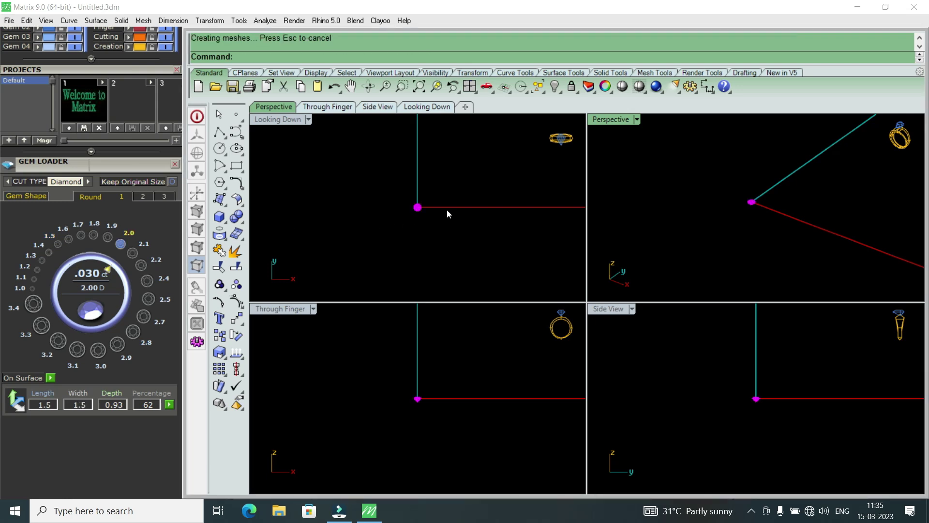
Zoom the Looking Down view in on the faceted diamond and deselect it.
scroll(422, 210, "up", 3)
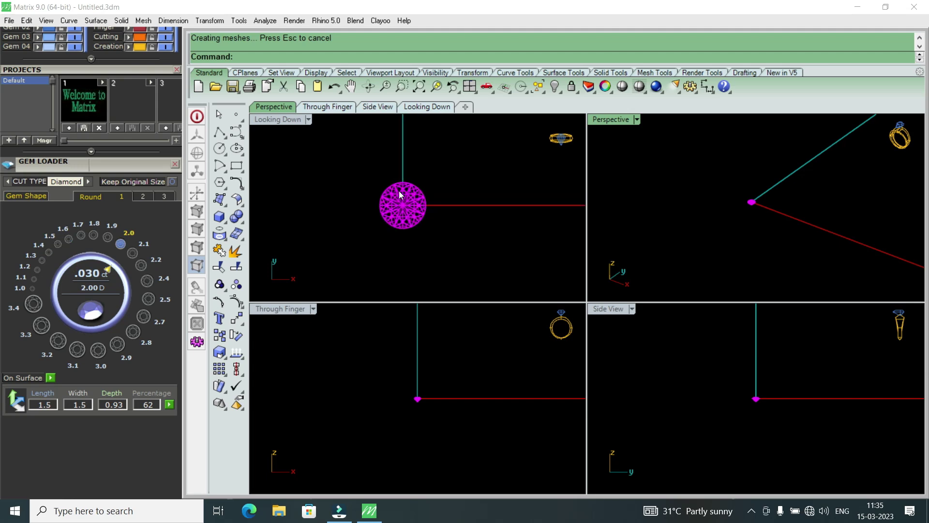
scroll(399, 193, "up", 3)
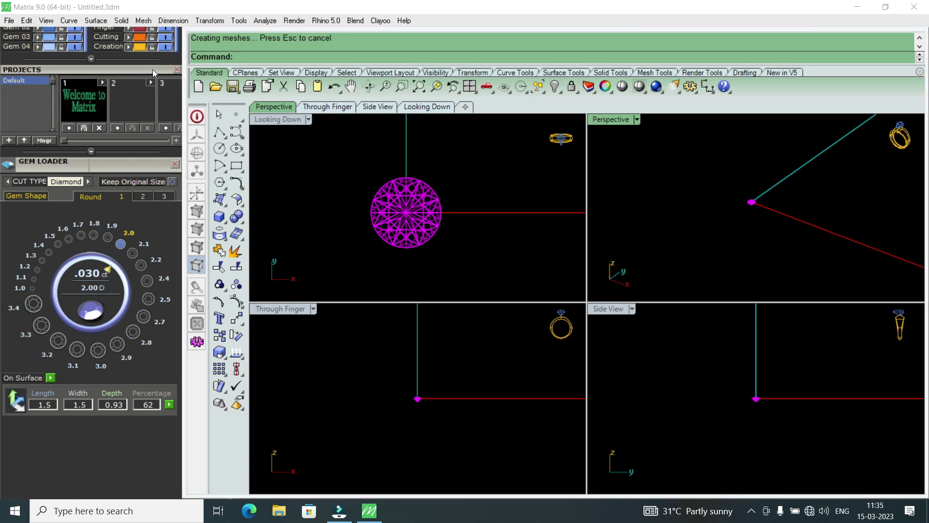
left_click_drag(152, 69, 133, 362)
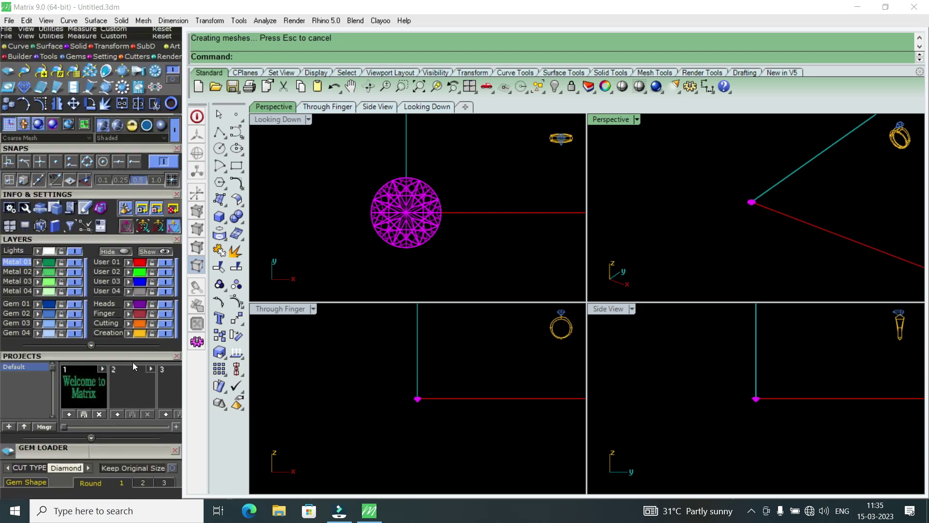
left_click_drag(154, 261, 146, 283)
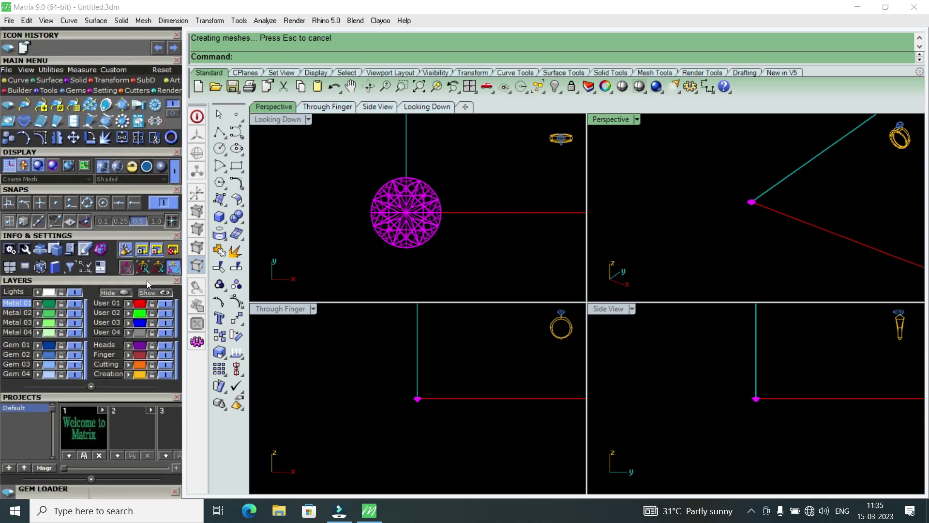
left_click_drag(146, 283, 148, 278)
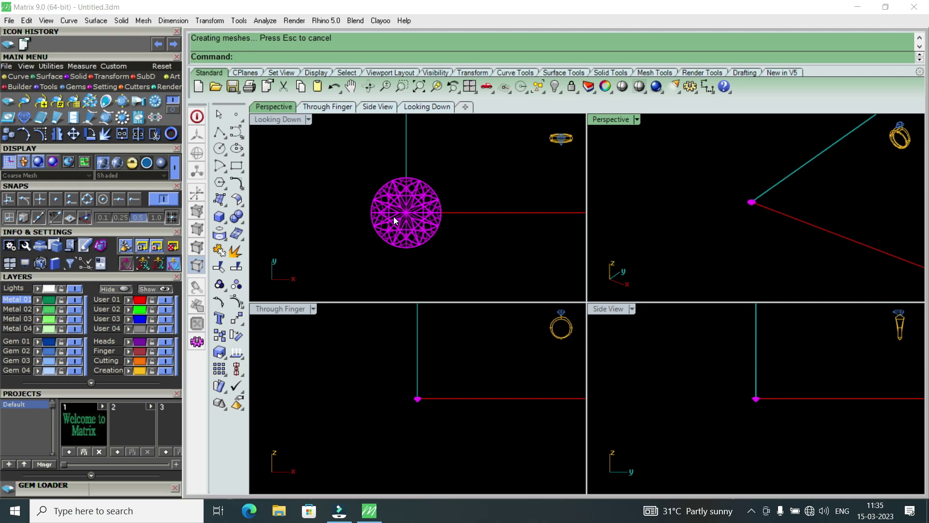
scroll(485, 209, "down", 2)
scroll(471, 213, "down", 1)
scroll(472, 213, "up", 3)
scroll(446, 218, "down", 1)
scroll(446, 218, "up", 1)
scroll(445, 218, "up", 2)
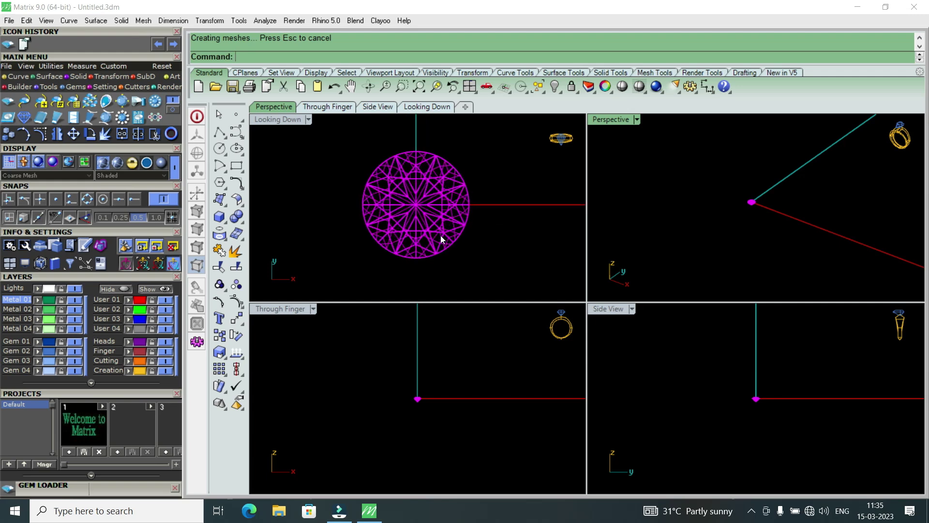
scroll(443, 246, "down", 1)
scroll(441, 246, "down", 1)
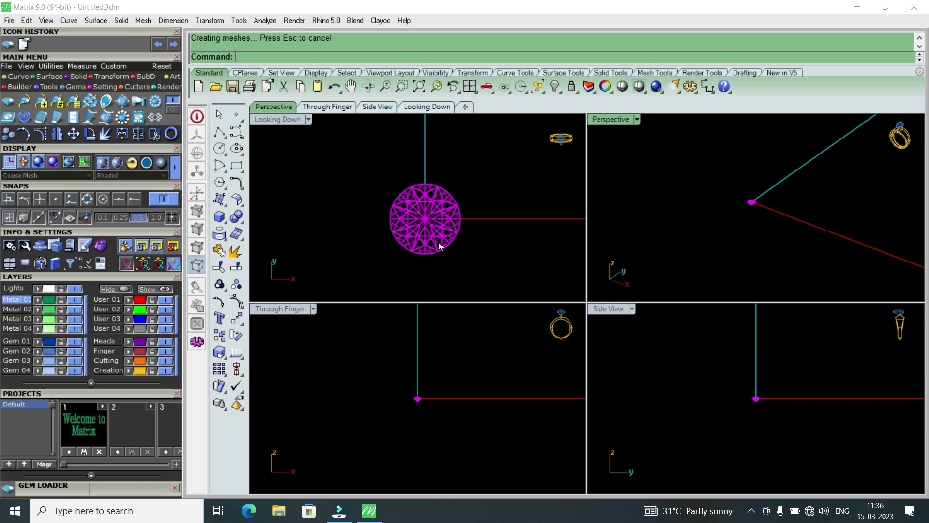
scroll(439, 247, "down", 1)
scroll(436, 240, "up", 2)
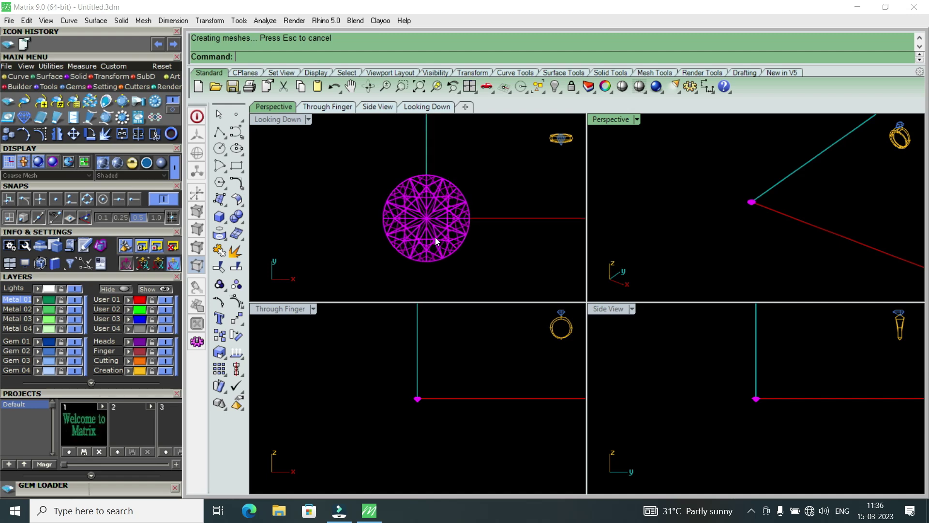
left_click(469, 235)
Maximize the Looking Down viewport, select the round diamond and start Gem Profile.
scroll(467, 232, "up", 2)
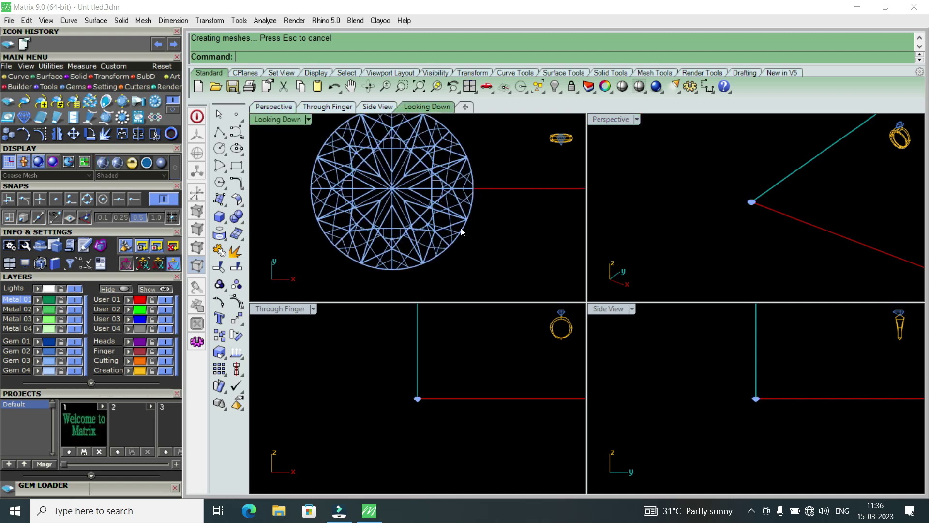
scroll(463, 237, "down", 1)
scroll(463, 245, "down", 2)
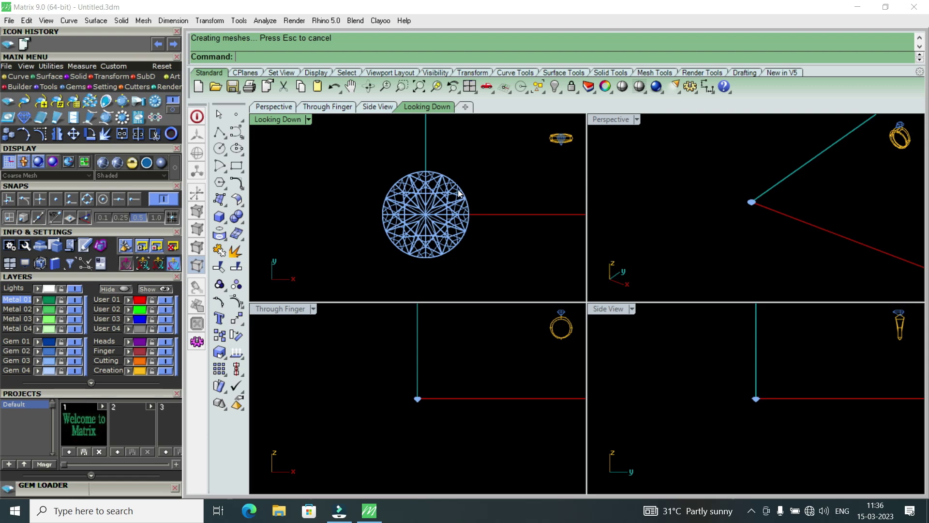
double_click(293, 125)
scroll(567, 241, "down", 5)
scroll(615, 276, "up", 8)
scroll(483, 292, "down", 2)
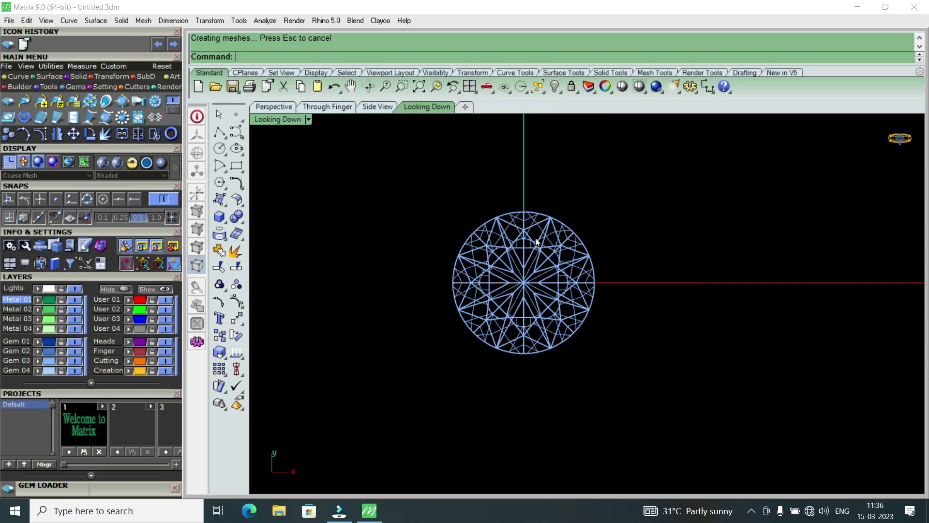
left_click(523, 254)
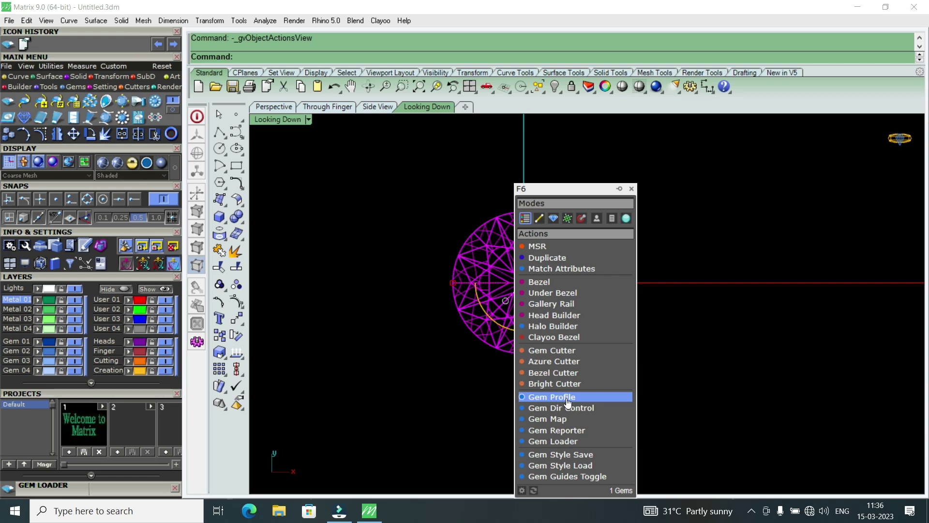
left_click(568, 398)
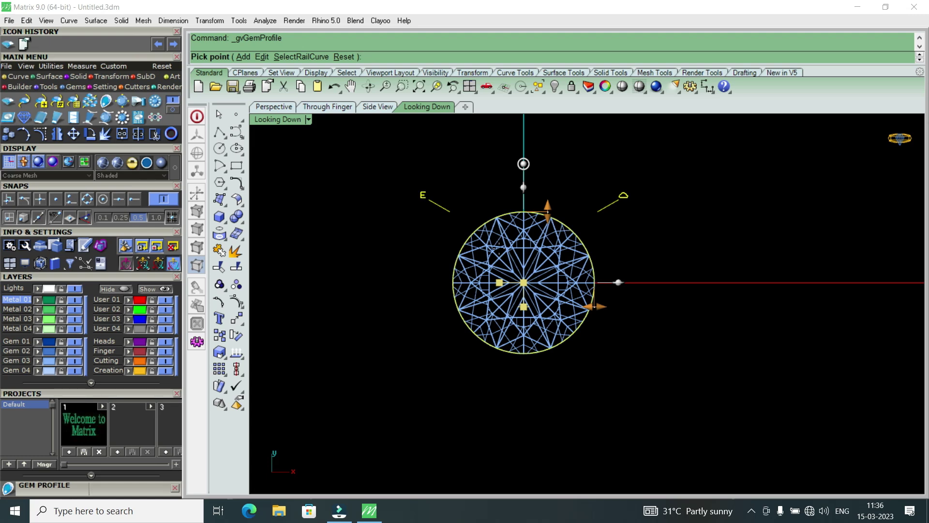
End the profile edit and toggle the Gem 03 layer to check the circle beneath.
key("Return")
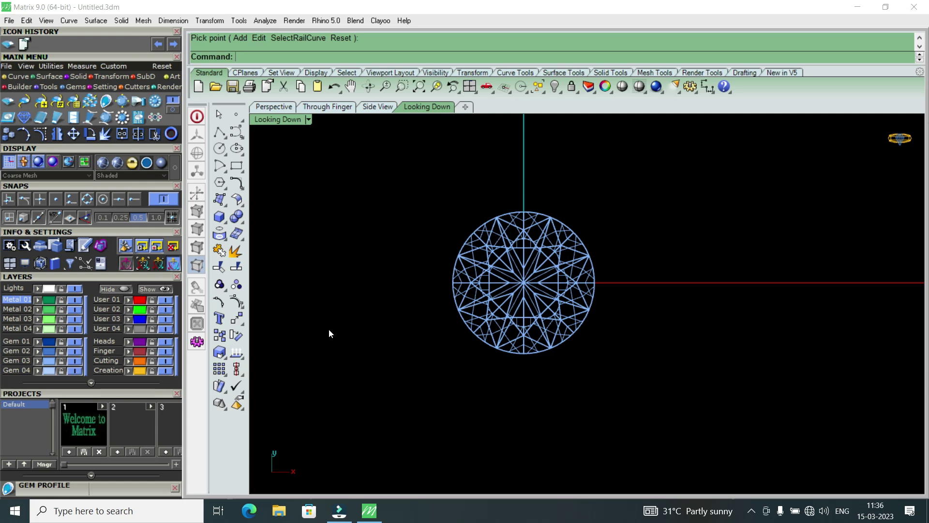
left_click(527, 274)
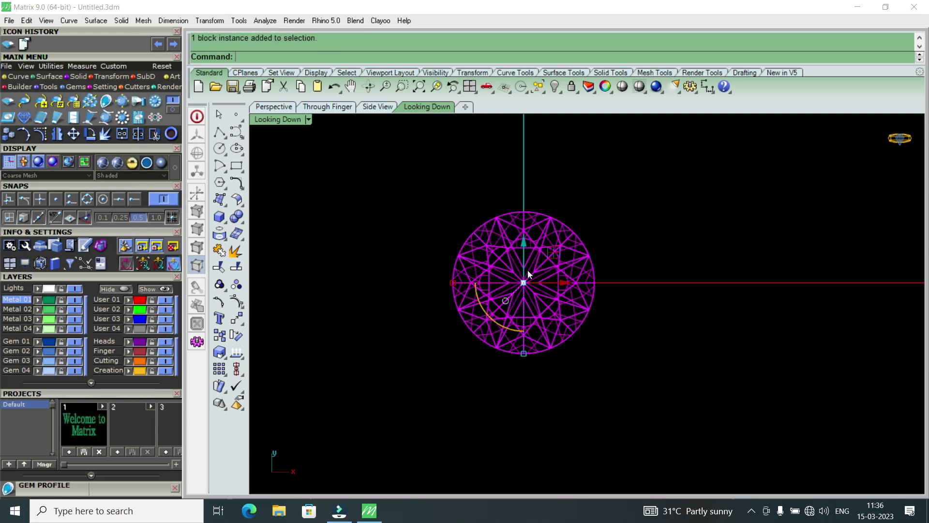
key("Escape")
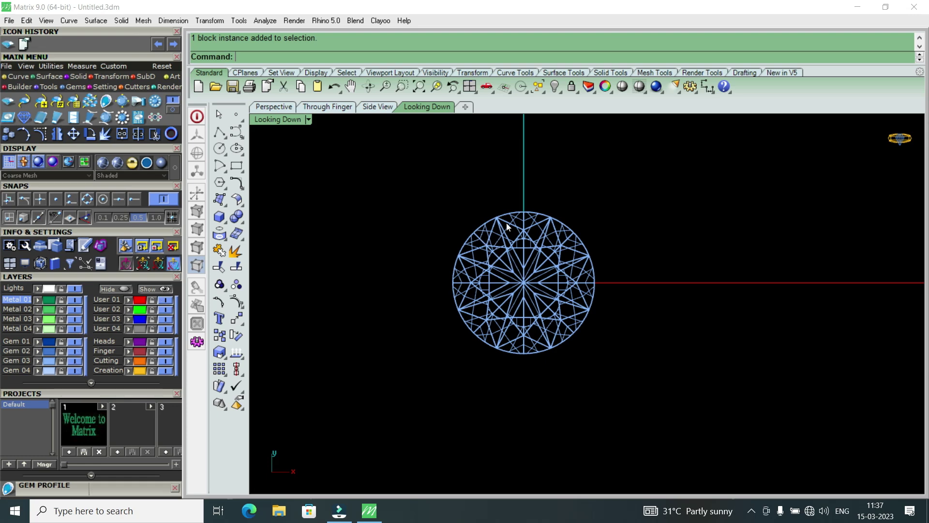
left_click(74, 361)
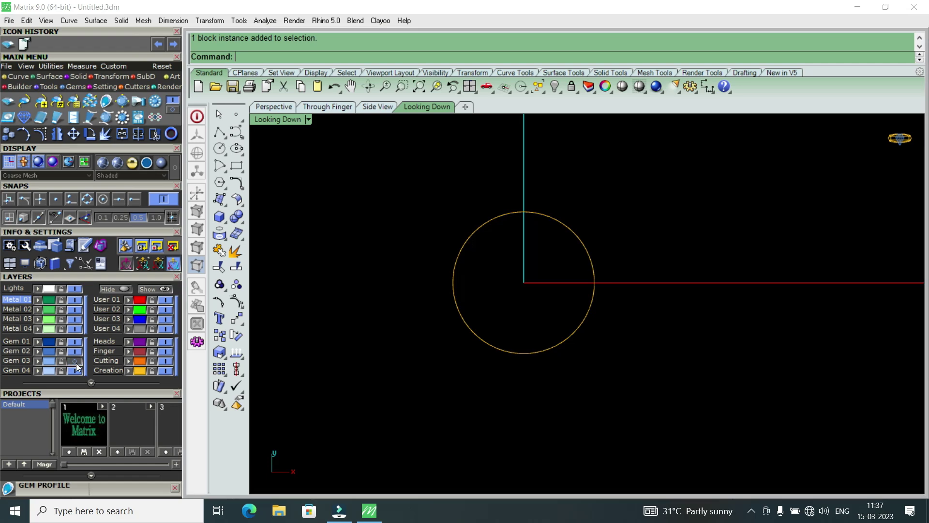
left_click(76, 363)
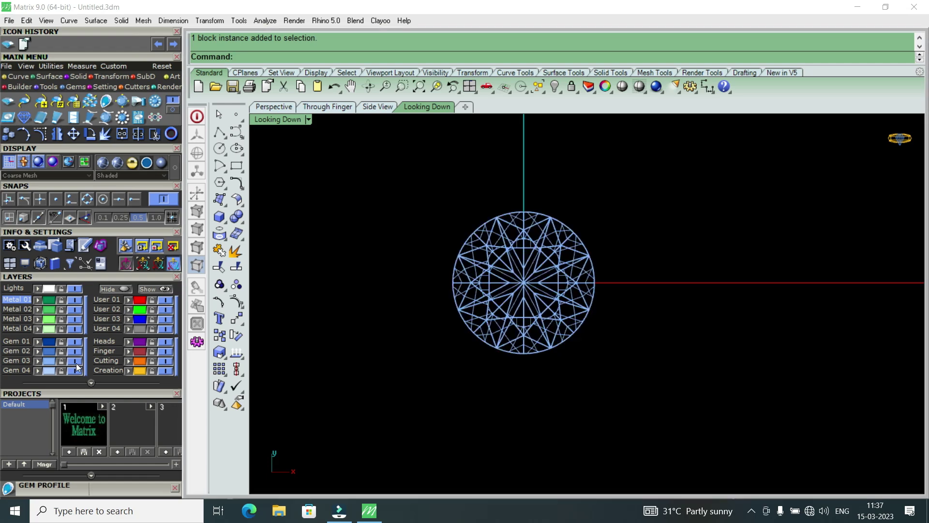
left_click(76, 362)
left_click(71, 362)
Expand the layer list to user layers 17–32 and toggle the gem layer to view the circle.
left_click(91, 383)
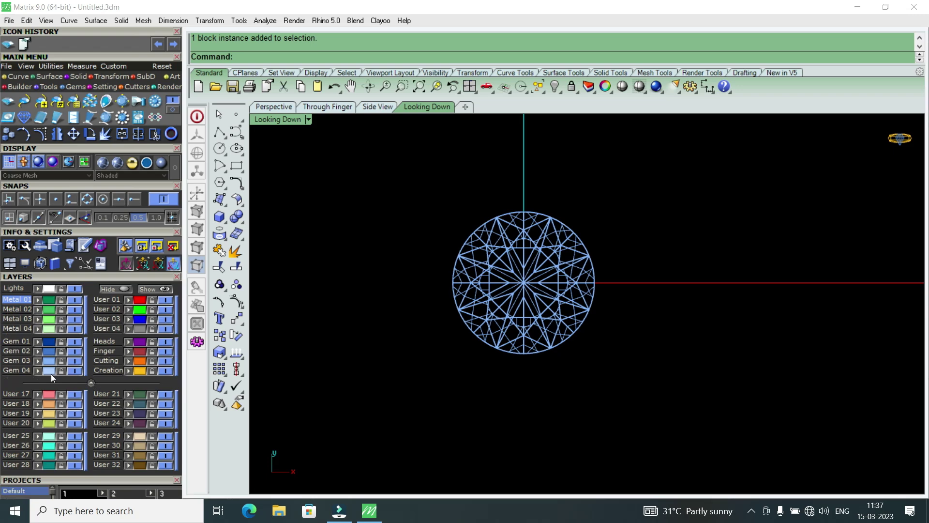
left_click(75, 361)
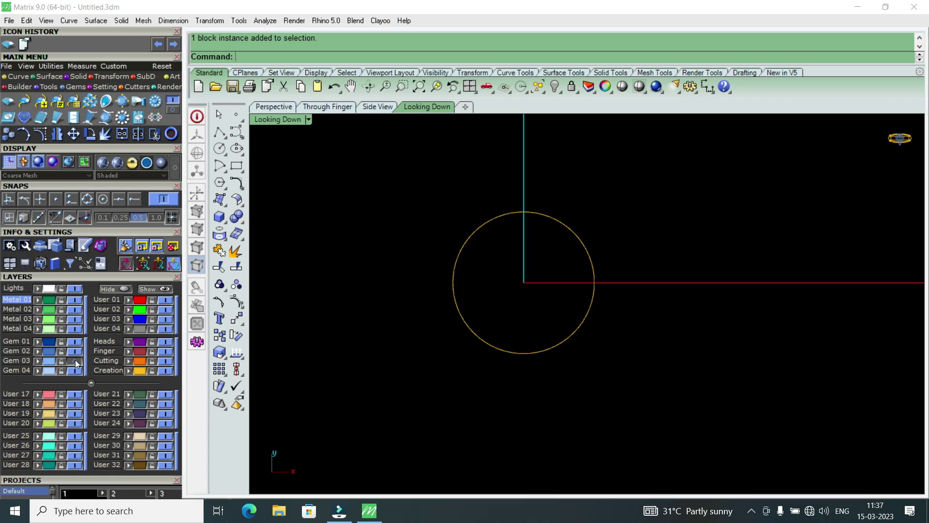
left_click(75, 361)
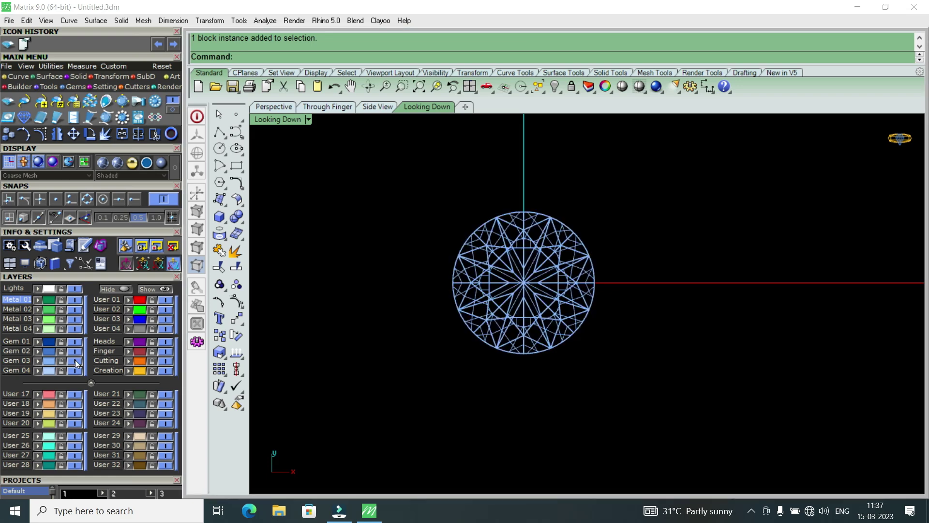
left_click(75, 362)
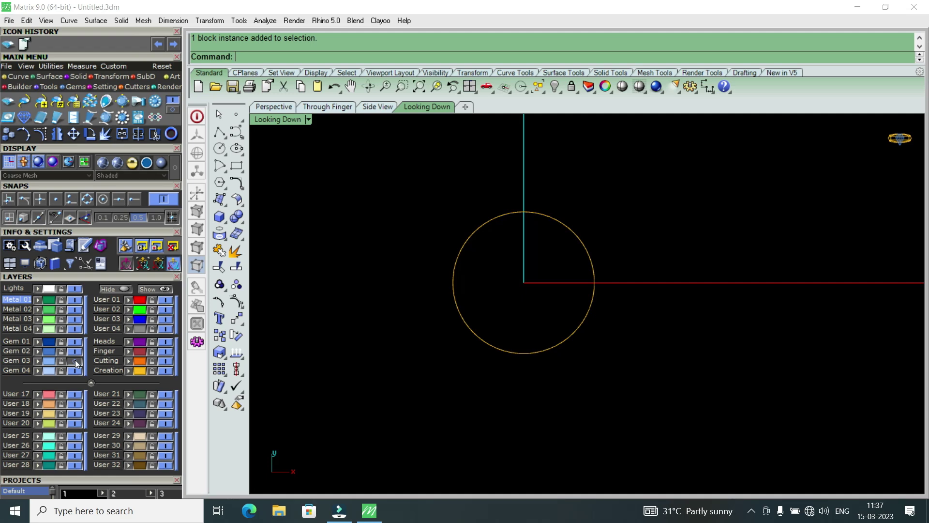
left_click(75, 361)
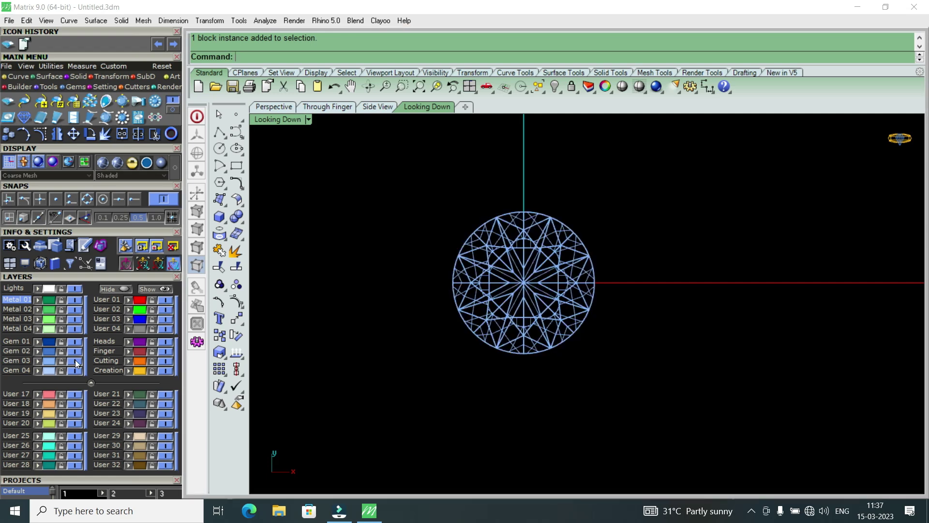
left_click(75, 361)
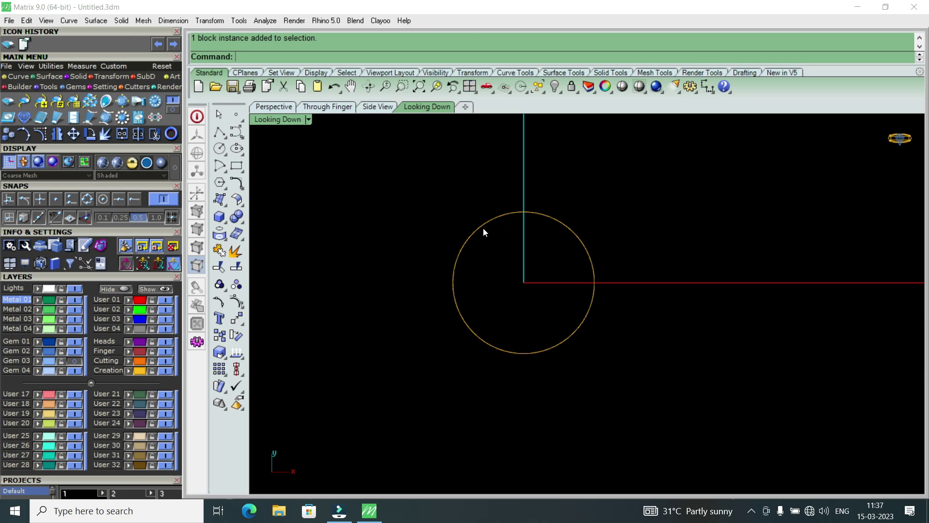
left_click(75, 361)
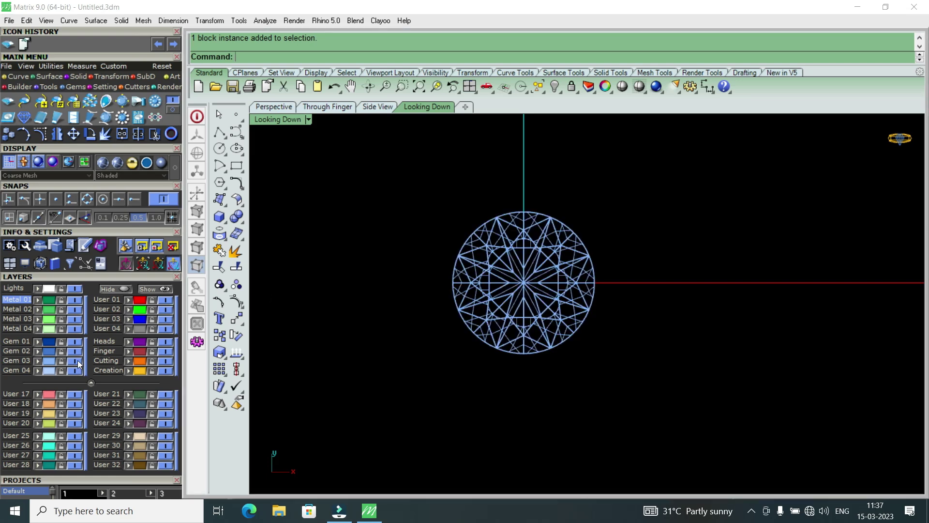
Select the gem from the overlapping objects and run then end Gem Profile from the F6 list.
left_click(472, 228)
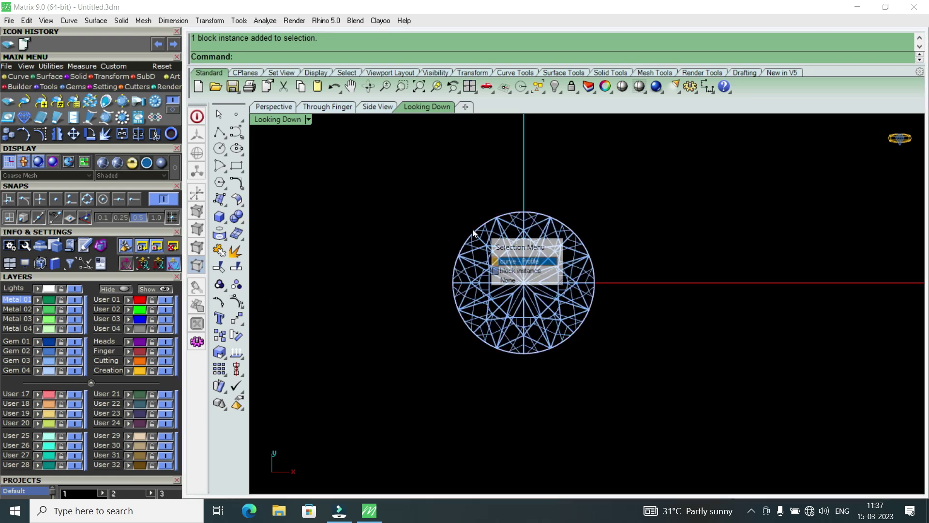
left_click(507, 262)
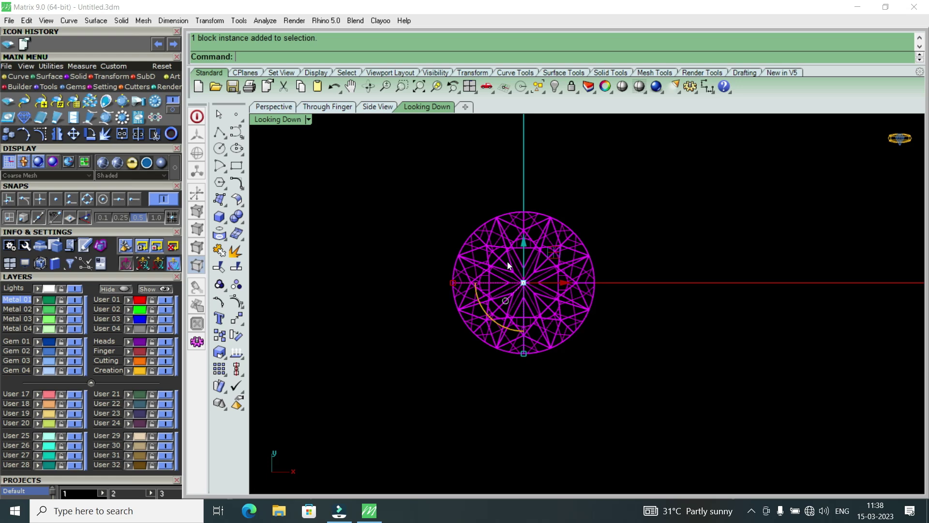
key("F6")
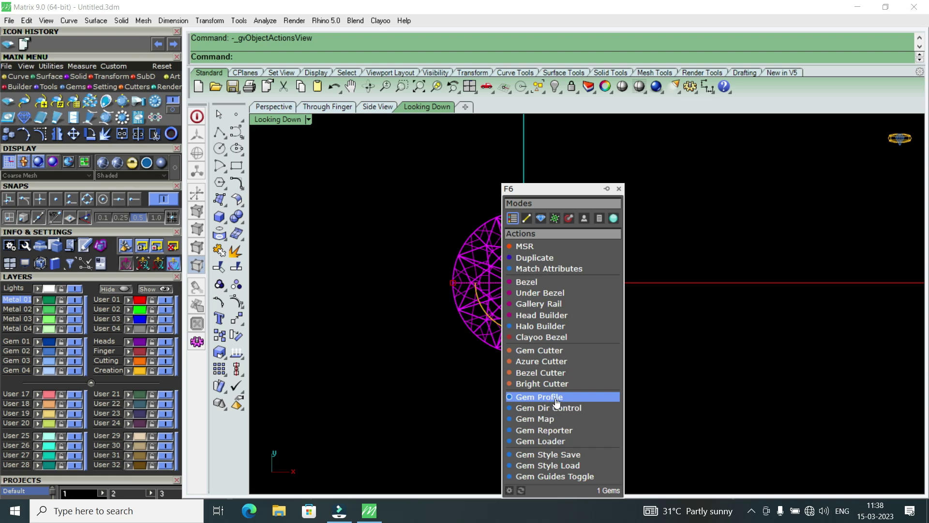
left_click(557, 402)
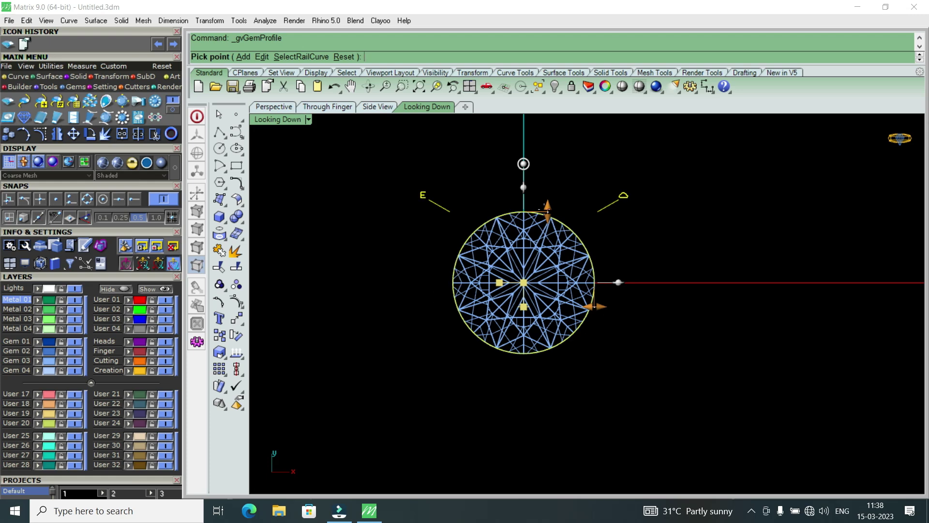
key("Return")
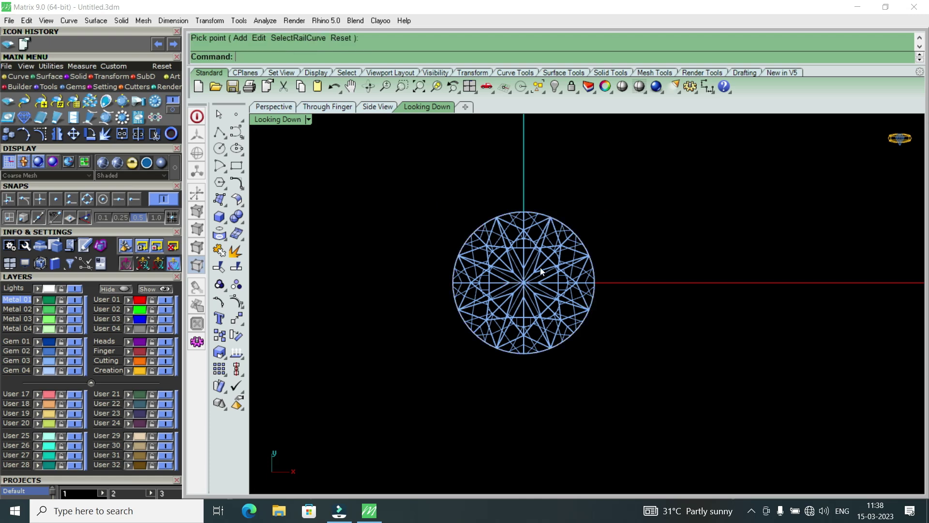
Select the gem's 'curve - Profile' from the Selection Menu and bring up the Curve tools.
left_click(480, 230)
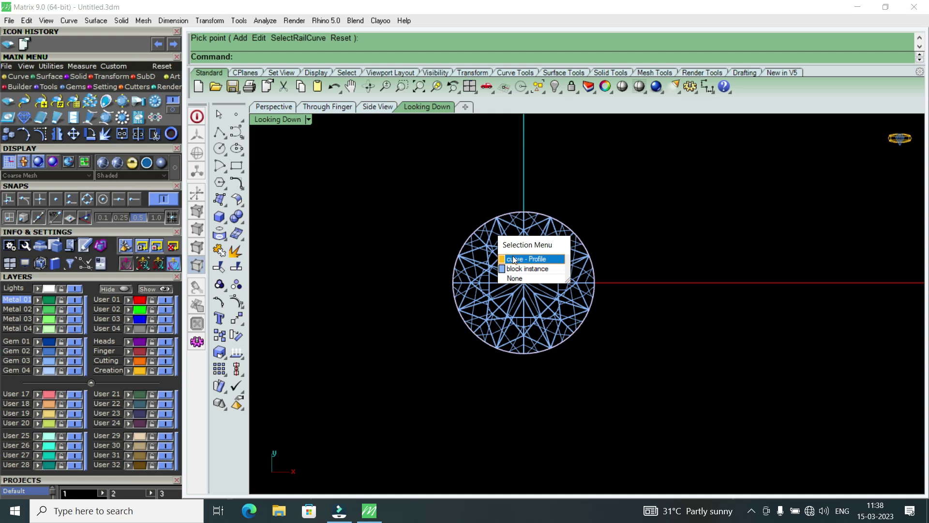
left_click(513, 258)
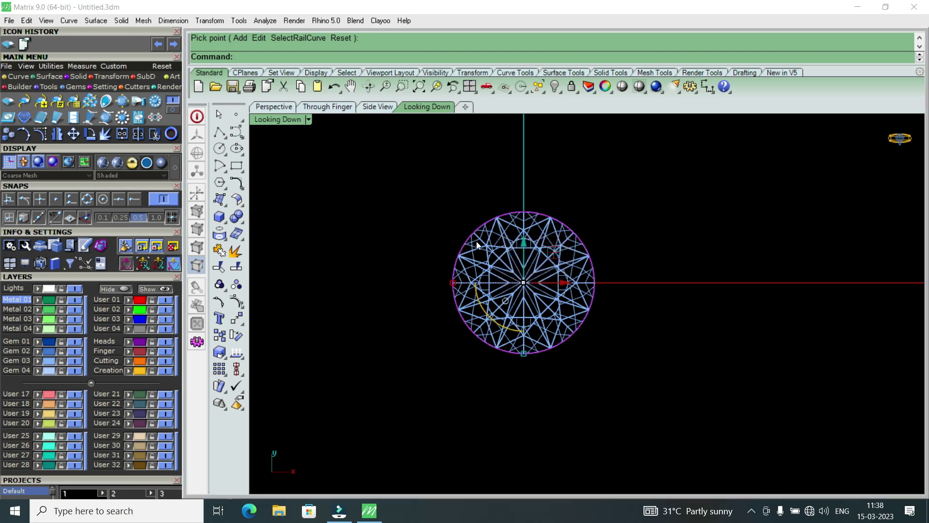
scroll(477, 242, "up", 5)
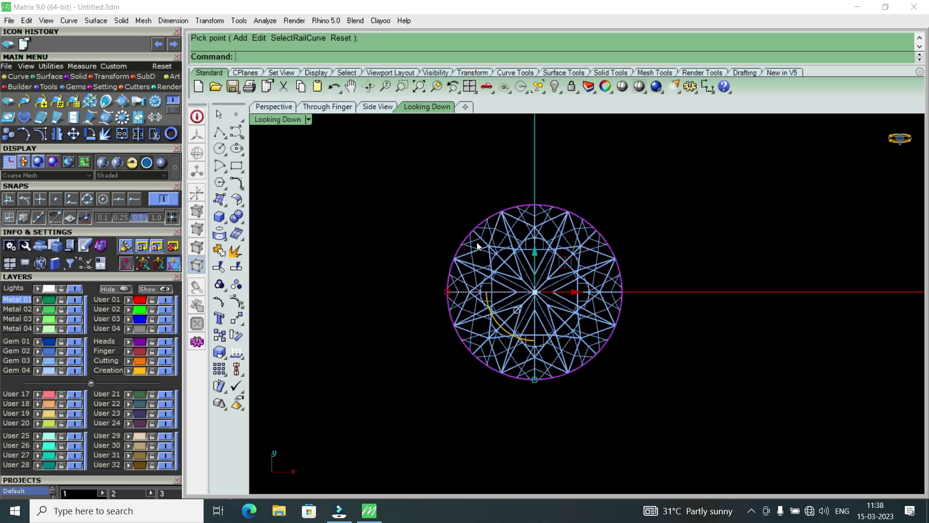
scroll(496, 227, "down", 3)
scroll(489, 238, "up", 3)
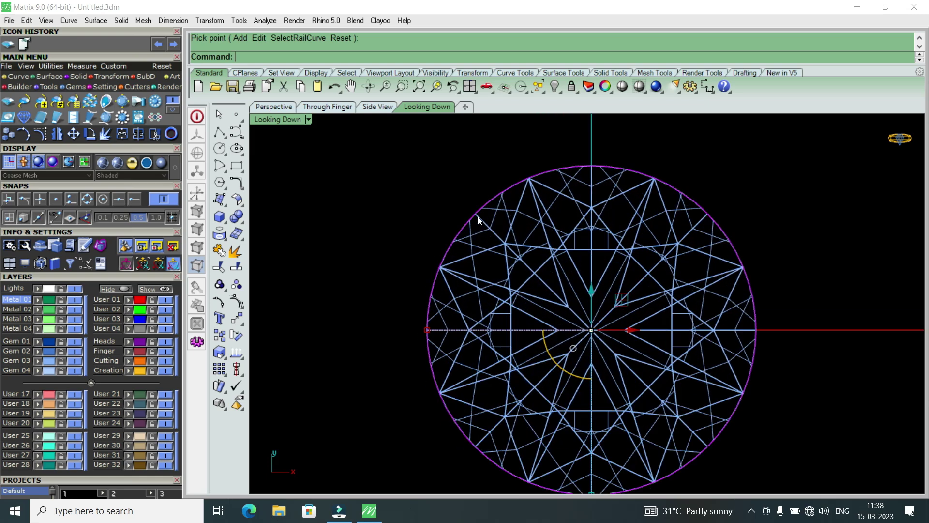
key("Escape")
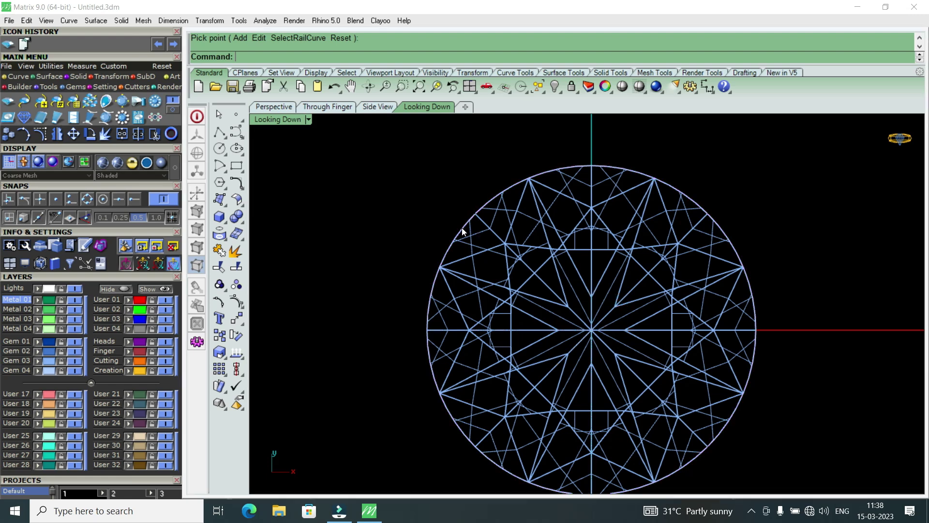
left_click(480, 239)
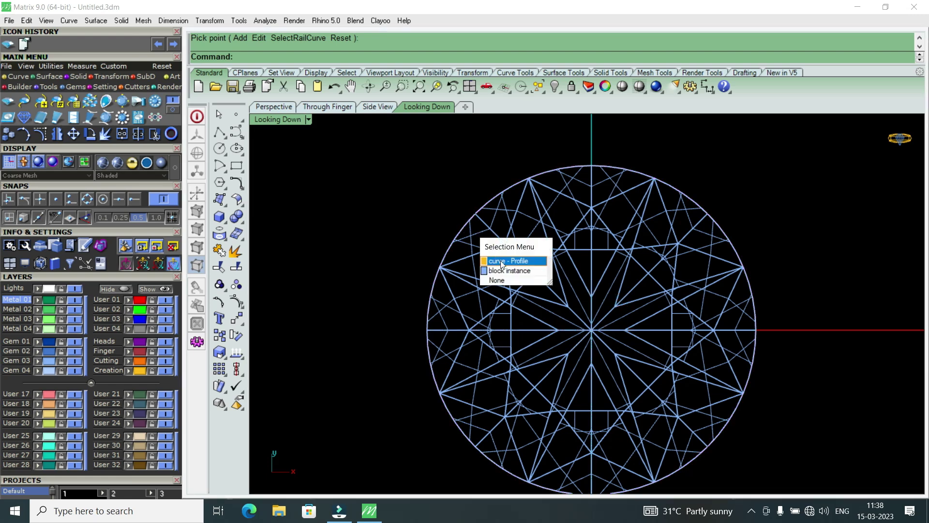
left_click(502, 262)
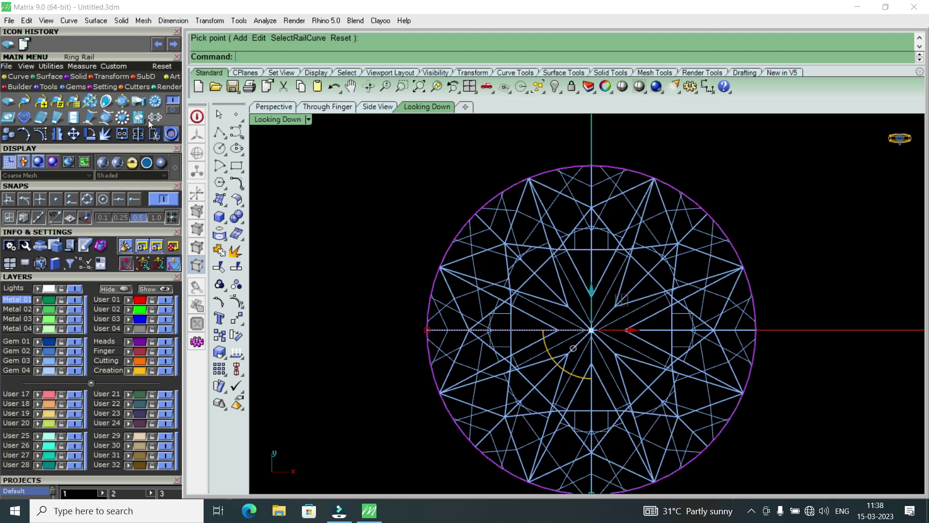
left_click(15, 76)
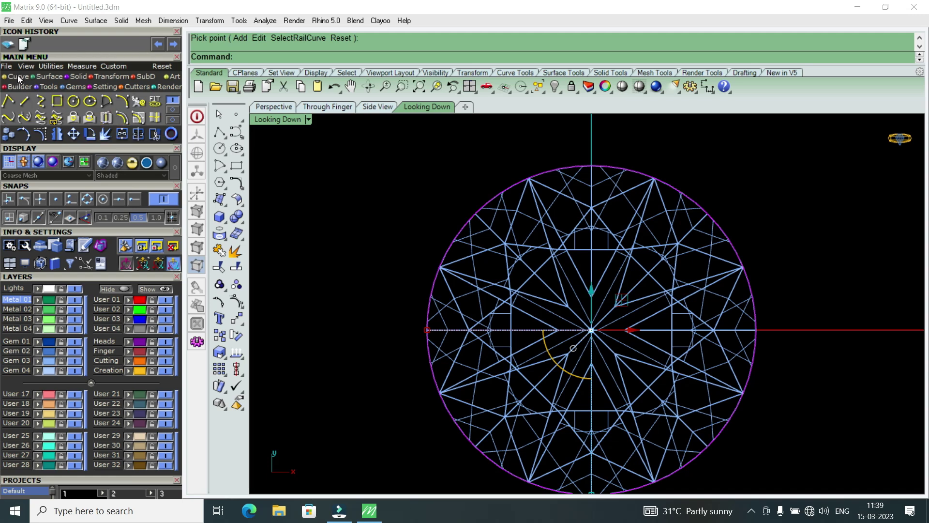
Offset the gem's profile curve 0.1 outward to make a surrounding circle.
left_click(124, 119)
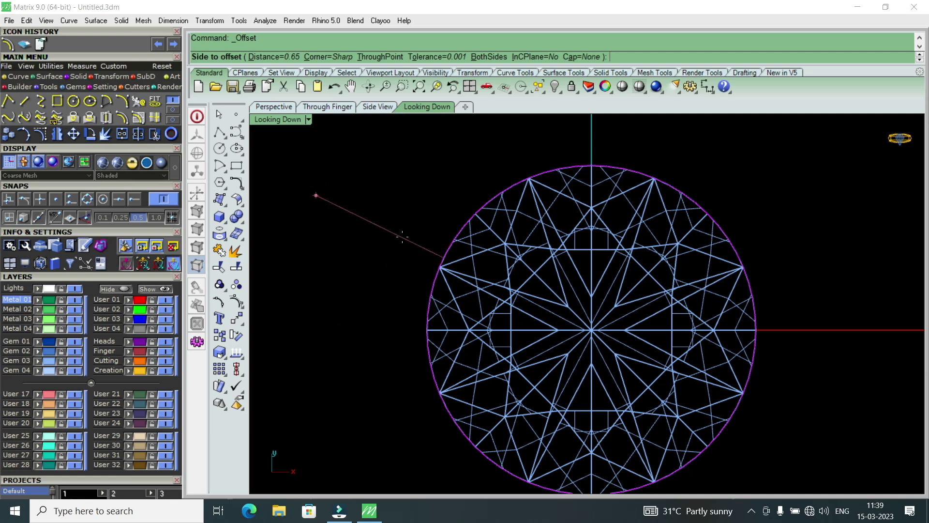
type(".1")
key("Return")
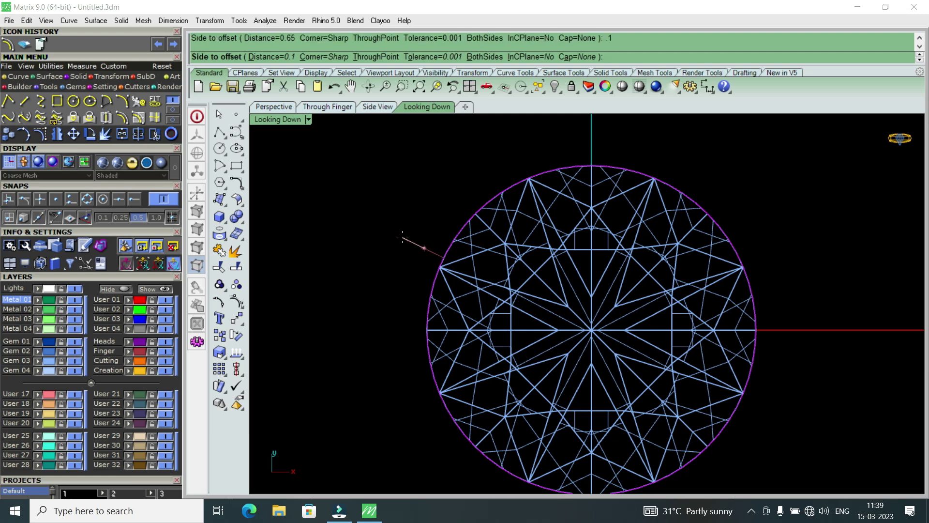
left_click(431, 226)
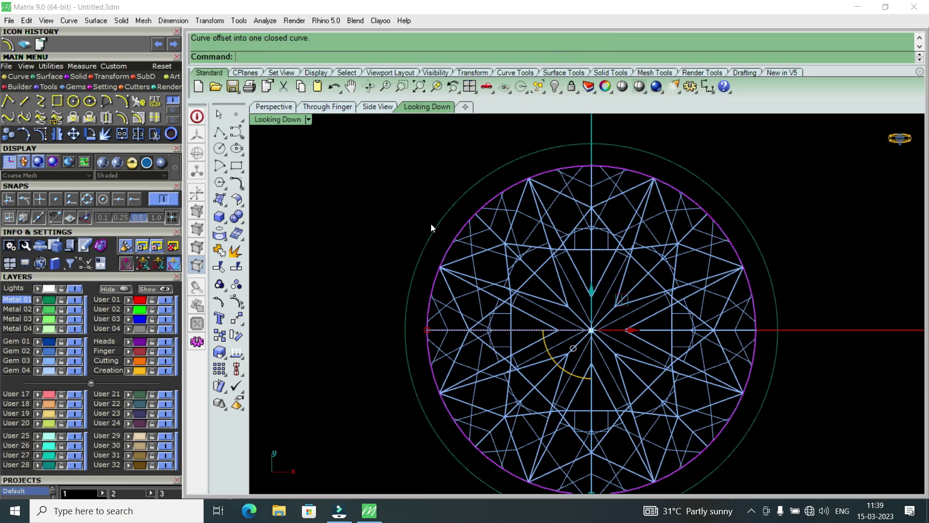
scroll(474, 219, "down", 2)
scroll(480, 199, "up", 3)
left_click(483, 200)
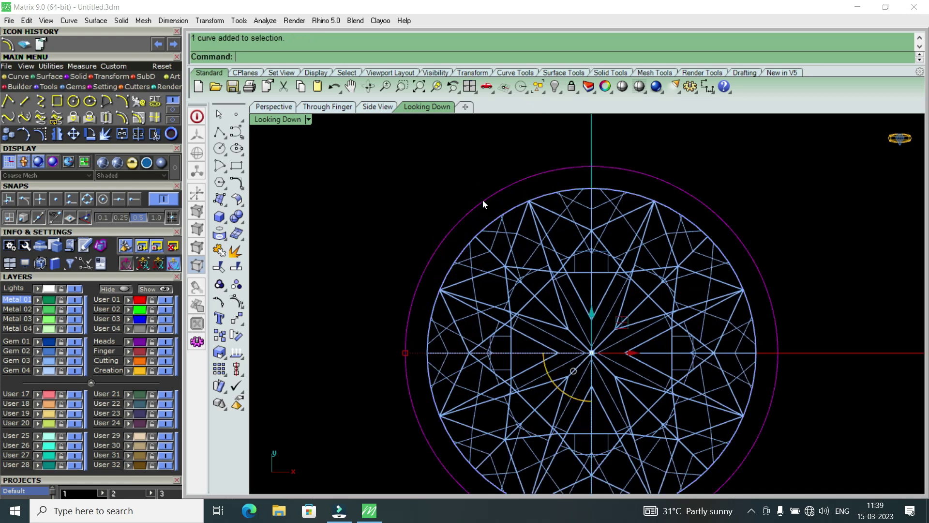
key("Escape")
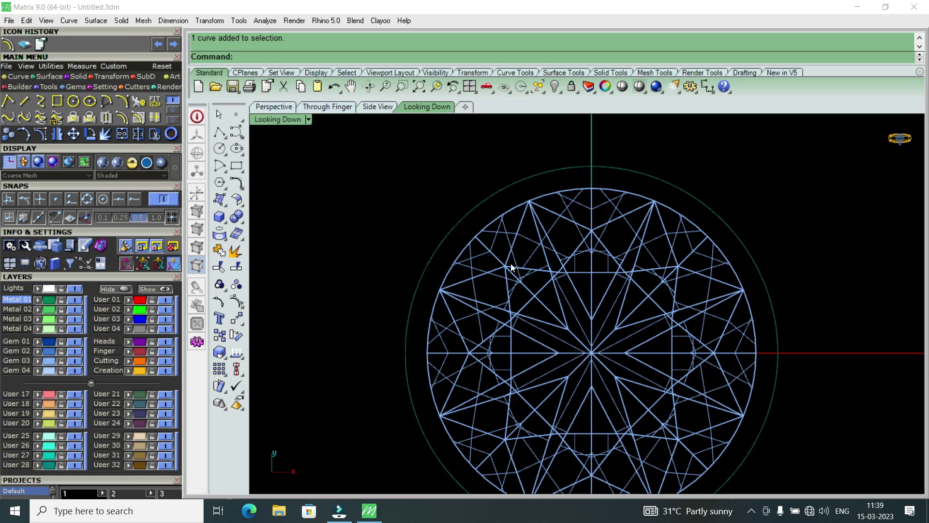
Delete the duplicate gem block instance and select the outer circle.
left_click(595, 273)
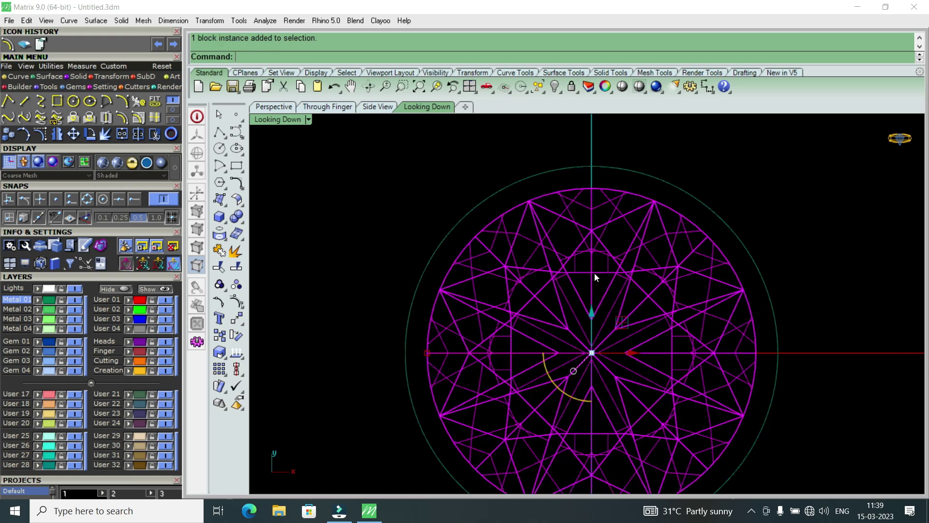
scroll(594, 273, "down", 2)
key("Escape")
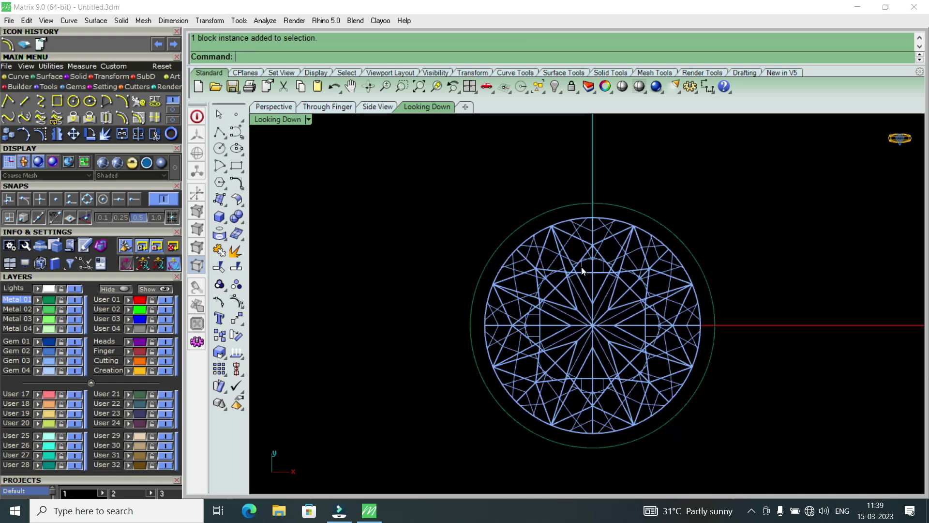
left_click(510, 257)
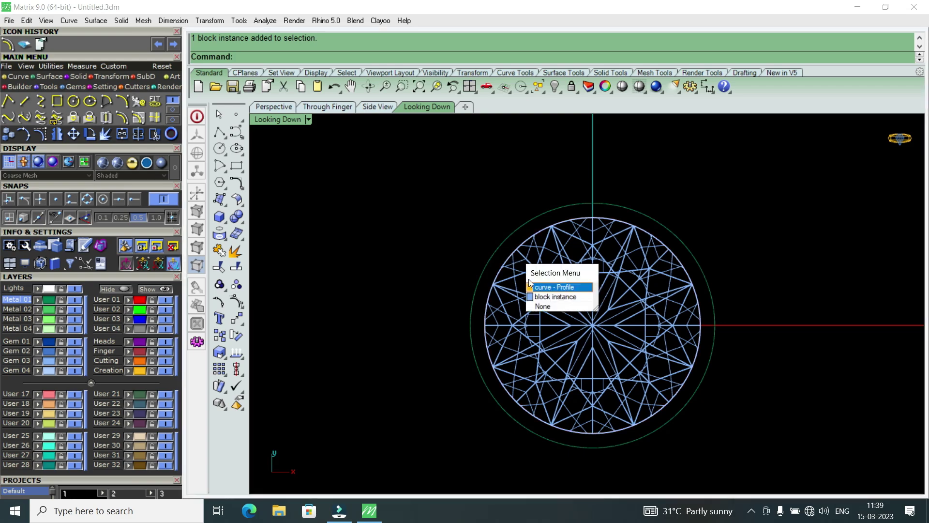
left_click(549, 297)
scroll(519, 251, "up", 2)
scroll(509, 271, "down", 3)
scroll(495, 292, "up", 2)
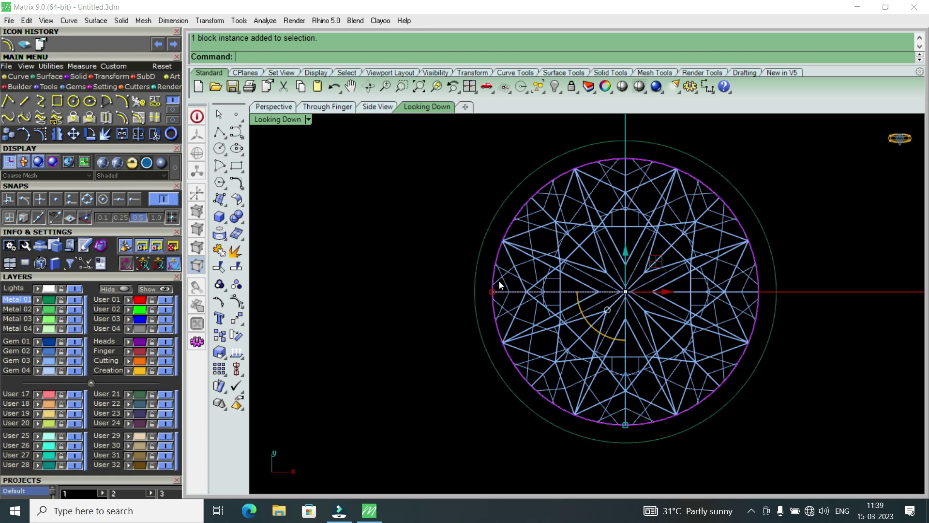
key("Delete")
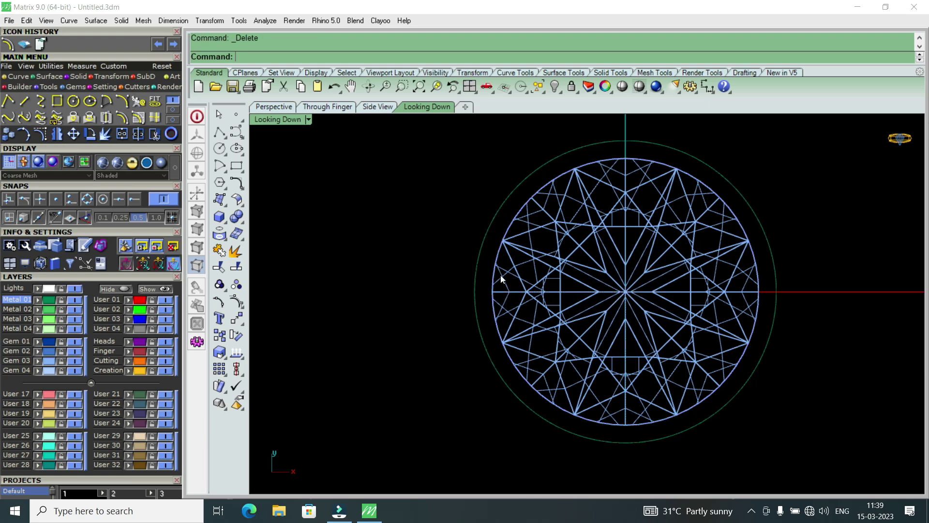
left_click(492, 219)
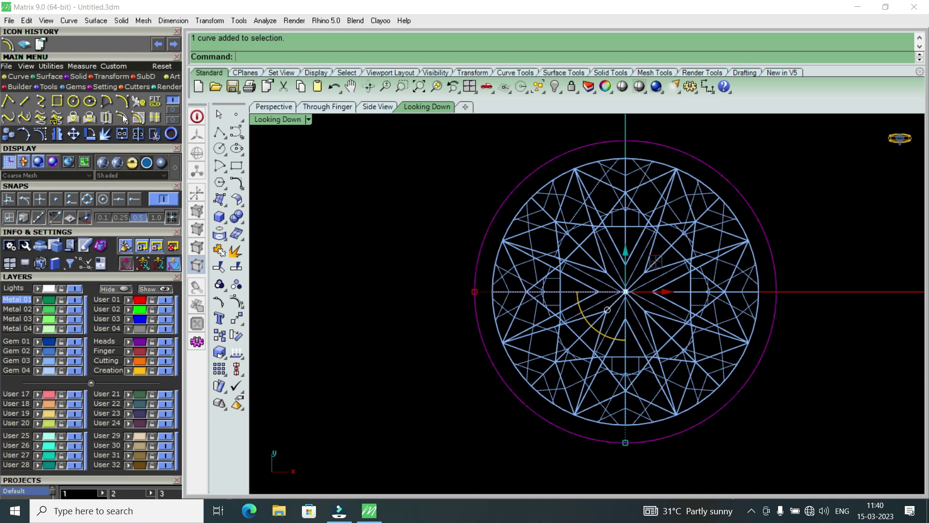
Offset the outer circle 0.65 toward the stone's centre.
left_click(8, 46)
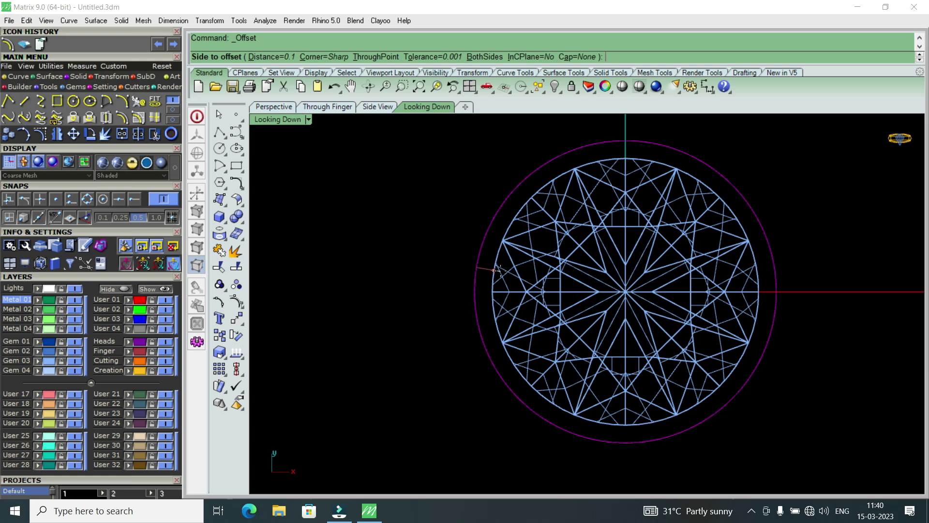
type("6")
type("5")
key("Return")
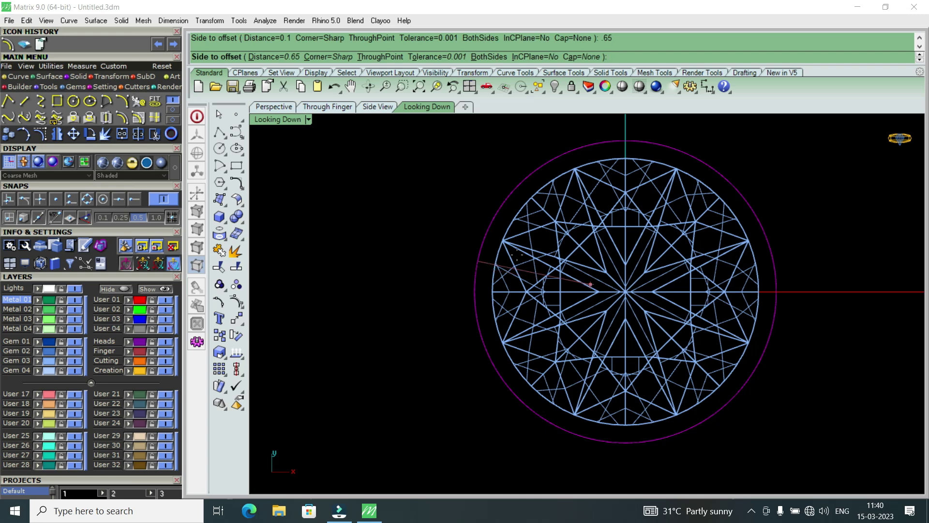
left_click(599, 291)
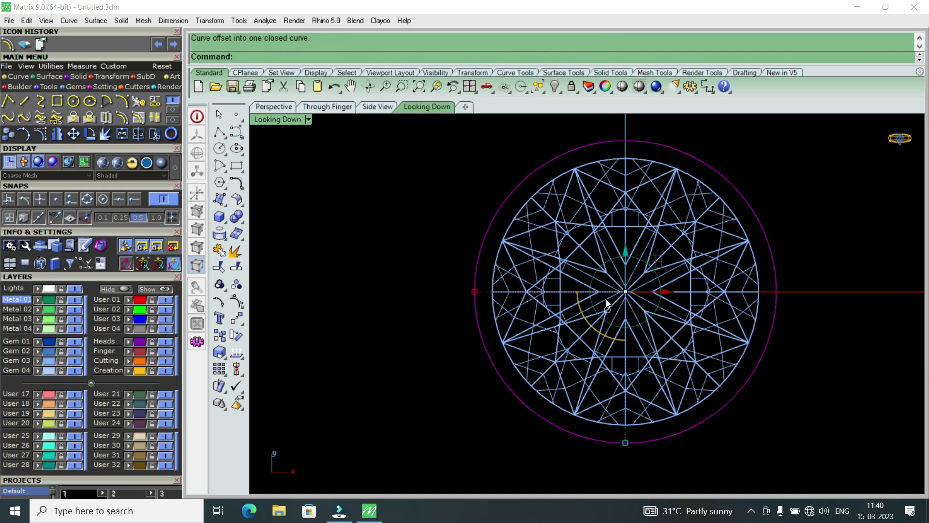
scroll(600, 305, "up", 2)
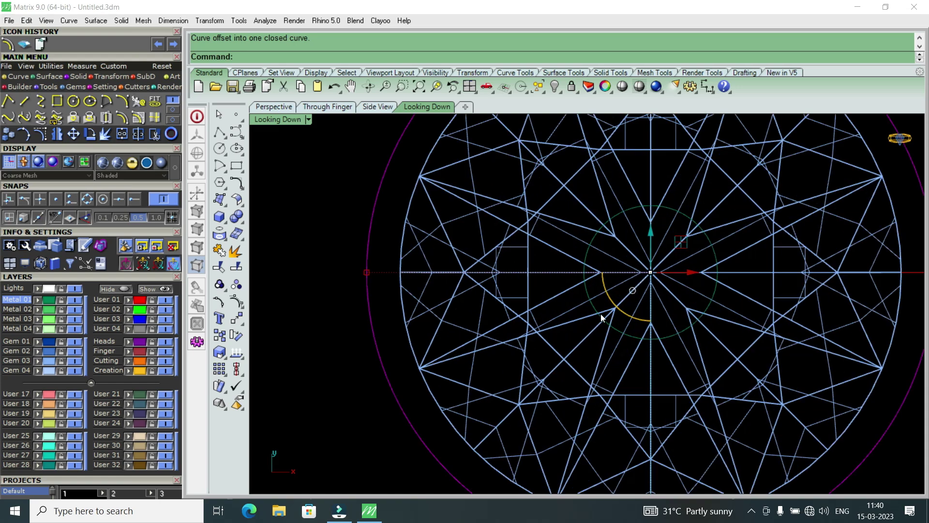
scroll(576, 304, "down", 2)
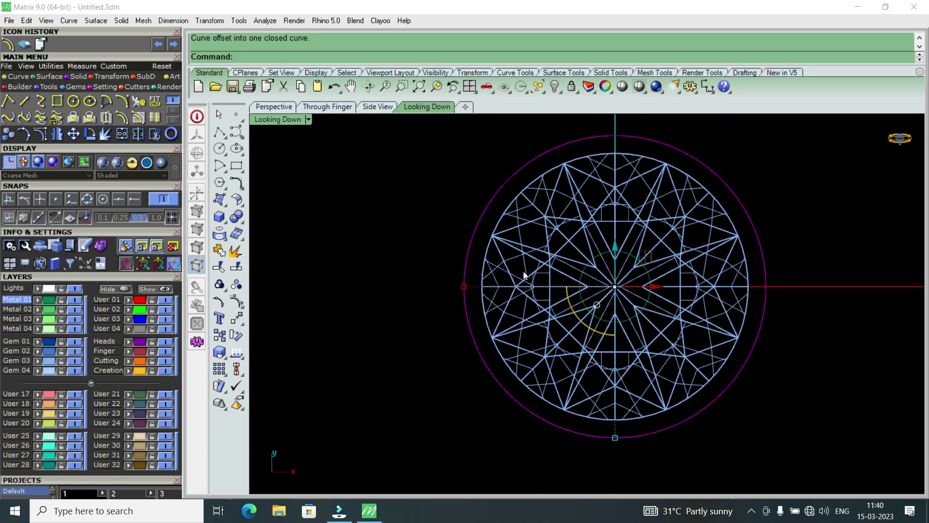
scroll(581, 295, "up", 1)
scroll(584, 302, "up", 1)
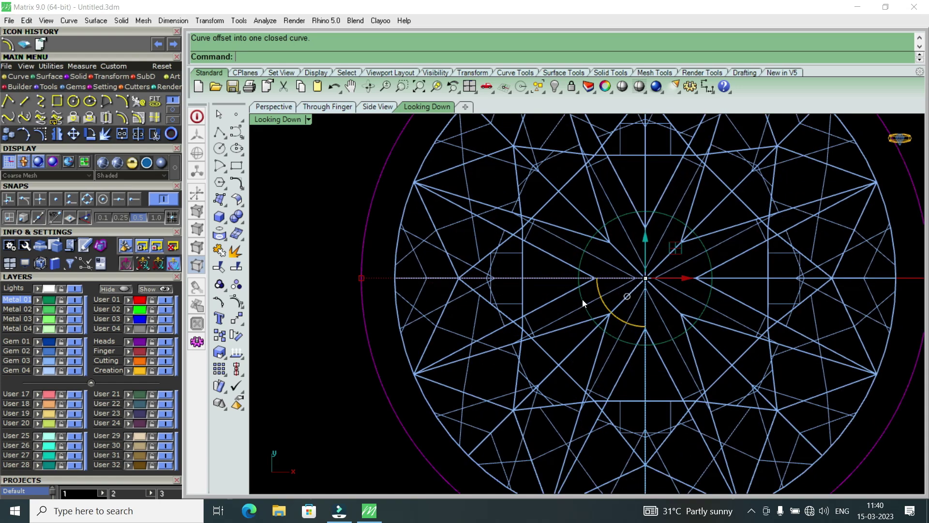
Select both the small inner circle and the outer circle.
left_click(580, 301)
scroll(580, 302, "down", 2)
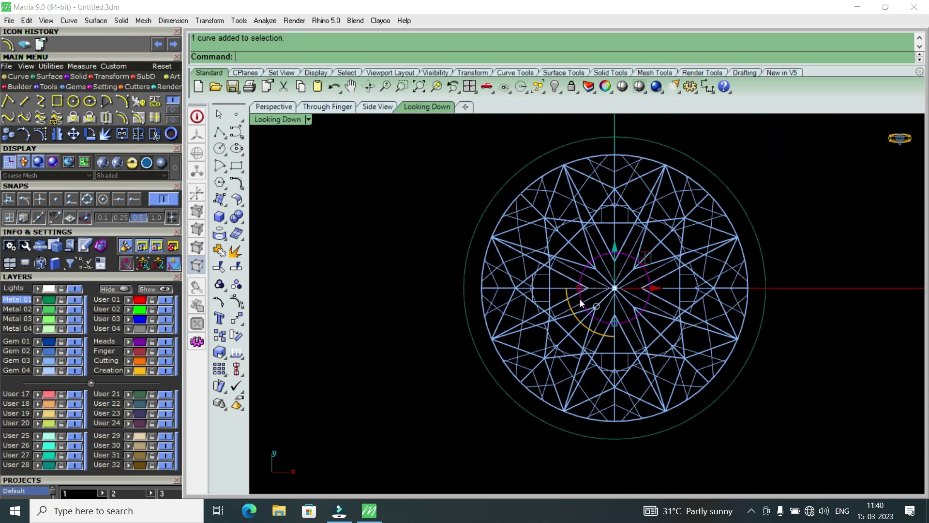
left_click(483, 220, "shift")
key("Escape")
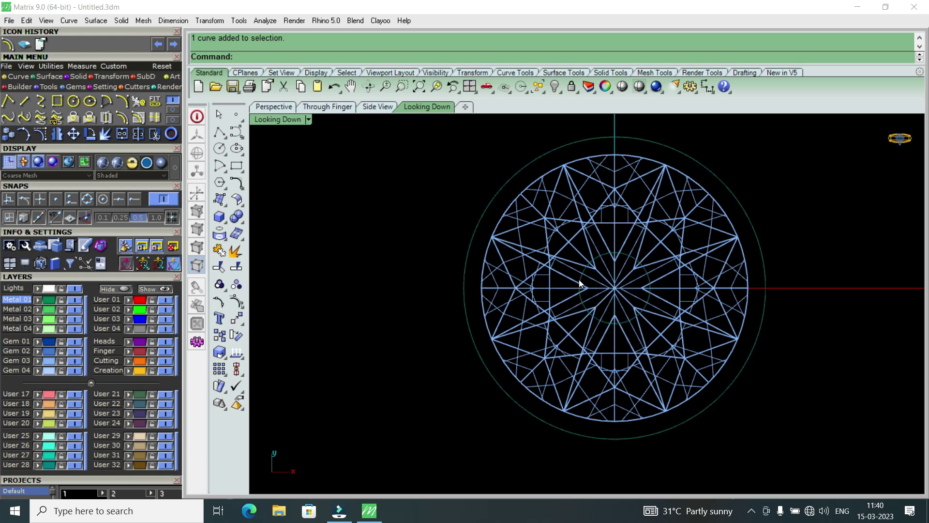
left_click(581, 285)
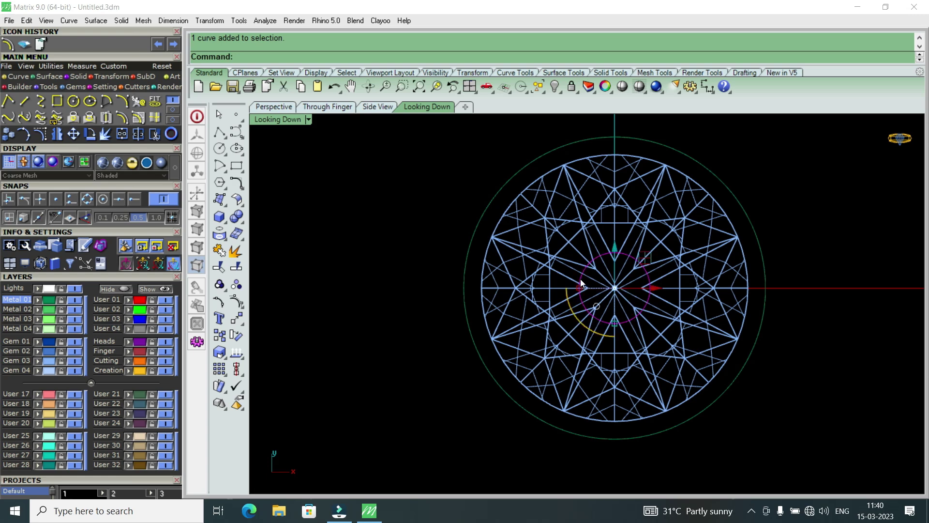
left_click(495, 198, "shift")
In four-view layout, extrude the circles straight down by -2 into a solid cylinder.
double_click(278, 119)
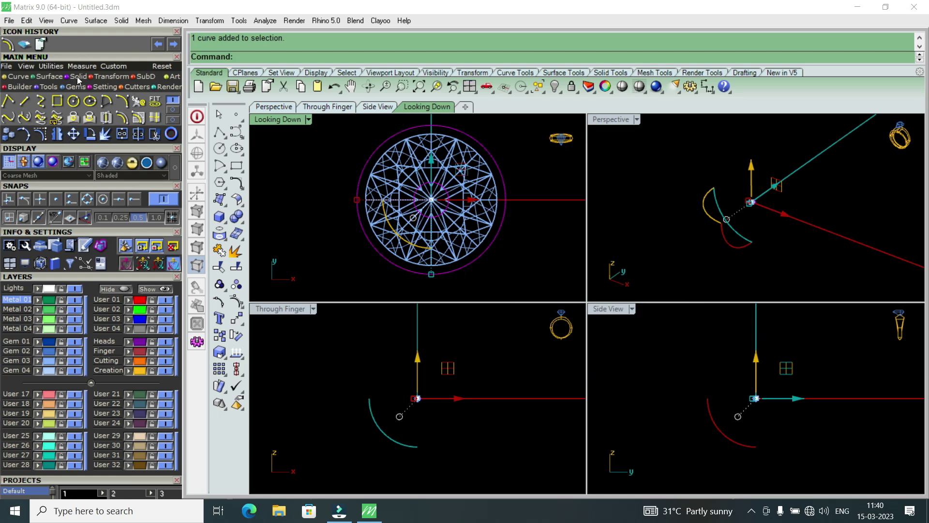
left_click(126, 20)
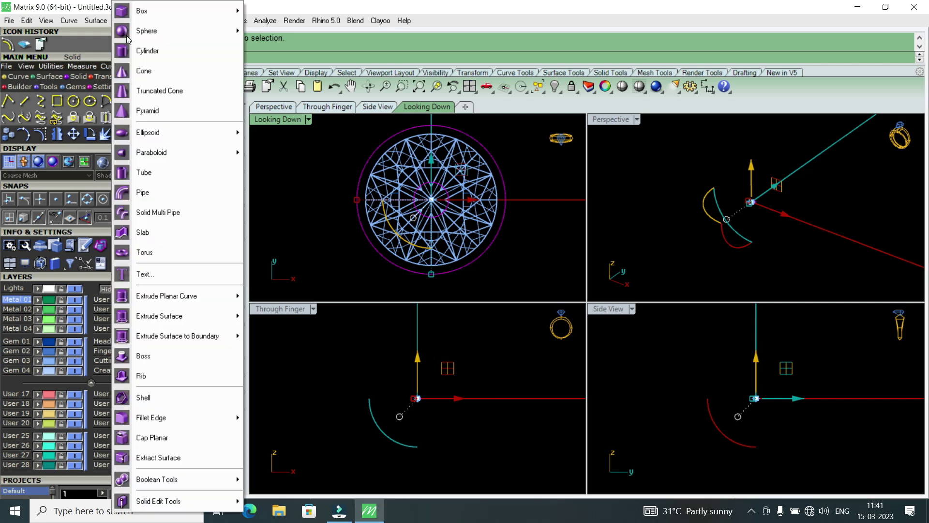
mouse_move(174, 295)
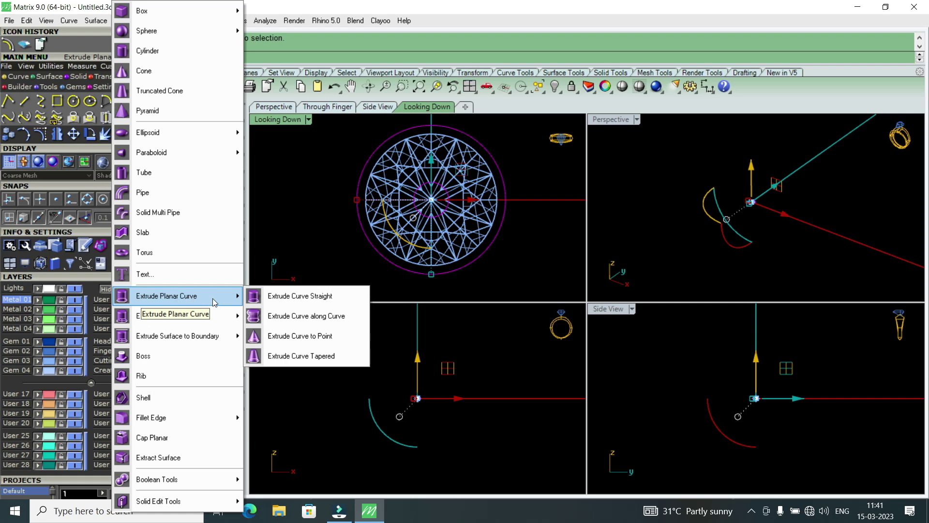
left_click(300, 300)
scroll(426, 392, "up", 2)
scroll(422, 390, "up", 2)
scroll(418, 387, "up", 3)
scroll(419, 388, "up", 2)
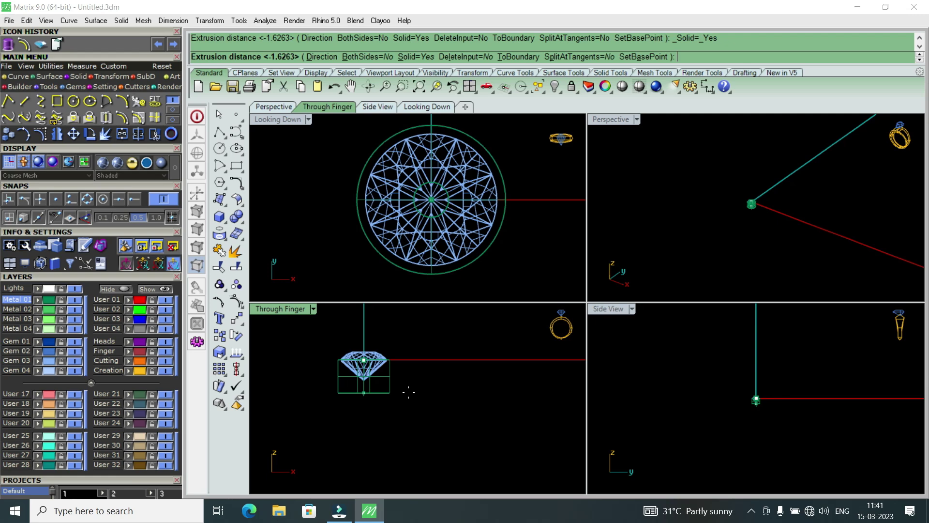
type("-")
type("2")
key("Return")
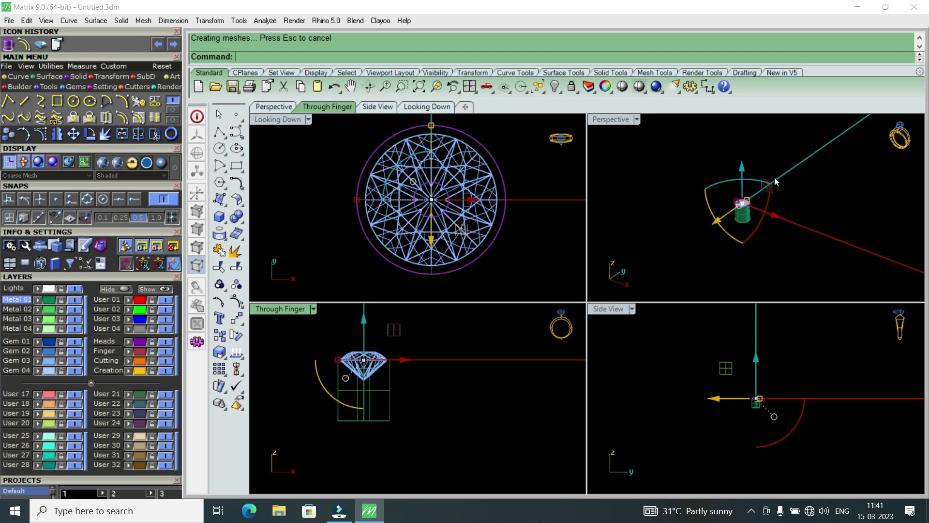
Orbit and zoom the Perspective view to inspect the new cylinder around the stone.
right_click_drag(628, 128, 745, 160)
key("Escape")
mouse_move(721, 239)
right_mouse_down()
mouse_move(726, 248)
mouse_move(744, 242)
right_mouse_up()
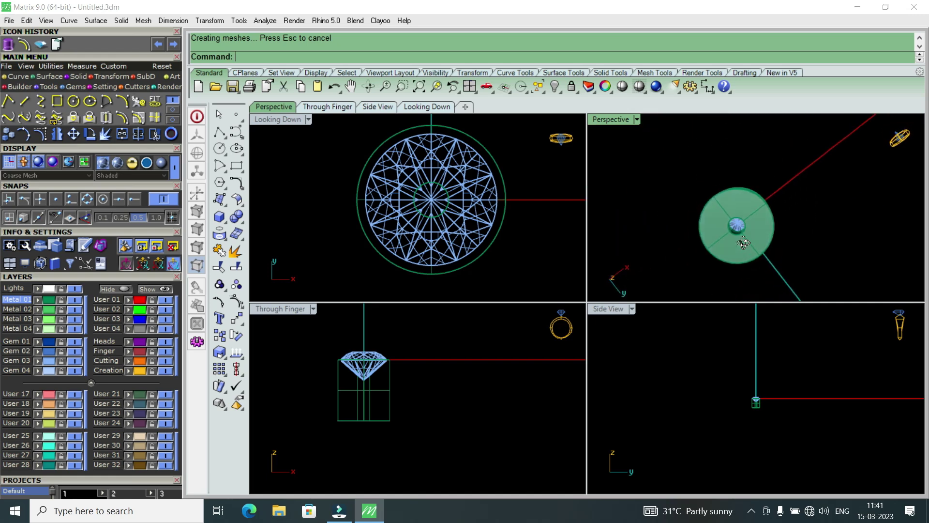
scroll(736, 238, "up", 2)
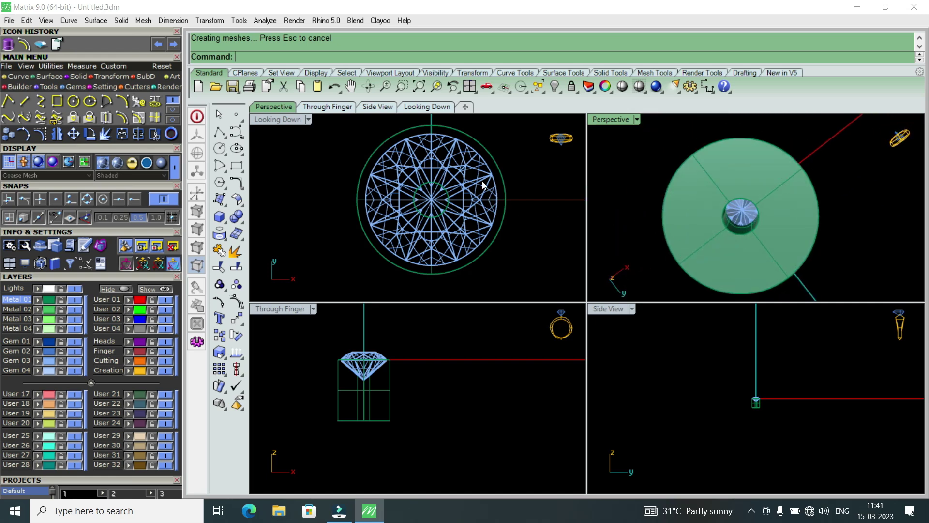
scroll(482, 184, "up", 2)
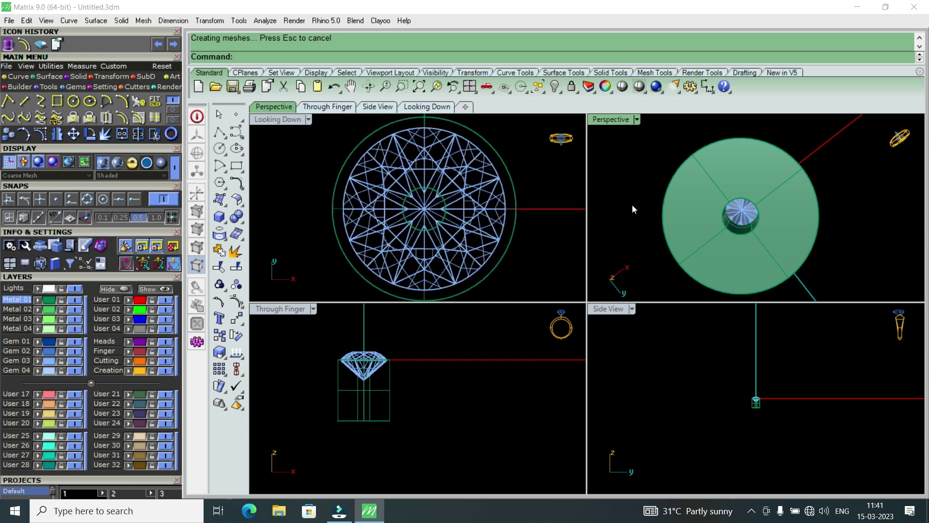
double_click(611, 120)
scroll(628, 182, "down", 3)
mouse_move(628, 182)
right_mouse_down()
mouse_move(588, 189)
mouse_move(591, 253)
mouse_move(560, 353)
right_mouse_up()
scroll(588, 189, "up", 3)
scroll(592, 254, "down", 3)
scroll(560, 358, "up", 3)
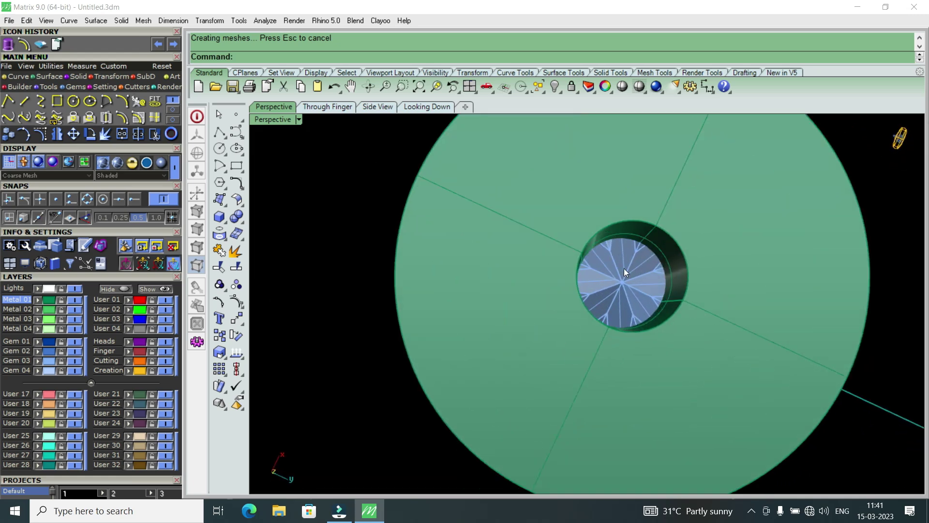
double_click(277, 118)
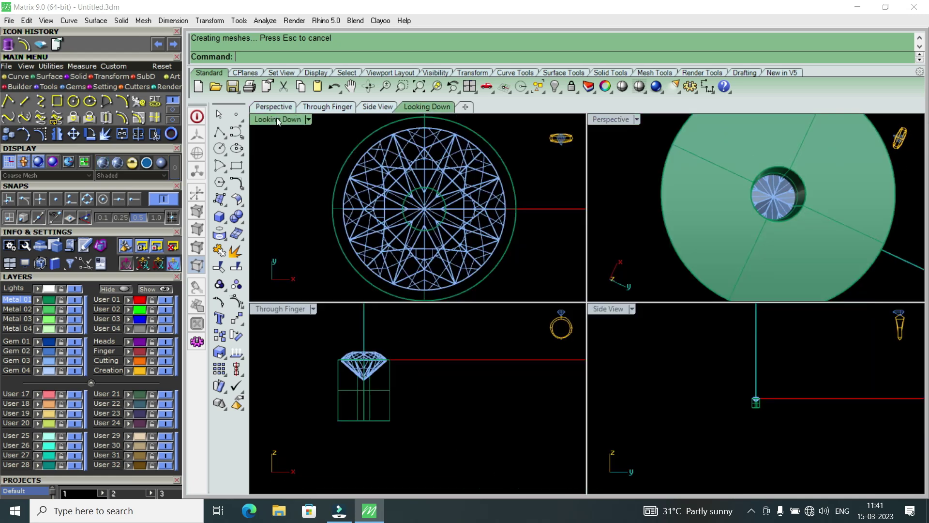
Undo the ExtrudeCrv in the maximised top view and reselect the outer circle.
double_click(277, 118)
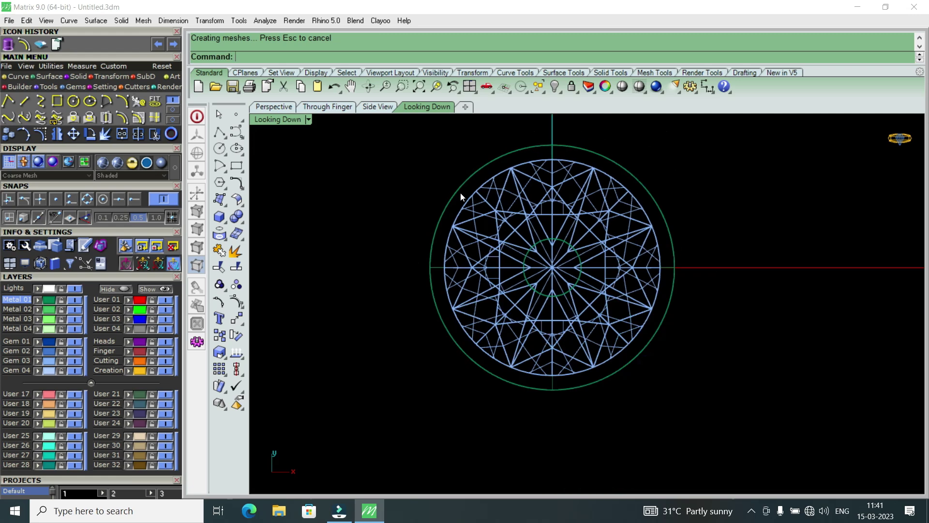
key("ctrl+z")
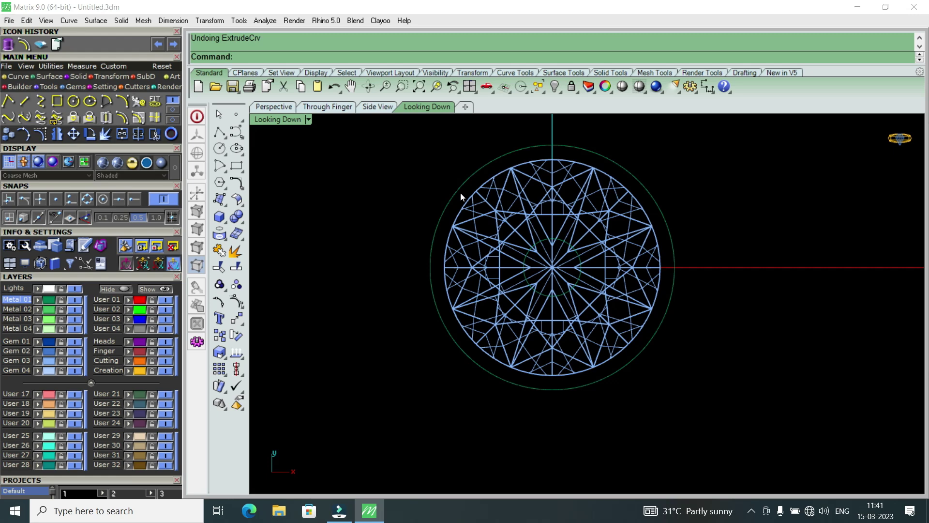
left_click(523, 274)
right_click(538, 283)
left_click(566, 305)
scroll(549, 274, "up", 2)
scroll(549, 274, "down", 2)
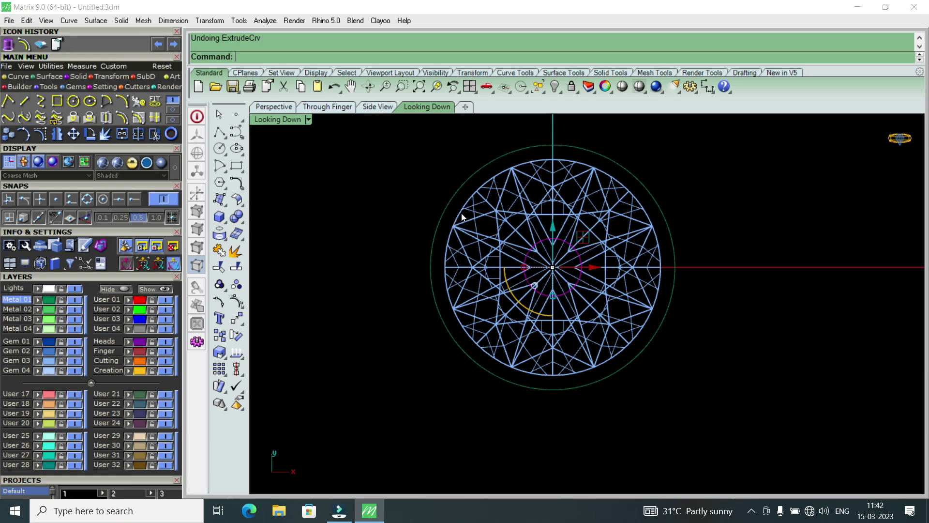
left_click(452, 199)
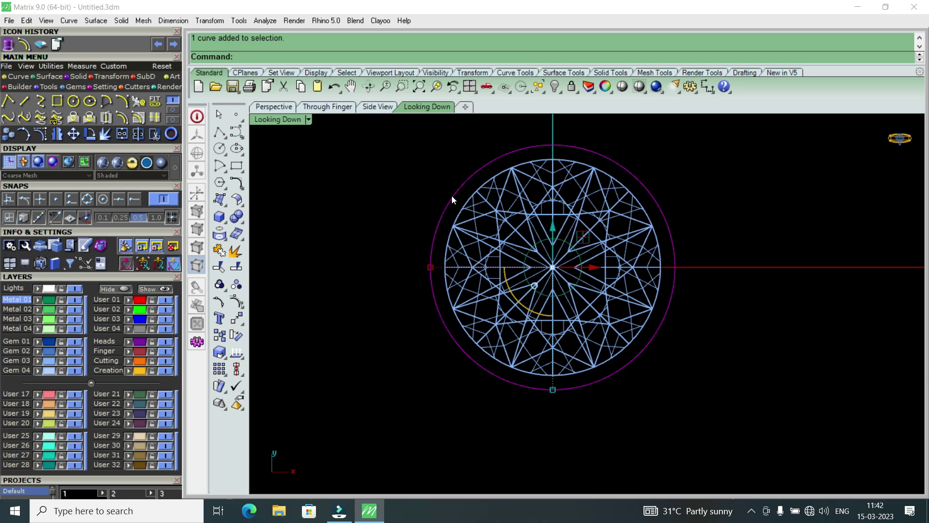
Offset the outer circle 0.6 toward the stone's centre.
left_click(122, 117)
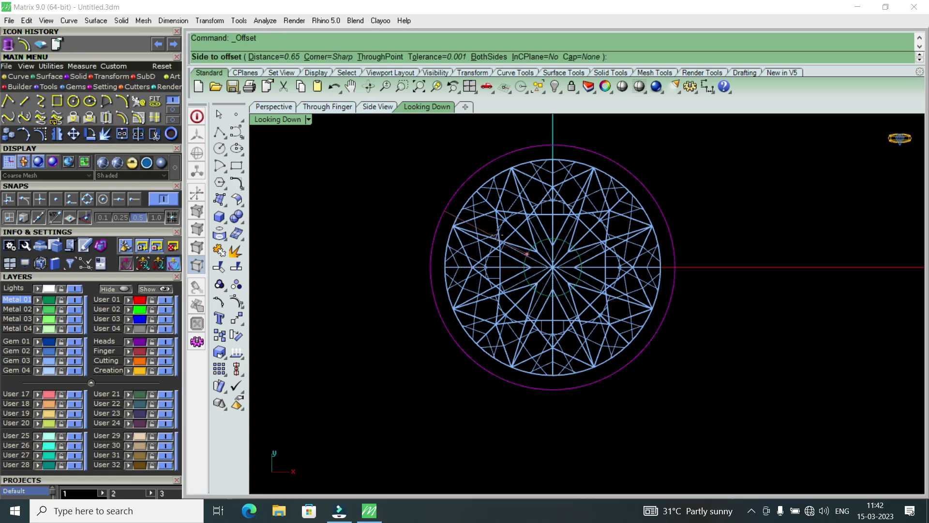
scroll(498, 235, "up", 4)
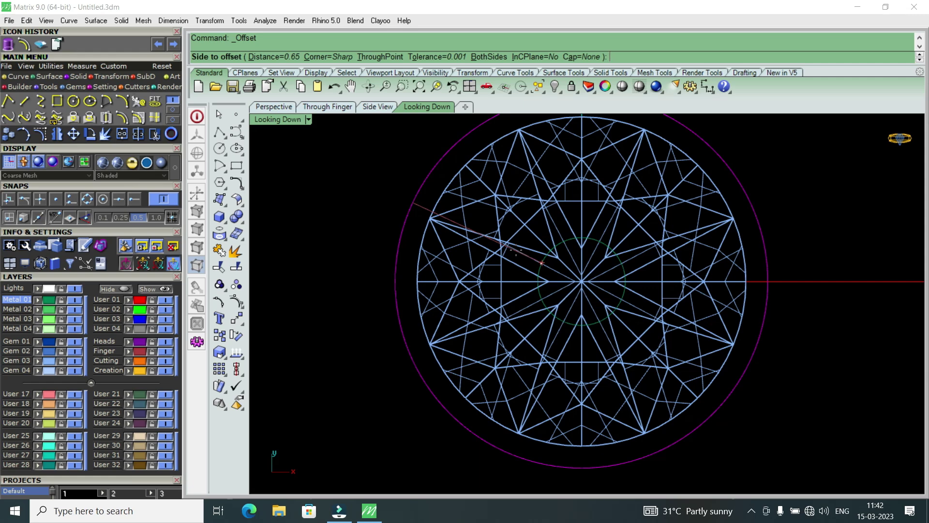
type(".")
type("6")
key("Return")
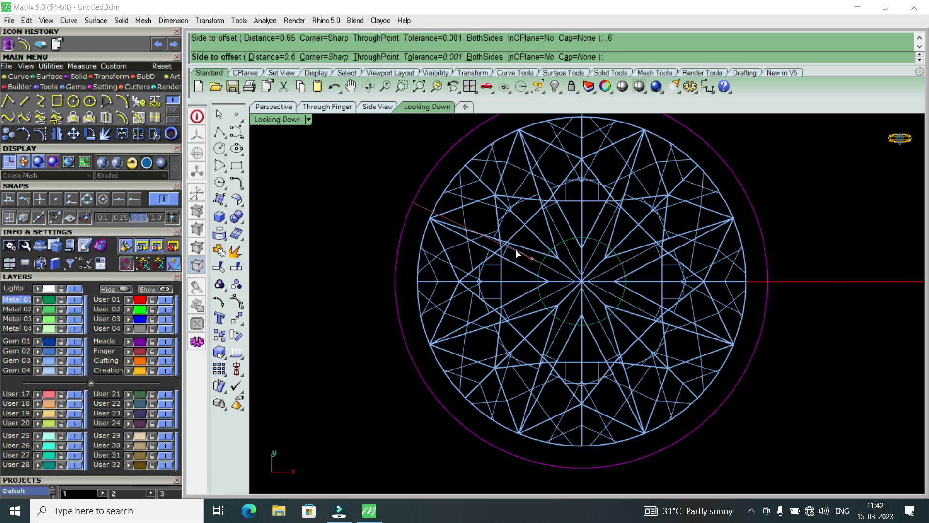
left_click(516, 250)
key("Escape")
Delete the extra inner offset curve and select the remaining small inner circle.
scroll(528, 262, "down", 3)
left_click(539, 263)
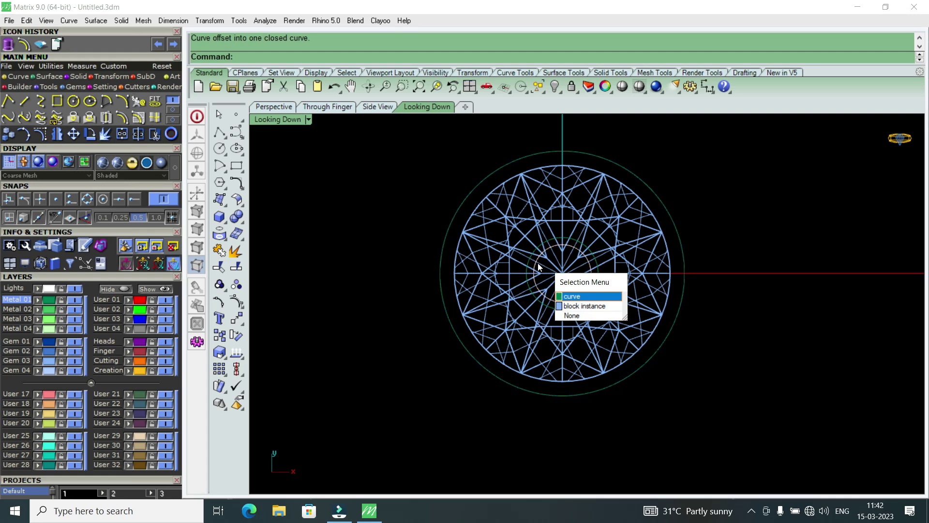
left_click(582, 295)
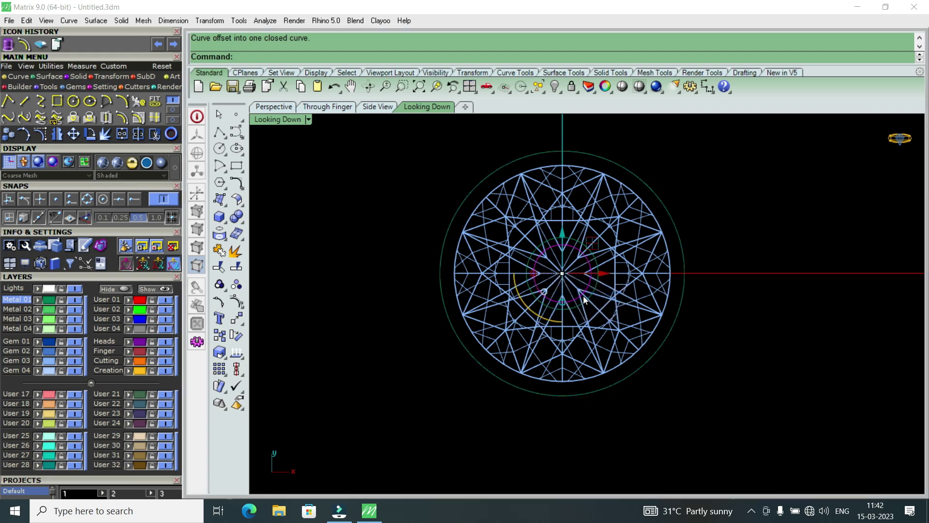
key("Delete")
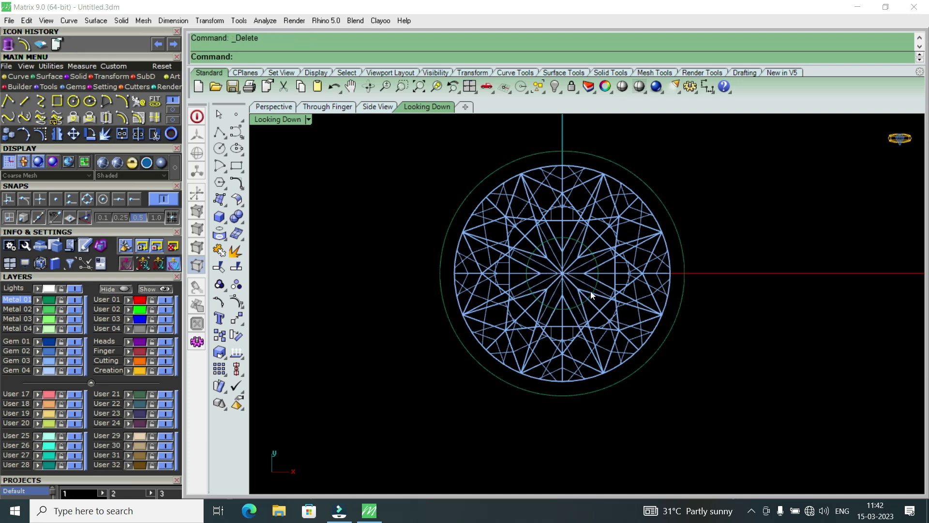
left_click(531, 268)
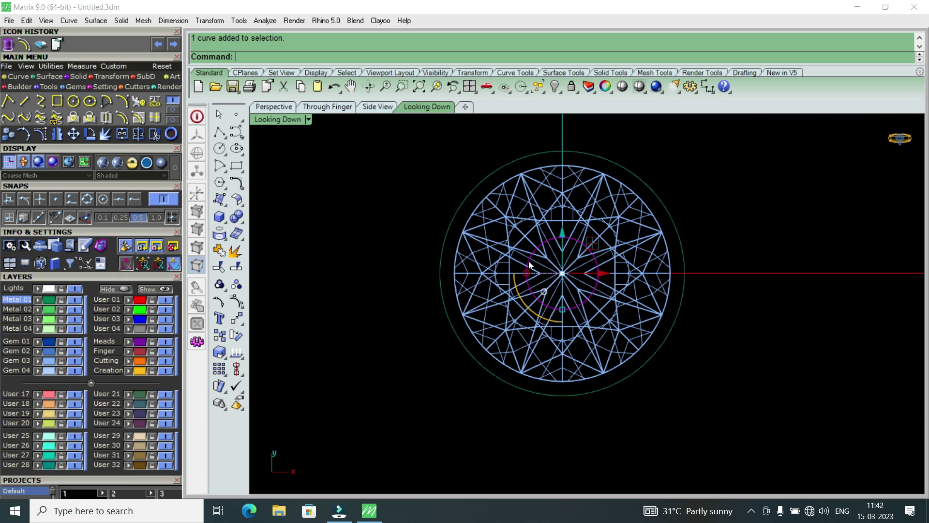
Select both circles and extrude them straight by -2 with Extrude Curve Straight.
left_click(477, 183, "shift")
double_click(295, 119)
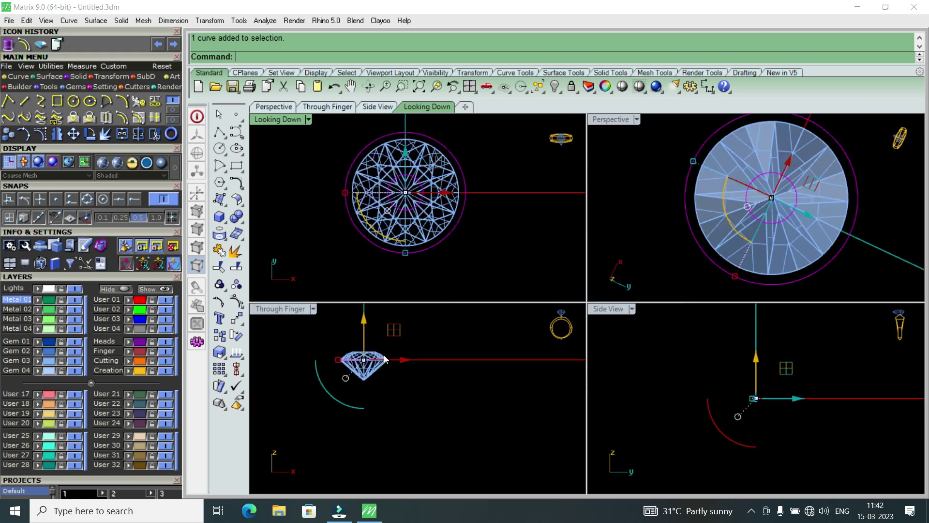
left_click(121, 21)
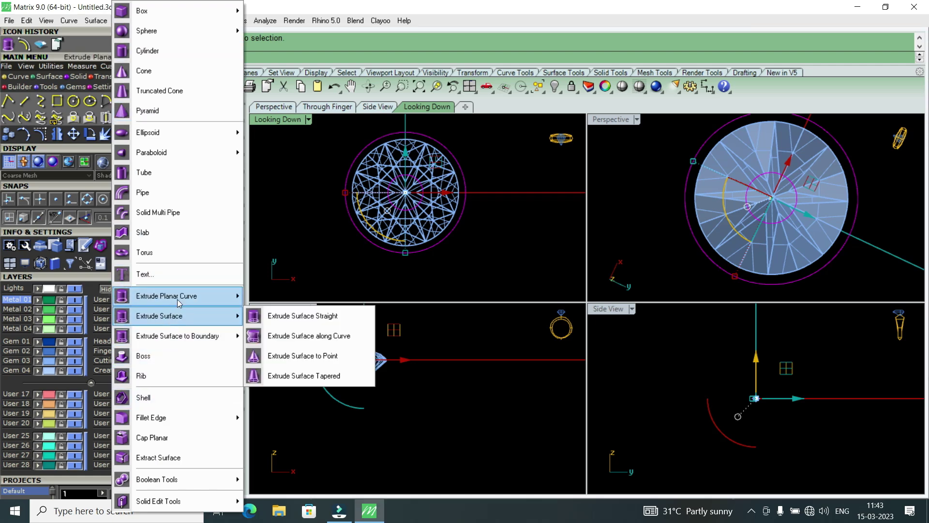
mouse_move(166, 295)
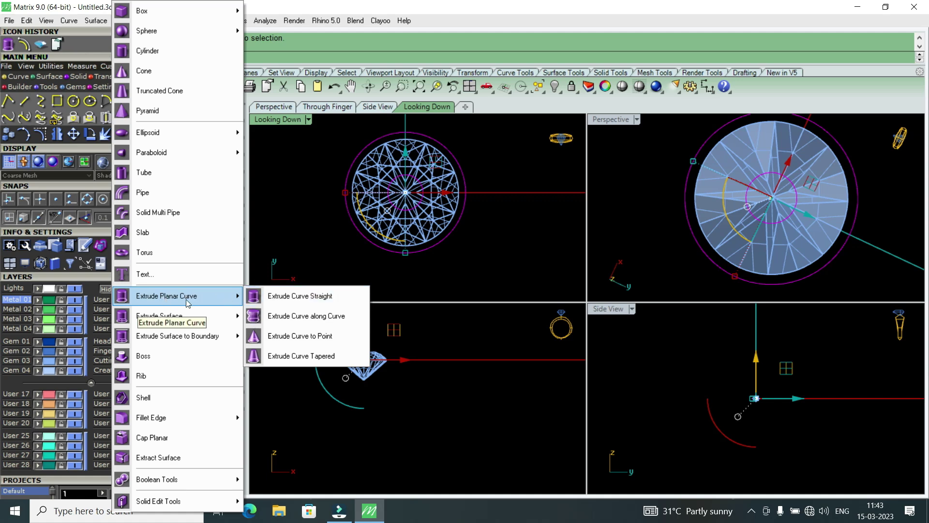
left_click(306, 302)
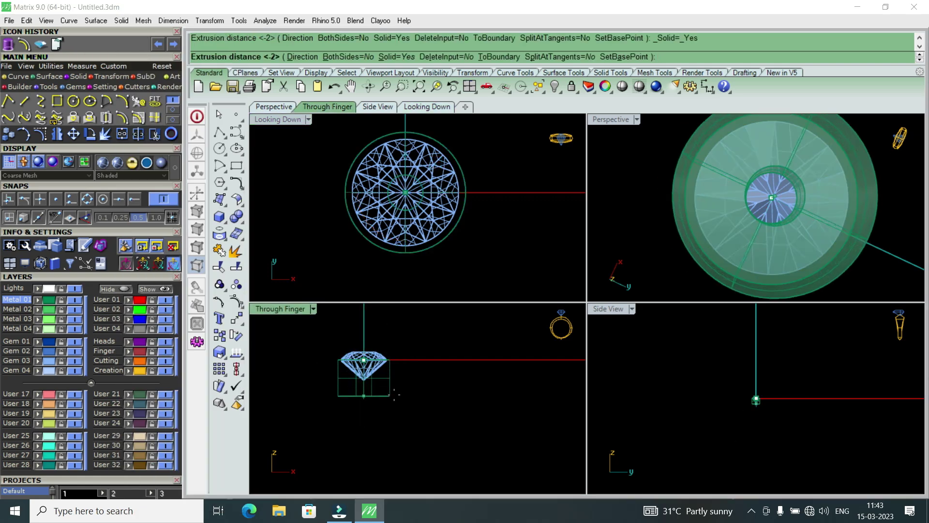
type("-2")
key("Return")
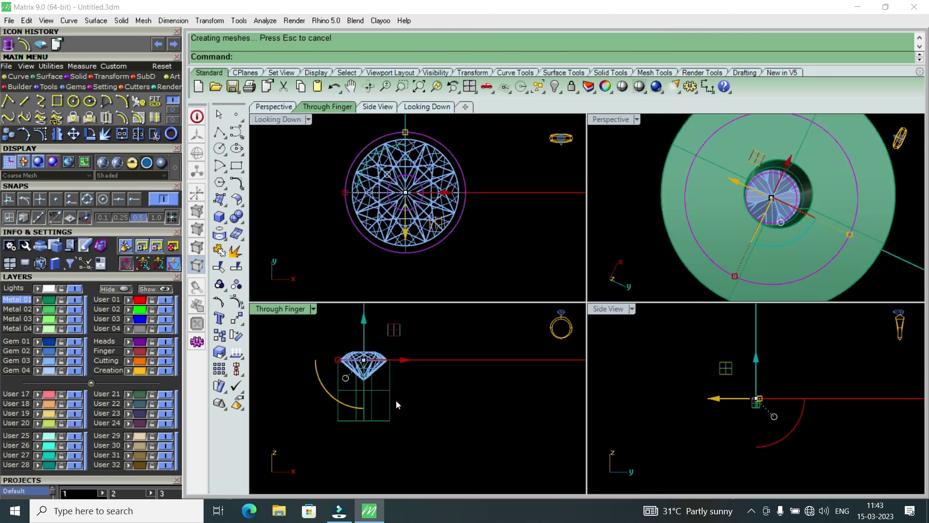
Orbit the maximised Perspective view to inspect the hollow cylinder from above.
scroll(676, 203, "down", 3)
mouse_move(681, 187)
right_mouse_down()
mouse_move(737, 192)
mouse_move(687, 264)
mouse_move(745, 182)
mouse_move(743, 235)
mouse_move(746, 212)
right_mouse_up()
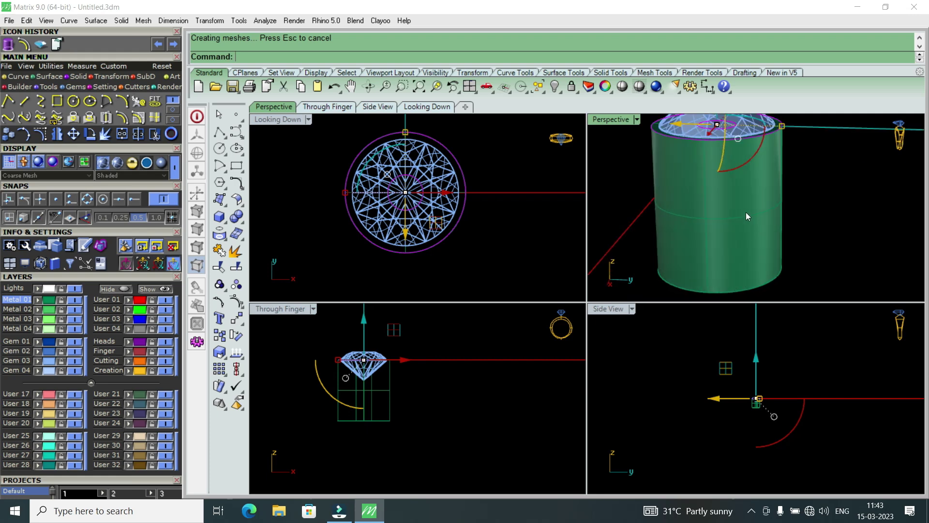
key("Escape")
double_click(608, 120)
mouse_move(641, 169)
right_mouse_down()
mouse_move(624, 397)
mouse_move(554, 335)
right_mouse_up()
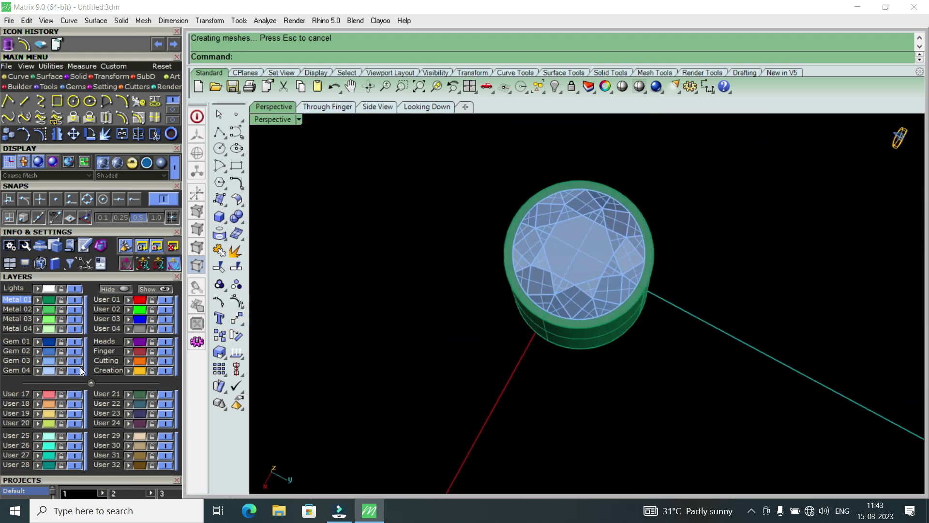
double_click(269, 119)
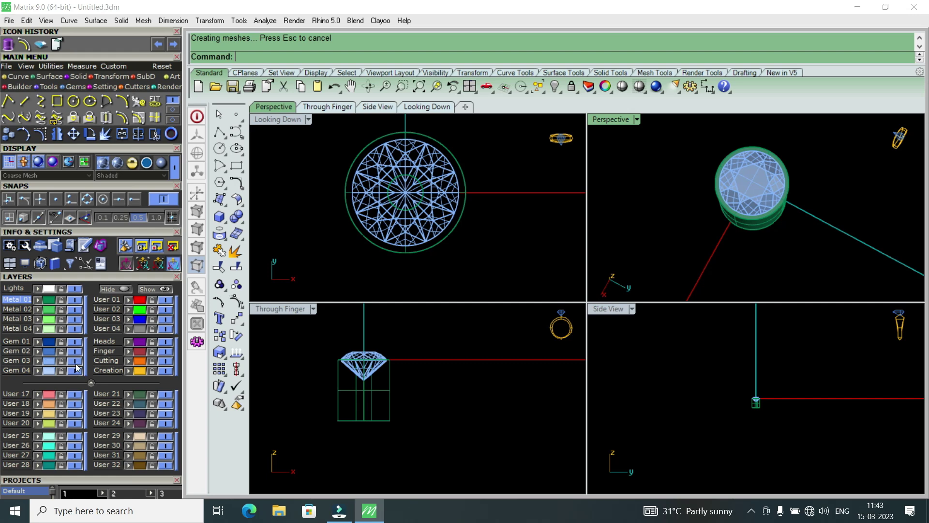
Turn off the Gem 03 layer and view the bare cylinder in maximised Perspective.
left_click(76, 364)
left_click(76, 363)
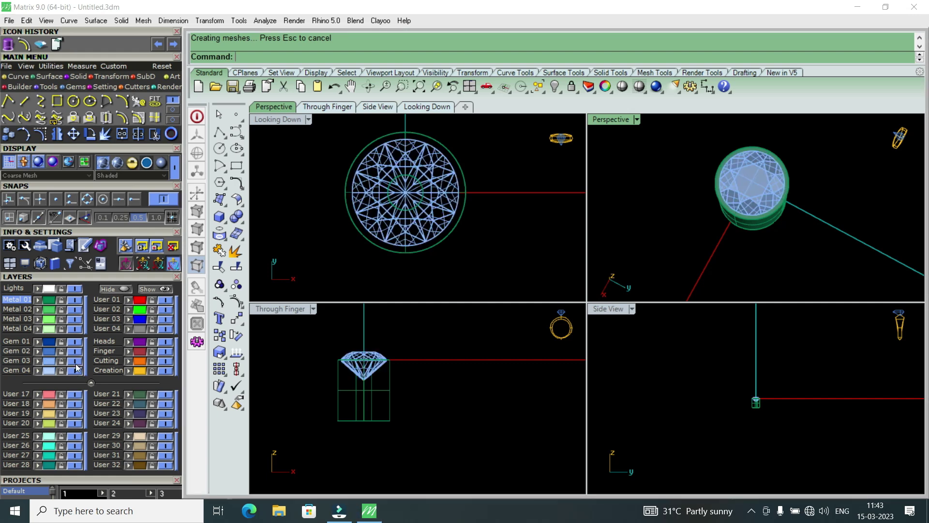
left_click(75, 363)
left_click(75, 364)
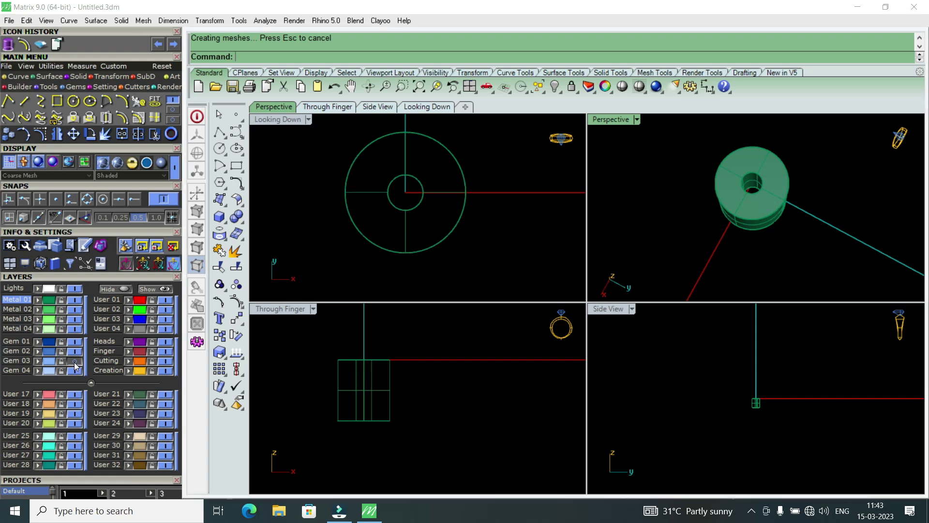
left_click(76, 364)
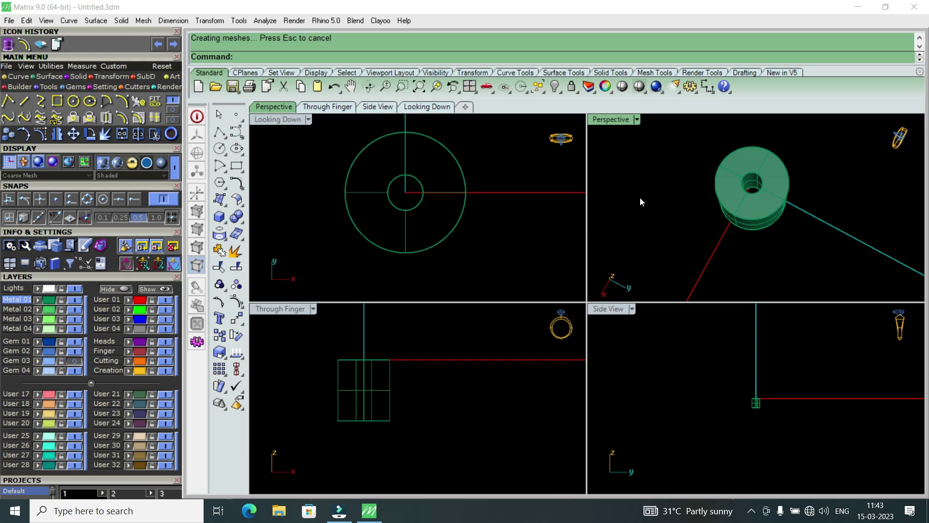
double_click(621, 123)
mouse_move(583, 247)
right_mouse_down()
mouse_move(553, 236)
mouse_move(607, 186)
right_mouse_up()
scroll(608, 186, "up", 3)
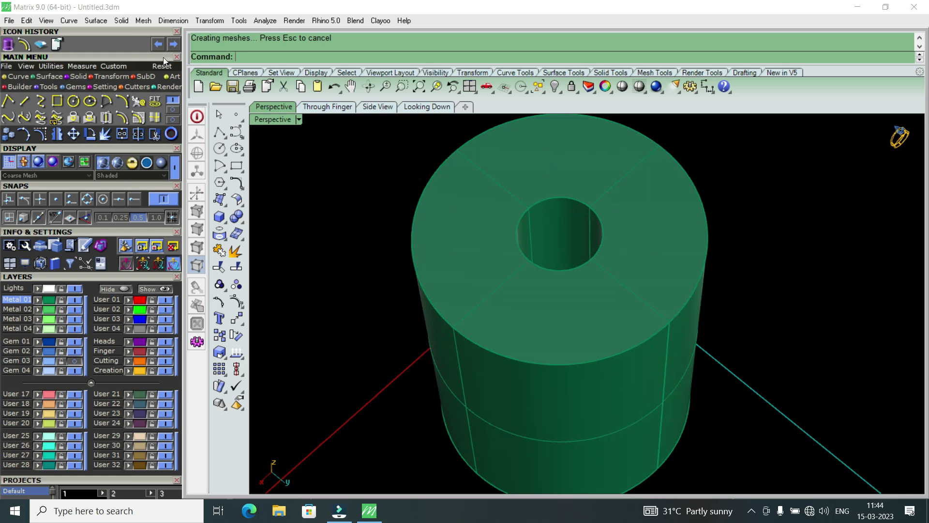
Start Chamfer Edge from the Solid > Fillet Edge menu and zoom on the cylinder.
left_click(123, 20)
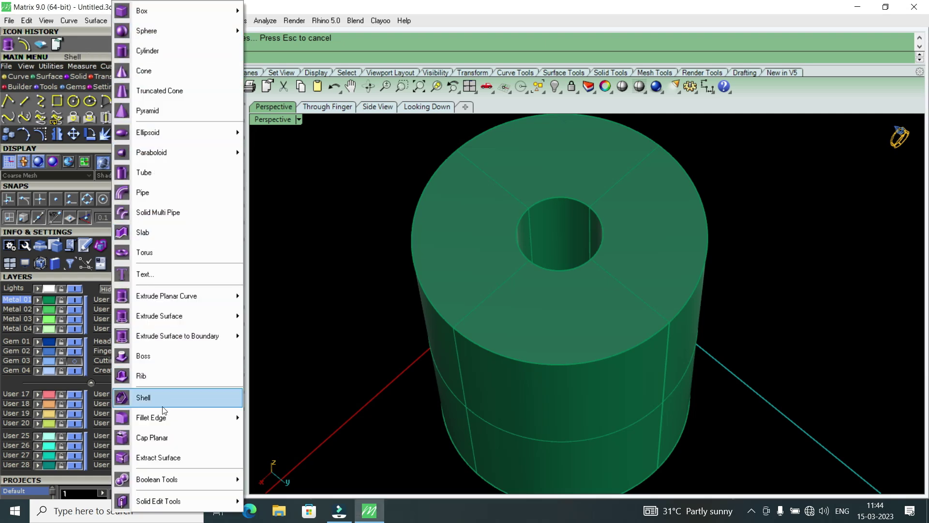
mouse_move(178, 417)
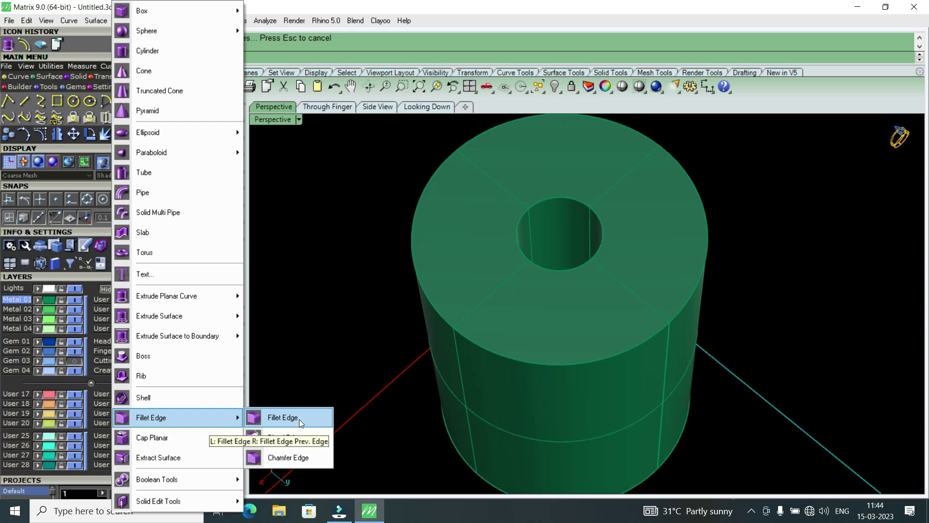
left_click(295, 459)
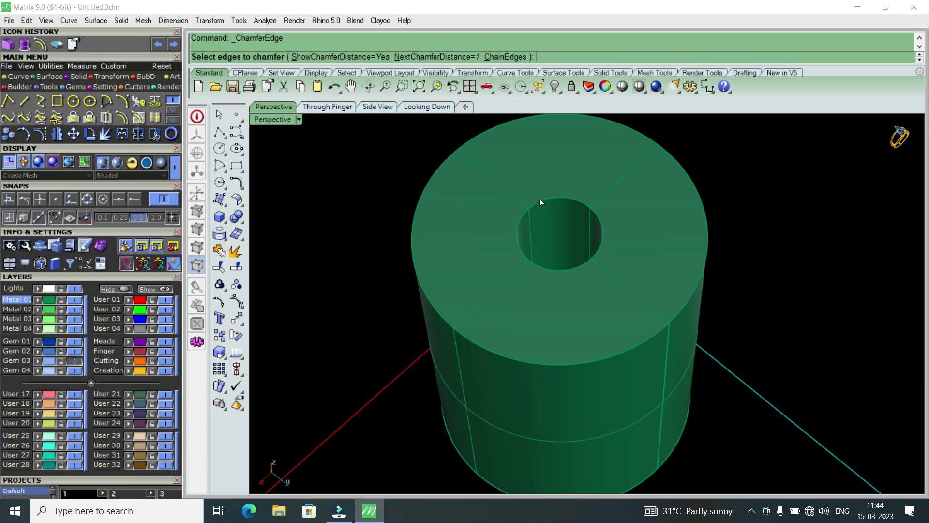
scroll(540, 202, "up", 3)
scroll(563, 202, "down", 2)
scroll(565, 202, "down", 2)
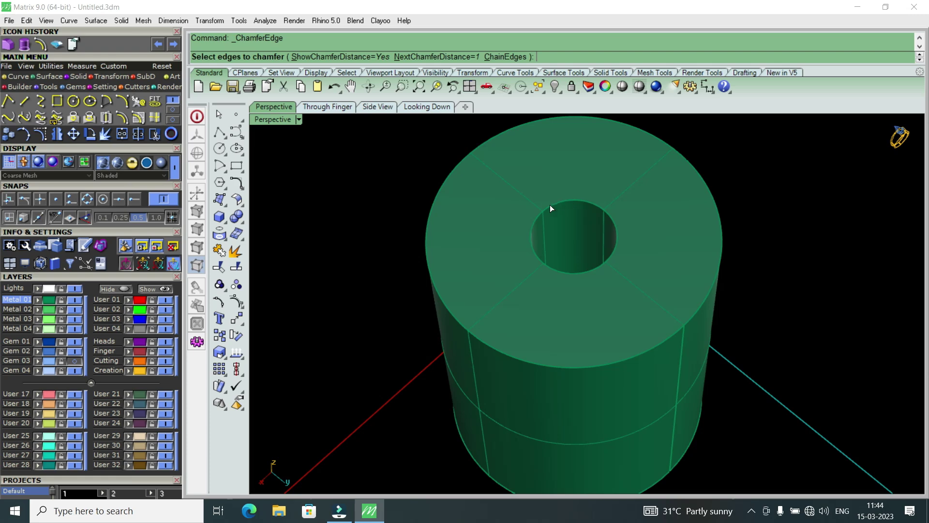
scroll(550, 205, "up", 1)
scroll(550, 204, "down", 2)
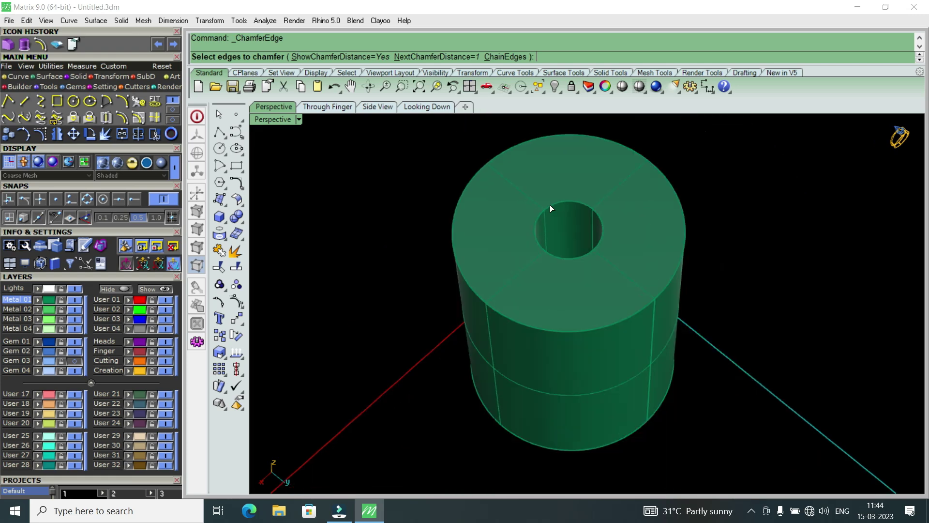
Restart Chamfer Edge and orbit around the cylinder's central hole.
left_click(121, 21)
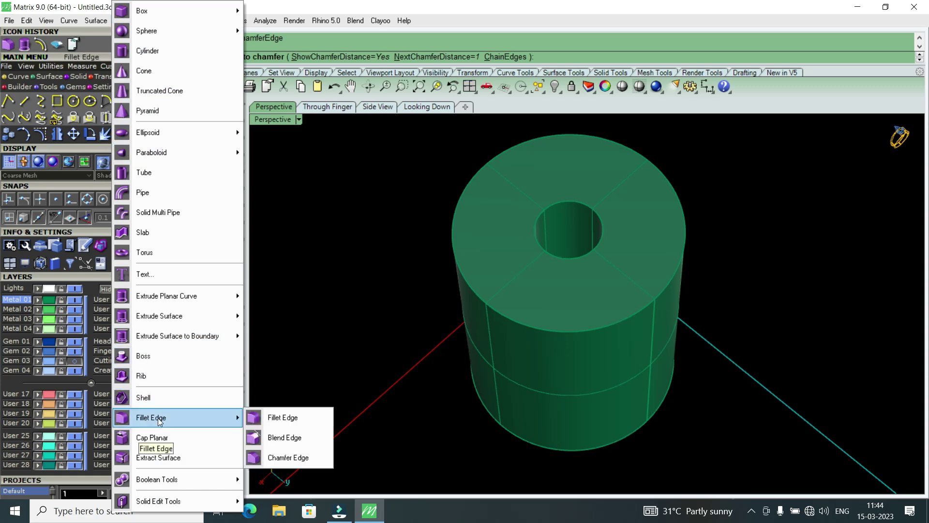
left_click(293, 458)
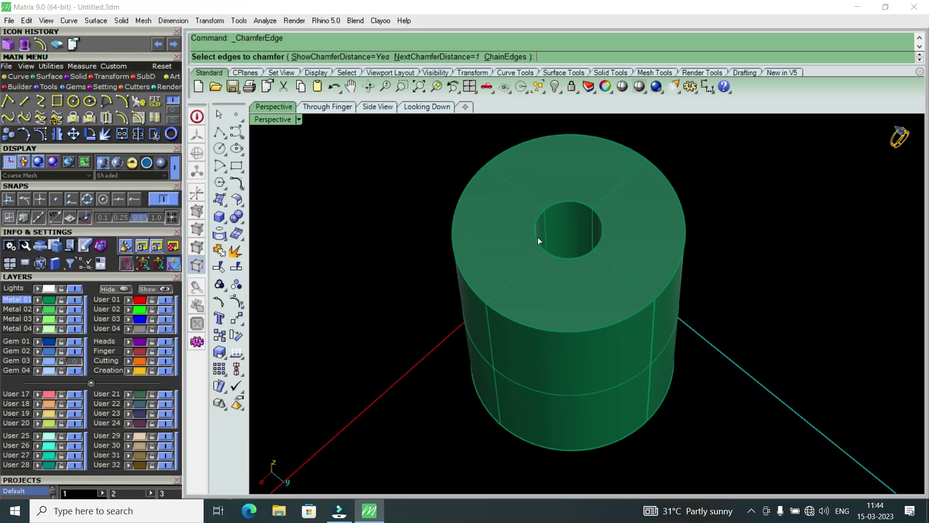
scroll(532, 247, "up", 2)
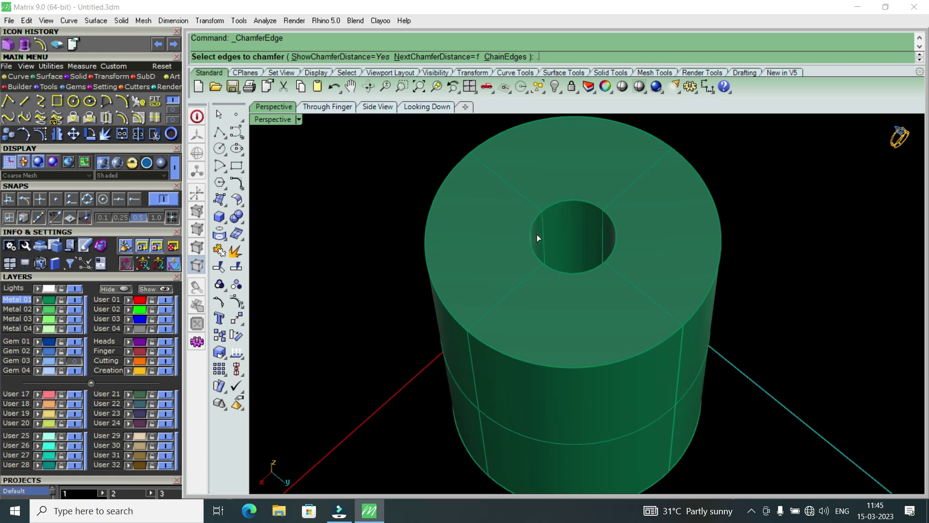
scroll(537, 236, "down", 3)
right_click_drag(536, 245, 518, 296)
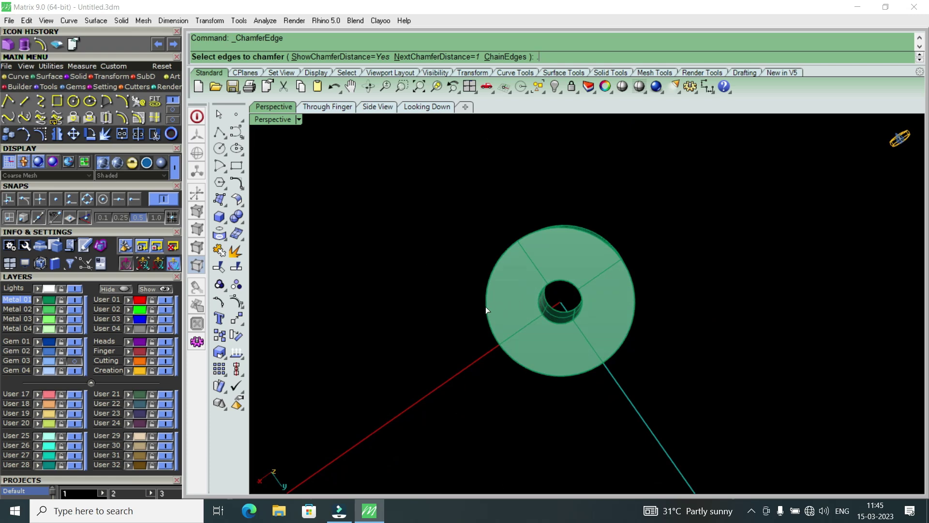
scroll(501, 292, "up", 3)
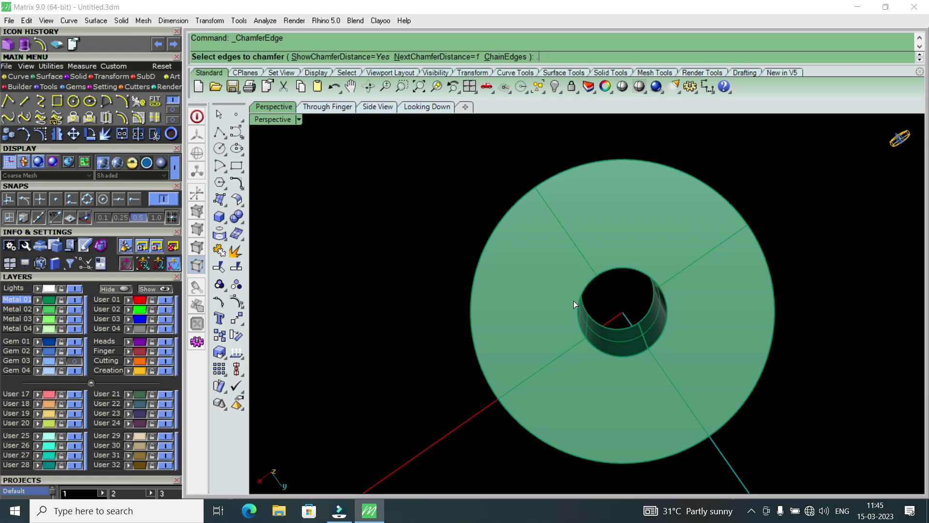
mouse_move(574, 301)
right_mouse_down()
mouse_move(571, 354)
mouse_move(555, 296)
mouse_move(605, 177)
right_mouse_up()
scroll(605, 178, "up", 3)
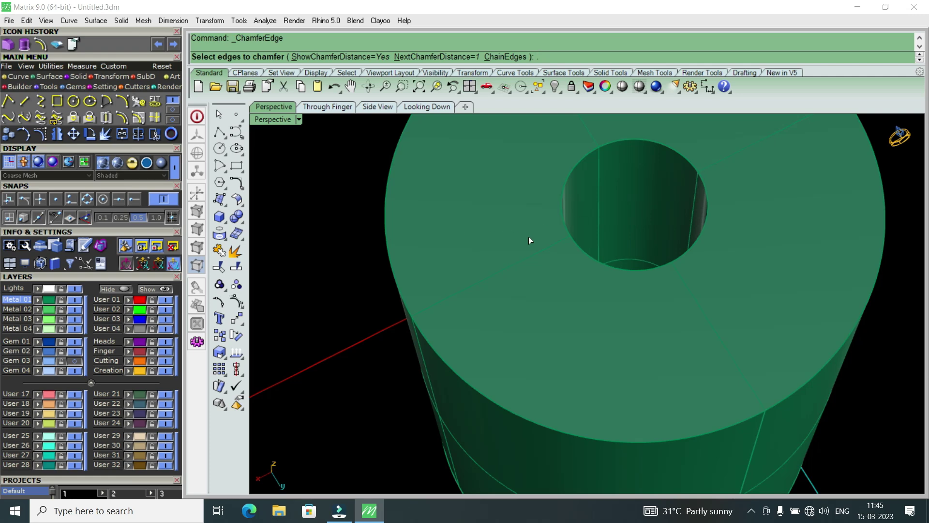
scroll(530, 239, "down", 3)
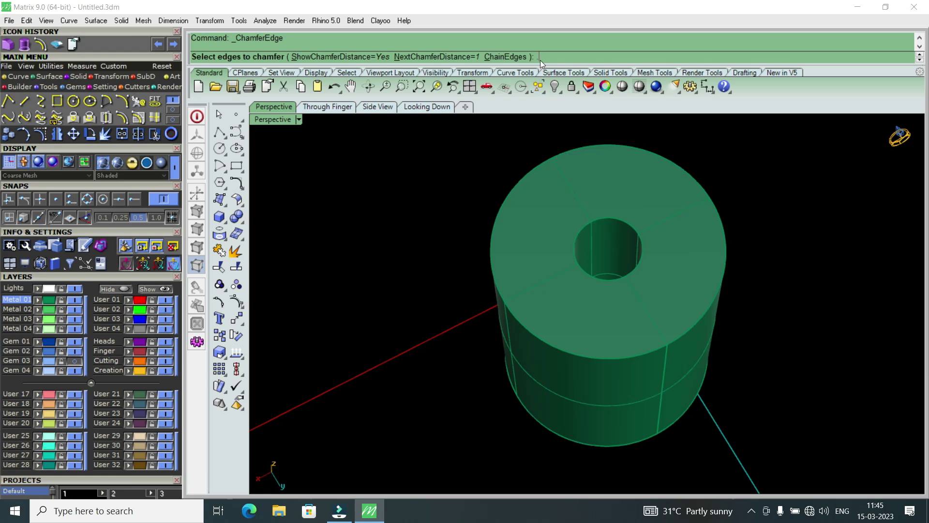
Chamfer the hole's top edge by 0.45 and suppress the History Warning permanently.
type("45")
key("Return")
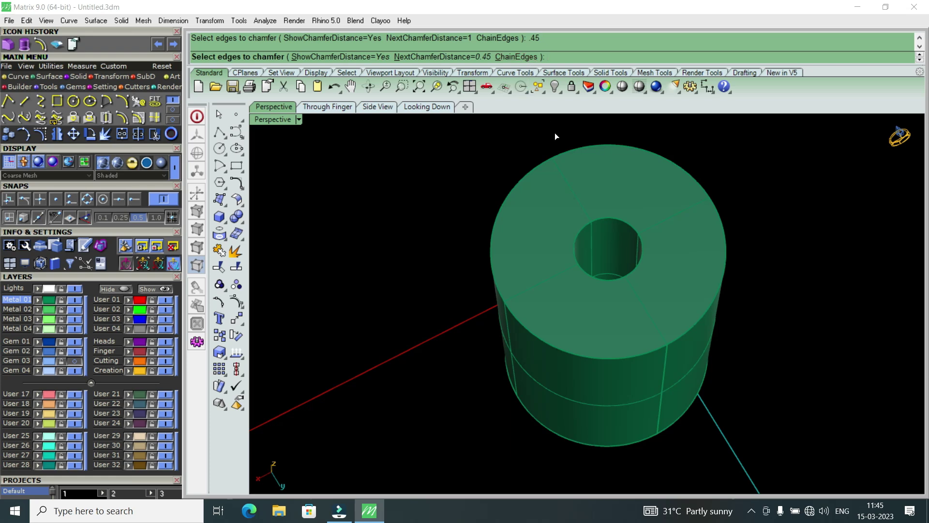
left_click(590, 224)
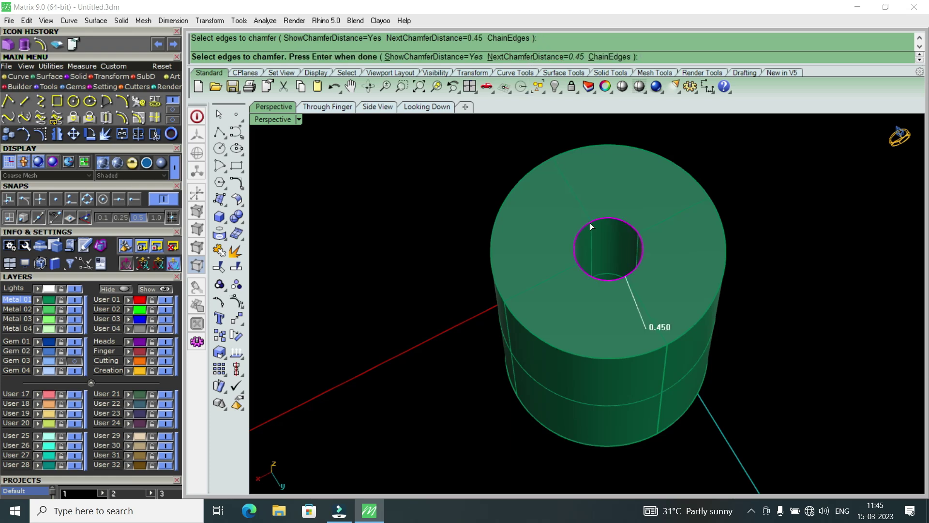
scroll(591, 222, "up", 1)
scroll(590, 222, "up", 3)
scroll(590, 223, "down", 3)
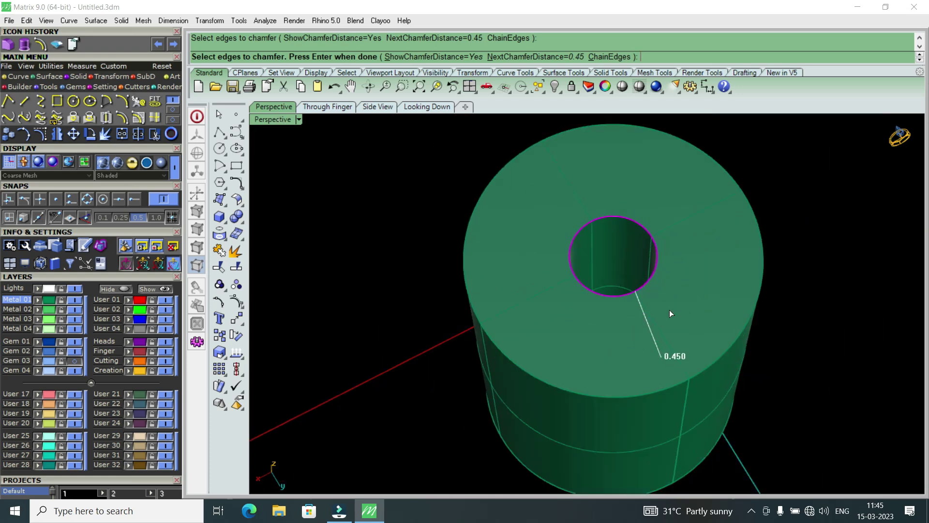
right_click_drag(670, 310, 612, 202)
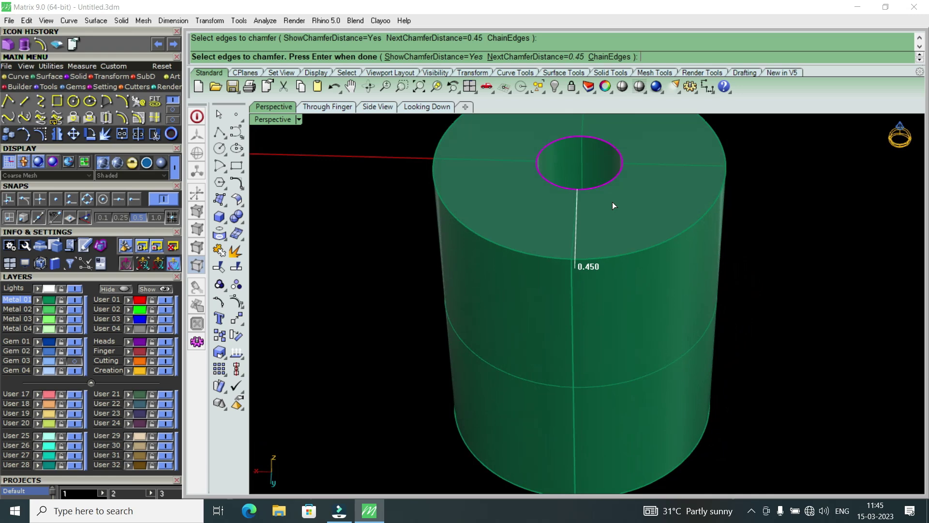
key("Return")
key("Return")
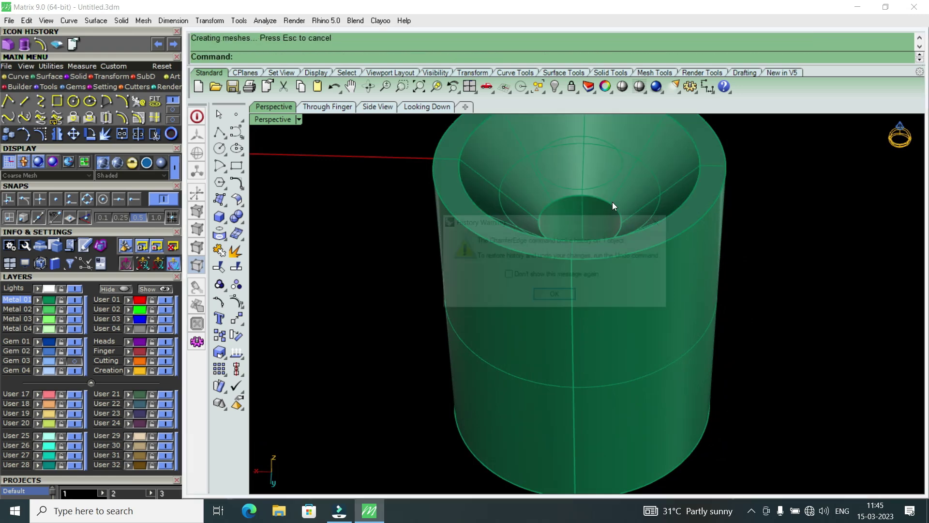
left_click(508, 275)
left_click(562, 296)
mouse_move(598, 252)
right_mouse_down()
mouse_move(670, 272)
mouse_move(725, 304)
mouse_move(716, 275)
mouse_move(591, 195)
mouse_move(508, 295)
mouse_move(561, 234)
mouse_move(498, 368)
mouse_move(399, 216)
mouse_move(537, 277)
mouse_move(577, 218)
mouse_move(633, 214)
mouse_move(544, 328)
mouse_move(566, 346)
mouse_move(605, 255)
right_mouse_up()
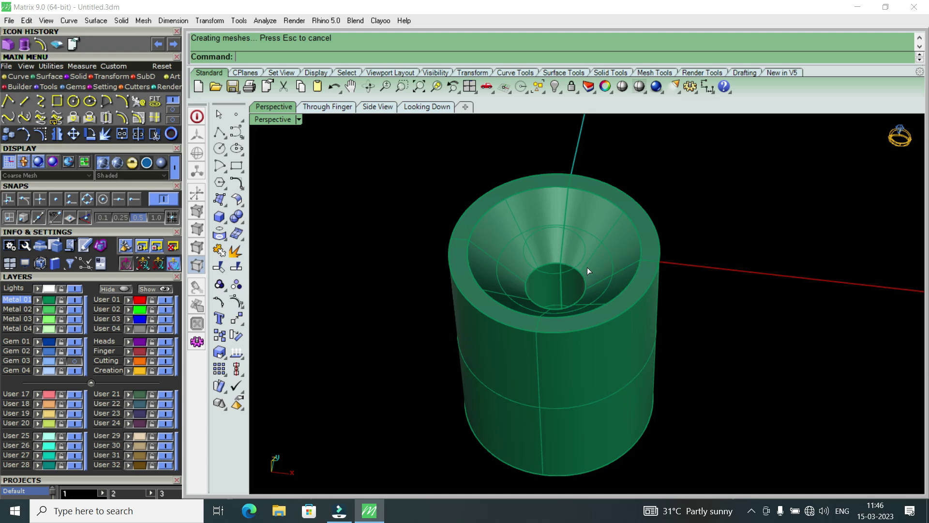
Undo the chamfer, then redo a 0.45 Chamfer Edge on the hole's top edge.
key("ctrl+z")
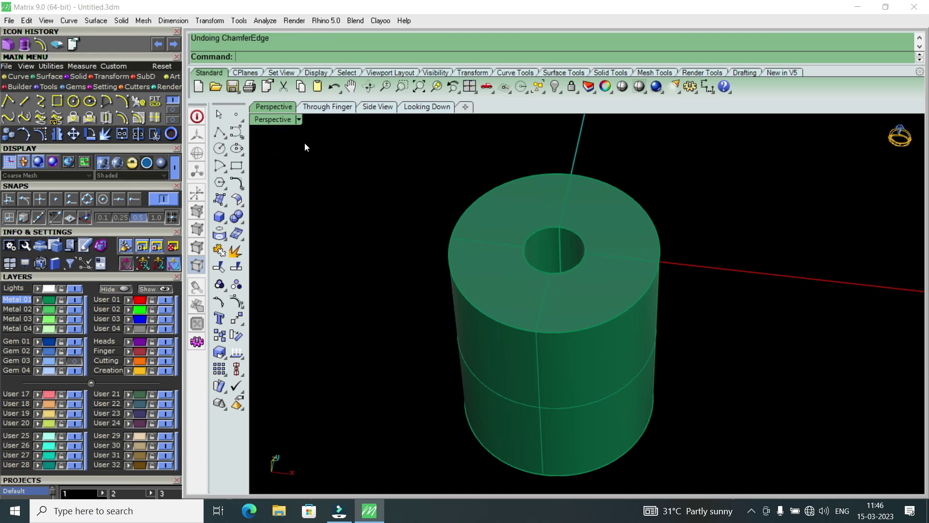
left_click(122, 21)
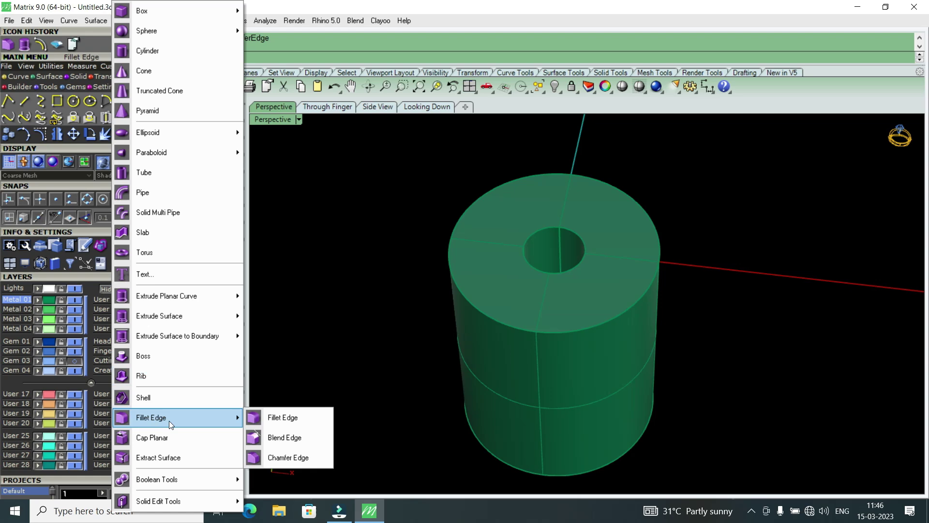
mouse_move(178, 417)
left_click(290, 458)
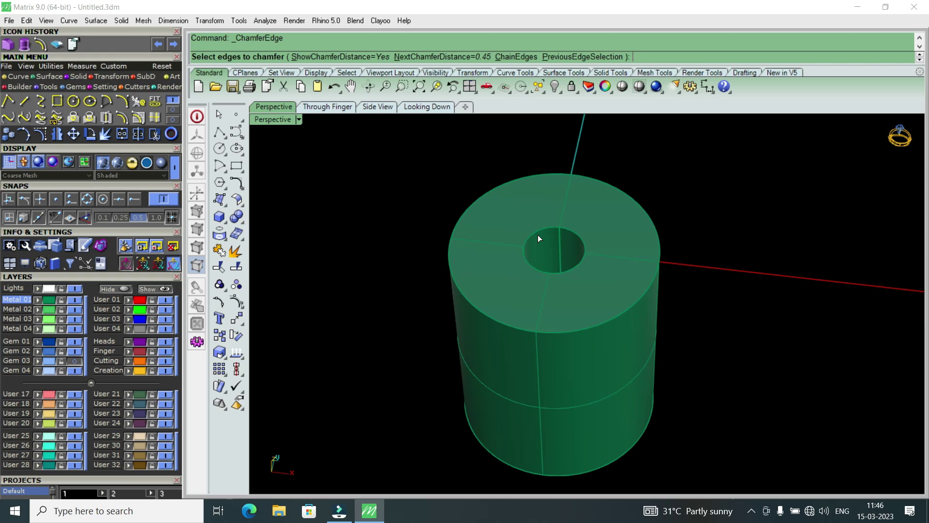
type("45")
key("Return")
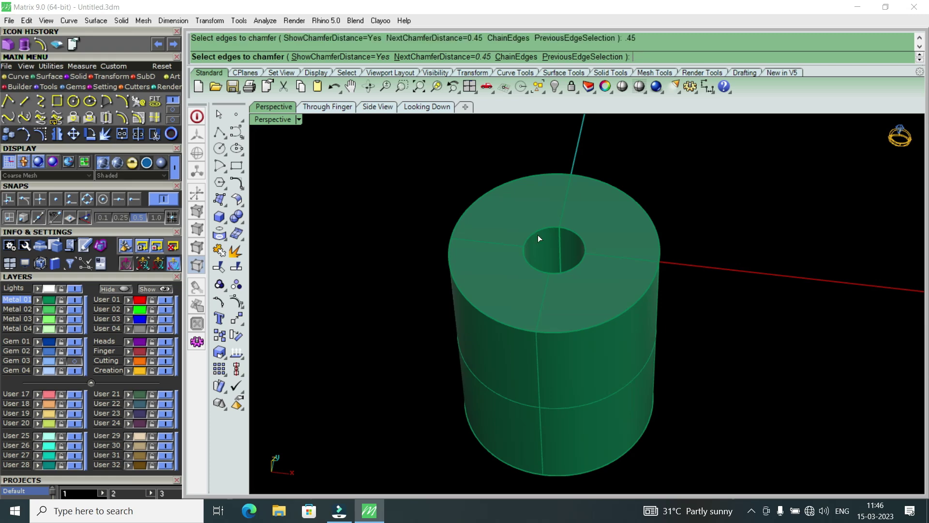
scroll(538, 235, "up", 1)
scroll(538, 234, "up", 1)
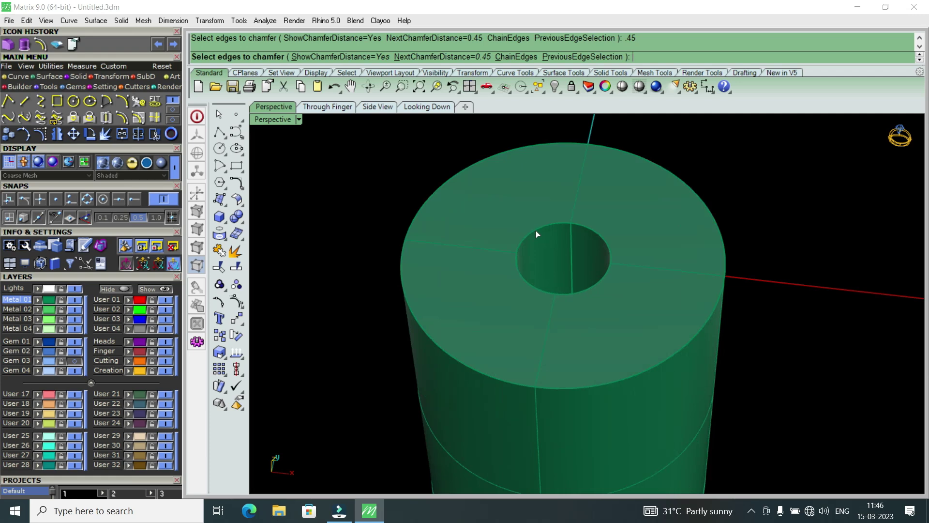
left_click(536, 235)
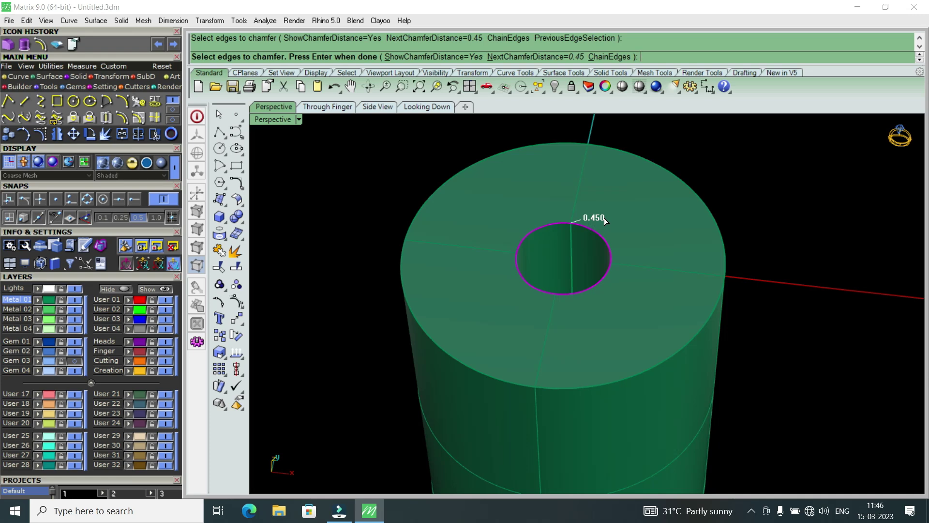
key("Return")
key("Return")
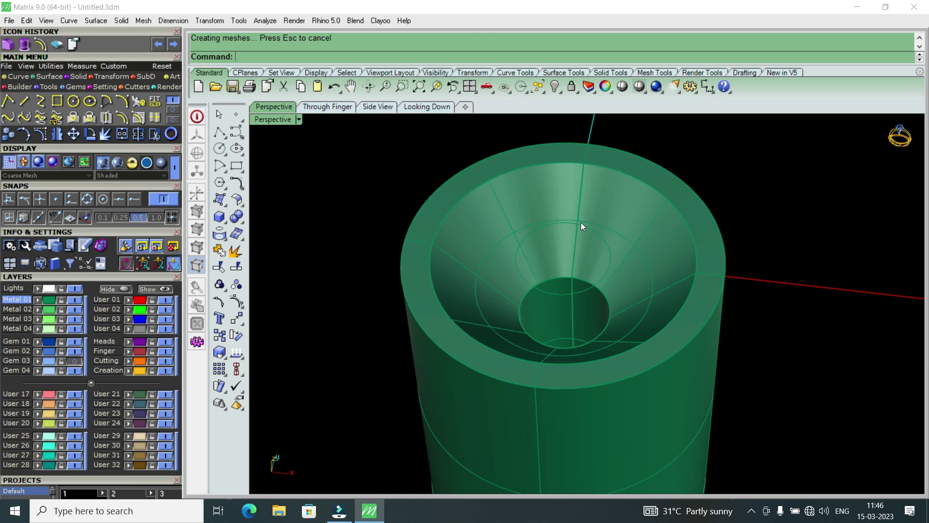
Orbit around the cylinder and turn the gem layer back on to show the diamond.
scroll(580, 224, "down", 3)
mouse_move(623, 276)
right_mouse_down()
mouse_move(588, 222)
mouse_move(574, 228)
mouse_move(580, 317)
mouse_move(566, 349)
mouse_move(573, 297)
mouse_move(729, 284)
mouse_move(828, 260)
mouse_move(705, 228)
mouse_move(626, 312)
mouse_move(666, 270)
mouse_move(645, 335)
right_mouse_up()
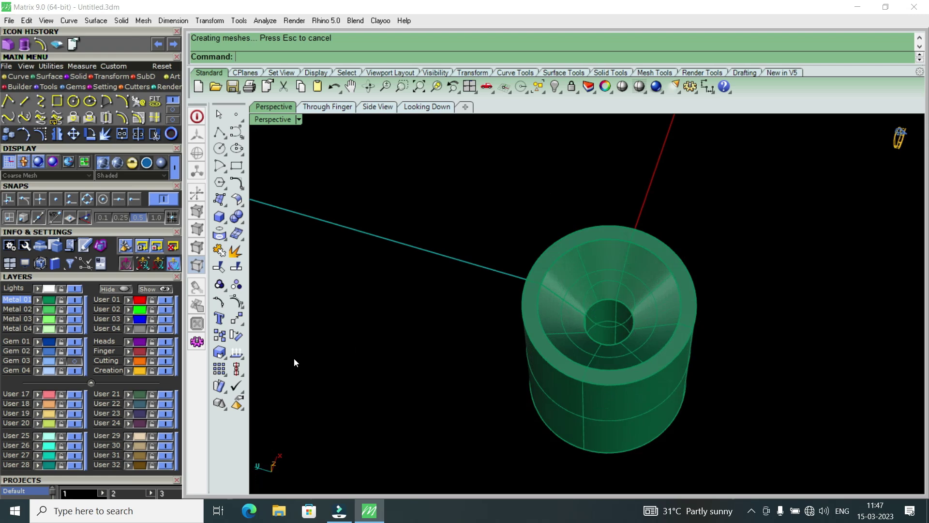
right_click_drag(576, 359, 571, 315)
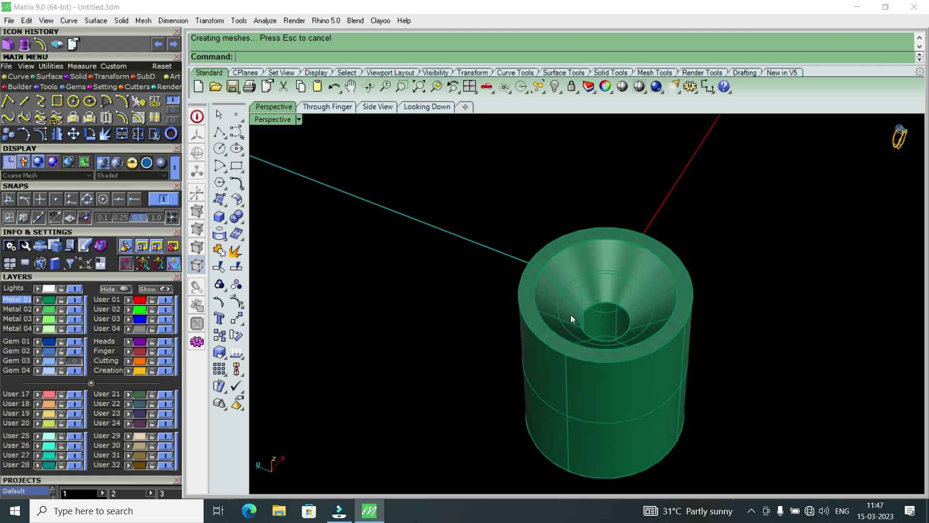
scroll(643, 319, "up", 2)
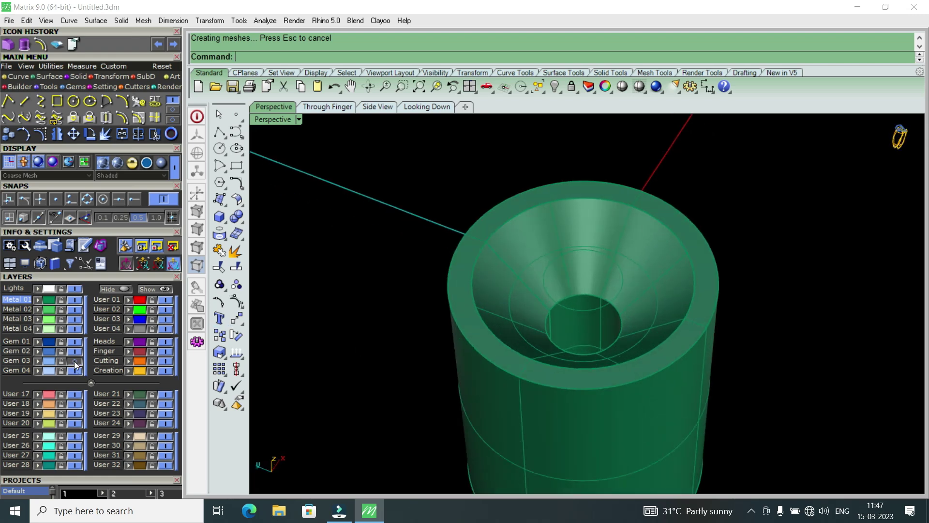
left_click(74, 362)
Drag the diamond along the gumball's Z axis, lifting it above the cylinder.
left_click(559, 294)
right_click_drag(589, 309, 536, 232)
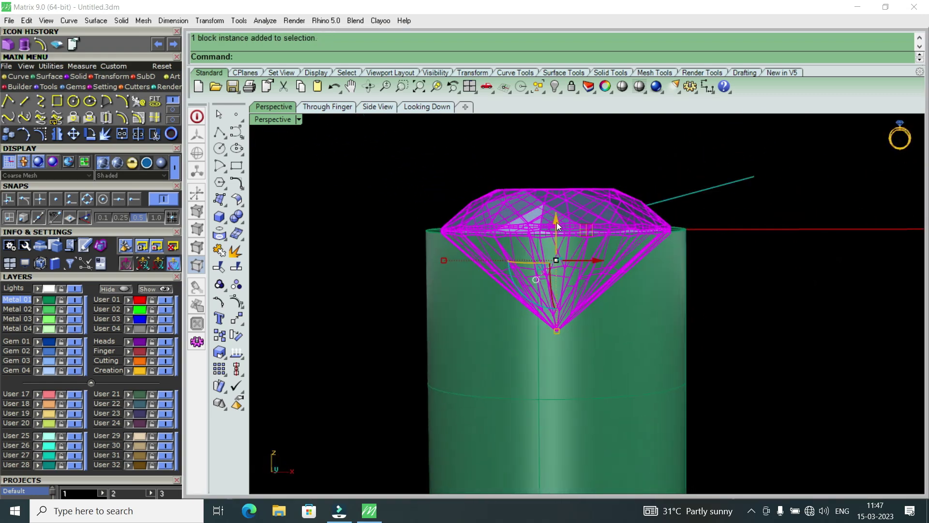
left_click_drag(557, 222, 616, 216)
mouse_move(617, 216)
right_mouse_down()
mouse_move(609, 261)
mouse_move(567, 266)
mouse_move(643, 238)
mouse_move(528, 216)
mouse_move(562, 266)
mouse_move(605, 266)
mouse_move(574, 252)
right_mouse_up()
key("Escape")
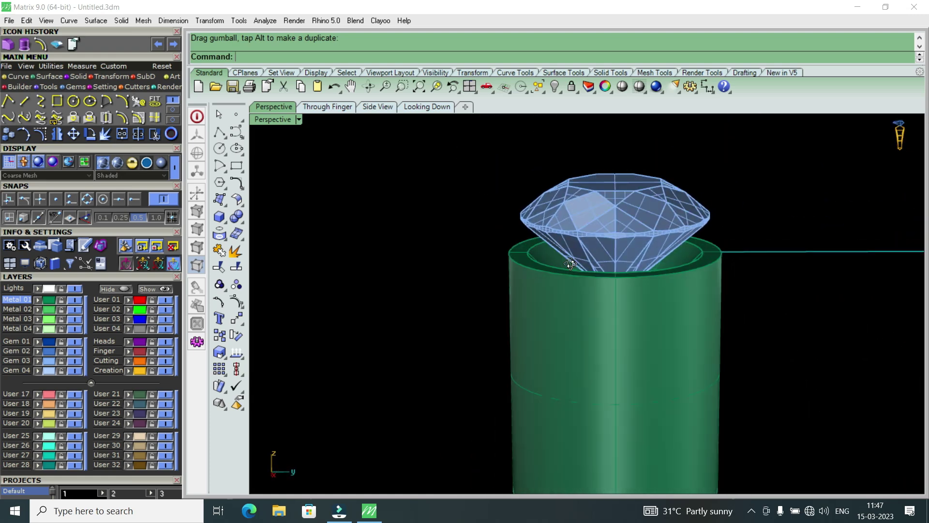
scroll(581, 266, "up", 5)
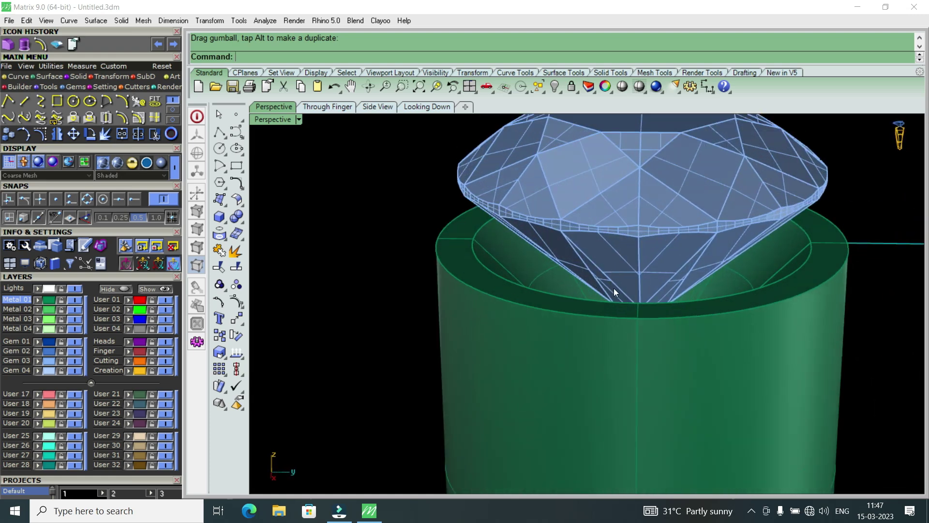
scroll(614, 289, "down", 4)
left_click(629, 262)
scroll(620, 272, "down", 2)
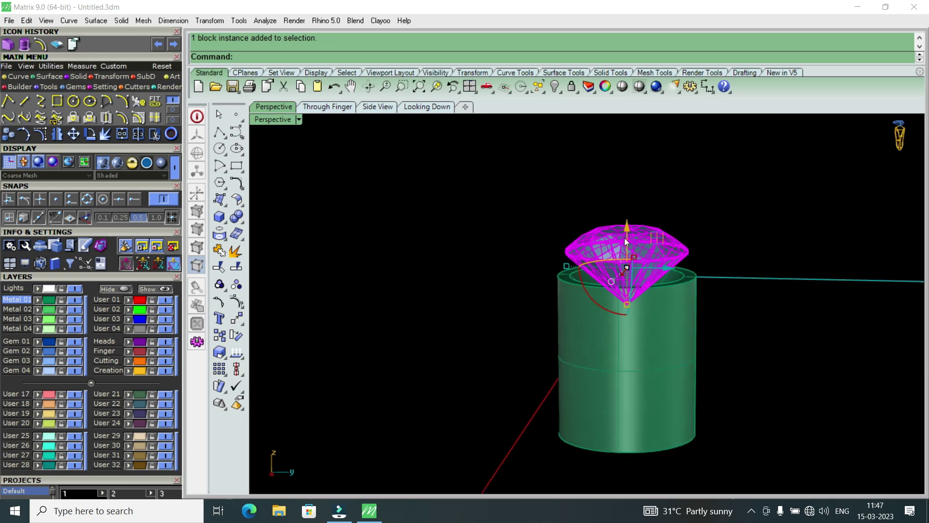
left_click_drag(628, 220, 629, 200)
key("Escape")
Undo the lift so the diamond drops back into the conical seat.
scroll(629, 262, "up", 3)
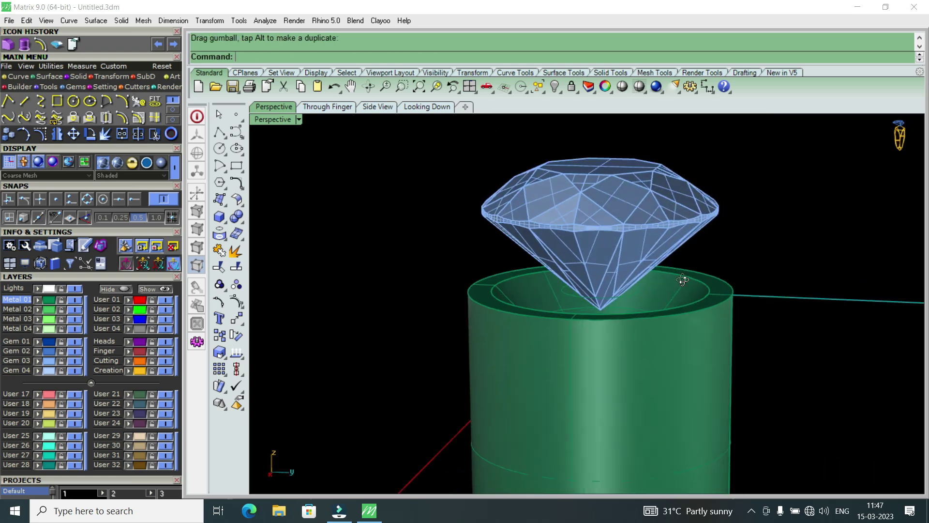
right_click_drag(630, 261, 528, 274)
mouse_move(589, 274)
right_mouse_down()
mouse_move(589, 378)
mouse_move(604, 324)
mouse_move(719, 294)
mouse_move(596, 245)
right_mouse_up()
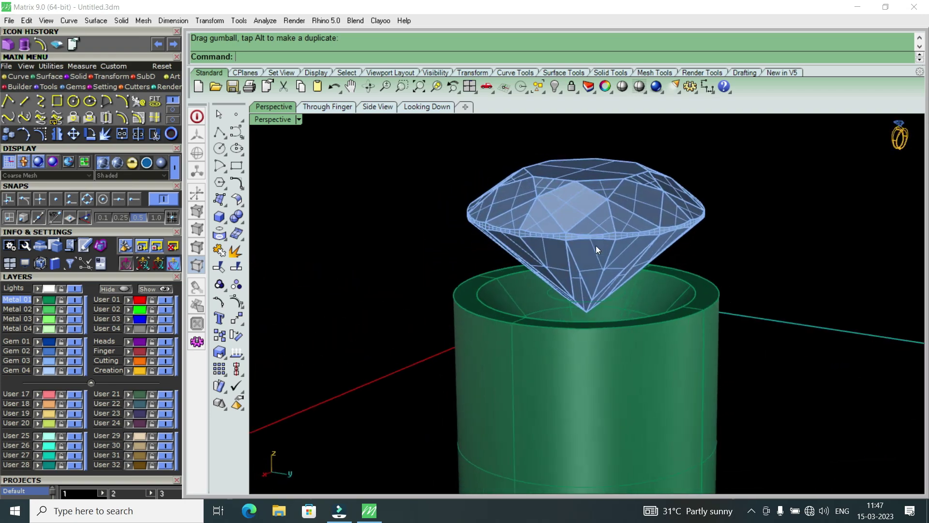
scroll(596, 245, "up", 3)
left_click(600, 203)
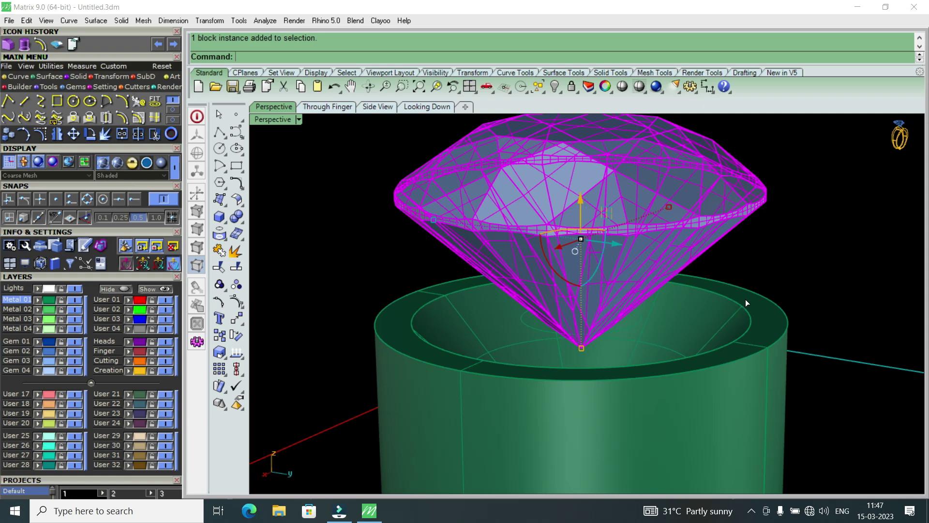
key("ctrl+z")
key("ctrl+z")
key("Escape")
Orbit and zoom to check the diamond sitting in the seat.
mouse_move(746, 298)
right_mouse_down()
mouse_move(738, 257)
mouse_move(661, 287)
right_mouse_up()
scroll(658, 276, "down", 3)
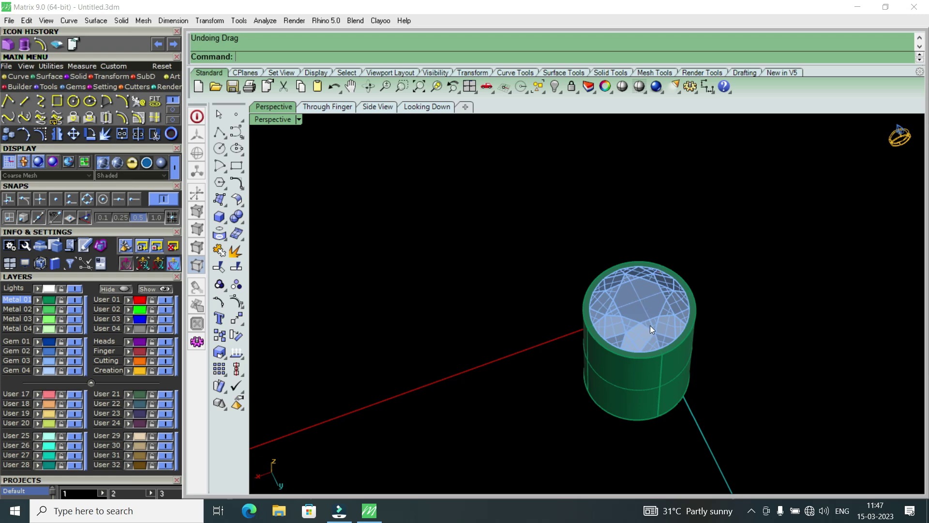
right_click_drag(651, 326, 644, 375)
scroll(658, 266, "up", 3)
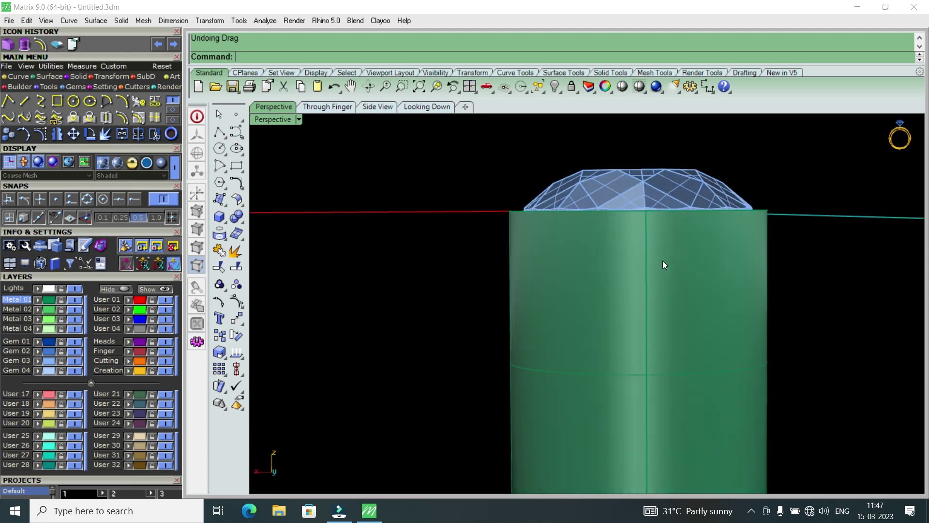
scroll(657, 266, "down", 3)
right_click_drag(637, 307, 634, 361)
scroll(591, 319, "up", 3)
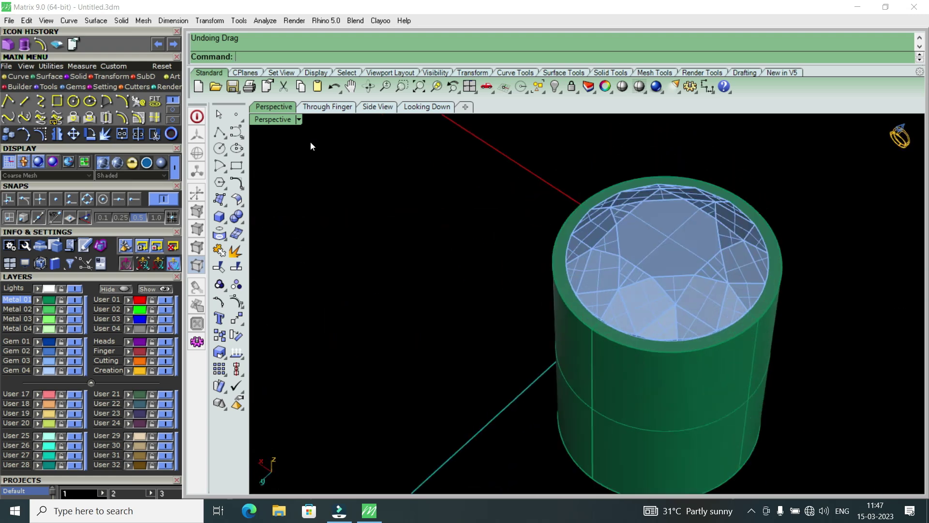
double_click(279, 118)
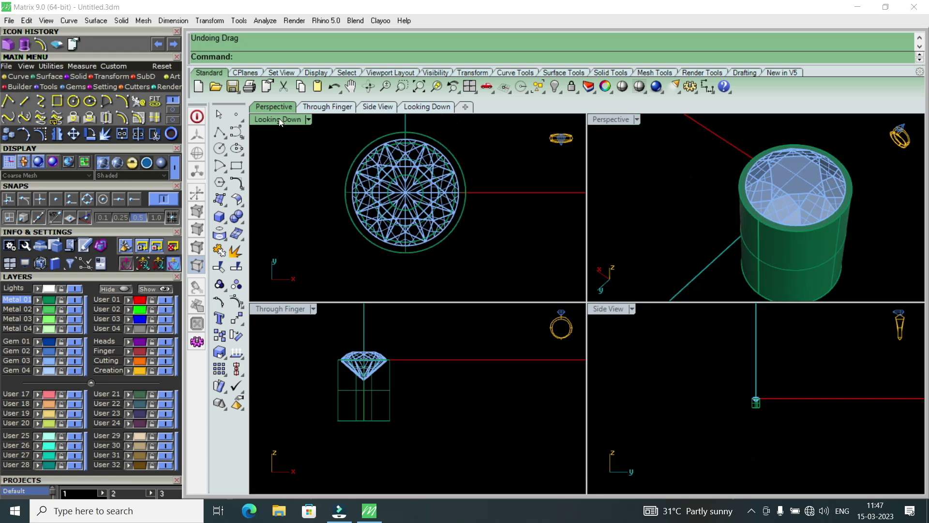
Draw a 0.6-diameter circle centred at origin 0 in the top view and select it.
right_click_drag(574, 143, 570, 207)
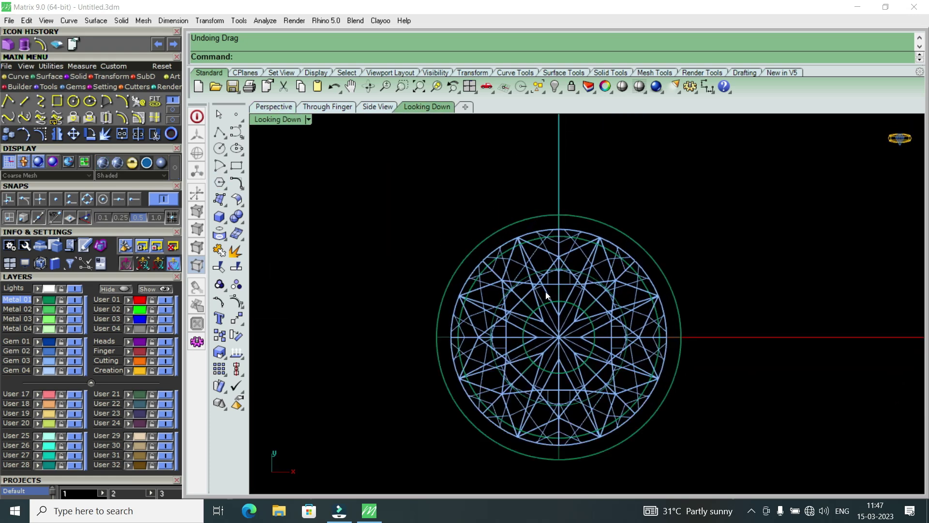
left_click(73, 101)
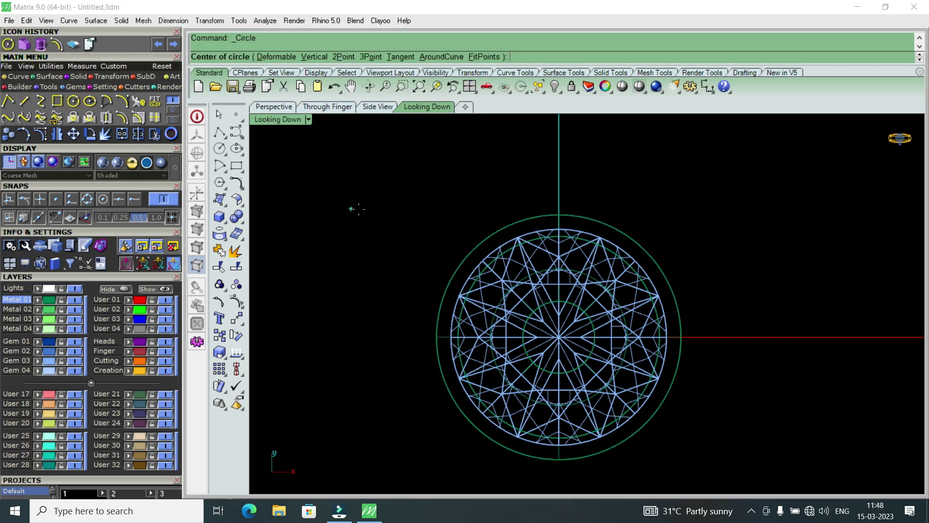
type("0")
key("Return")
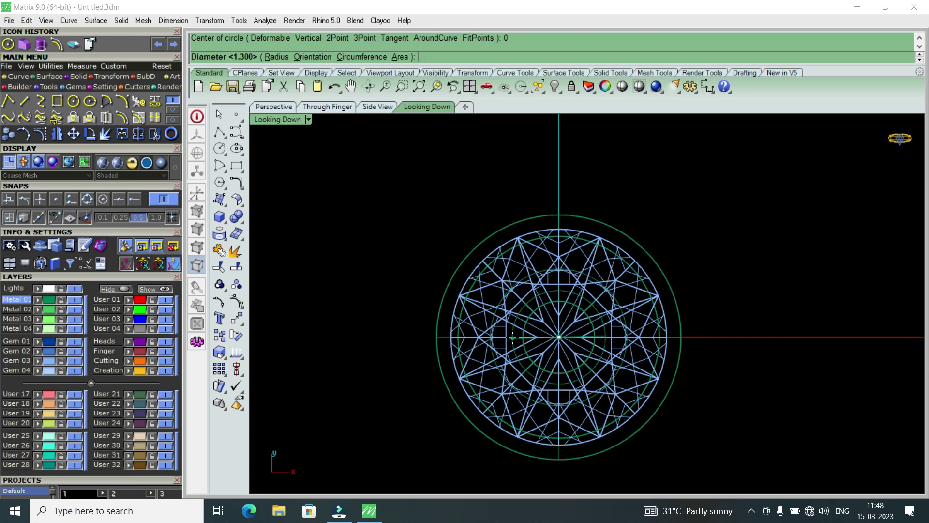
type(".6")
key("Return")
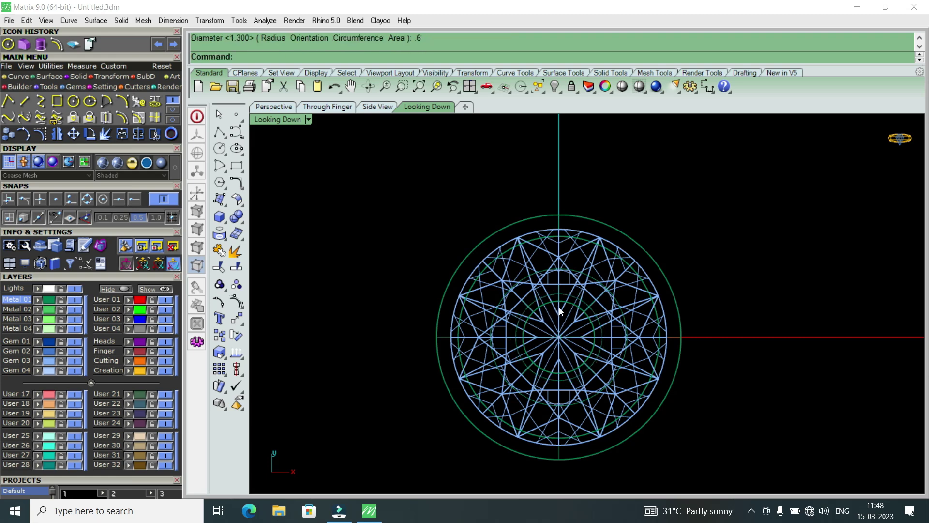
left_click(562, 295)
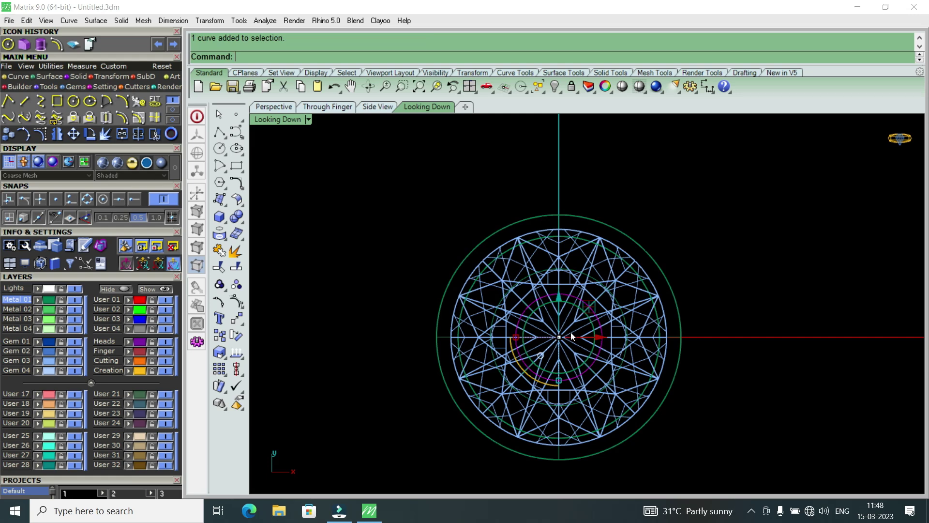
scroll(562, 388, "down", 1)
scroll(562, 388, "down", 1)
scroll(555, 339, "up", 1)
scroll(557, 338, "up", 2)
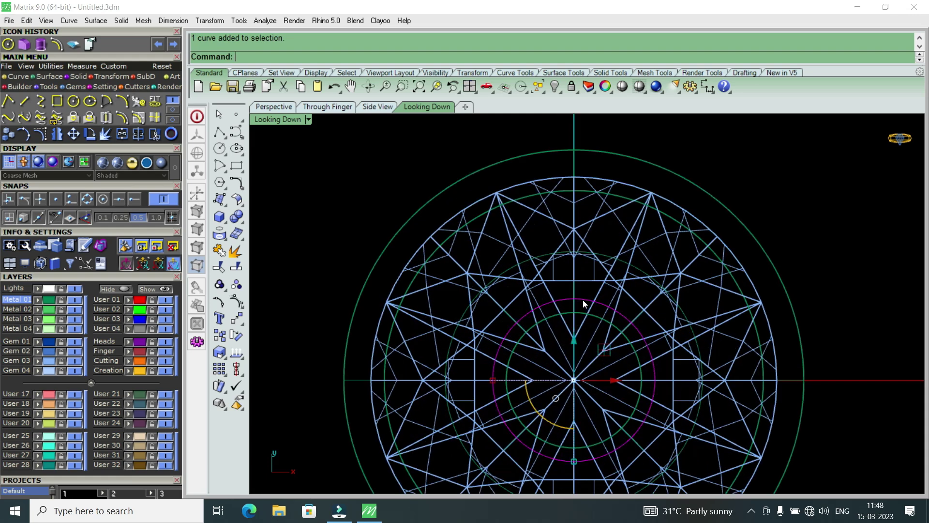
scroll(580, 301, "down", 1)
scroll(580, 301, "down", 1)
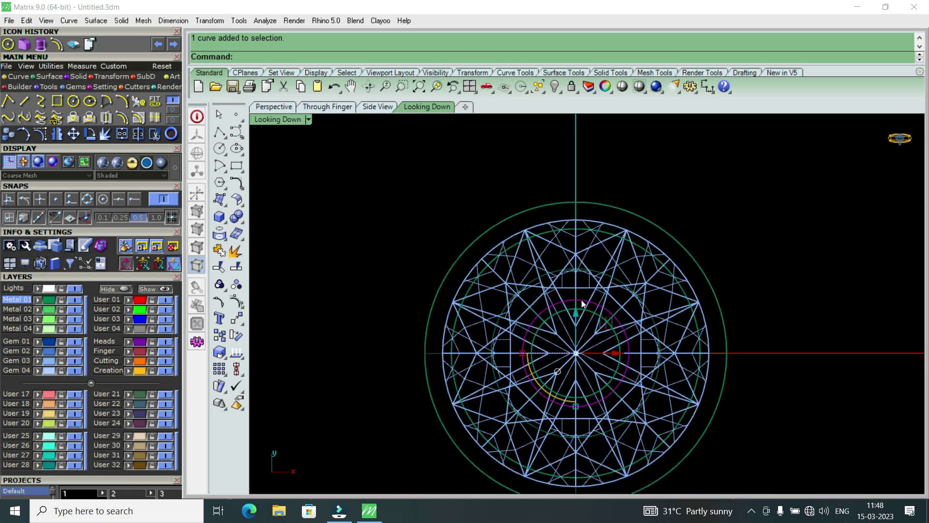
key("Escape")
left_click(585, 301)
left_click(128, 300)
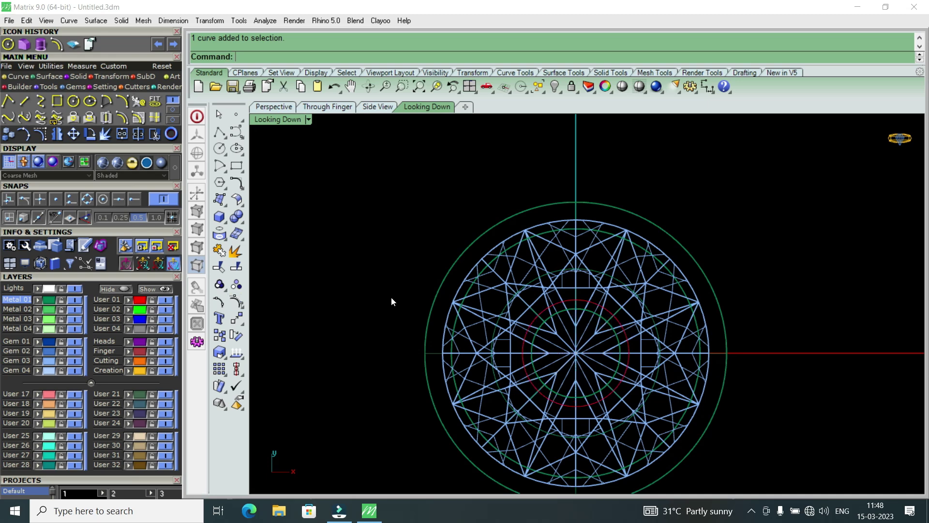
scroll(538, 319, "up", 2)
left_click(532, 324)
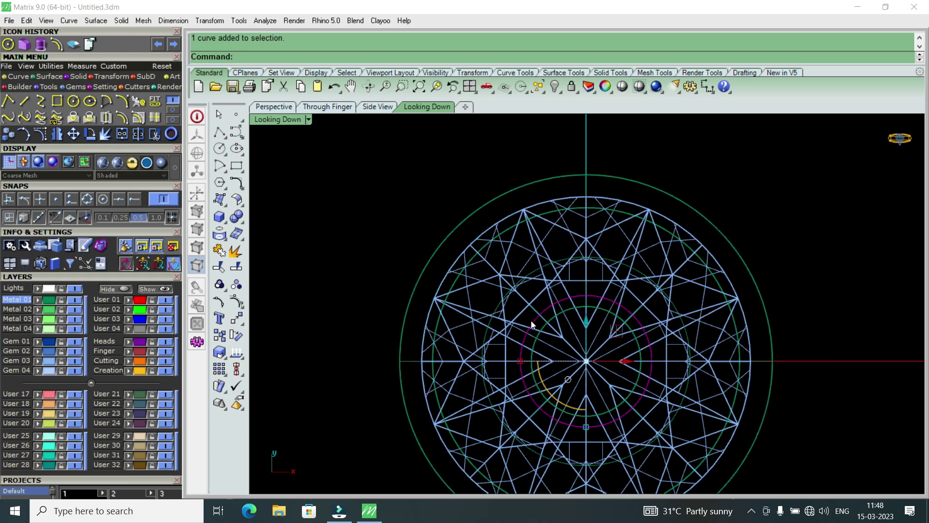
left_click(130, 328)
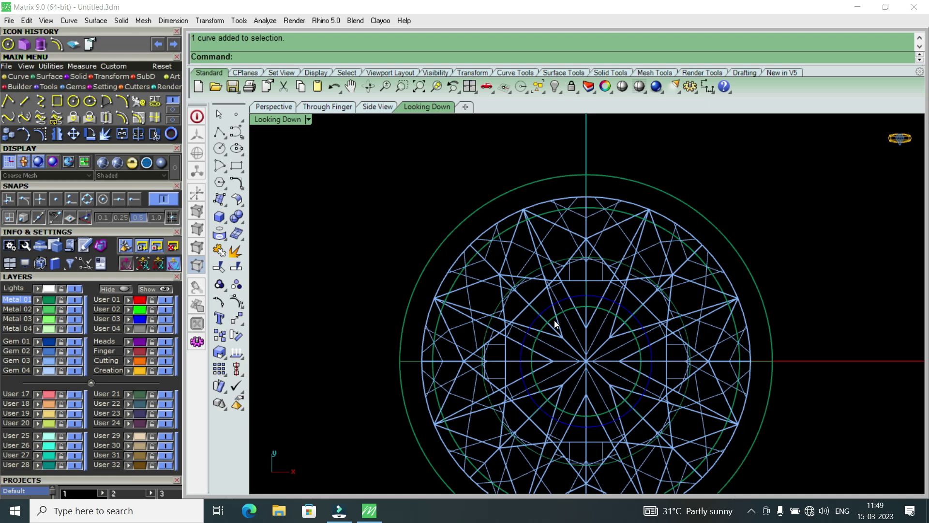
left_click(533, 322)
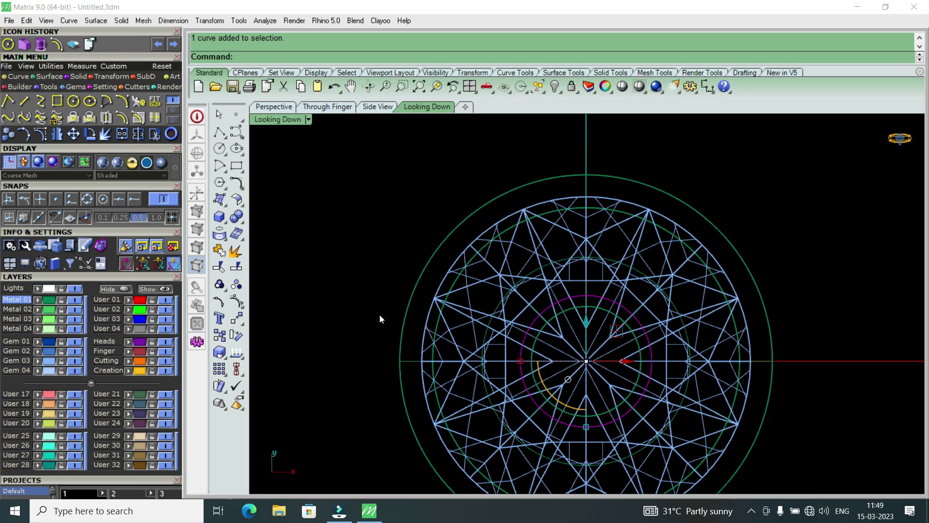
Move the gem's small inner circle onto the User 01 layer so it displays red.
left_click(130, 308)
key("Escape")
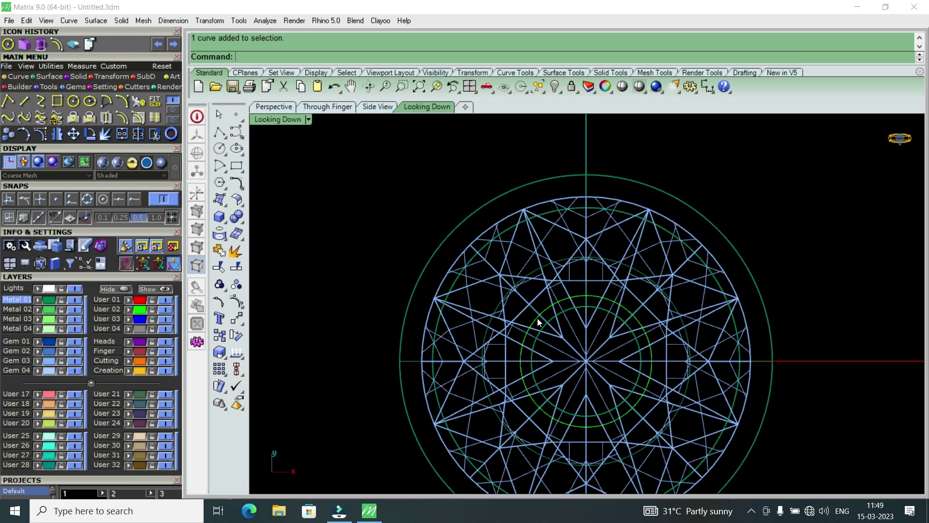
left_click(537, 321)
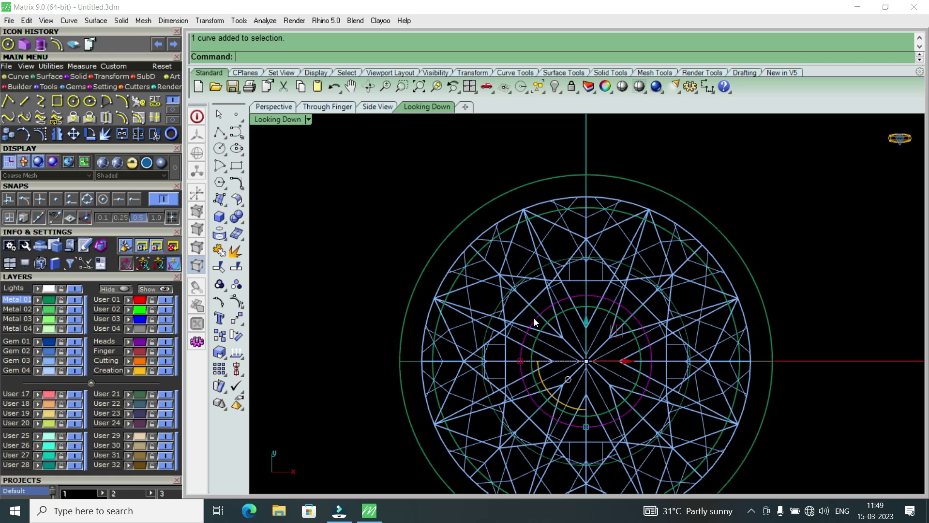
left_click(129, 301)
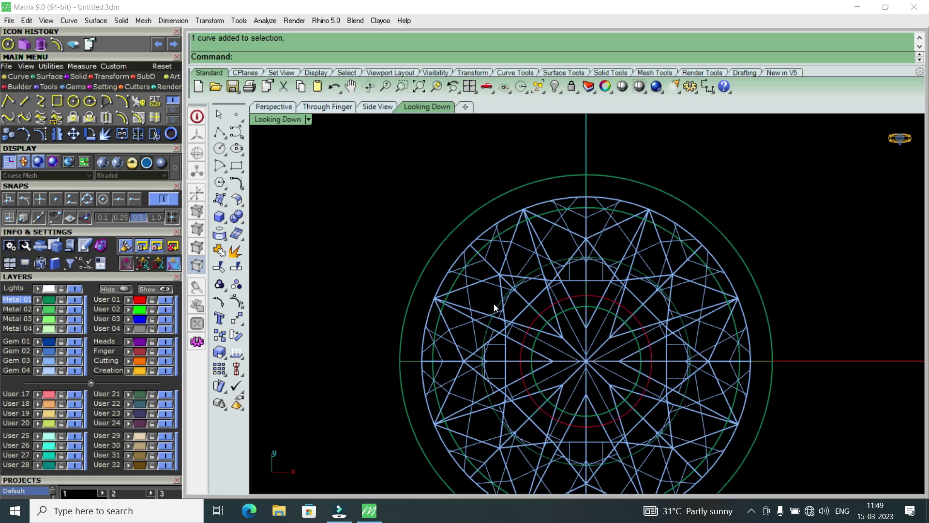
left_click(577, 297)
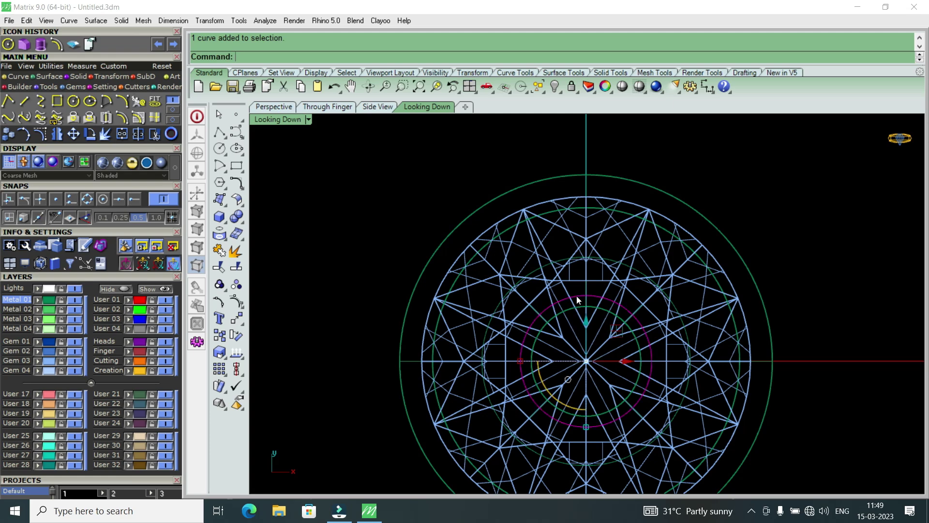
scroll(599, 347, "down", 5)
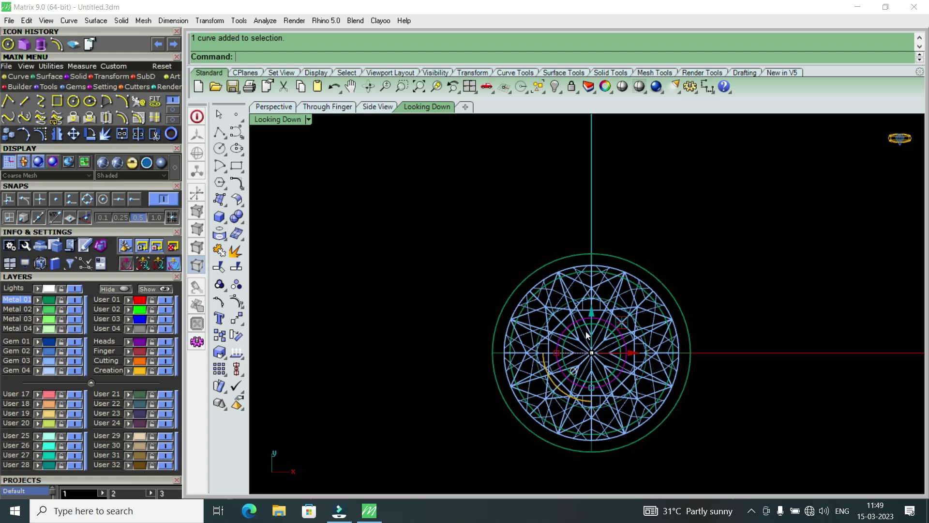
scroll(589, 334, "down", 2)
scroll(591, 331, "up", 4)
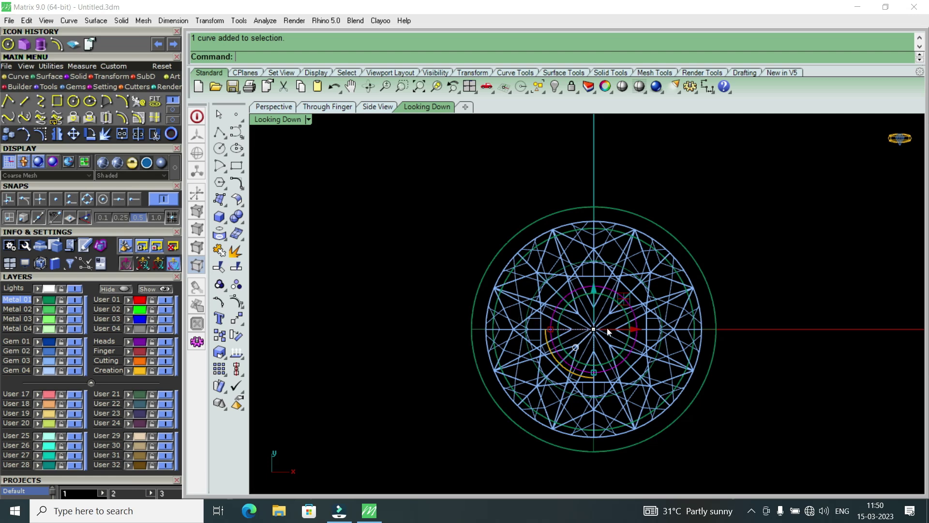
scroll(608, 329, "up", 5)
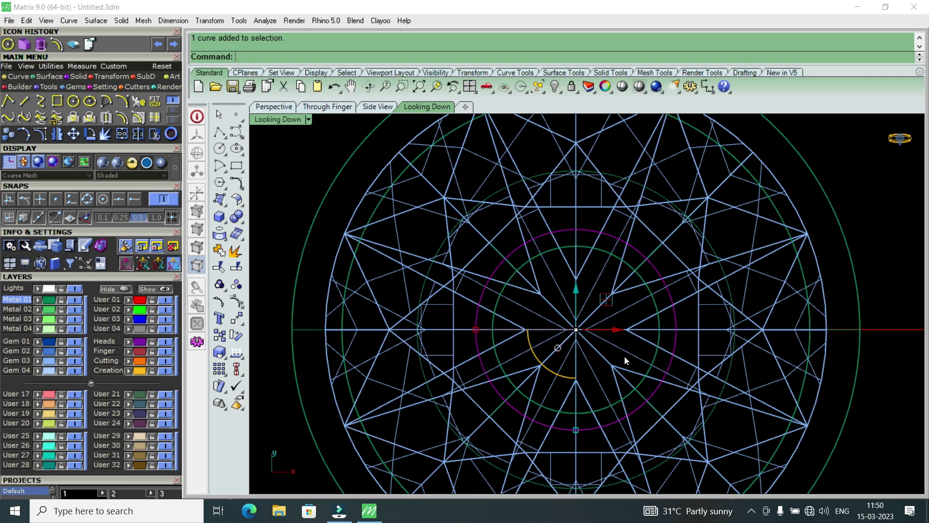
Restore the four-view layout and orbit the Perspective view to inspect the gem and setting.
double_click(287, 118)
mouse_move(774, 218)
right_mouse_down()
mouse_move(679, 226)
mouse_move(785, 251)
right_mouse_up()
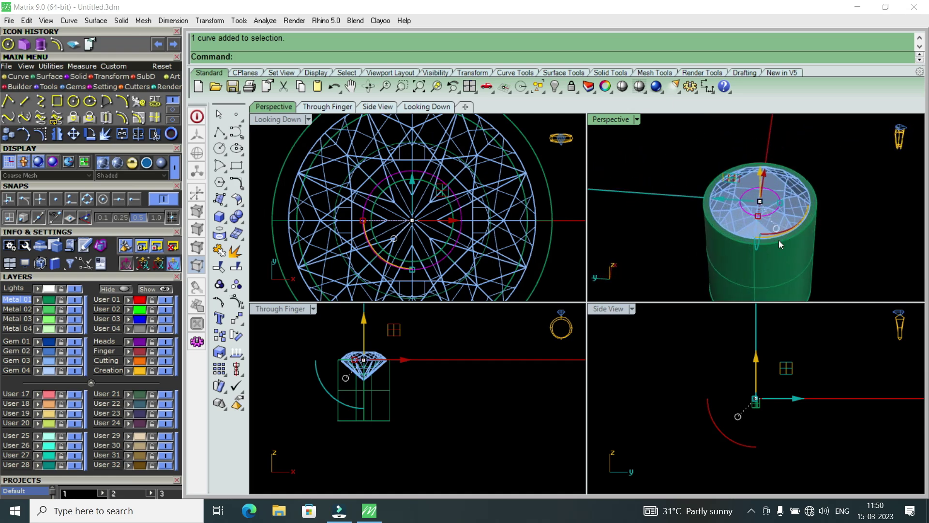
right_click_drag(785, 246, 702, 184)
double_click(620, 120)
mouse_move(653, 240)
right_mouse_down()
mouse_move(548, 182)
mouse_move(538, 270)
right_mouse_up()
scroll(537, 270, "up", 3)
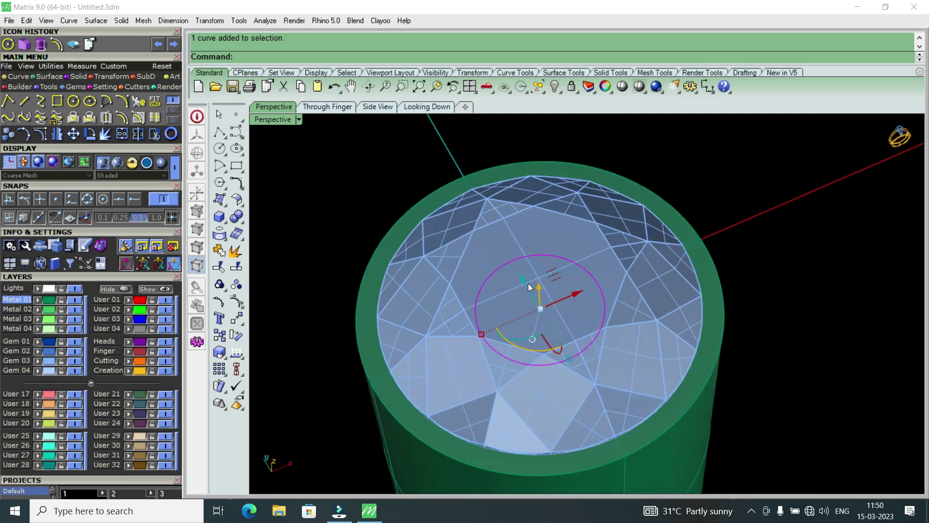
scroll(530, 286, "up", 3)
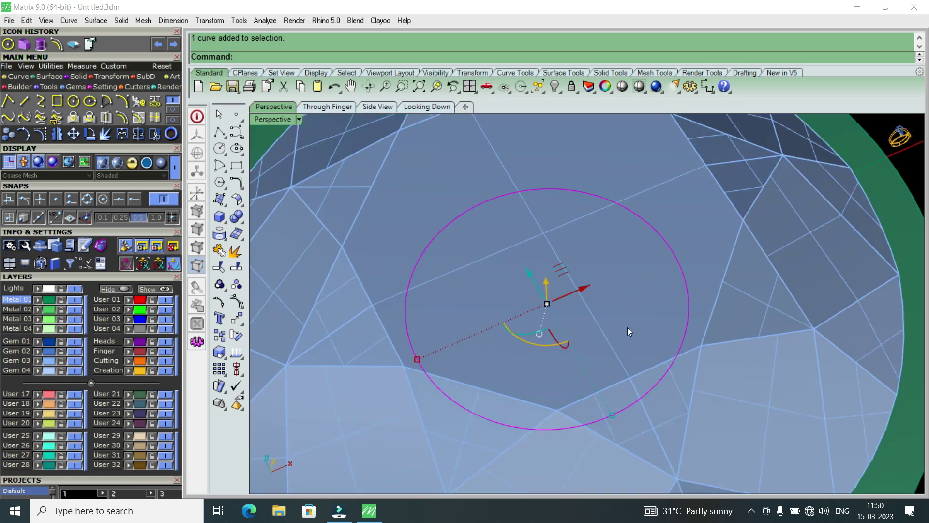
right_click_drag(614, 281, 608, 234)
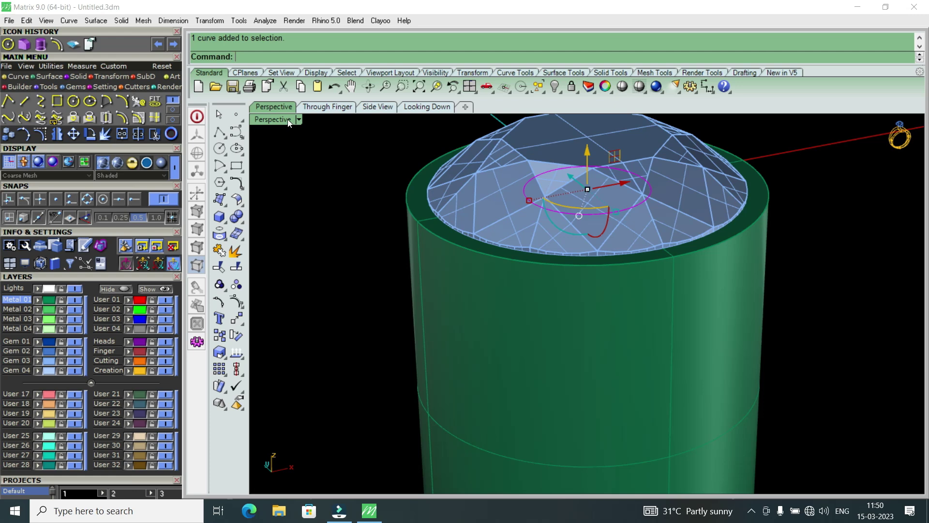
double_click(287, 119)
Drag the small red circle upward along Z in Side View as a trial.
left_click_drag(749, 398, 754, 378)
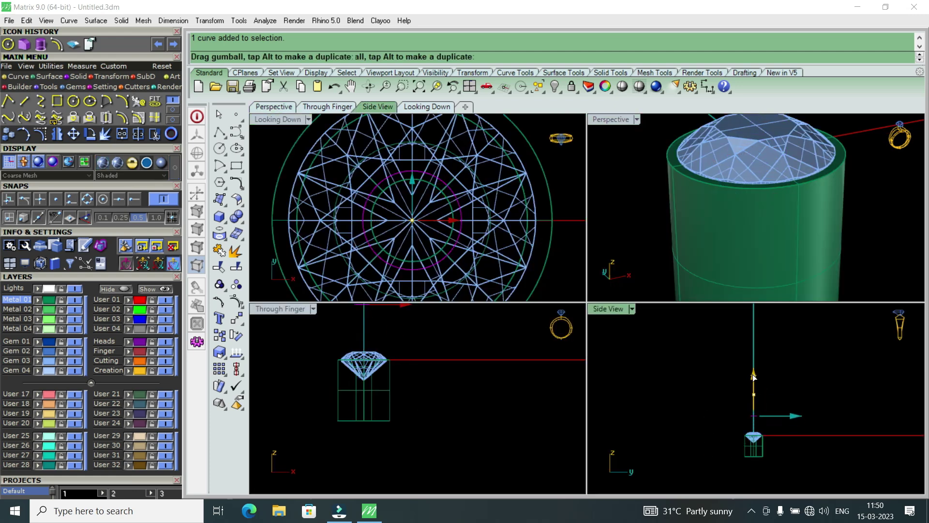
mouse_move(754, 378)
left_mouse_down()
mouse_move(797, 426)
mouse_move(840, 426)
left_mouse_up()
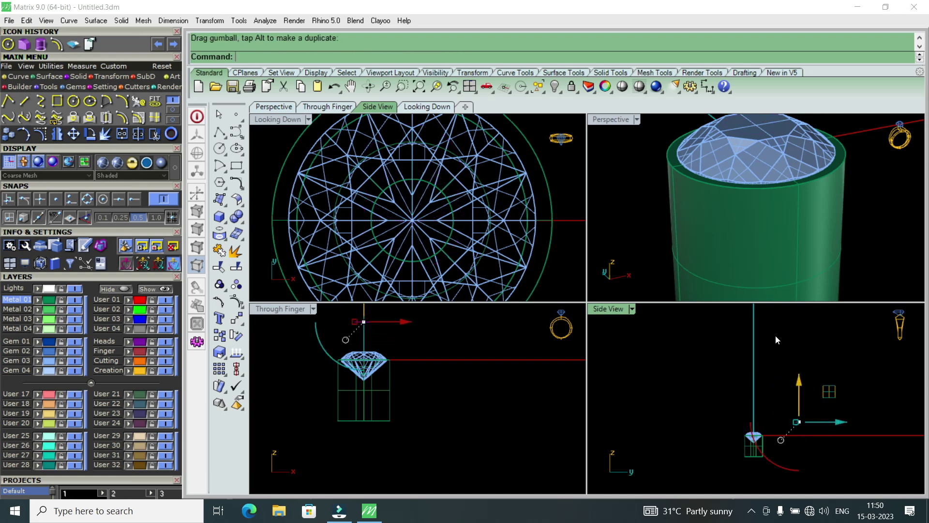
scroll(714, 223, "down", 2)
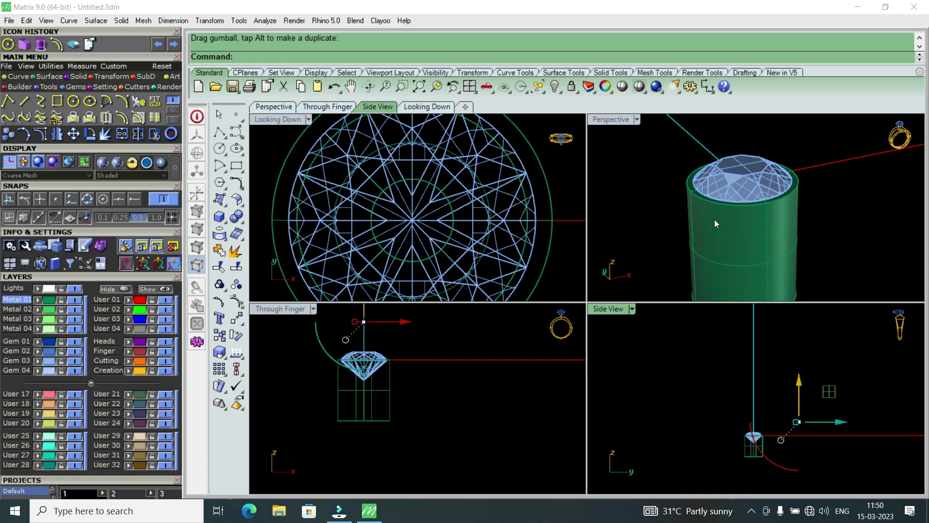
scroll(712, 216, "down", 2)
scroll(712, 216, "down", 2)
mouse_move(721, 226)
right_mouse_down()
mouse_move(817, 229)
mouse_move(718, 192)
right_mouse_up()
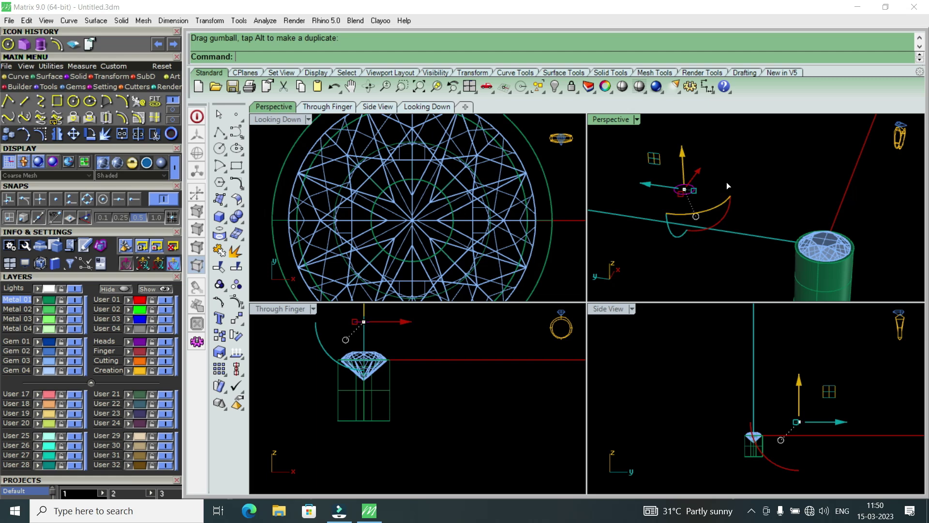
Undo the trial raise twice, returning the circle to the diamond's centre.
key("ctrl+z")
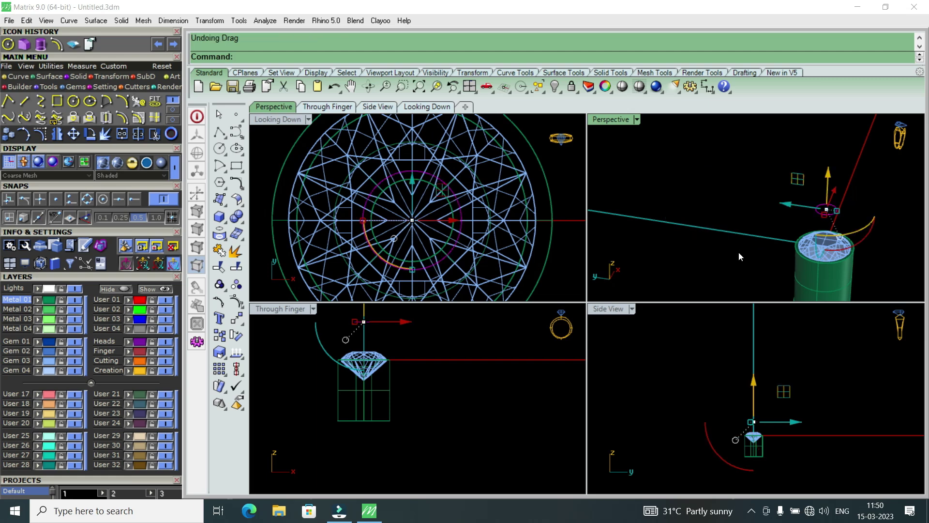
key("ctrl+z")
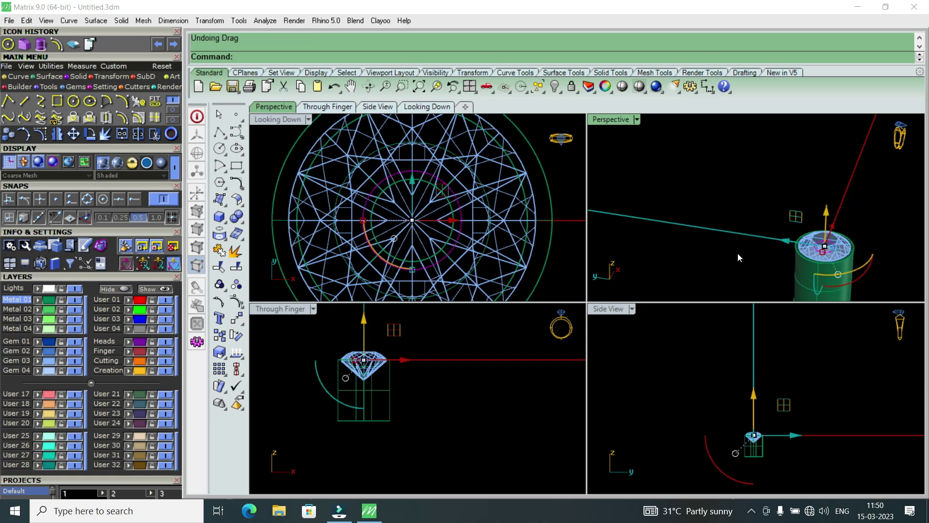
scroll(829, 257, "up", 2)
right_click_drag(780, 421, 762, 377)
scroll(762, 377, "up", 3)
scroll(726, 368, "up", 3)
scroll(692, 356, "up", 3)
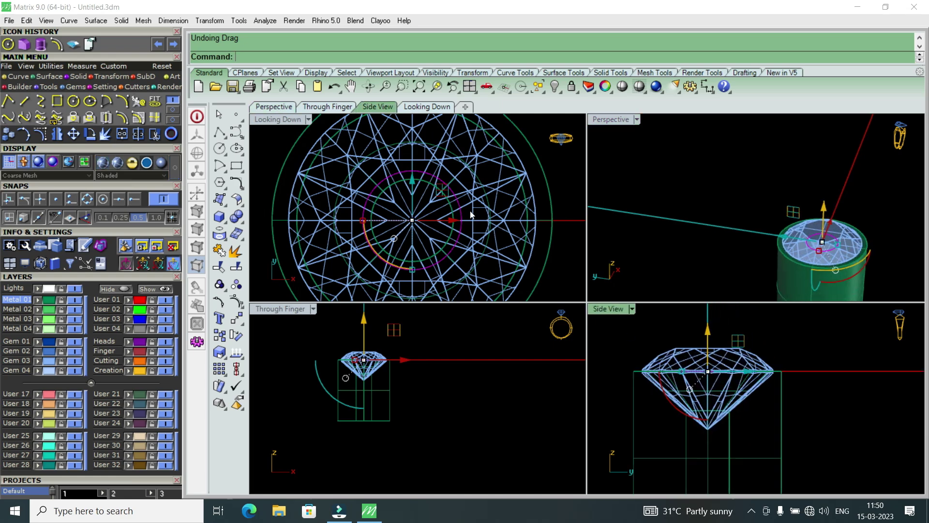
scroll(472, 214, "down", 3)
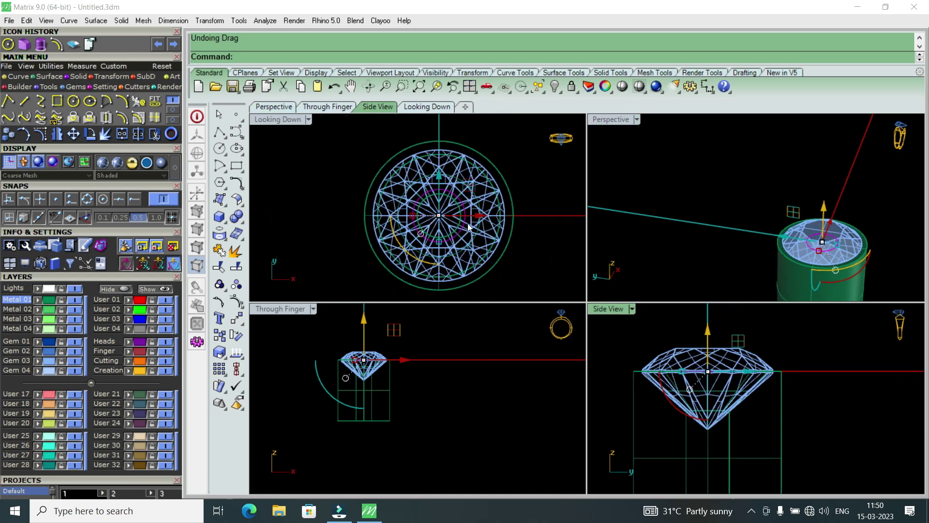
Maximize the Looking Down view, select the red circle, and bring up the Analyze menu.
double_click(297, 119)
scroll(539, 314, "down", 2)
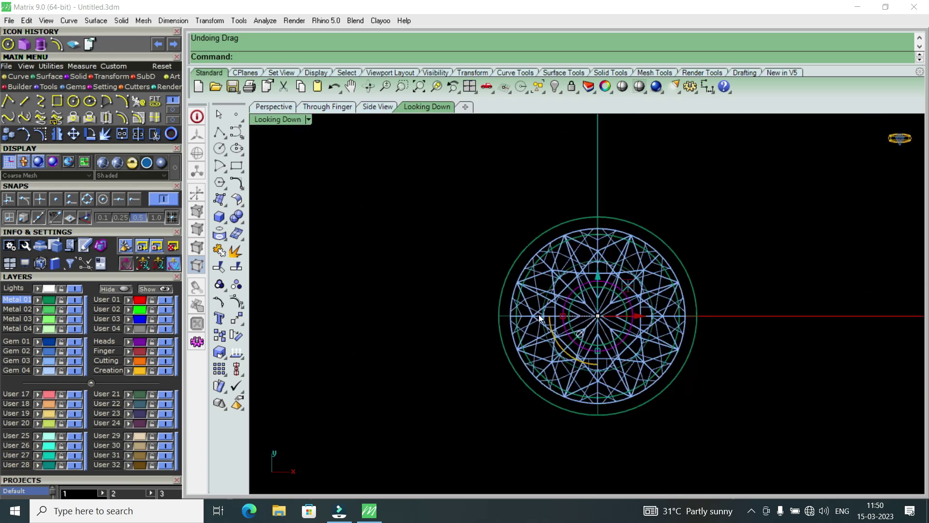
scroll(539, 315, "down", 2)
scroll(586, 301, "up", 3)
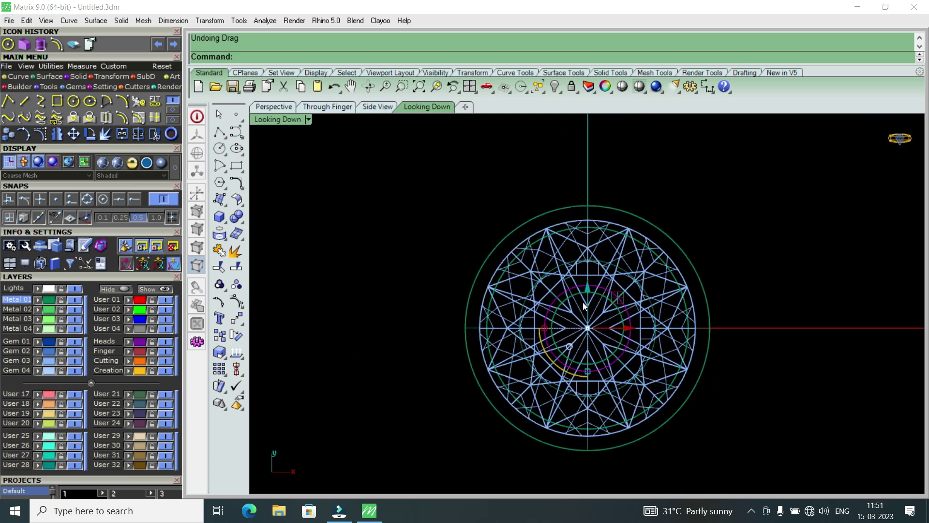
scroll(548, 334, "up", 3)
left_click(547, 335)
scroll(547, 334, "down", 3)
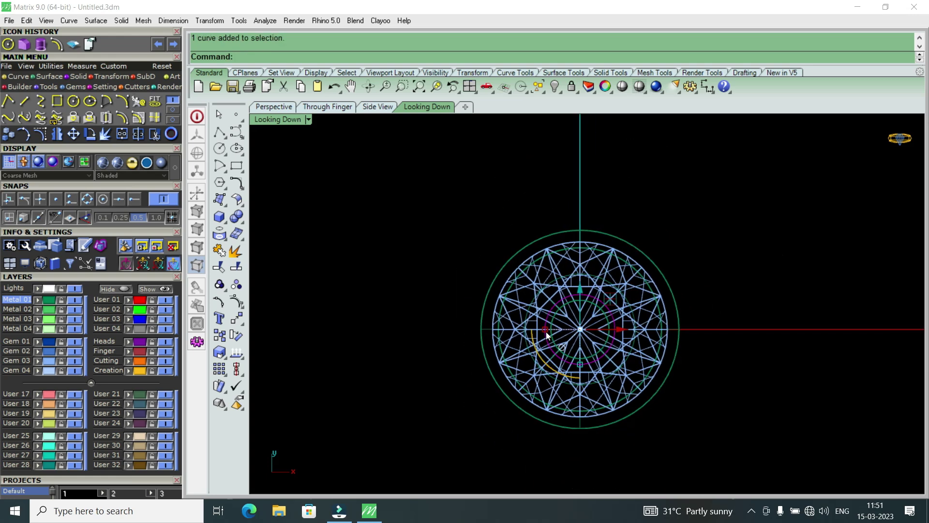
scroll(547, 334, "up", 3)
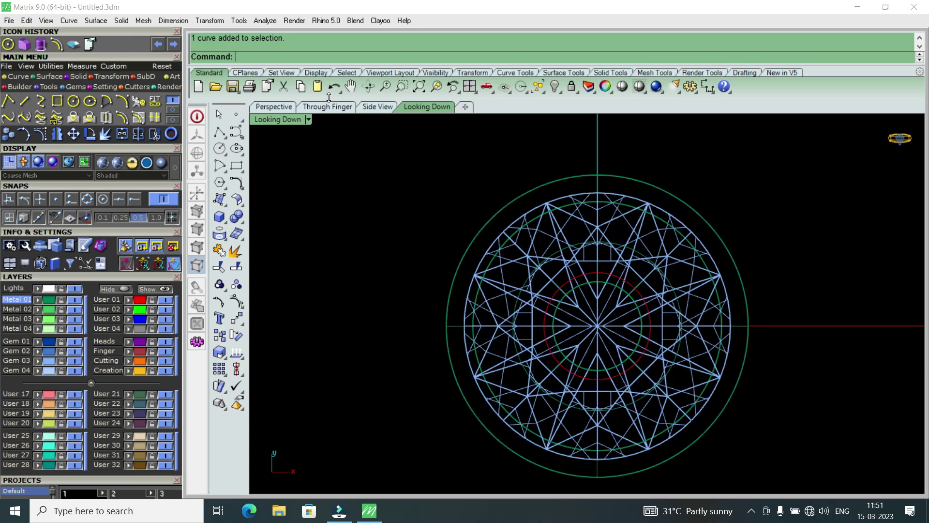
left_click(273, 23)
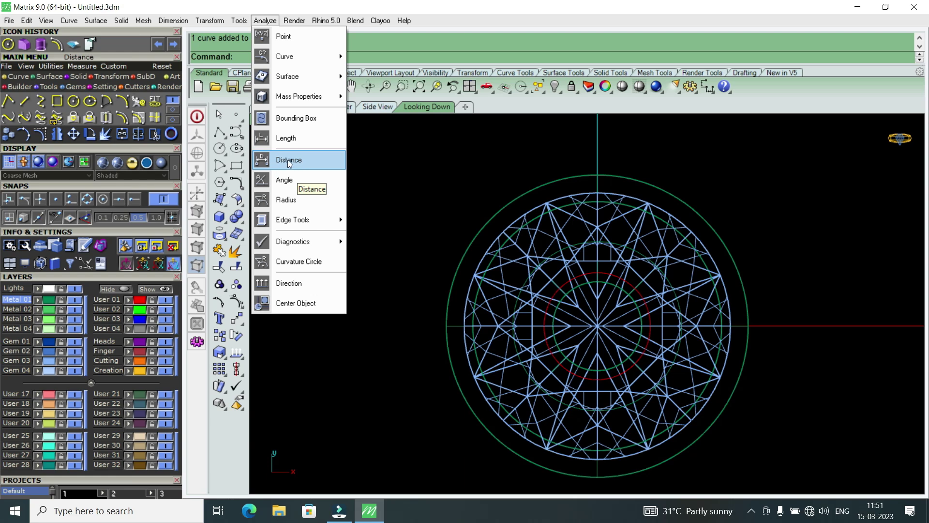
Measure the red circle across its left and right quads with Quad snap, reading 0.600 mm.
left_click(288, 160)
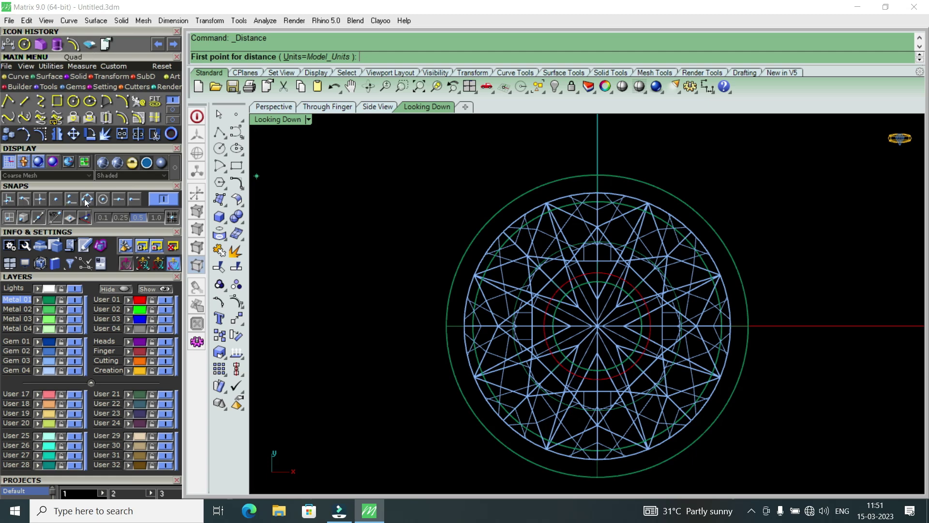
left_click(86, 200)
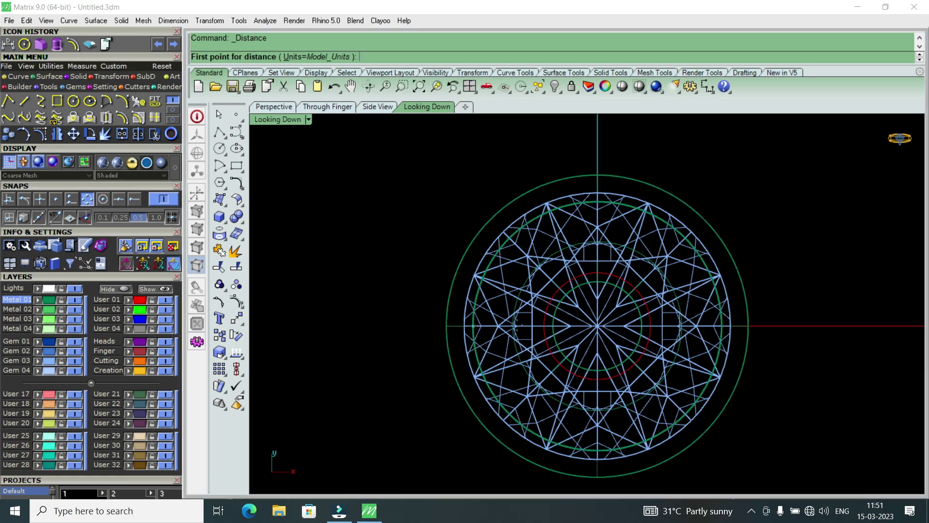
scroll(545, 326, "up", 5)
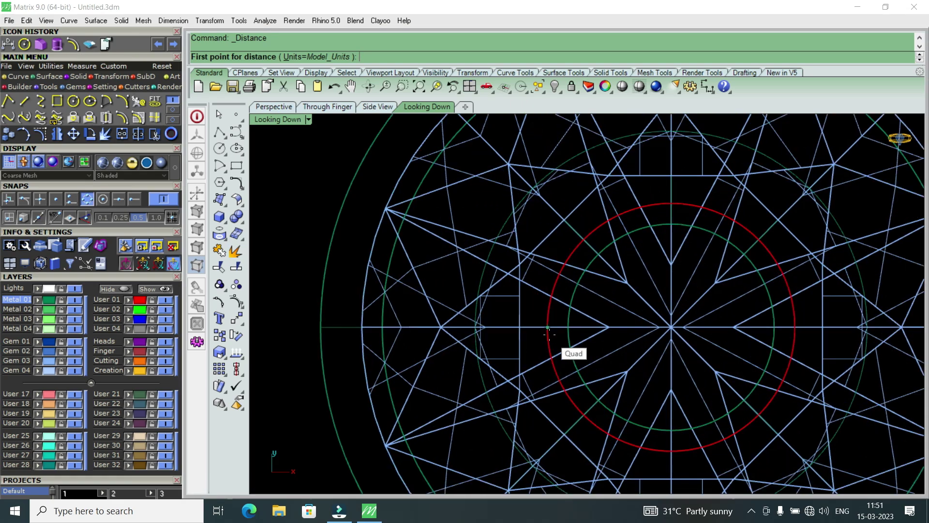
left_click(548, 327)
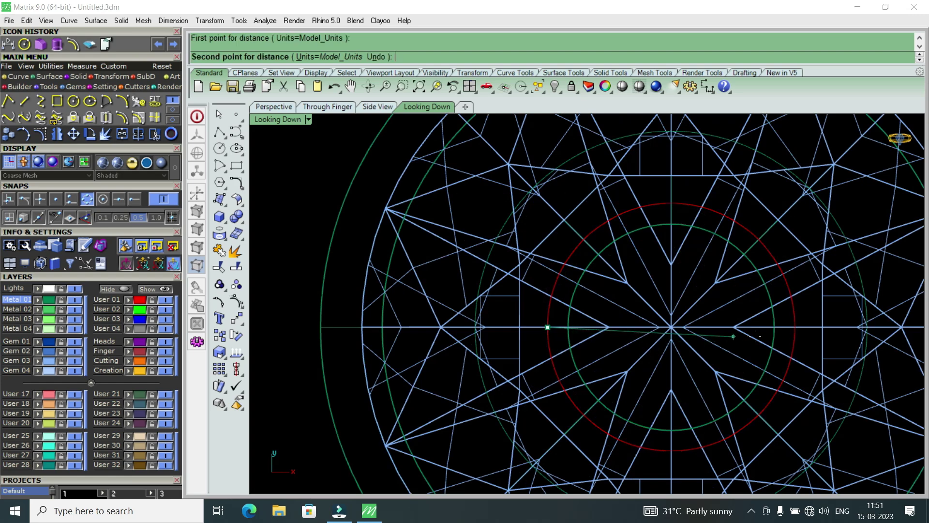
left_click(796, 327)
scroll(797, 329, "down", 3)
scroll(796, 329, "down", 2)
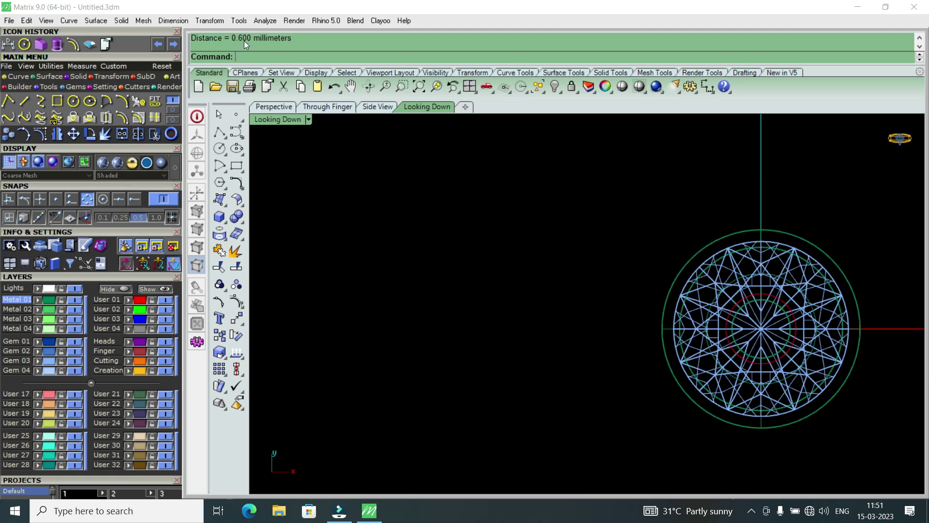
Drag the small red circle up with the gumball to the gem's girdle edge.
scroll(577, 337, "down", 3)
scroll(662, 311, "up", 2)
scroll(663, 310, "up", 2)
scroll(512, 283, "down", 3)
scroll(561, 325, "up", 2)
scroll(581, 314, "up", 2)
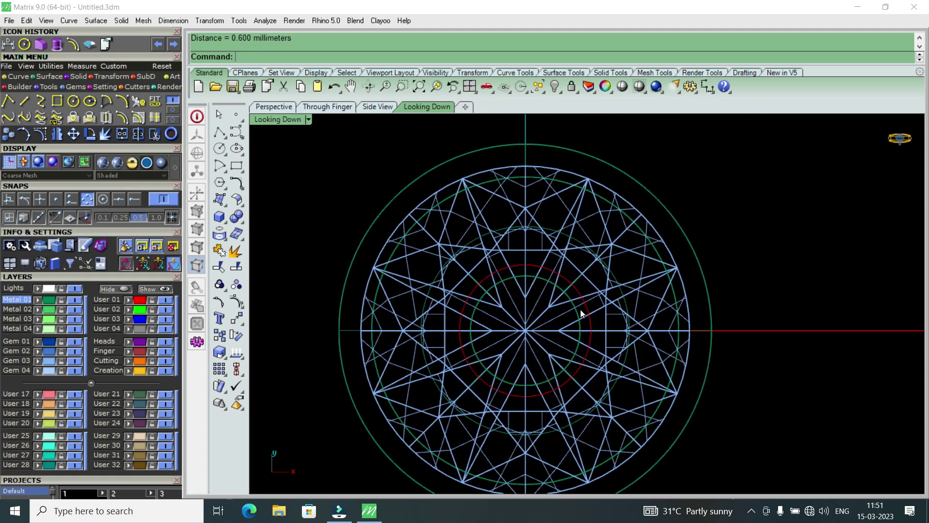
left_click(581, 297)
scroll(599, 349, "down", 3)
scroll(588, 383, "down", 2)
scroll(588, 383, "up", 2)
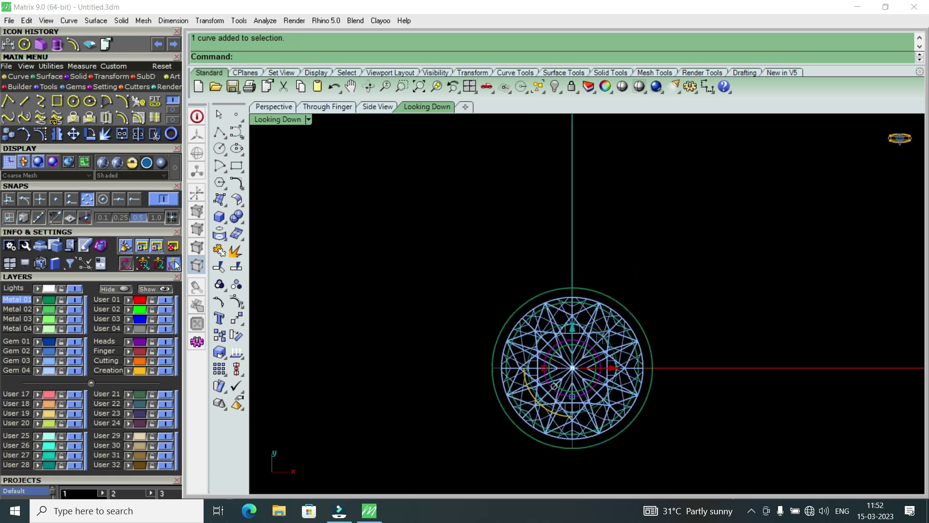
left_click_drag(572, 329, 578, 235)
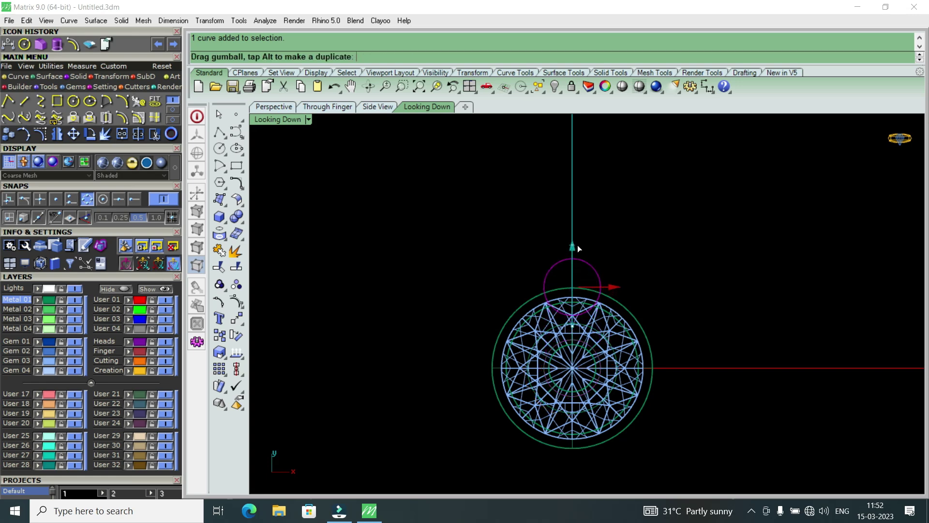
left_click_drag(579, 236, 581, 235)
scroll(586, 290, "up", 2)
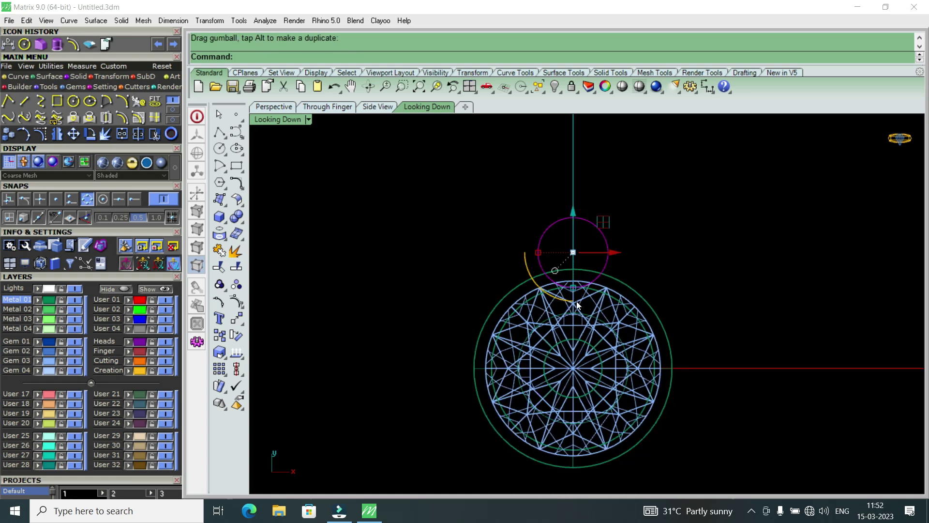
Restore the four-viewport layout from the maximized Looking Down view.
double_click(289, 119)
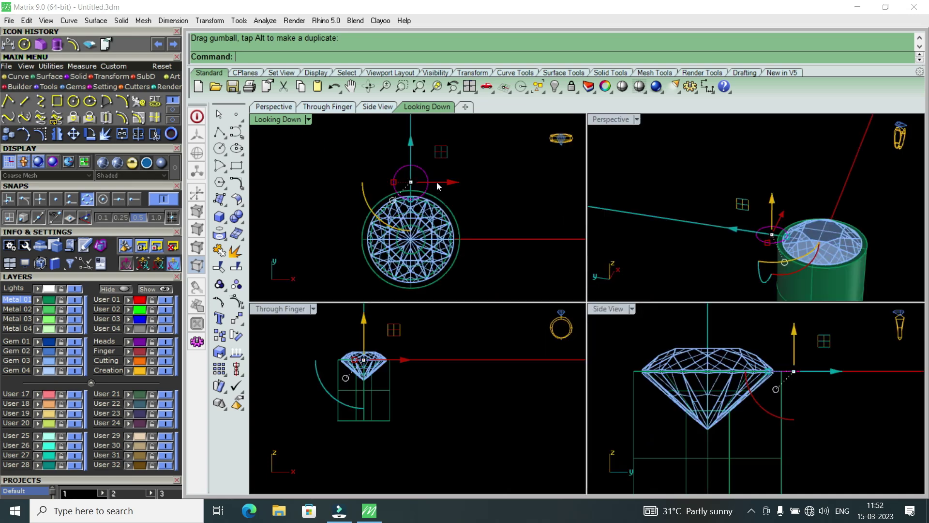
scroll(812, 371, "down", 2)
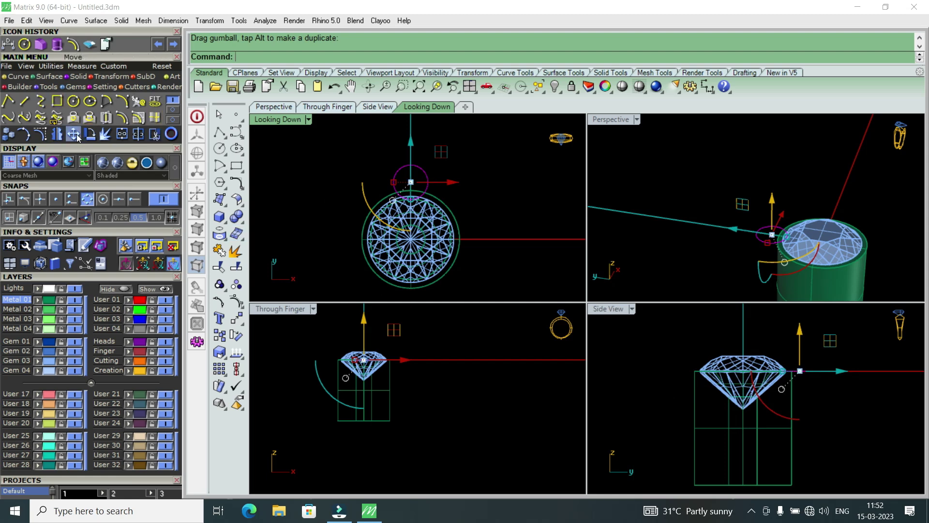
scroll(496, 184, "down", 3)
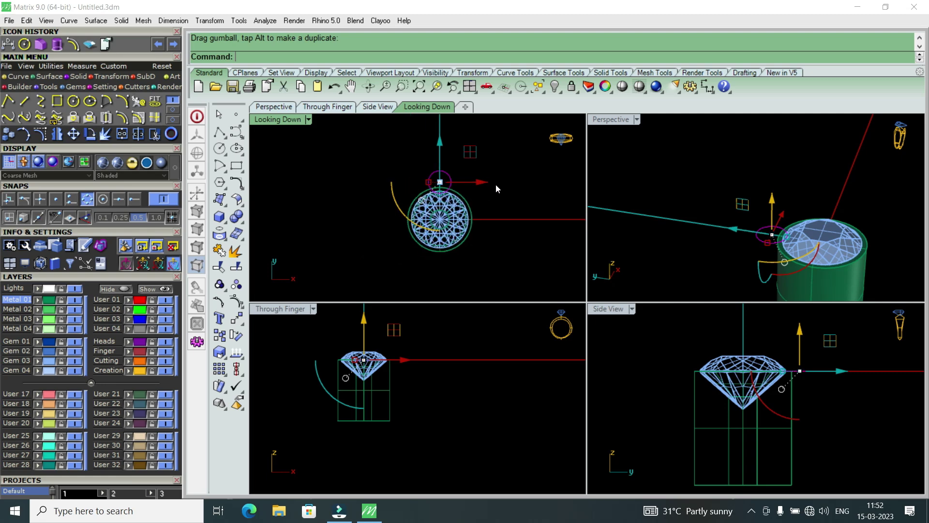
left_click(73, 134)
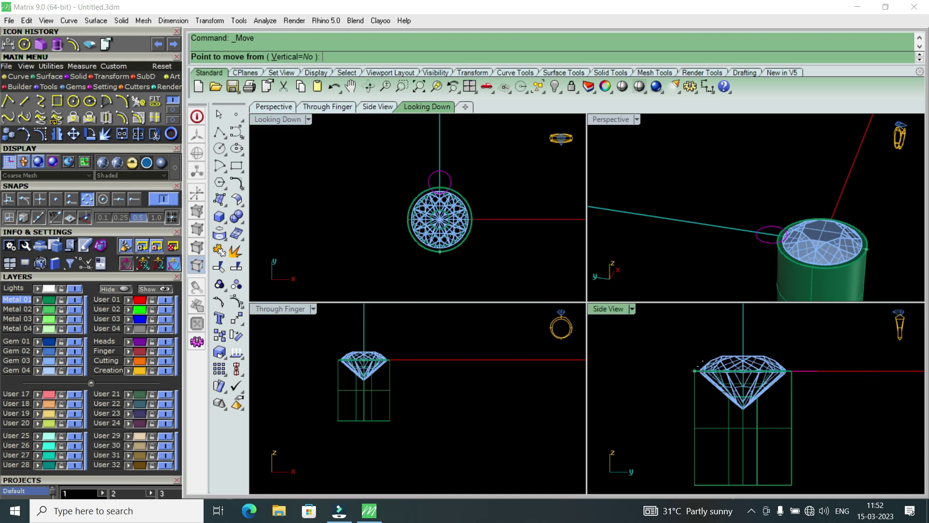
Move the small circle 2 mm straight down from a Side View base point.
scroll(743, 399, "down", 4)
scroll(760, 403, "up", 3)
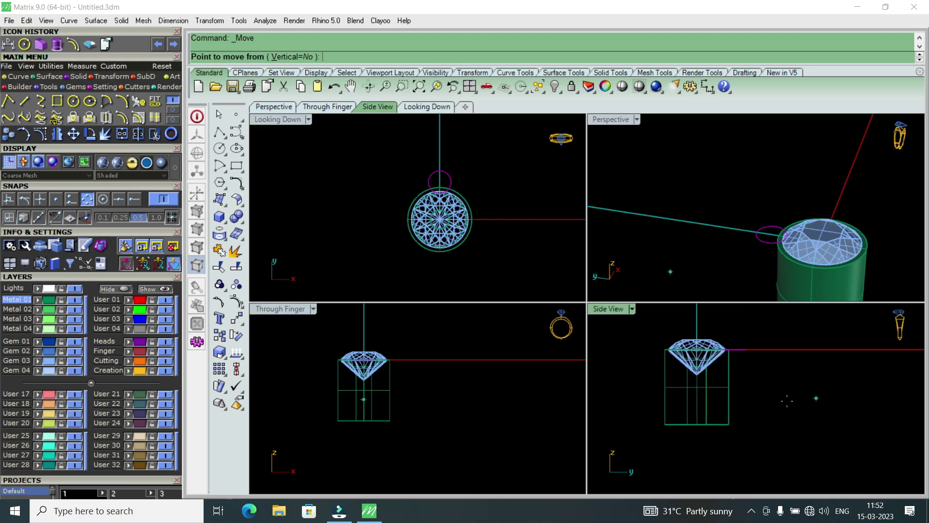
left_click(796, 402)
type("-")
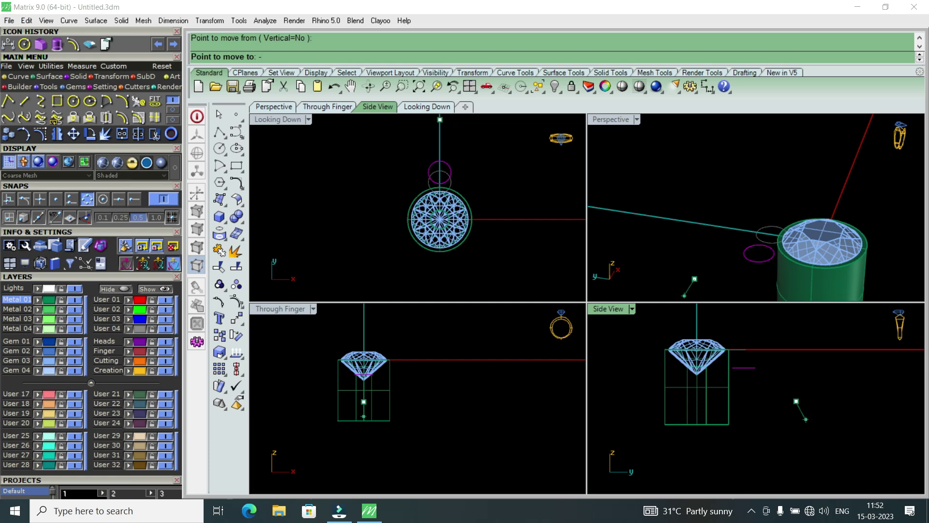
type("2")
key("Return")
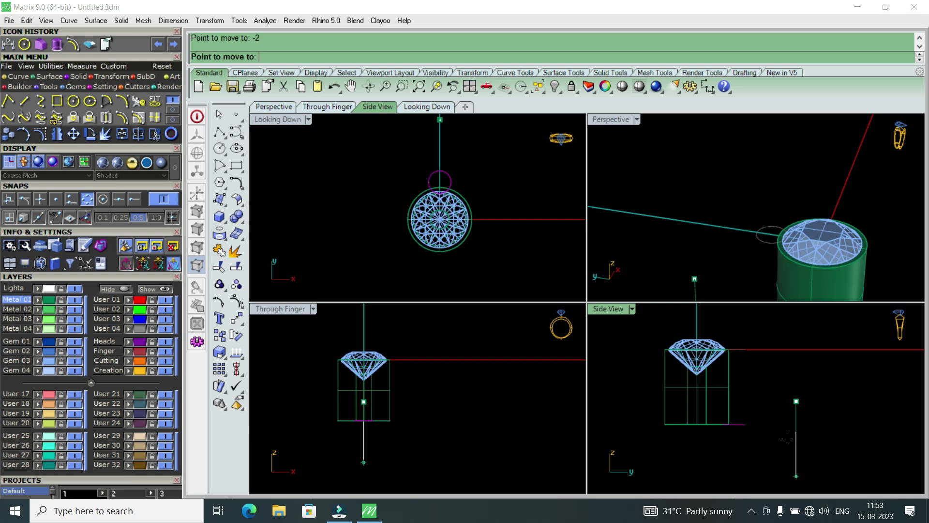
left_click(786, 440)
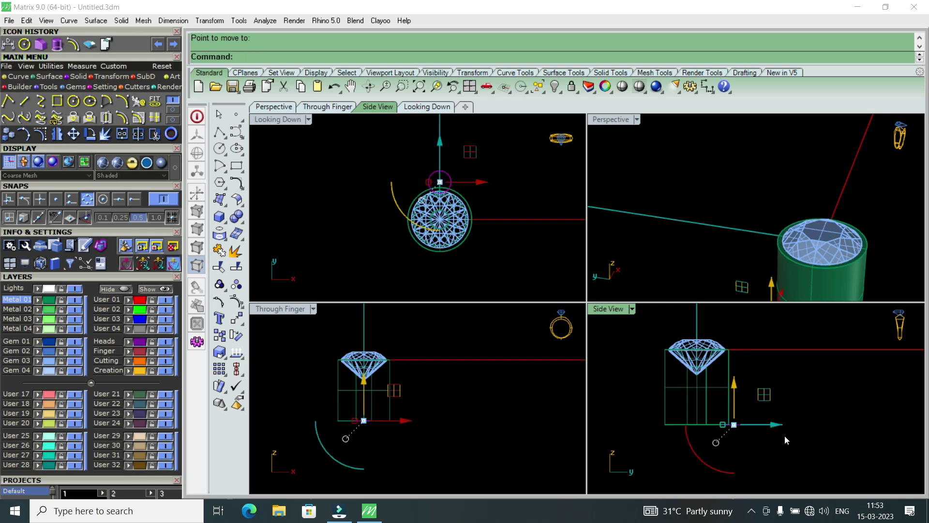
Orbit the Perspective view to inspect the lowered circle against the setting.
scroll(737, 426, "up", 5)
scroll(759, 434, "down", 5)
scroll(759, 430, "up", 3)
scroll(782, 435, "down", 3)
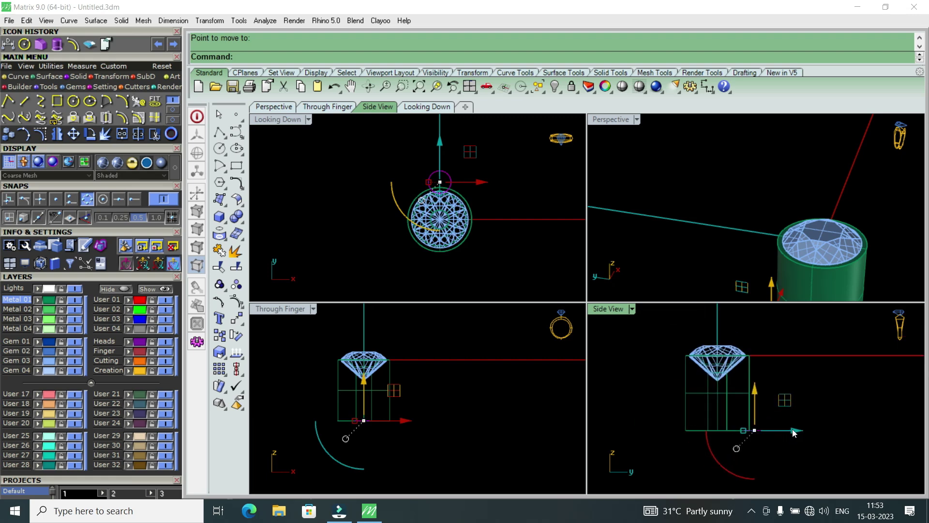
scroll(798, 207, "down", 3)
scroll(835, 220, "down", 2)
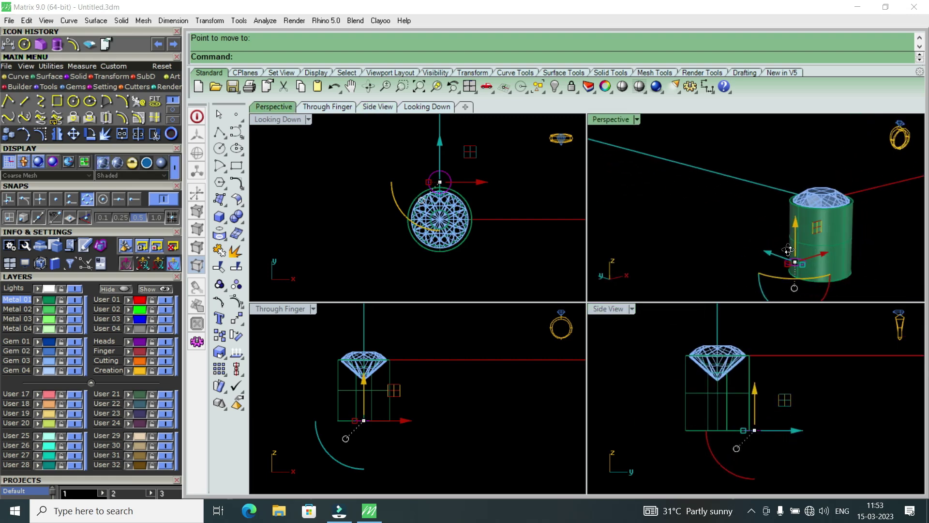
right_click_drag(774, 205, 803, 236)
scroll(803, 236, "up", 4)
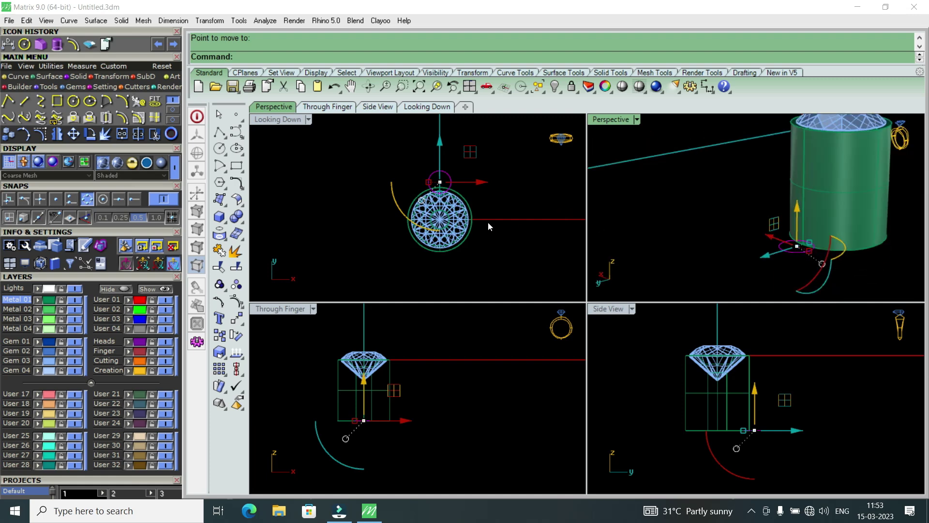
Undo the 2 mm downward move and deselect the circle at the stone's edge.
key("ctrl+z")
scroll(435, 196, "up", 1)
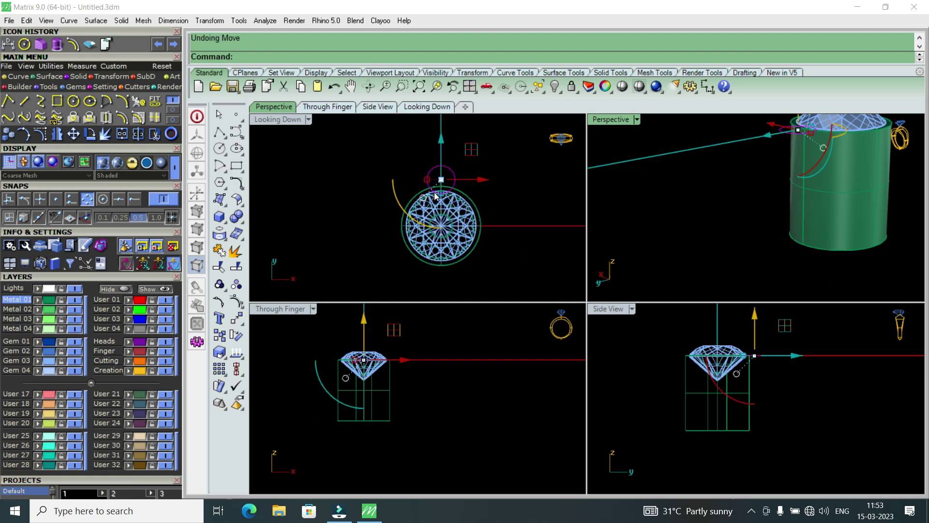
scroll(435, 196, "up", 1)
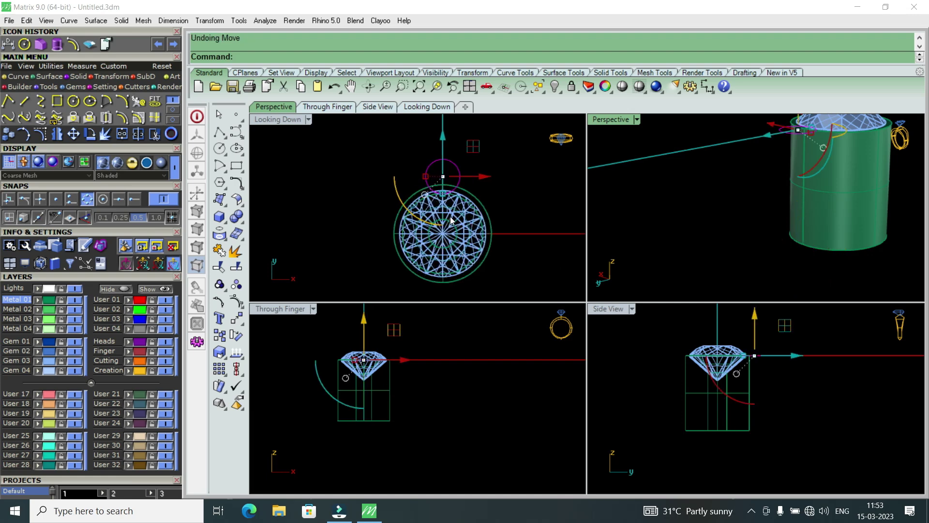
scroll(445, 196, "up", 2)
scroll(445, 196, "up", 1)
scroll(442, 201, "up", 1)
scroll(446, 209, "down", 1)
scroll(447, 212, "up", 2)
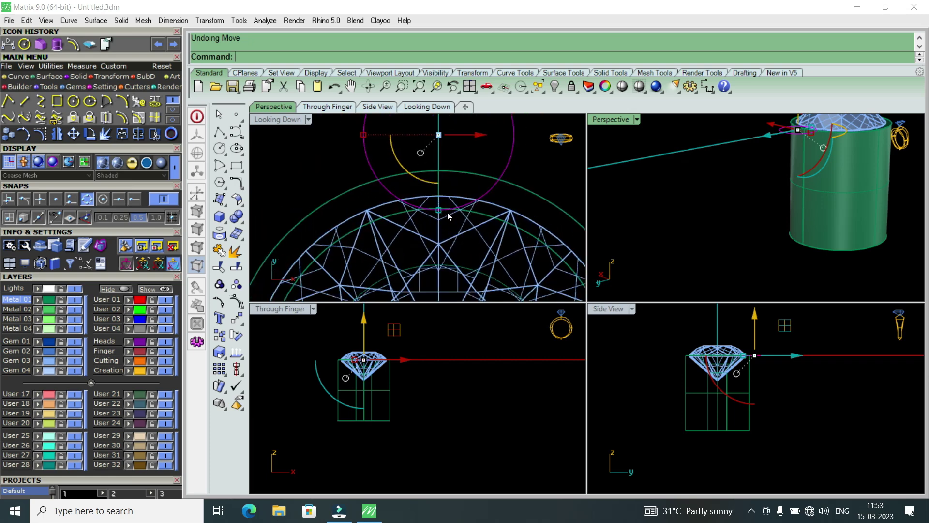
scroll(448, 212, "up", 1)
key("Escape")
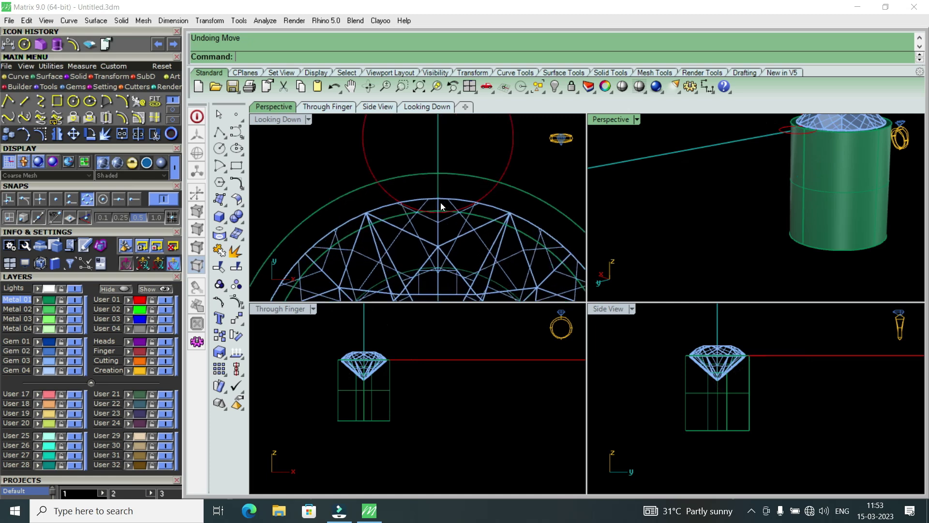
Maximize the Looking Down view and select the small circle.
double_click(289, 119)
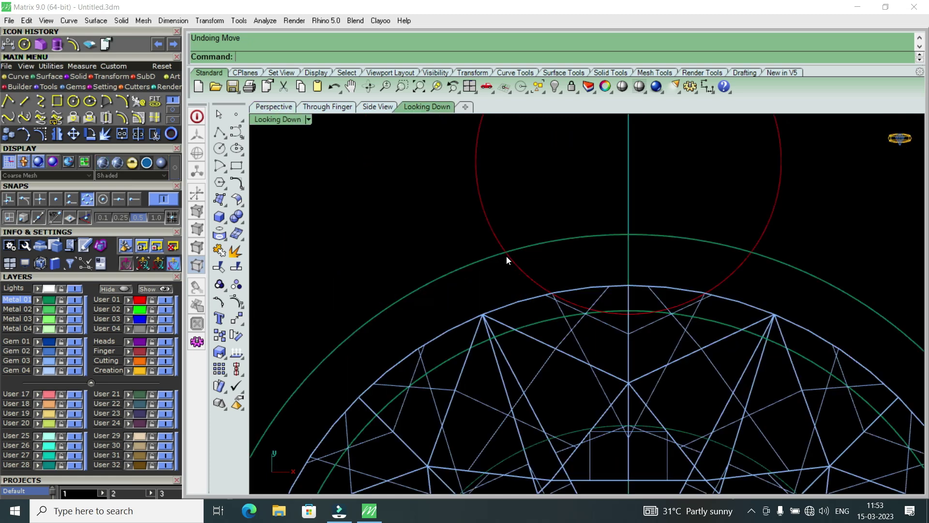
left_click(650, 181)
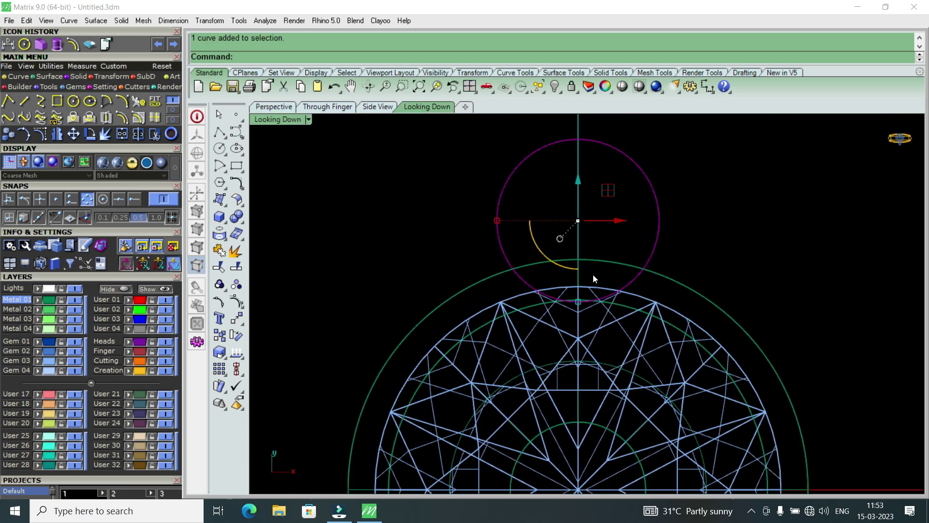
scroll(579, 304, "up", 2)
scroll(579, 304, "up", 3)
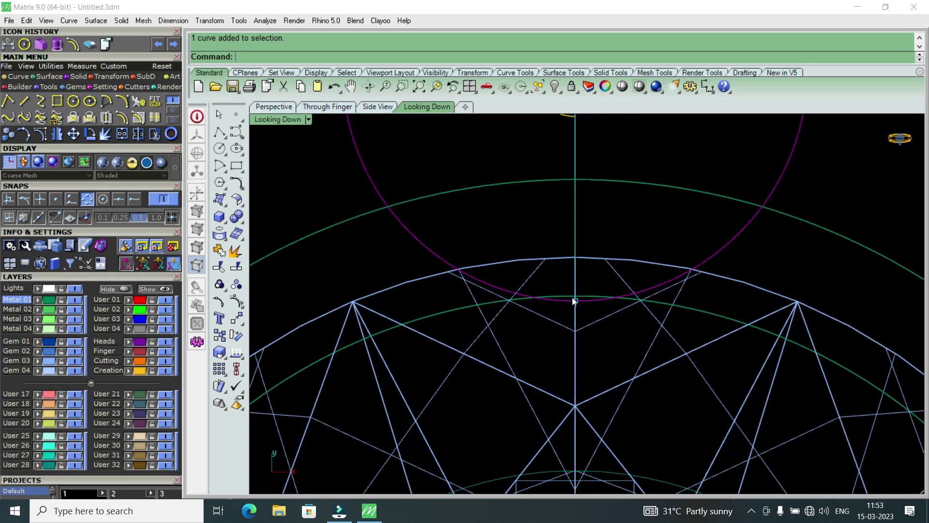
scroll(572, 298, "down", 4)
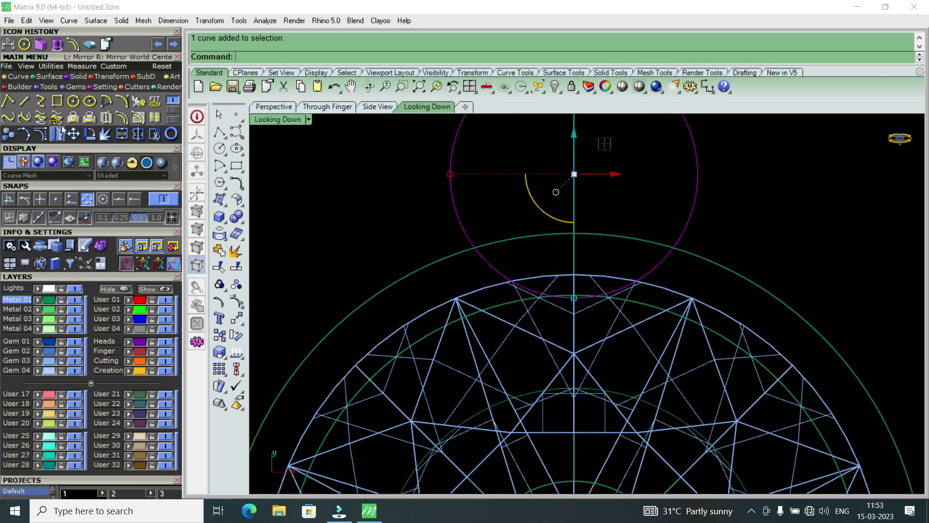
Measure from the circle's lowest point to the stone's outline, reading 0.058 mm.
left_click(265, 20)
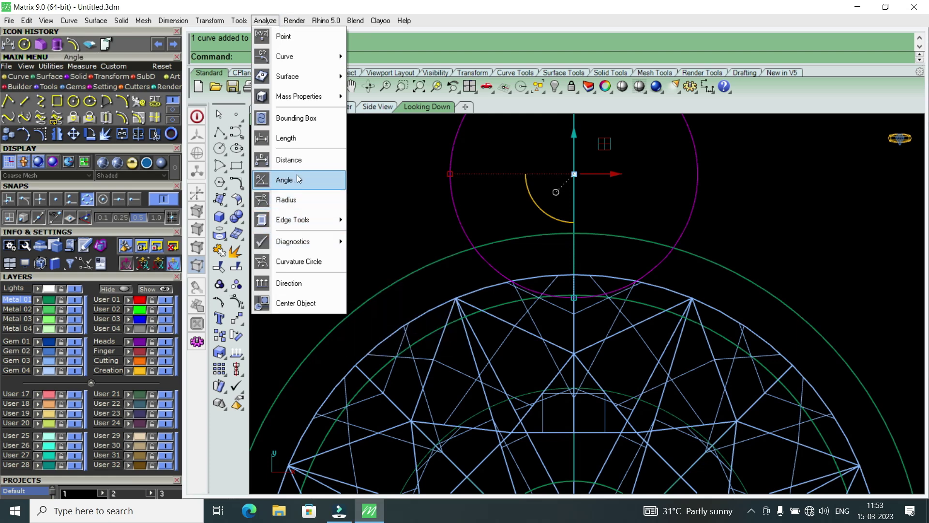
left_click(308, 163)
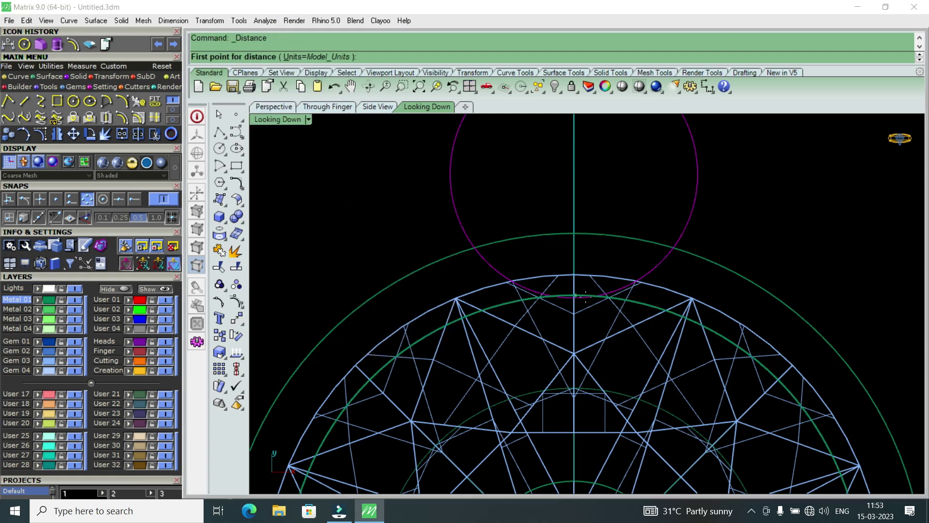
scroll(573, 297, "up", 2)
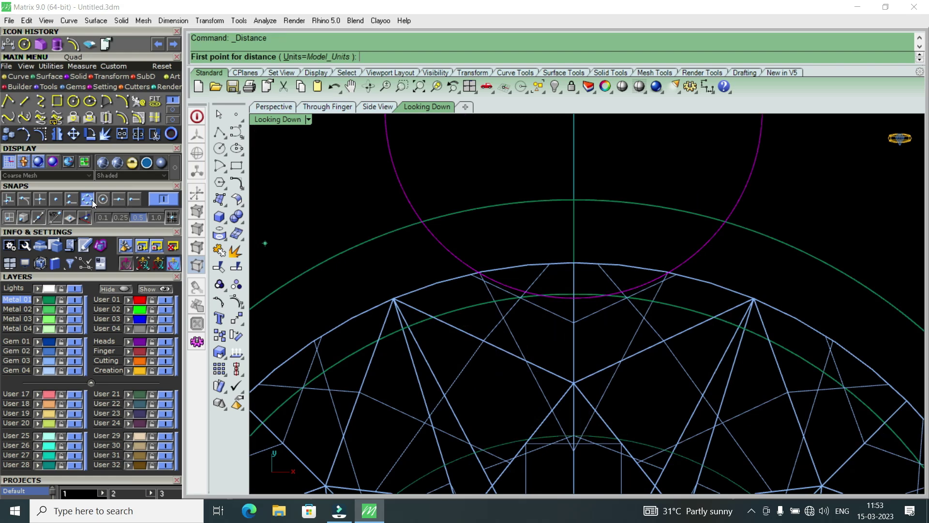
left_click(574, 297)
scroll(575, 279, "up", 2)
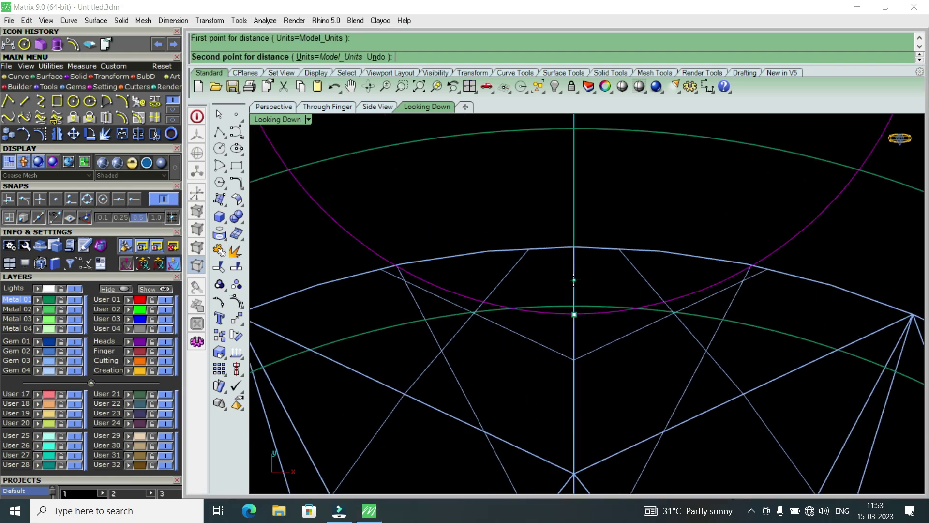
scroll(575, 279, "up", 2)
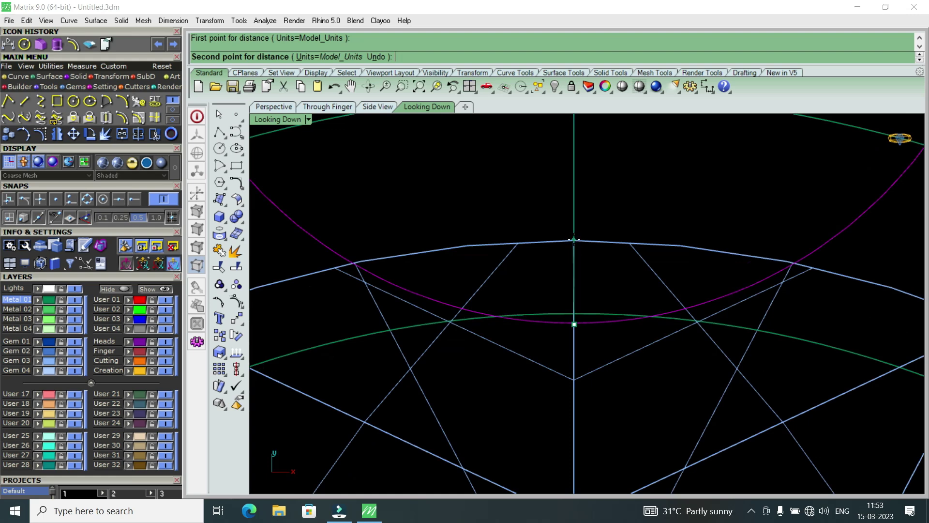
left_click(574, 240)
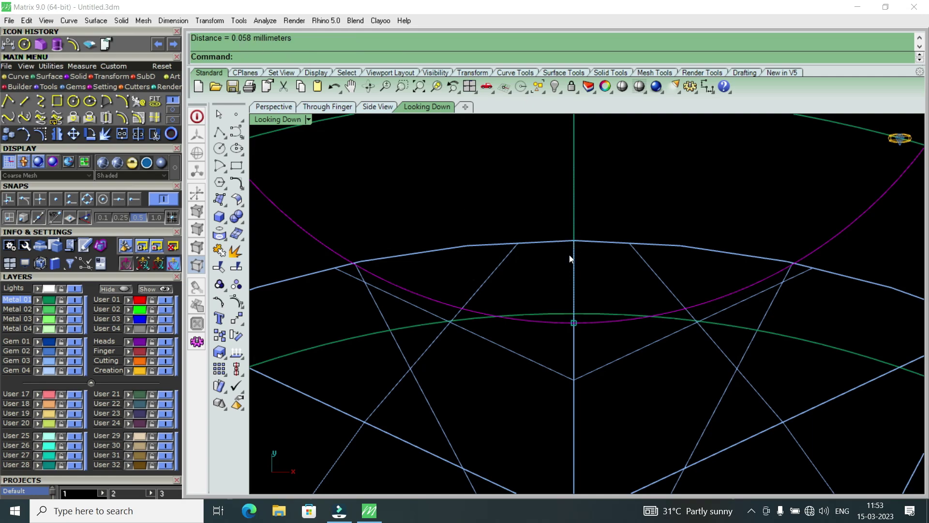
left_click(560, 283)
scroll(561, 283, "down", 5)
Nudge the small circle with the gumball Y arrow, then undo to keep it in place.
scroll(560, 284, "down", 5)
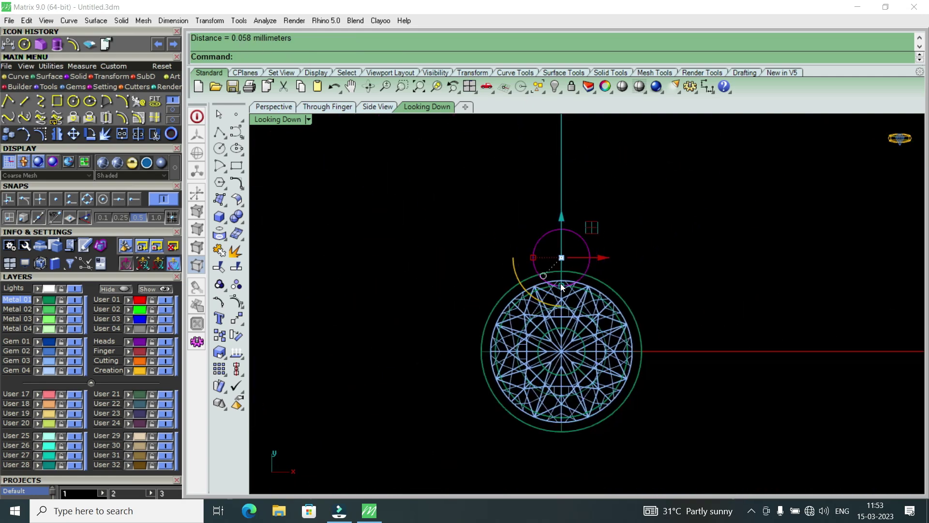
scroll(561, 286, "up", 4)
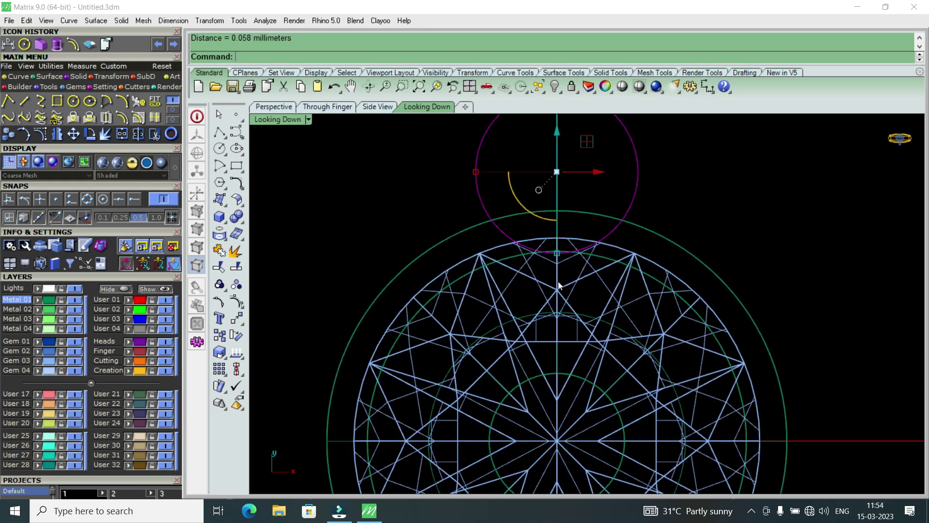
scroll(560, 284, "down", 3)
scroll(557, 309, "up", 4)
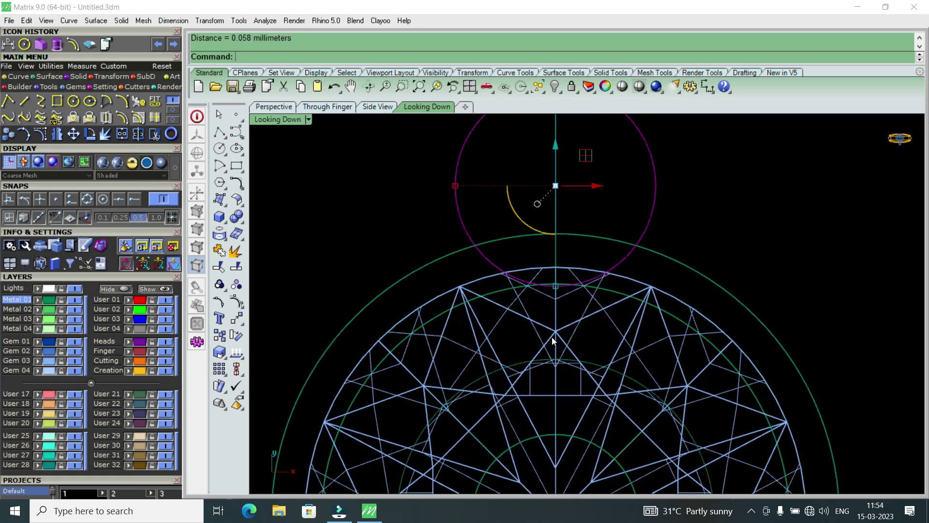
scroll(552, 332, "down", 3)
scroll(563, 272, "up", 1)
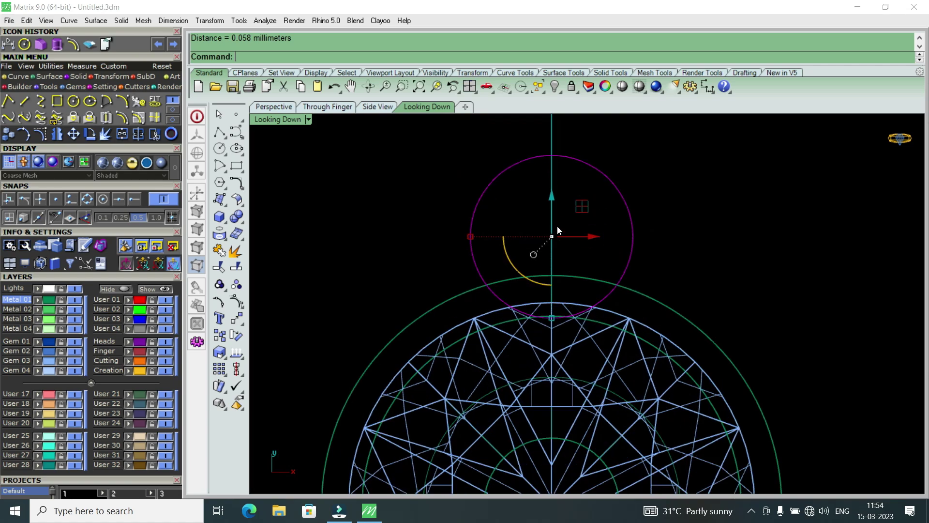
left_click_drag(553, 199, 554, 205)
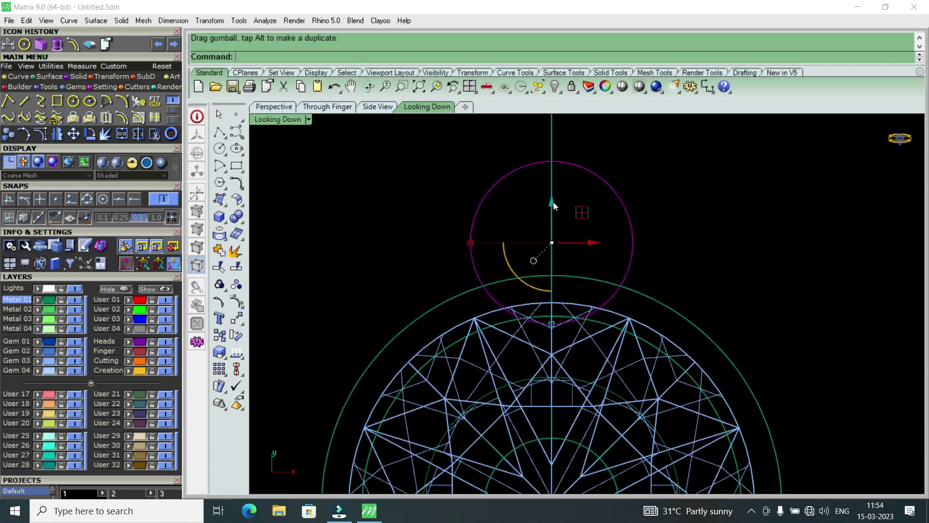
key("ctrl+z")
Restore the four-viewport layout from the Looking Down view.
scroll(599, 242, "down", 3)
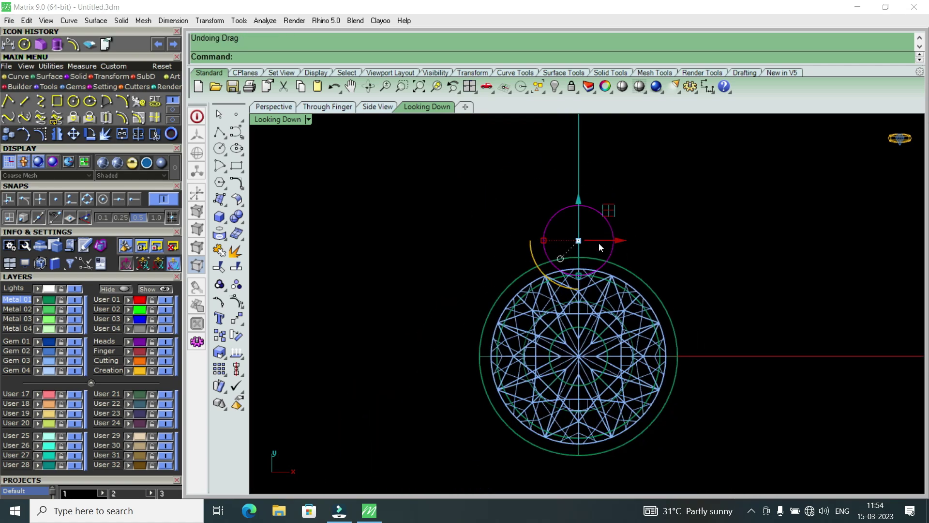
scroll(600, 243, "down", 2)
double_click(290, 121)
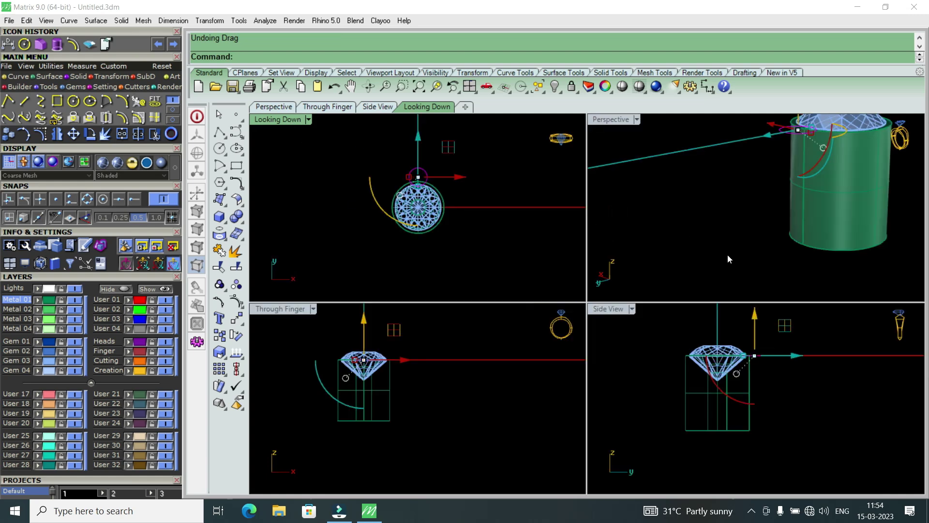
scroll(762, 359, "up", 1)
scroll(761, 359, "up", 2)
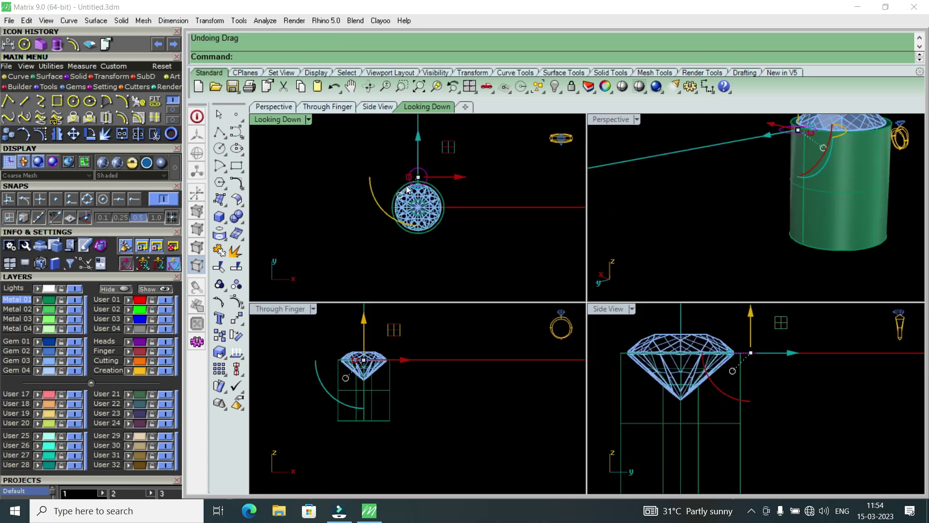
left_click(74, 138)
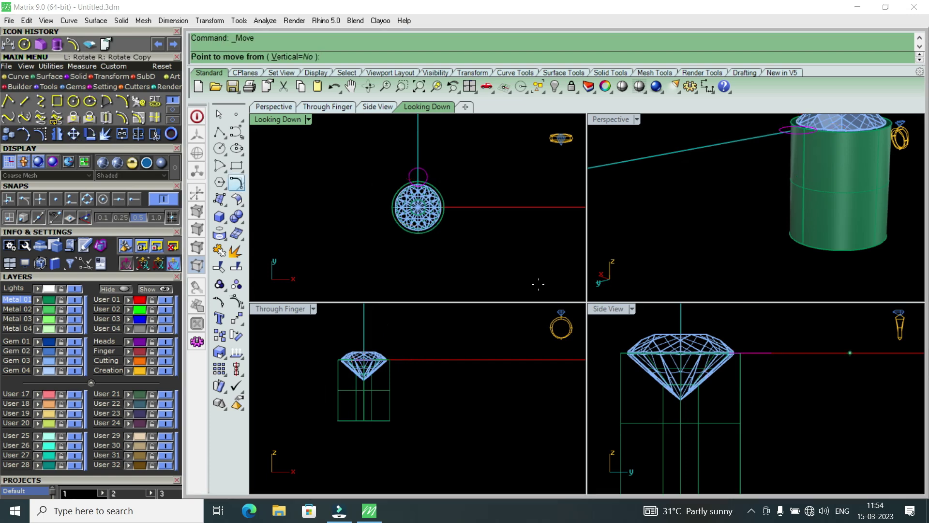
Move the small circle -2 mm from its centre to the setting's base.
scroll(671, 330, "down", 3)
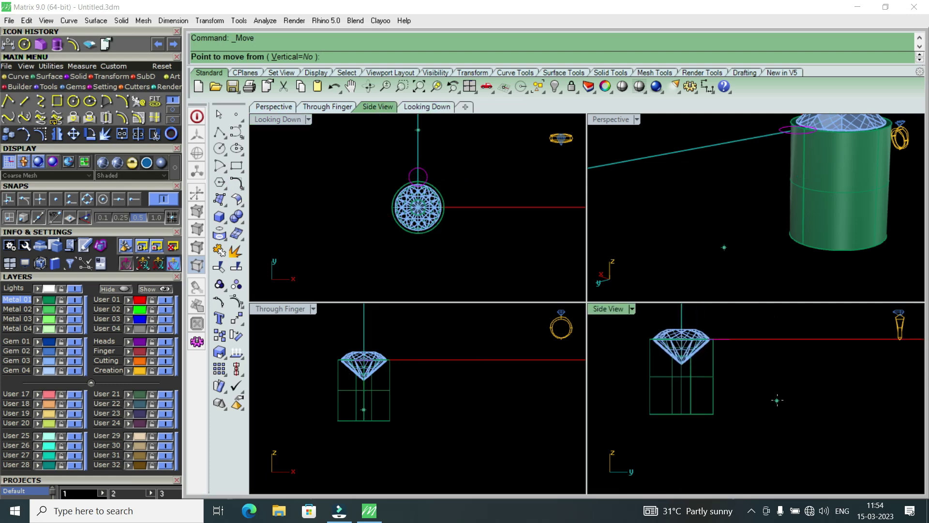
left_click(778, 400)
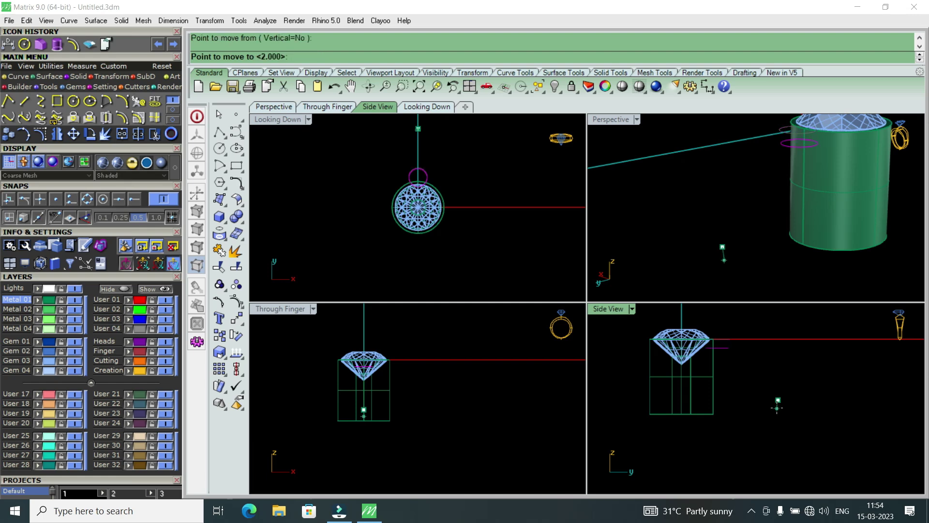
type("-")
type("2")
key("Return")
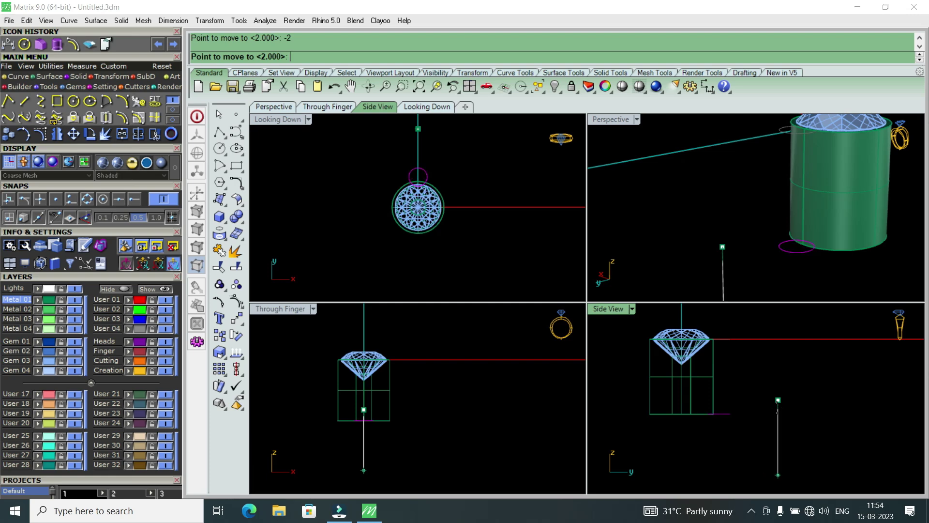
left_click(778, 407)
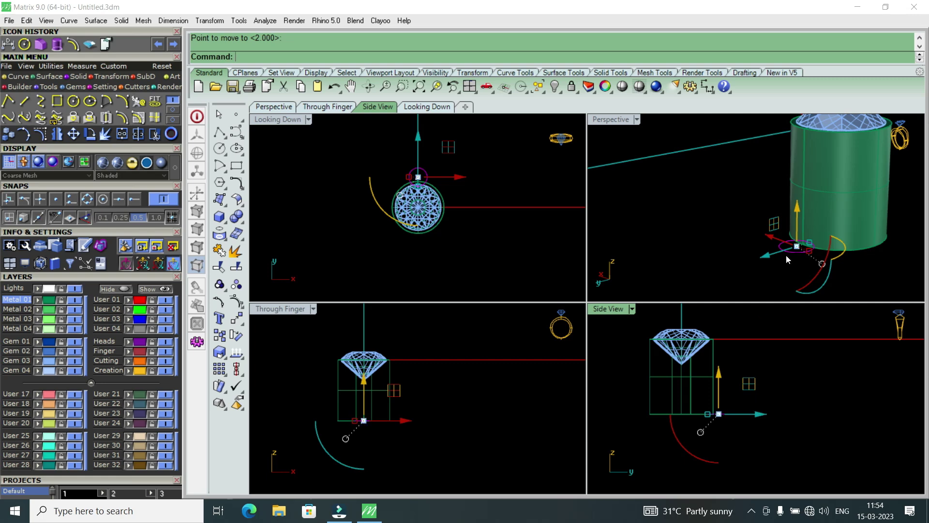
scroll(834, 210, "down", 3)
scroll(822, 222, "up", 6)
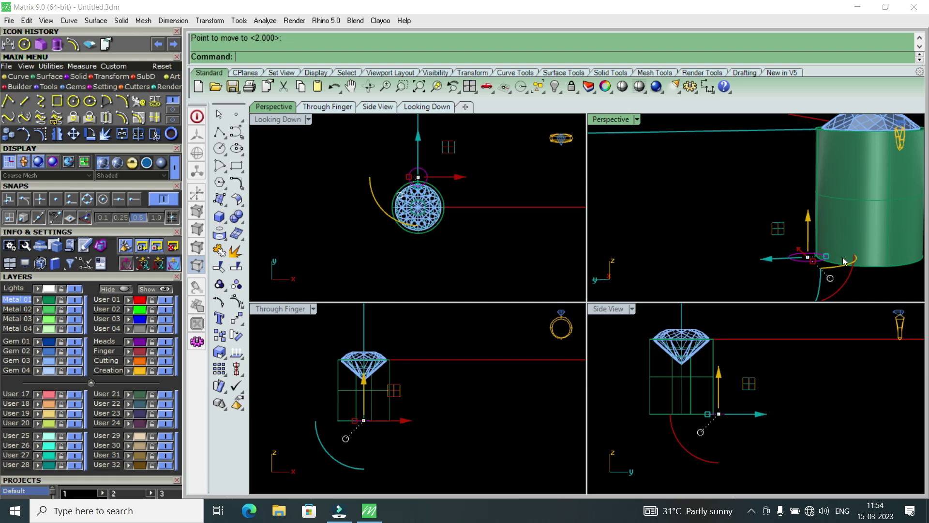
scroll(842, 240, "down", 3)
scroll(869, 188, "up", 3)
left_click(868, 188)
scroll(844, 280, "down", 3)
scroll(844, 279, "up", 2)
scroll(828, 199, "up", 3)
scroll(829, 199, "down", 4)
scroll(863, 259, "down", 1)
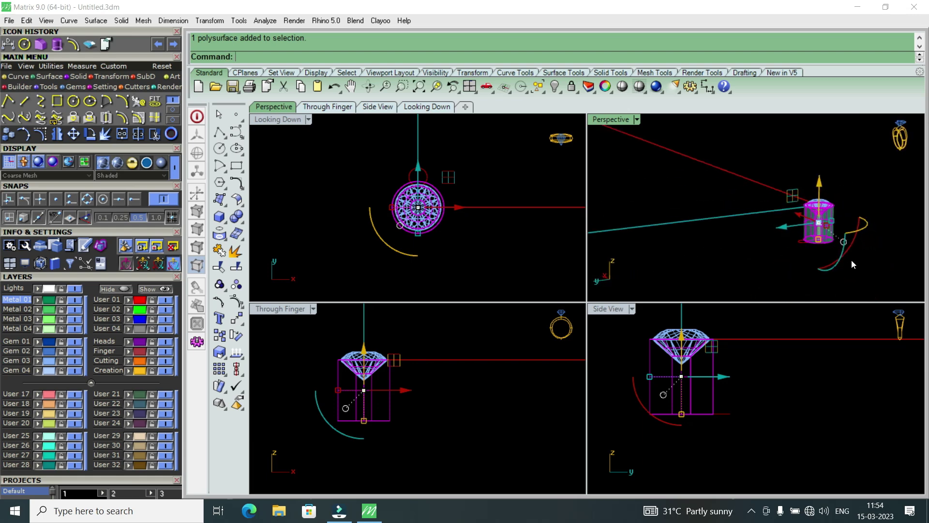
scroll(805, 237, "up", 2)
scroll(805, 237, "up", 2)
left_click(724, 413)
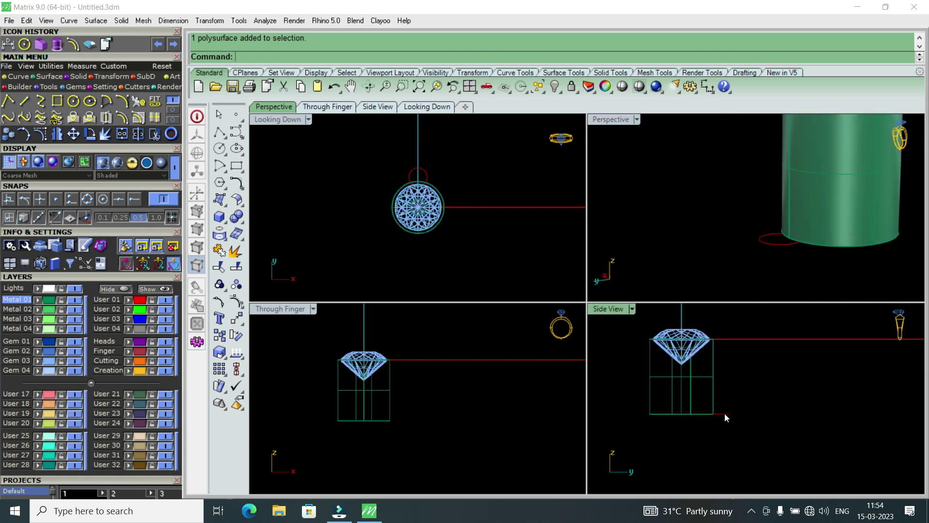
scroll(725, 414, "up", 2)
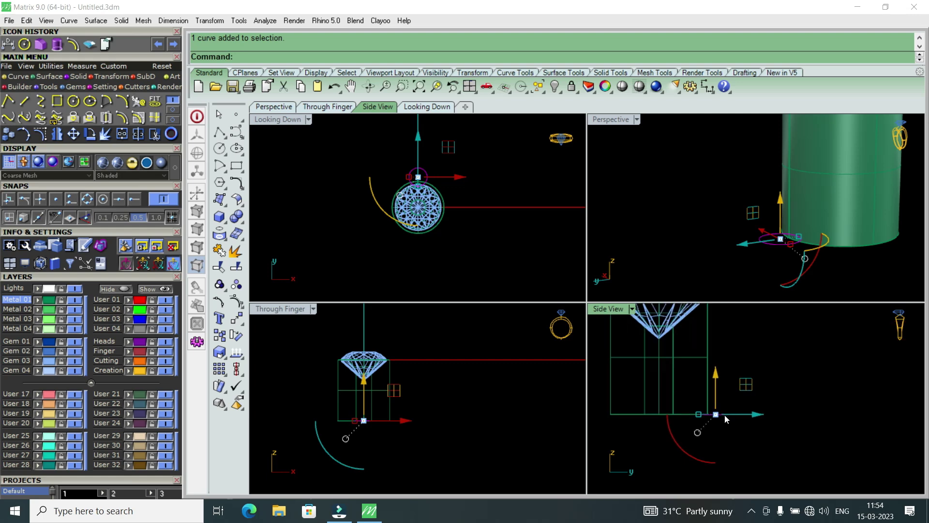
scroll(724, 414, "down", 1)
key("Delete")
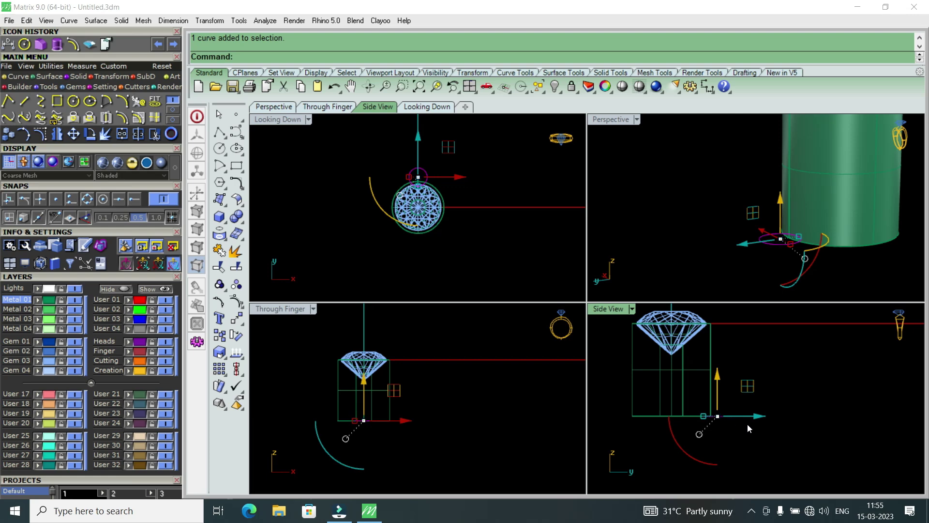
scroll(749, 327, "down", 1)
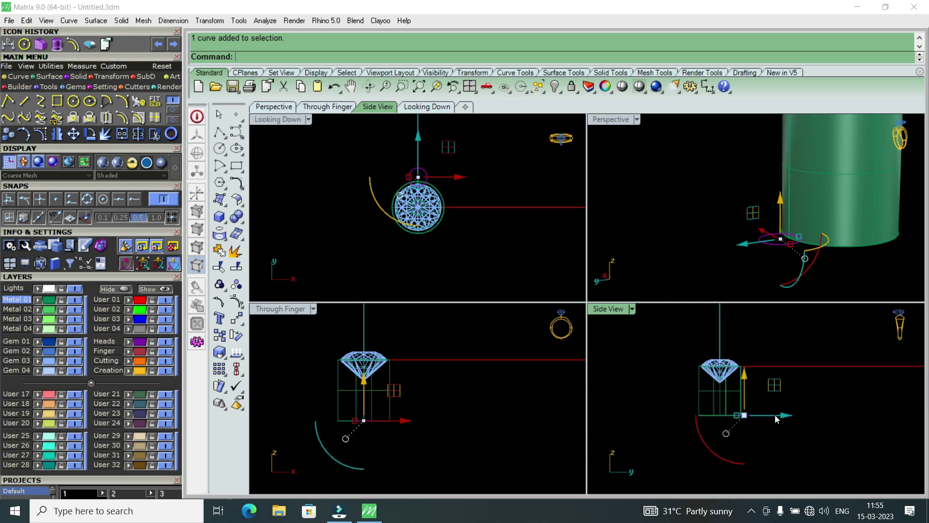
scroll(751, 374, "down", 1)
scroll(746, 229, "down", 1)
right_click_drag(746, 229, 772, 235)
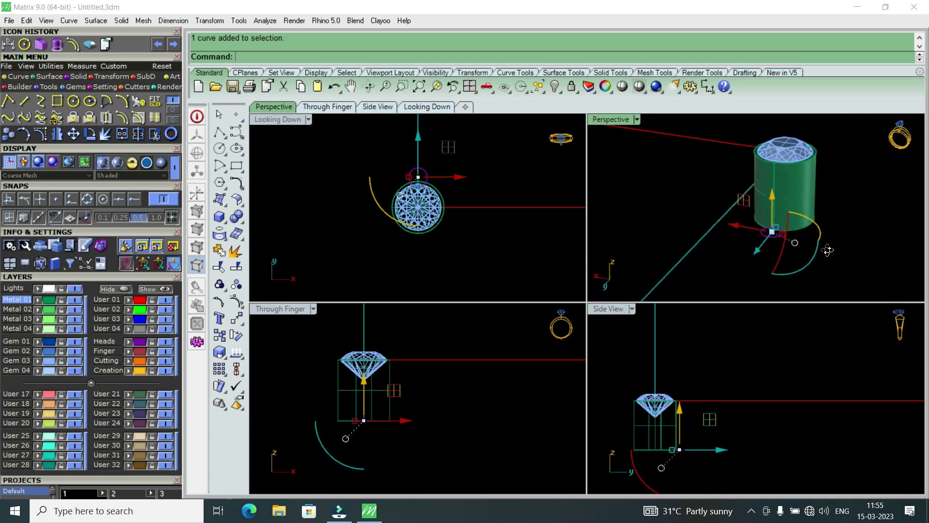
scroll(713, 446, "down", 1)
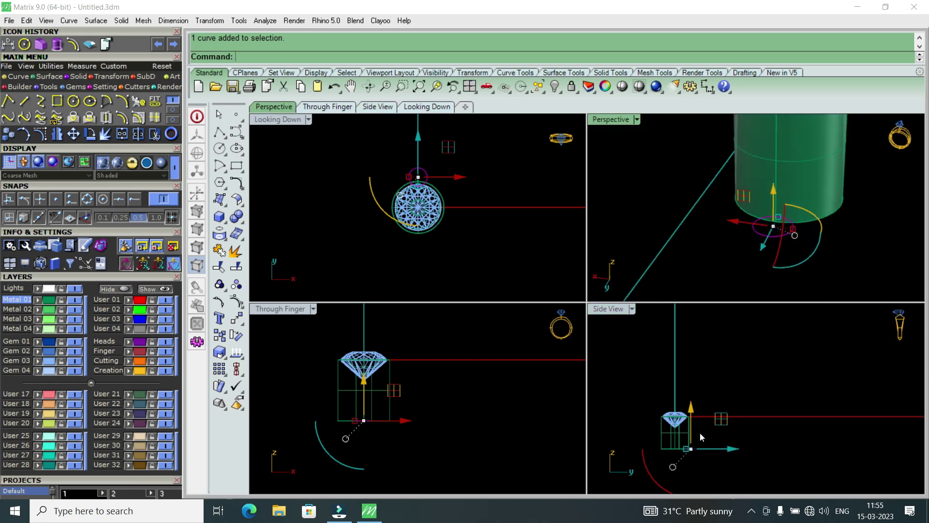
key("Delete")
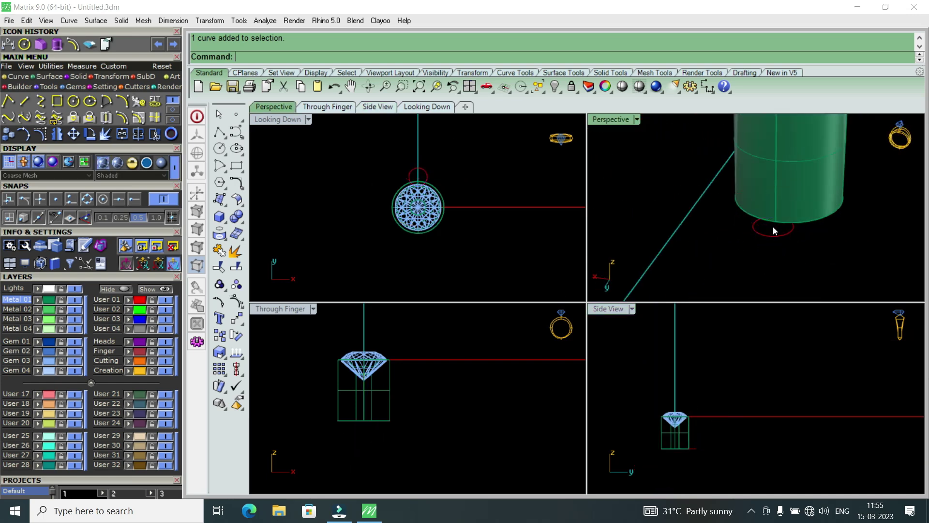
key("ctrl+z")
scroll(690, 446, "up", 2)
key("Delete")
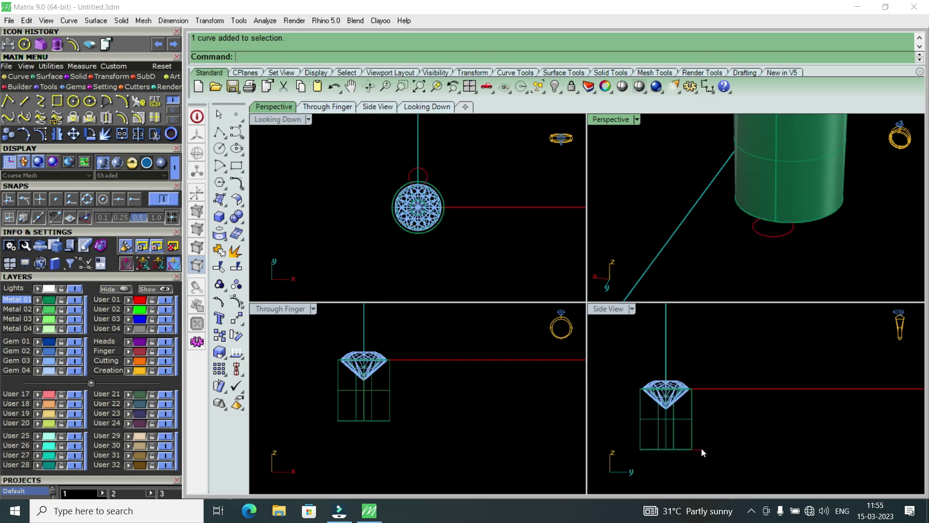
left_click(701, 448)
key("ctrl+z")
scroll(702, 448, "down", 3)
scroll(701, 449, "down", 3)
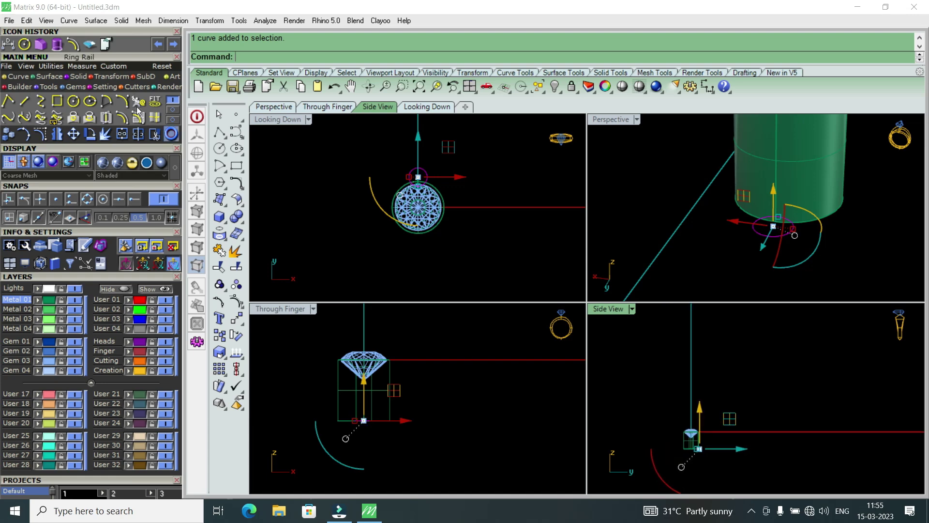
left_click(58, 46)
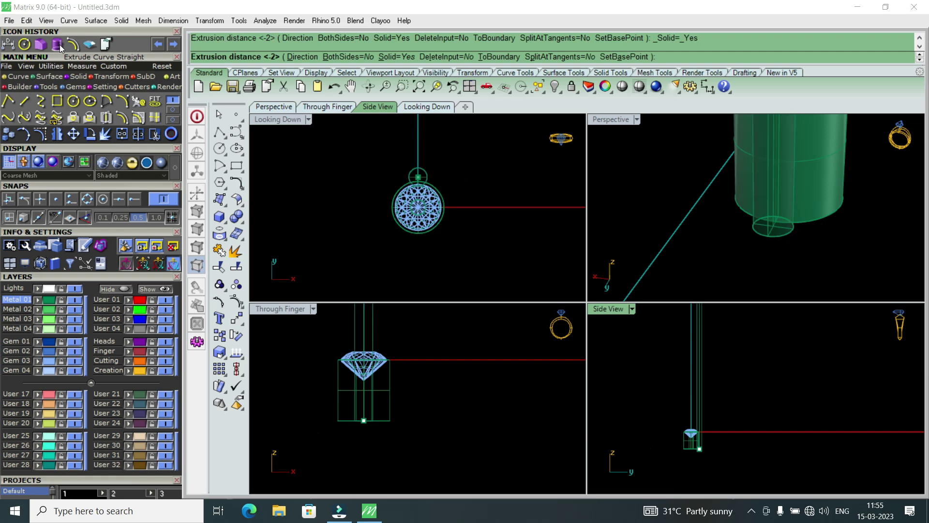
scroll(704, 440, "up", 1)
scroll(704, 439, "up", 3)
scroll(707, 375, "down", 2)
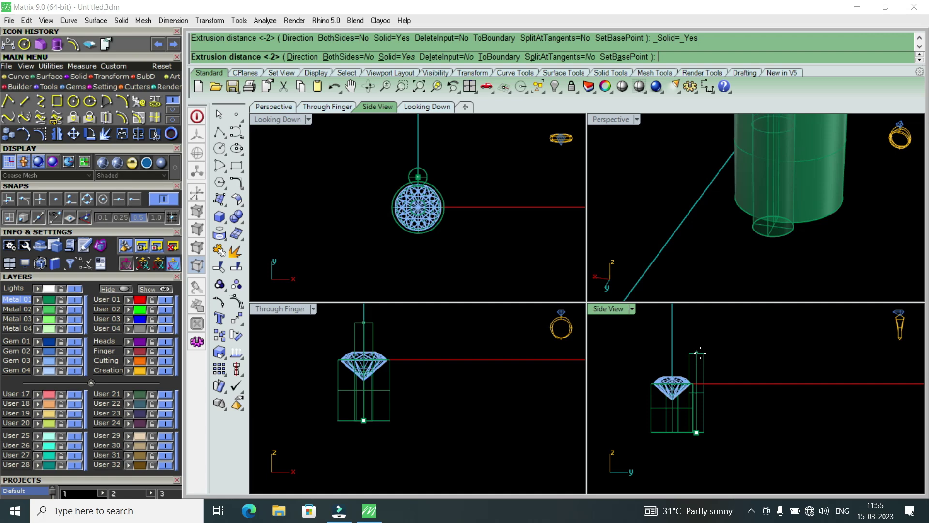
scroll(701, 356, "up", 3)
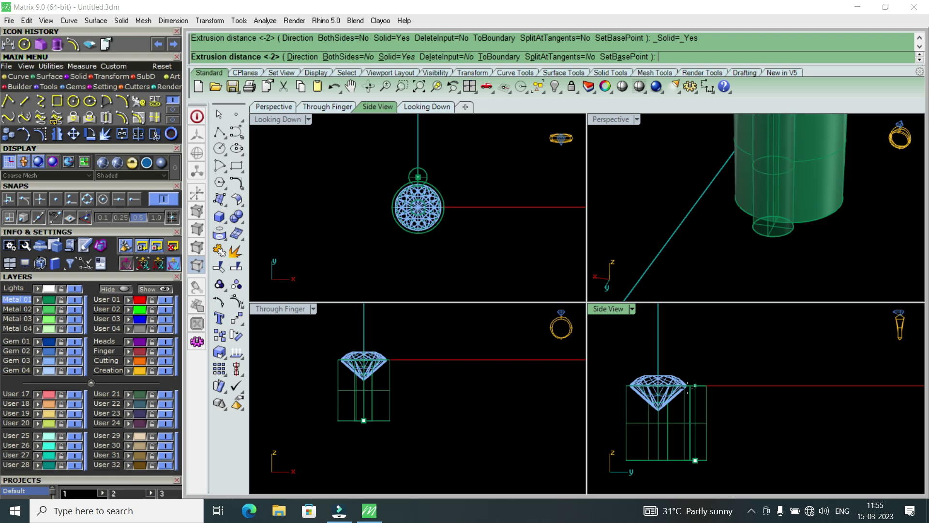
left_click(682, 427)
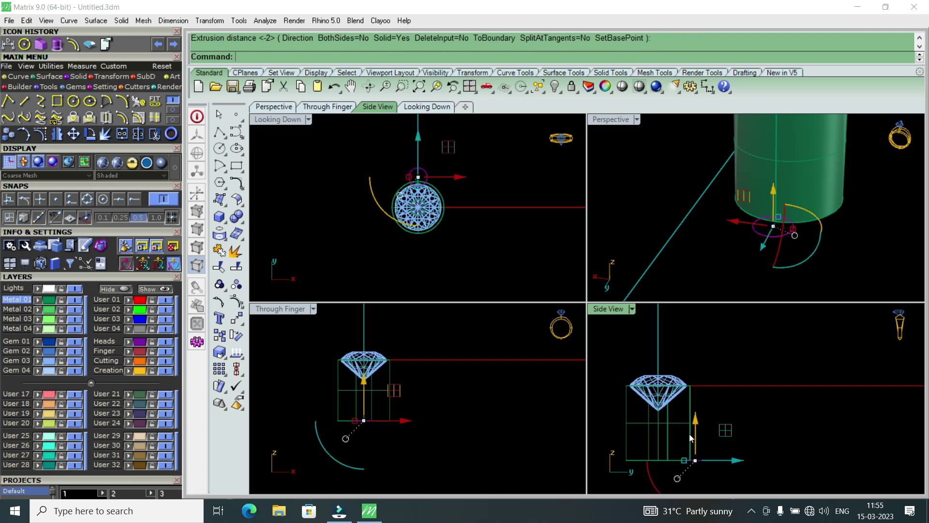
Start a solid straight extrusion of the small circle, rising as a rod past the diamond's top.
scroll(716, 406, "up", 1)
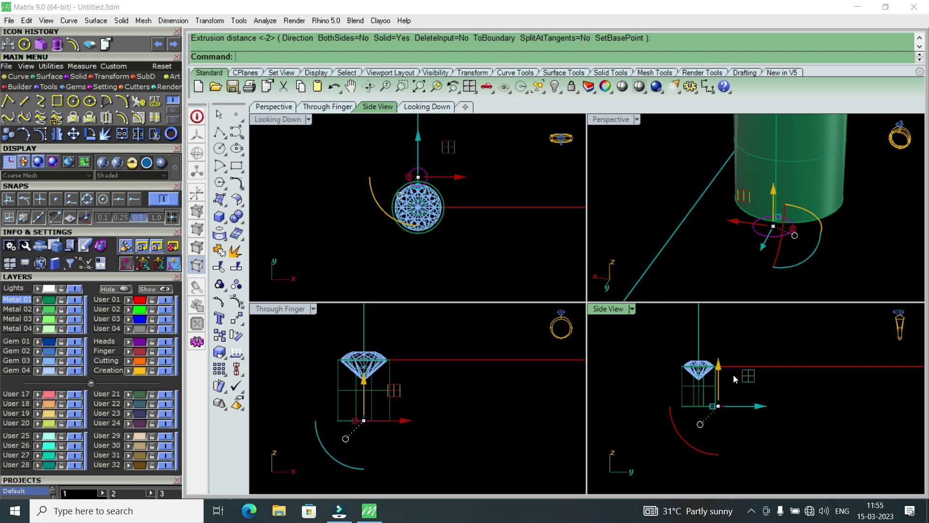
scroll(734, 374, "up", 1)
mouse_move(751, 237)
right_mouse_down()
mouse_move(833, 249)
mouse_move(694, 208)
mouse_move(774, 208)
right_mouse_up()
scroll(763, 197, "up", 1)
scroll(755, 193, "down", 2)
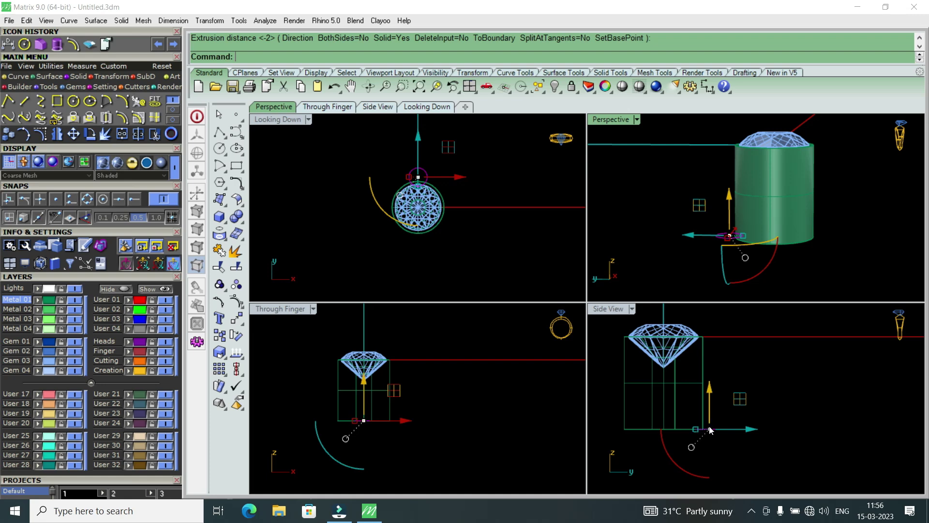
scroll(411, 179, "up", 3)
scroll(416, 182, "up", 3)
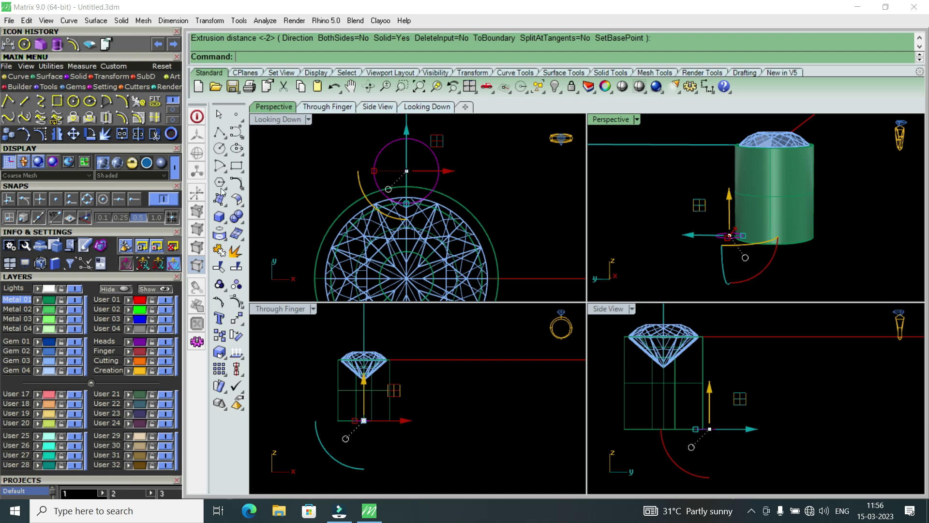
left_click(57, 46)
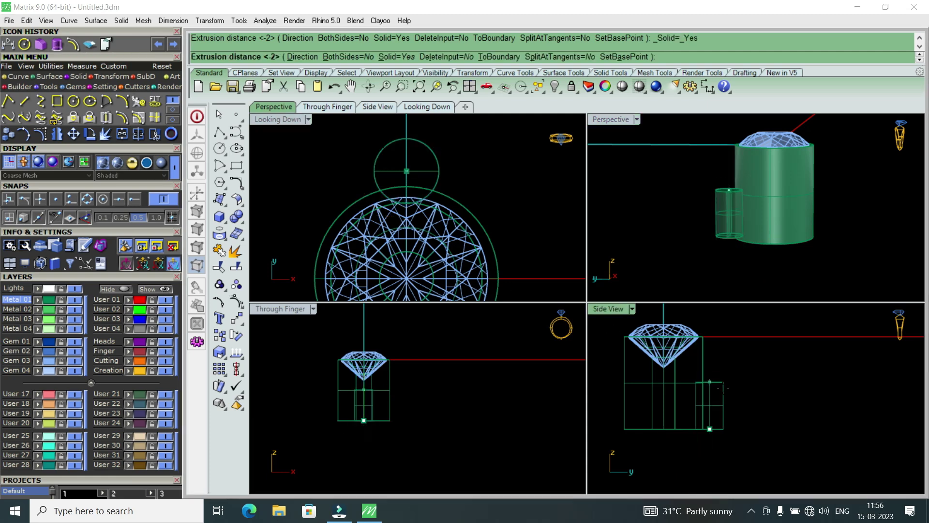
scroll(729, 383, "up", 3)
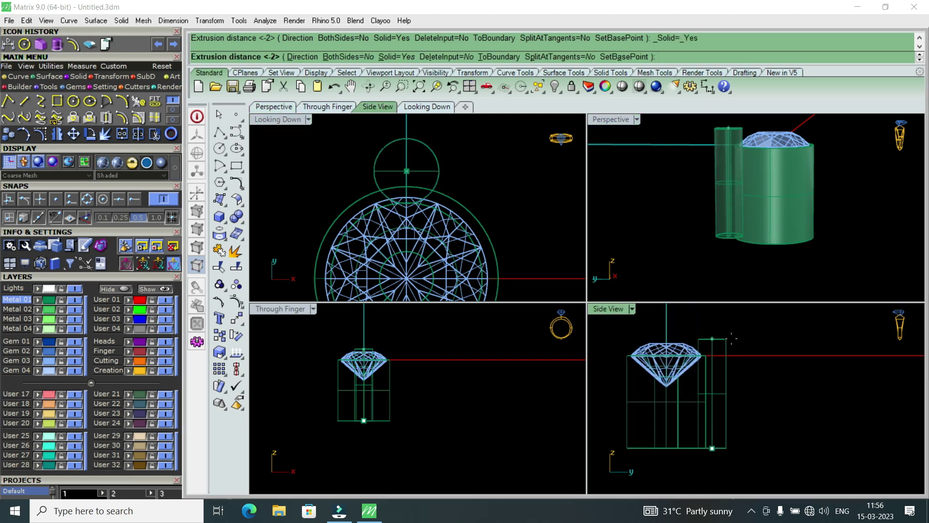
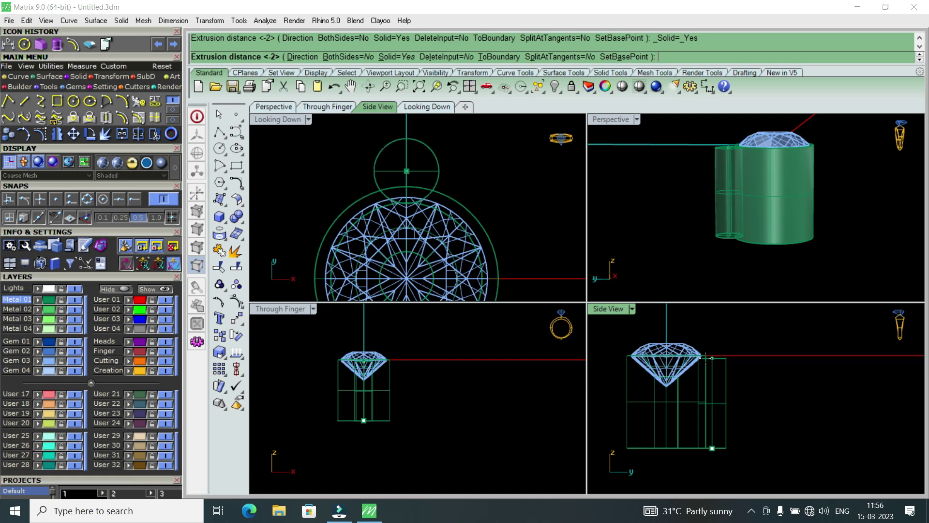
Extrude the post cylinder to 2.8 and view it beside the bezel in a maximized Perspective.
type("2.8")
key("Return")
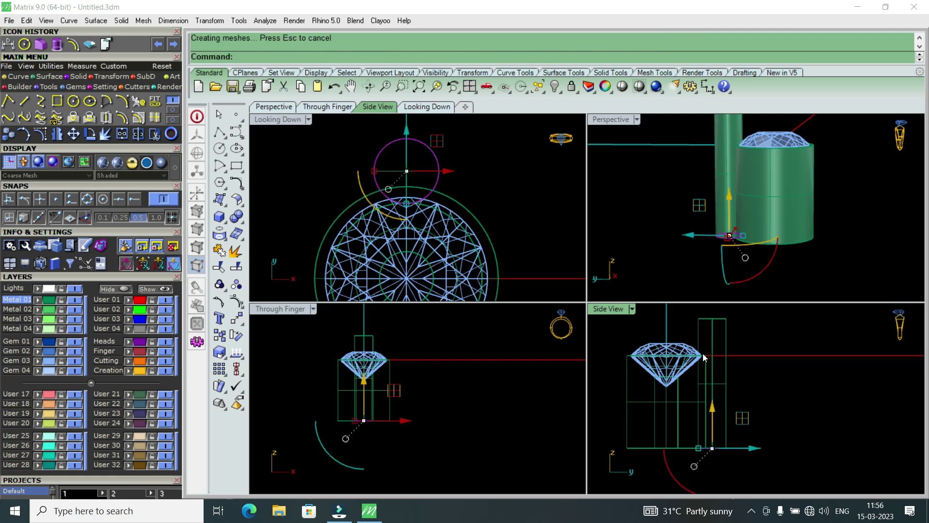
scroll(716, 419, "down", 2)
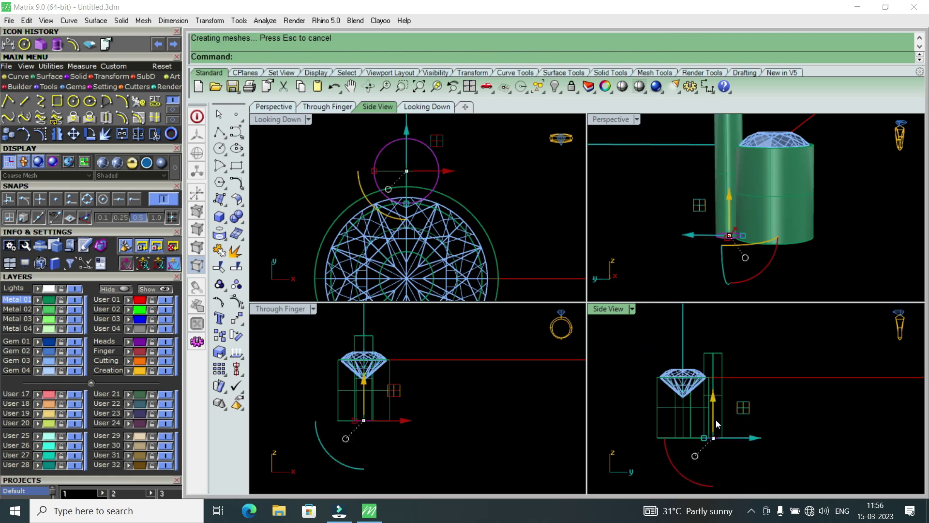
key("Escape")
right_click_drag(735, 218, 651, 143)
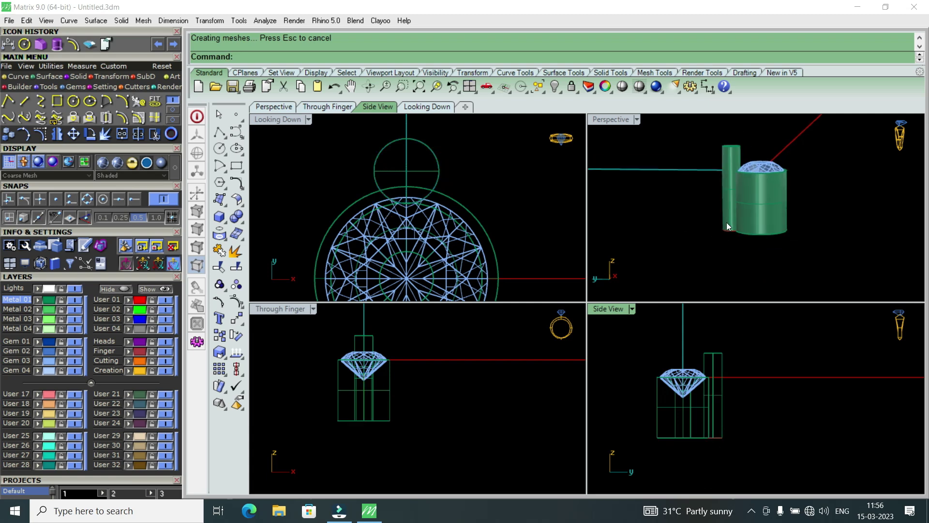
double_click(611, 119)
mouse_move(743, 222)
right_mouse_down()
mouse_move(537, 218)
mouse_move(665, 249)
right_mouse_up()
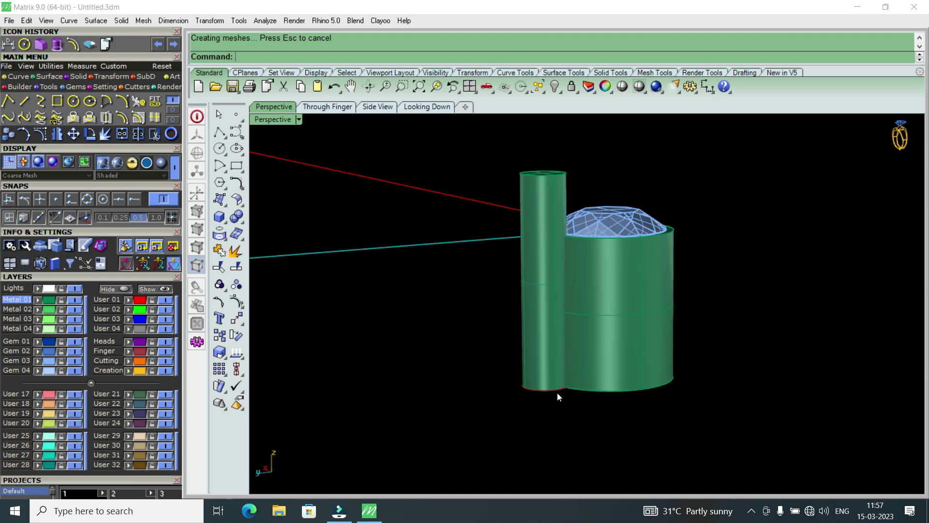
right_click_drag(556, 393, 514, 298)
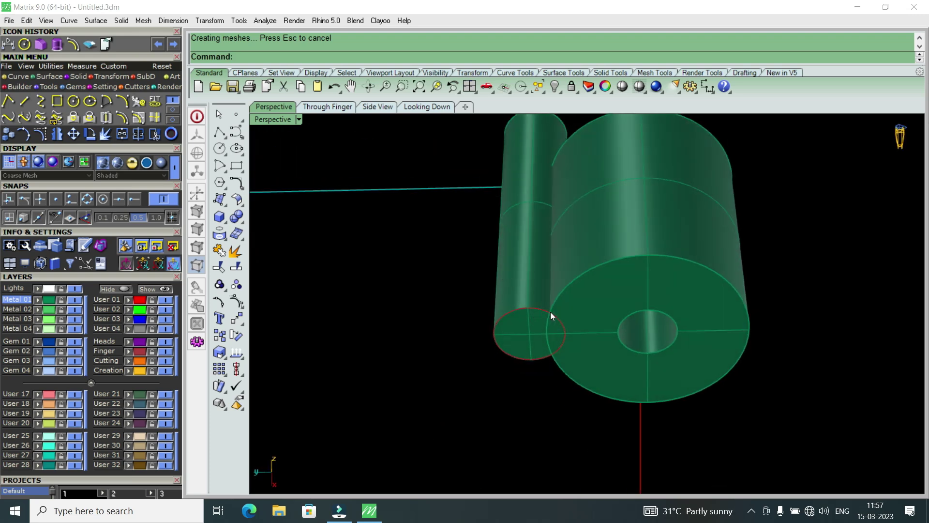
right_click_drag(548, 312, 574, 344)
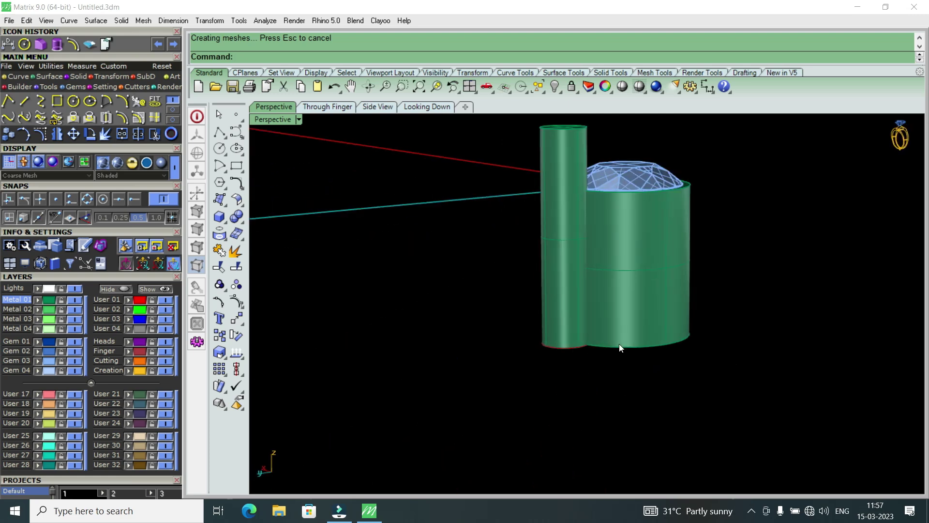
right_click_drag(629, 345, 576, 352)
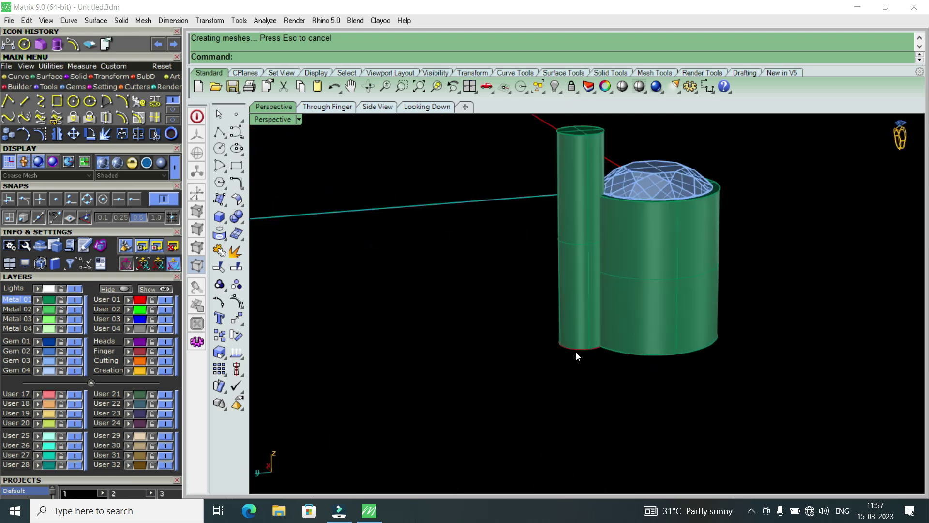
mouse_move(596, 352)
right_mouse_down()
mouse_move(628, 293)
mouse_move(618, 252)
mouse_move(546, 311)
mouse_move(573, 296)
mouse_move(581, 341)
right_mouse_up()
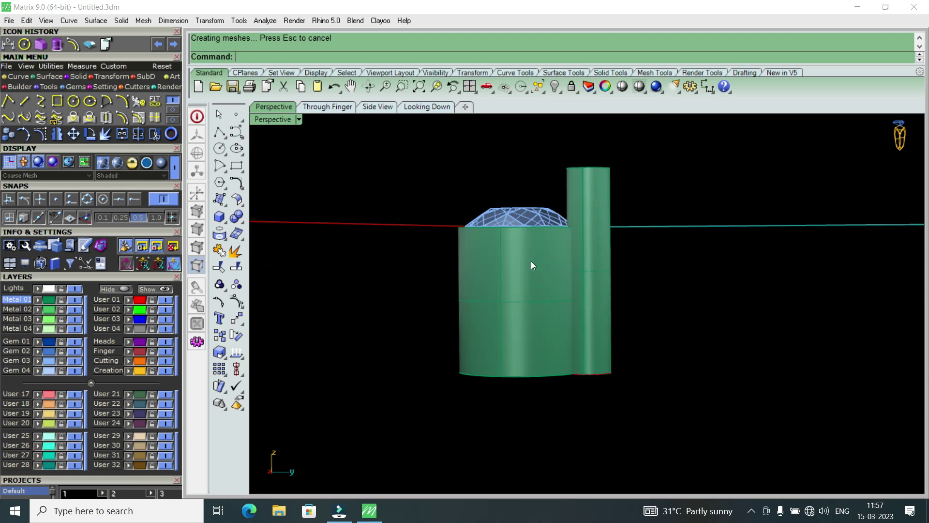
mouse_move(576, 247)
right_mouse_down()
mouse_move(603, 261)
mouse_move(577, 274)
right_mouse_up()
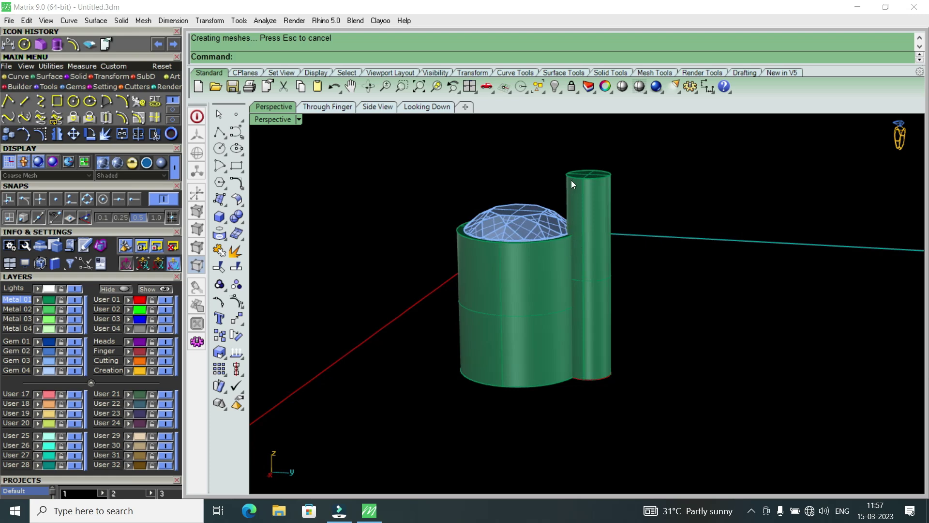
right_click_drag(581, 201, 571, 187)
scroll(570, 260, "up", 3)
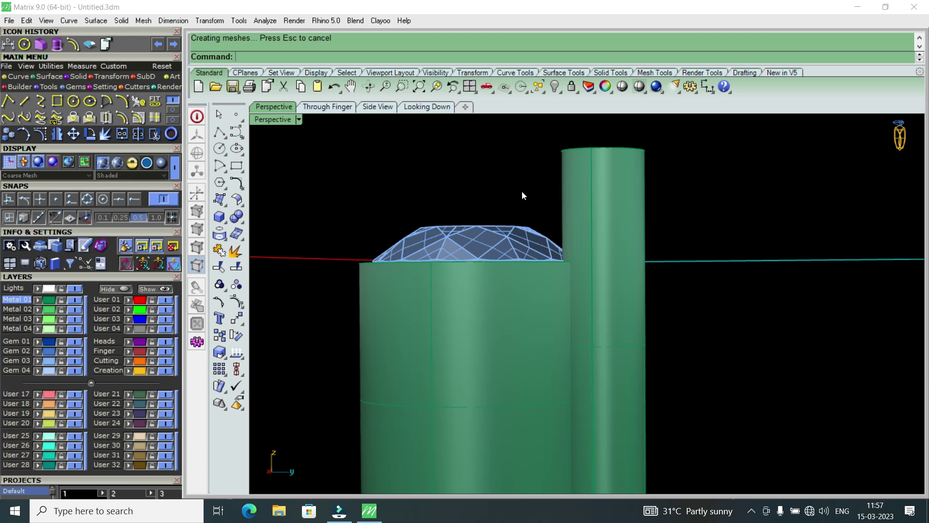
mouse_move(550, 194)
right_mouse_down()
mouse_move(601, 202)
mouse_move(649, 263)
mouse_move(588, 369)
right_mouse_up()
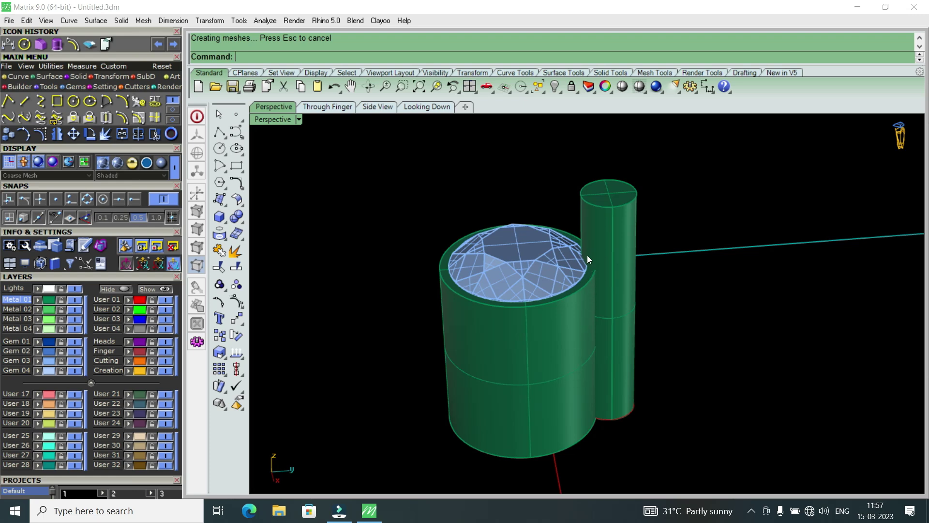
mouse_move(602, 274)
right_mouse_down()
mouse_move(550, 201)
mouse_move(599, 215)
right_mouse_up()
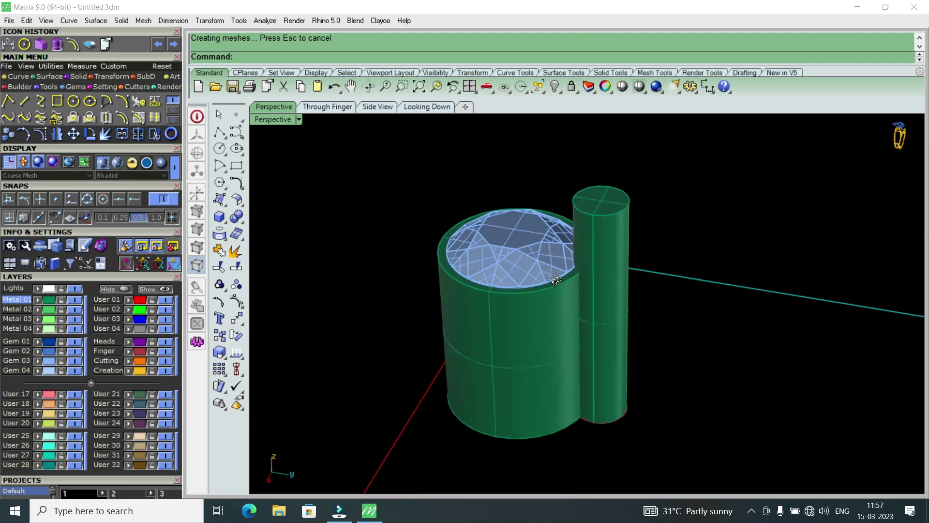
scroll(599, 215, "up", 3)
mouse_move(624, 271)
right_mouse_down()
mouse_move(561, 273)
mouse_move(492, 297)
mouse_move(533, 270)
right_mouse_up()
scroll(547, 236, "up", 3)
mouse_move(547, 235)
right_mouse_down()
mouse_move(587, 283)
mouse_move(576, 319)
mouse_move(551, 221)
right_mouse_up()
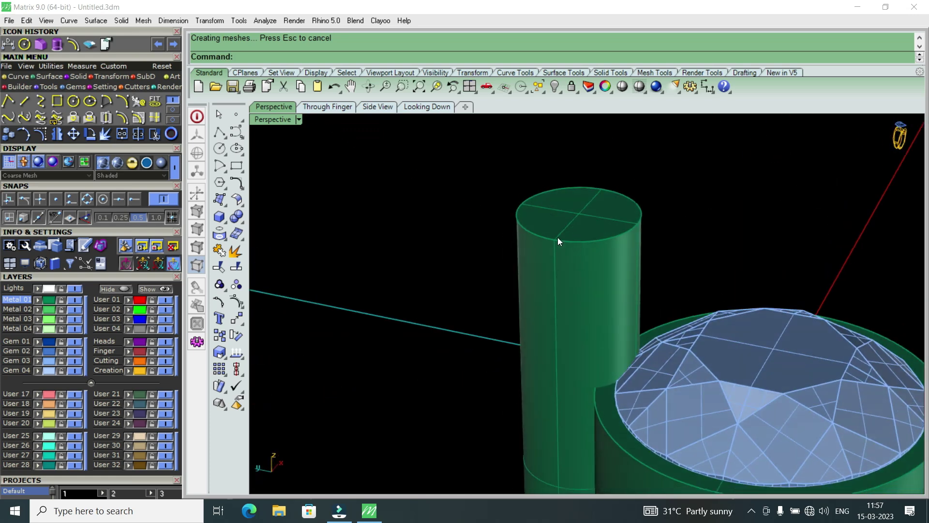
left_click(121, 20)
mouse_move(151, 417)
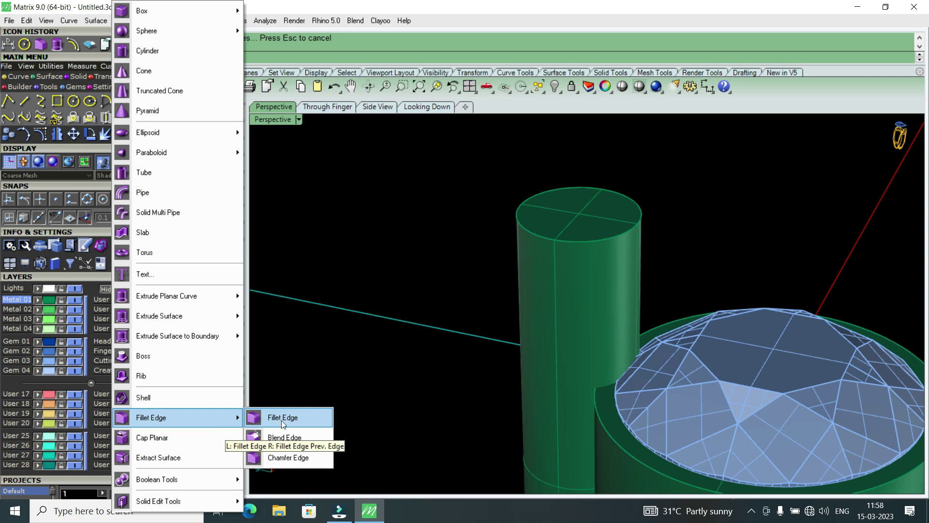
left_click(281, 420)
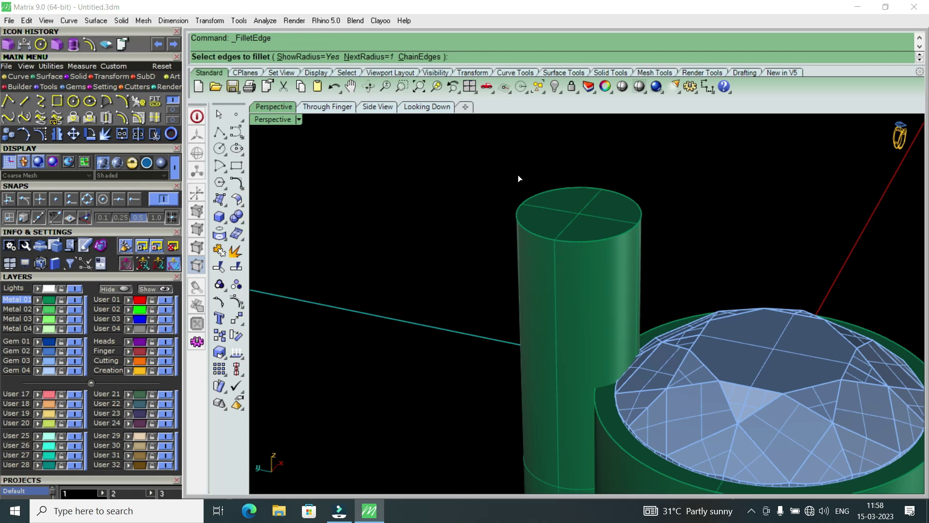
mouse_move(518, 175)
right_mouse_down()
mouse_move(587, 267)
mouse_move(546, 225)
mouse_move(547, 185)
right_mouse_up()
scroll(569, 200, "down", 3)
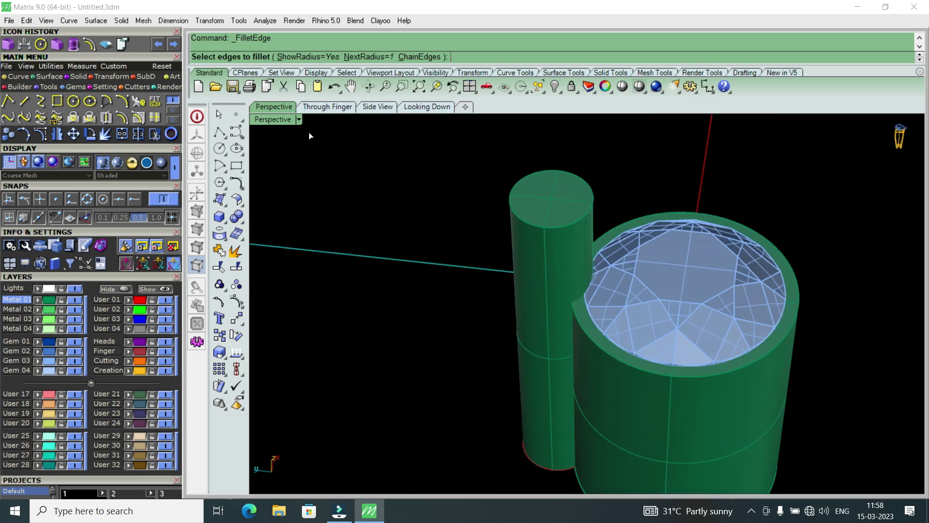
double_click(283, 121)
scroll(409, 158, "up", 2)
scroll(382, 179, "up", 2)
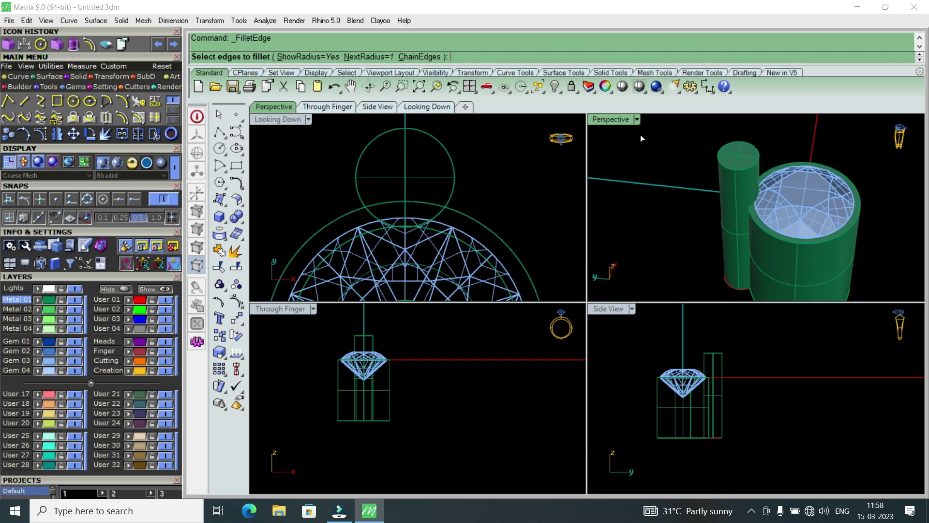
scroll(731, 149, "up", 2)
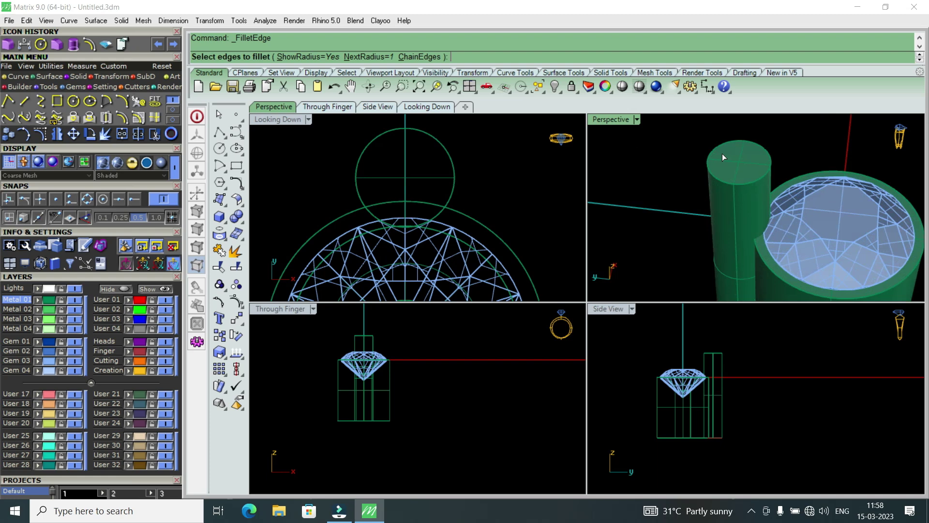
right_click_drag(725, 153, 744, 155)
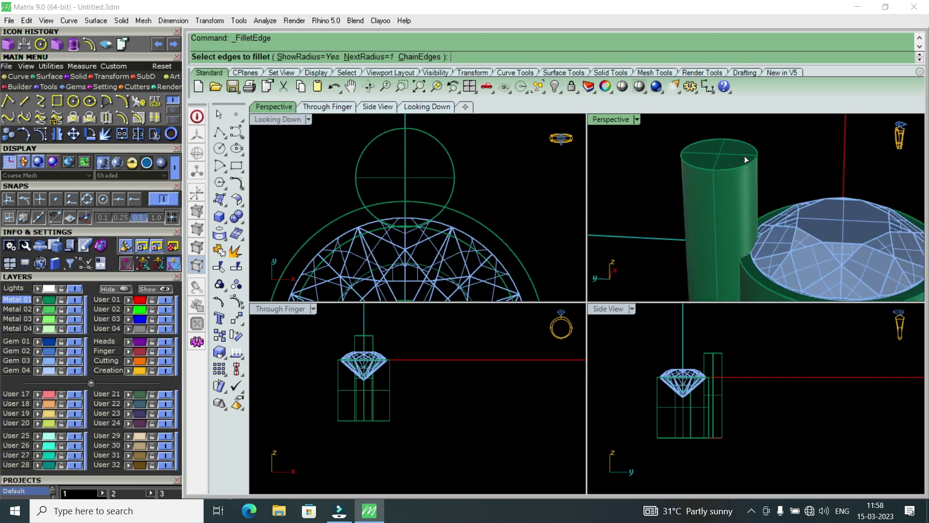
type("5")
key("Return")
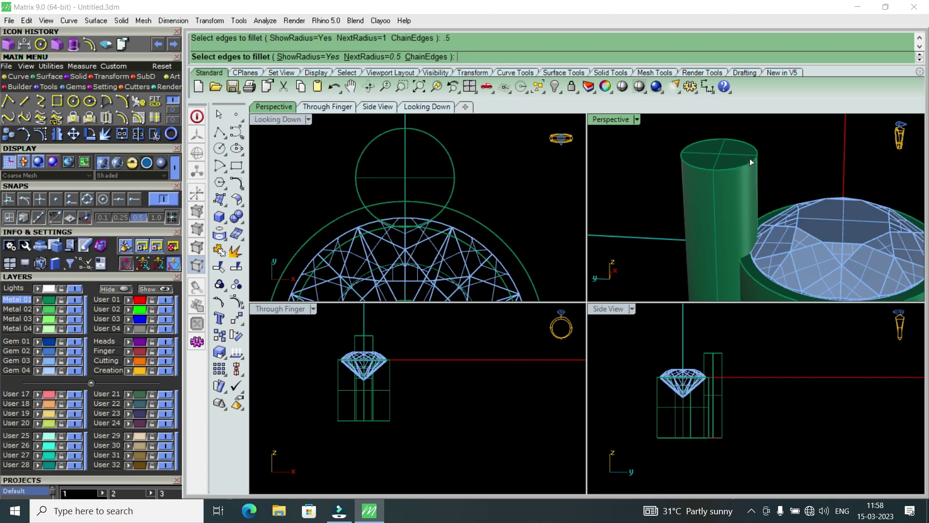
scroll(740, 165, "up", 3)
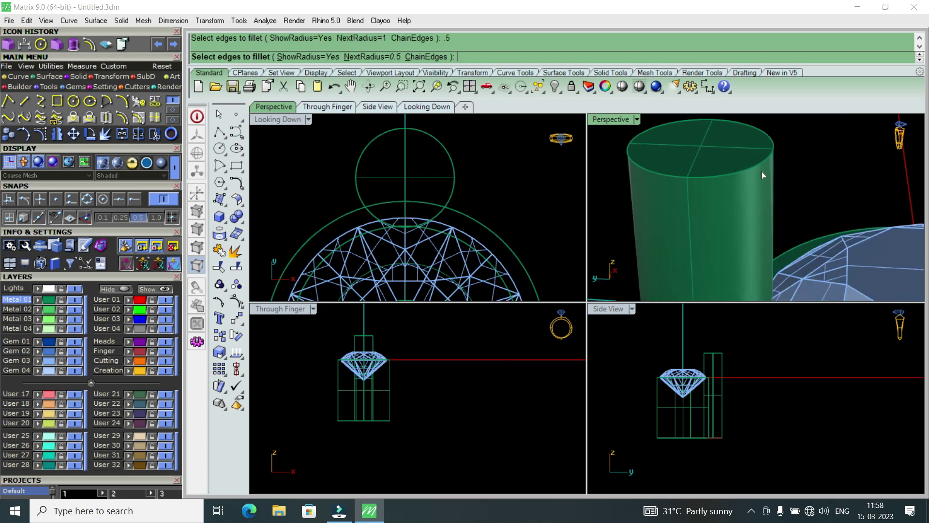
double_click(626, 119)
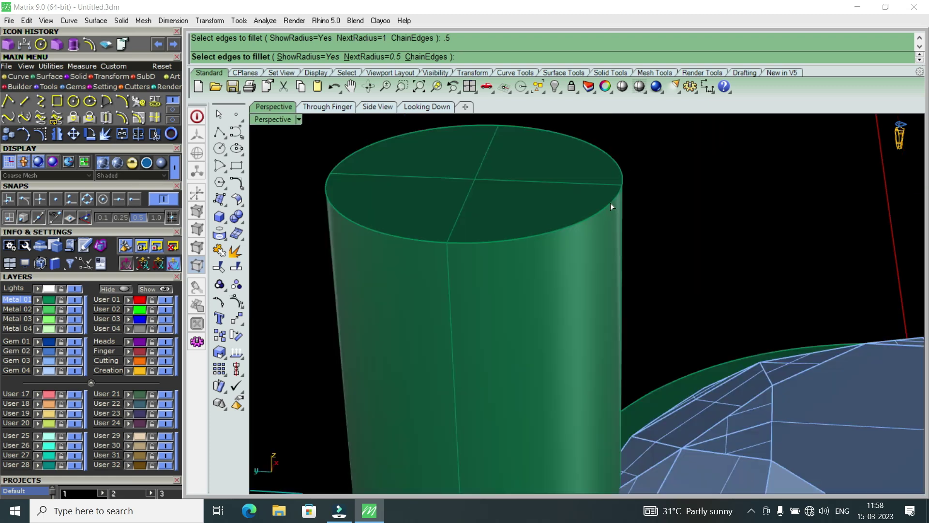
left_click(611, 202)
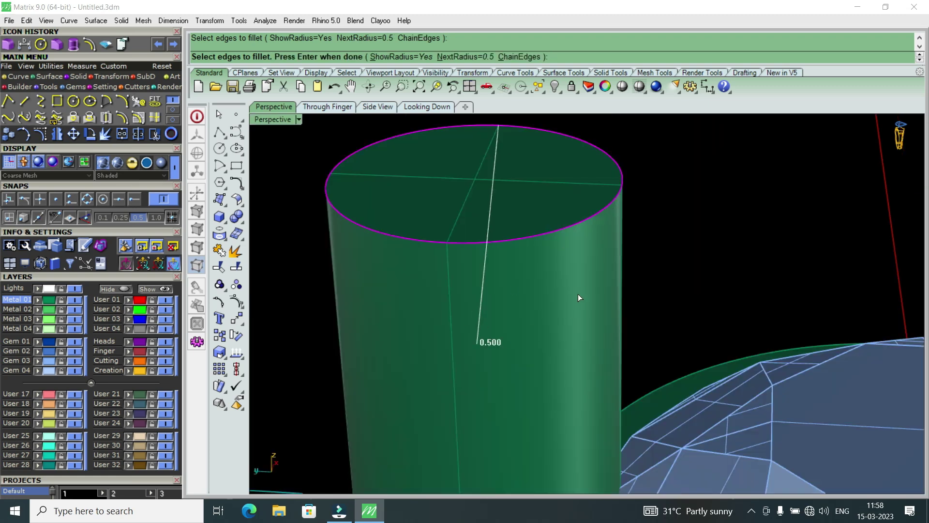
key("Return")
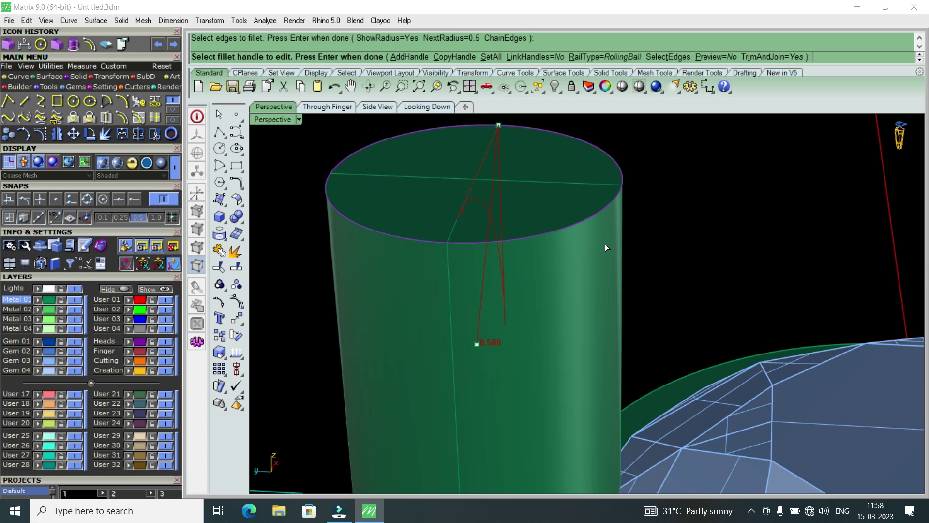
key("Return")
mouse_move(604, 242)
right_mouse_down()
mouse_move(544, 269)
mouse_move(538, 288)
mouse_move(575, 229)
right_mouse_up()
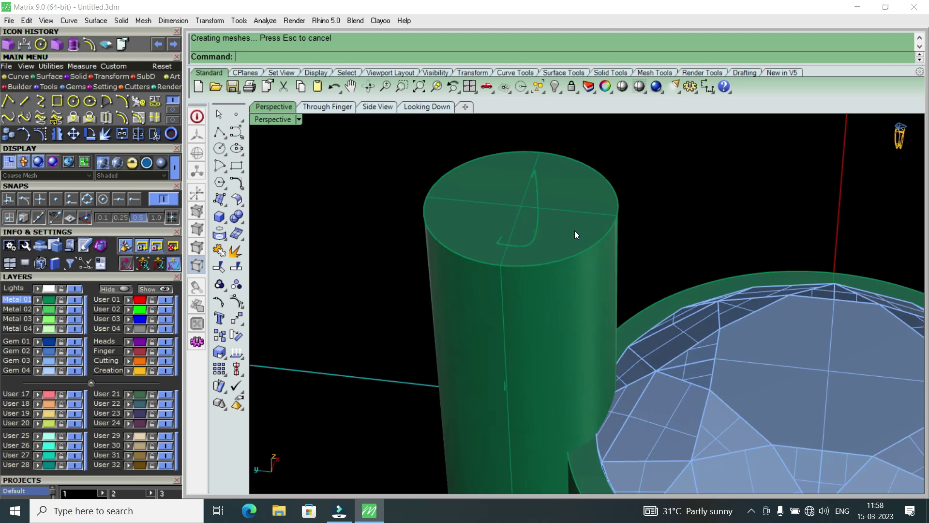
key("ctrl+z")
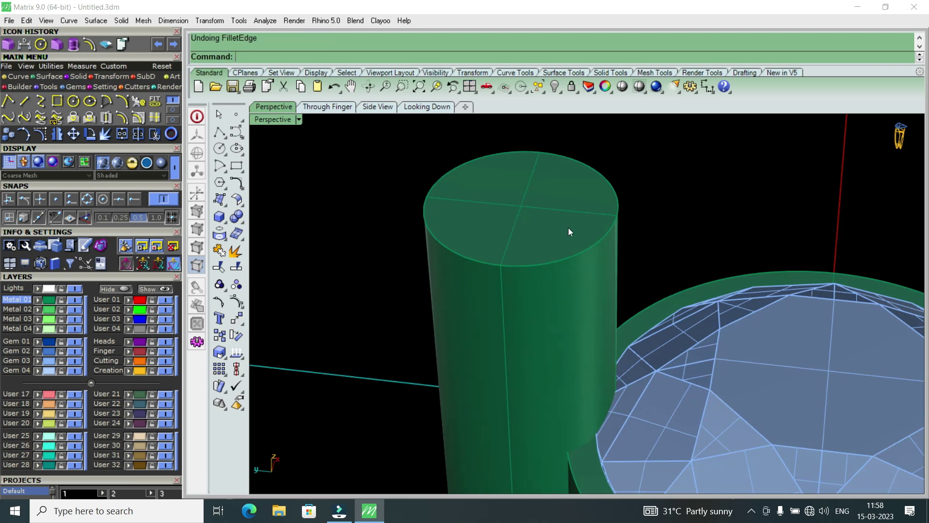
Apply a 0.45 fillet to the post's top edge.
left_click(8, 45)
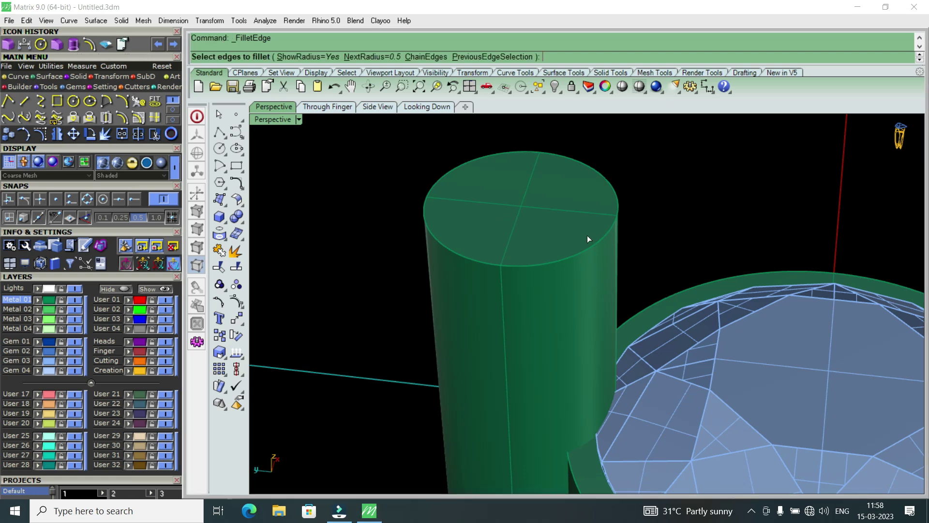
type("45")
key("Return")
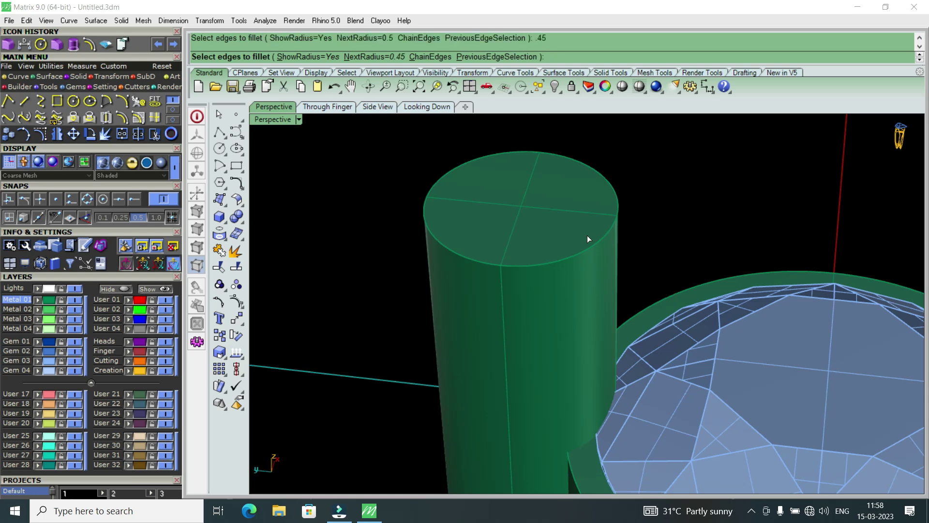
left_click(592, 243)
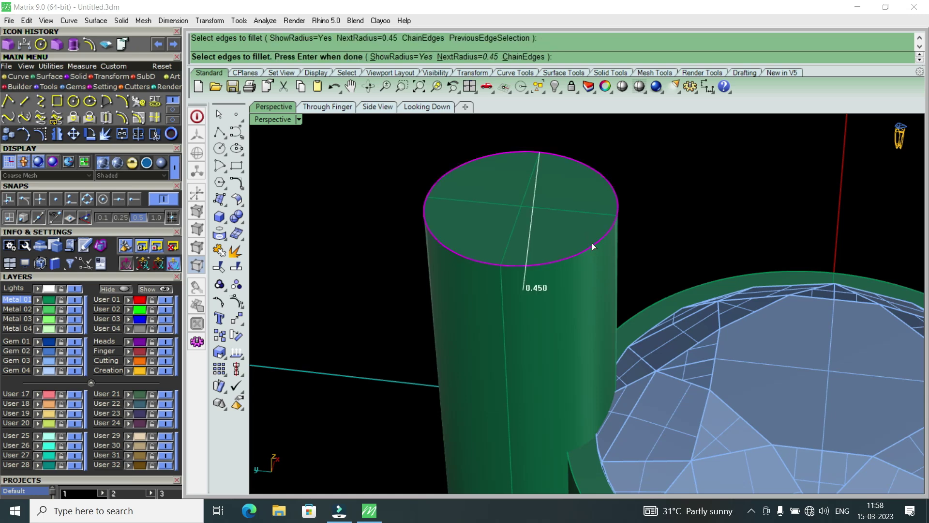
key("Return")
key("Return")
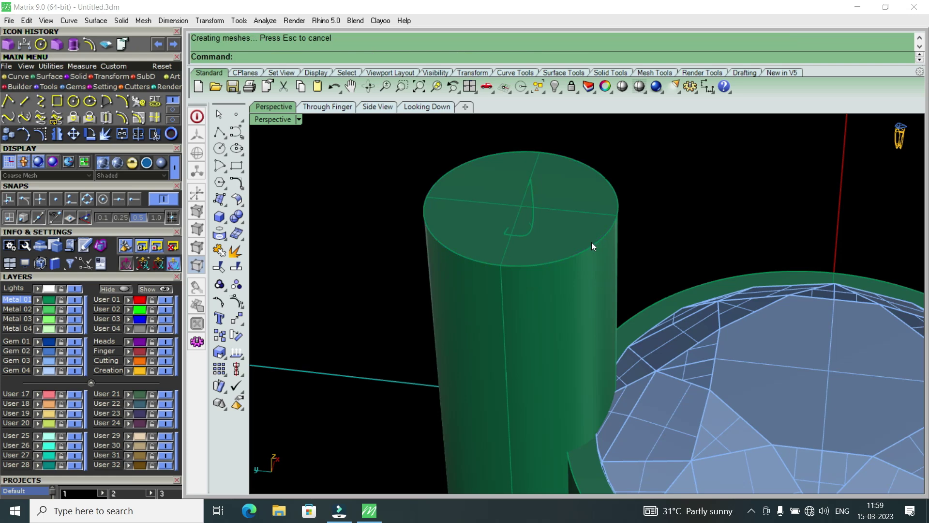
Undo the 0.45 fillet and return to the four-viewport layout.
scroll(592, 242, "down", 3)
mouse_move(547, 275)
right_mouse_down()
mouse_move(536, 277)
mouse_move(620, 245)
right_mouse_up()
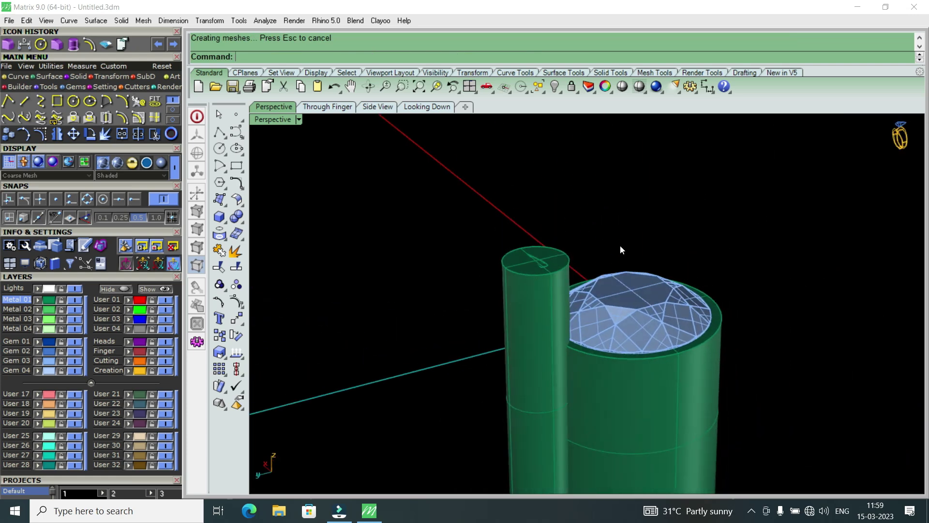
key("ctrl+z")
scroll(558, 266, "up", 2)
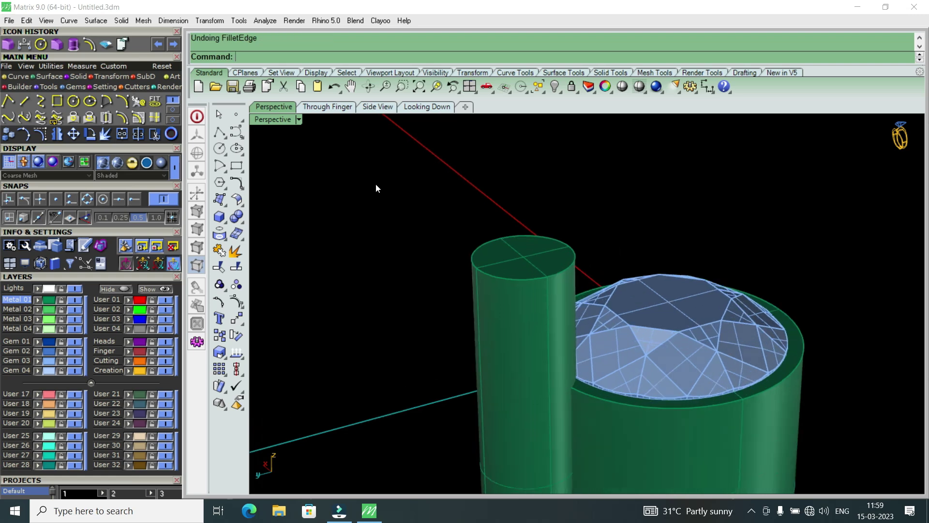
double_click(284, 124)
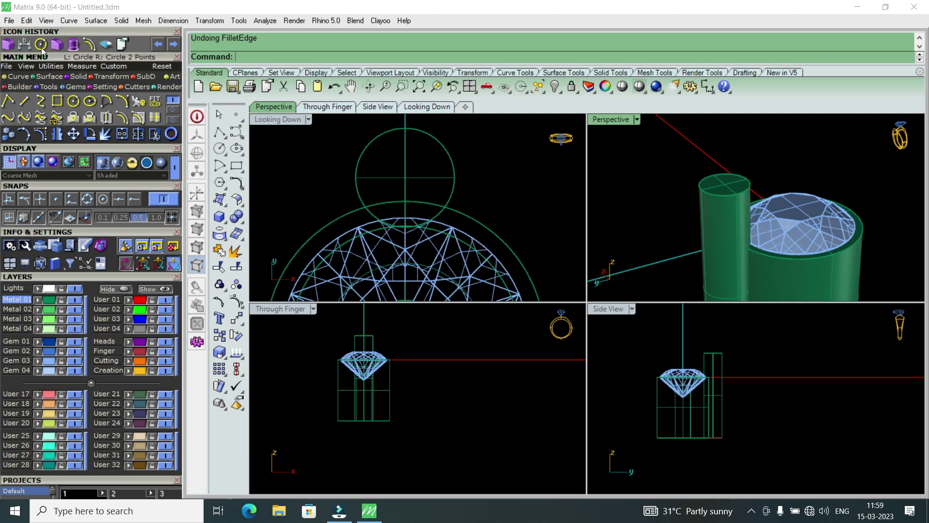
Measure across the post's top edge with snaps on, reading 0.600 mm.
left_click(80, 66)
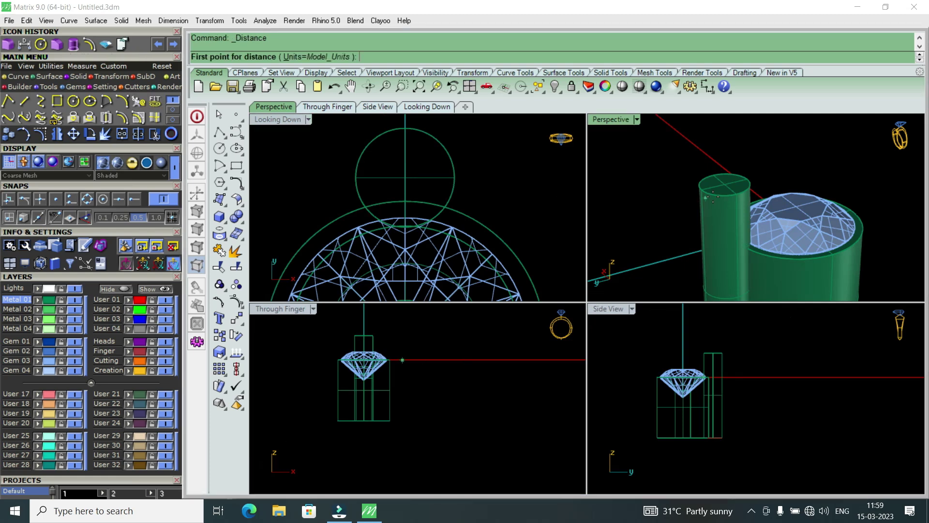
scroll(735, 197, "up", 2)
scroll(735, 197, "up", 2)
scroll(734, 197, "up", 2)
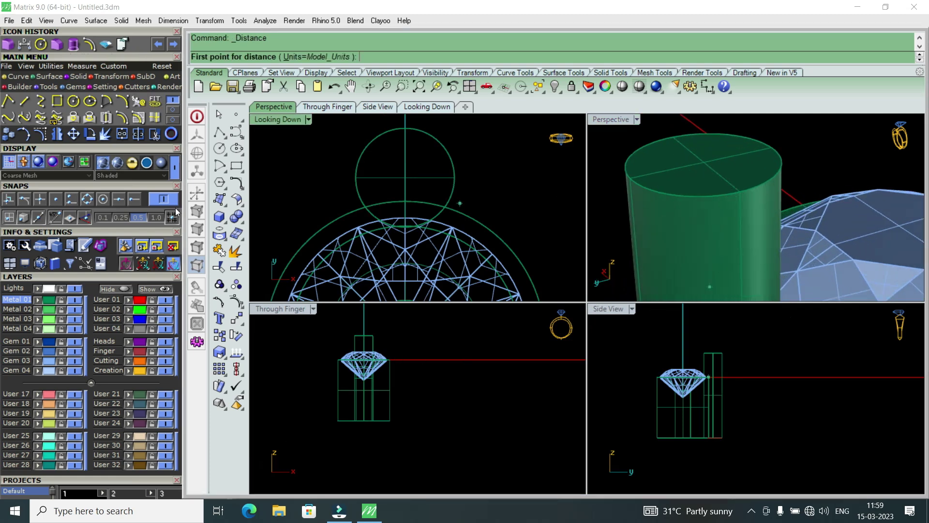
left_click(87, 199)
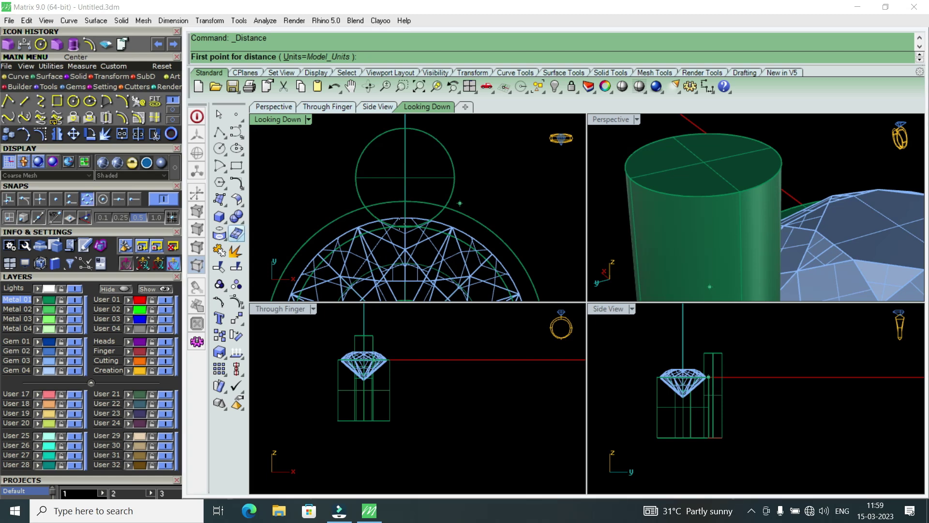
left_click(636, 179)
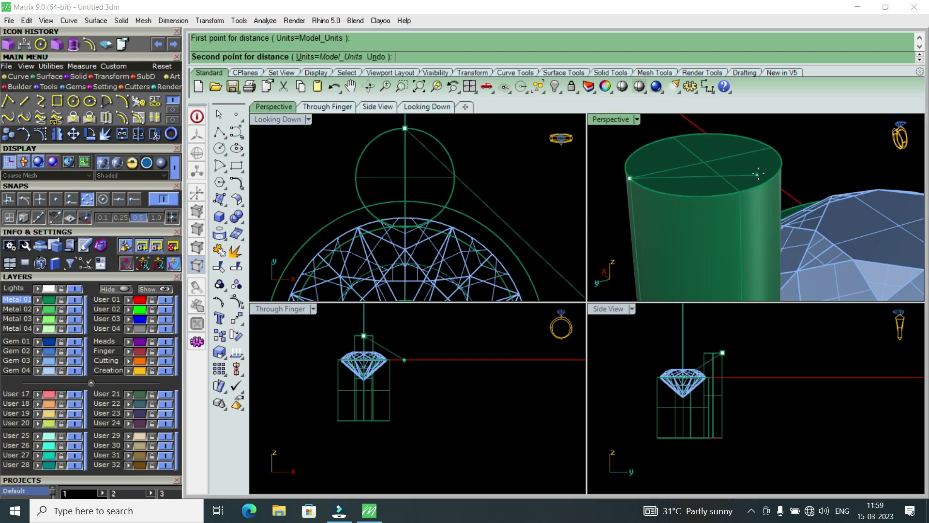
left_click(770, 157)
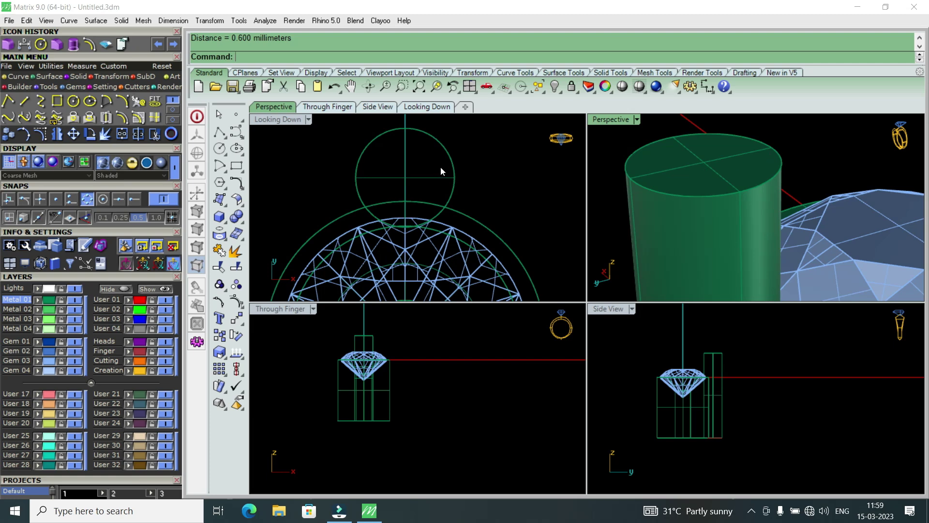
double_click(611, 119)
Try a 0.35 fillet on the post's top edge, then undo it.
right_click_drag(608, 163, 568, 218)
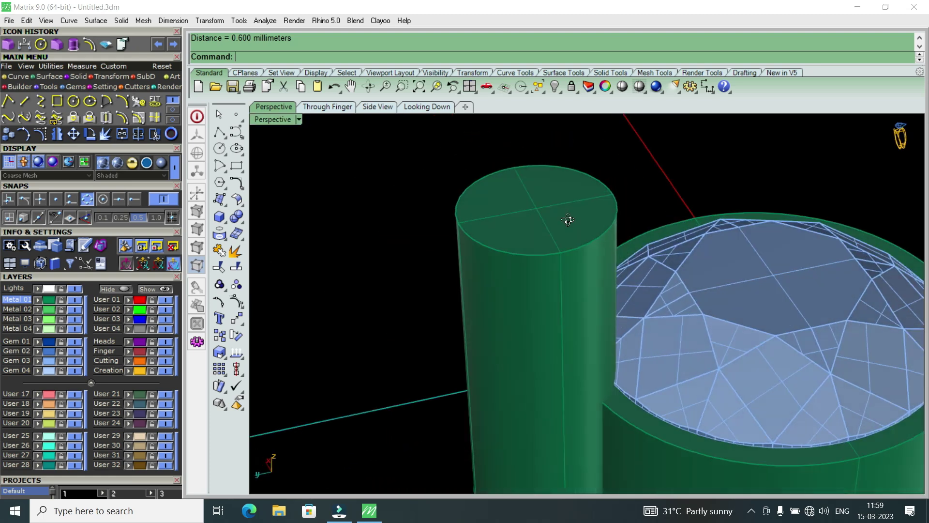
left_click(9, 45)
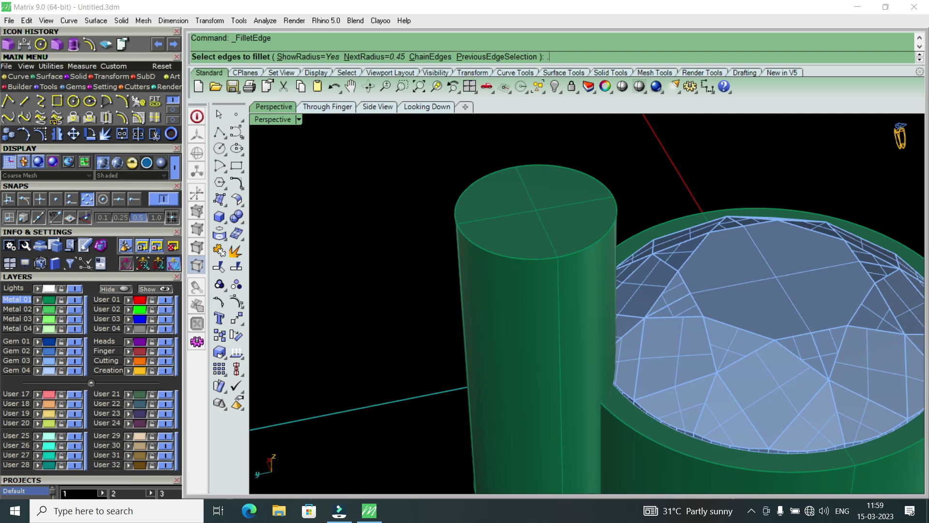
type("35")
key("Return")
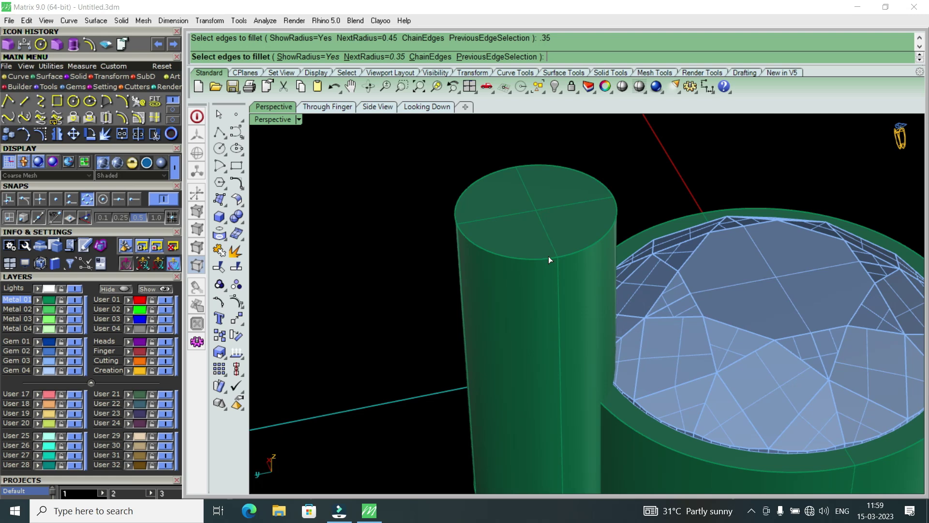
left_click(548, 257)
key("Return")
key("Return")
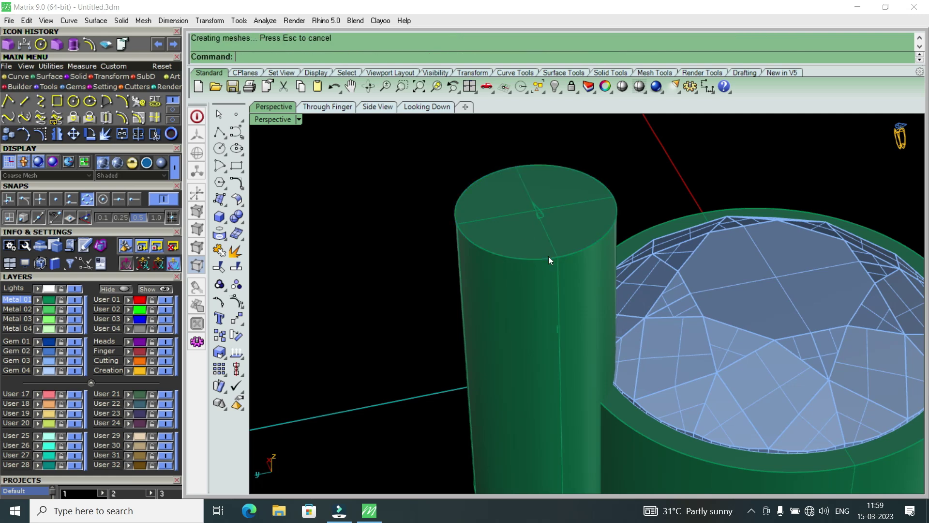
mouse_move(551, 256)
right_mouse_down()
mouse_move(579, 261)
mouse_move(499, 271)
right_mouse_up()
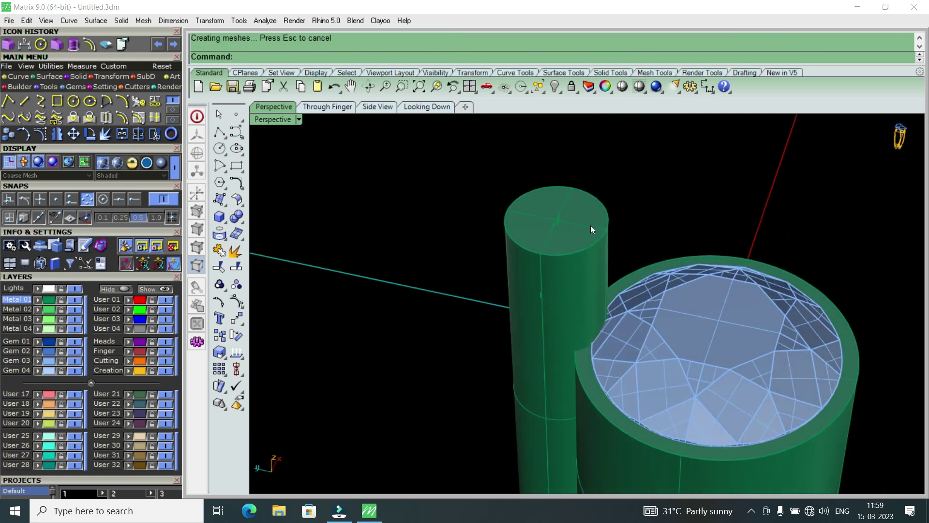
scroll(590, 226, "up", 2)
key("ctrl+z")
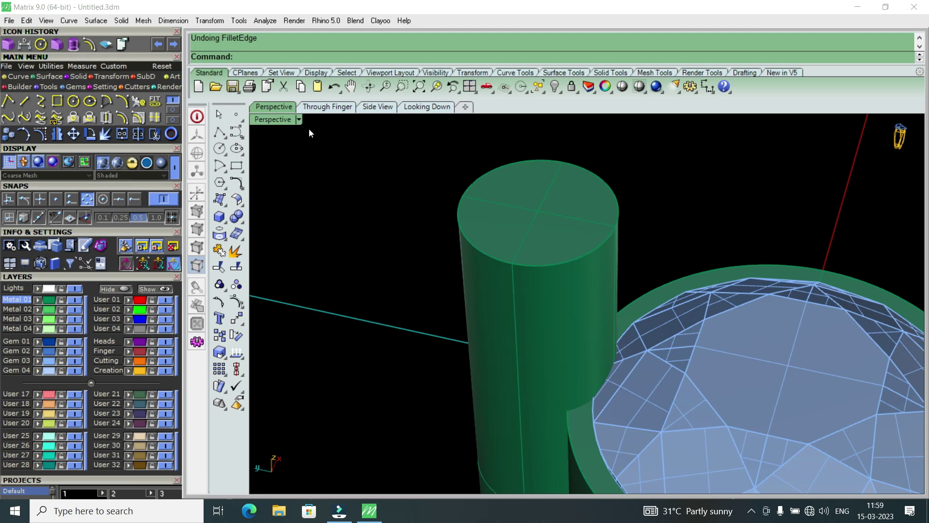
Fillet the post's top edge at 0.25 to give it a rounded dome.
double_click(287, 121)
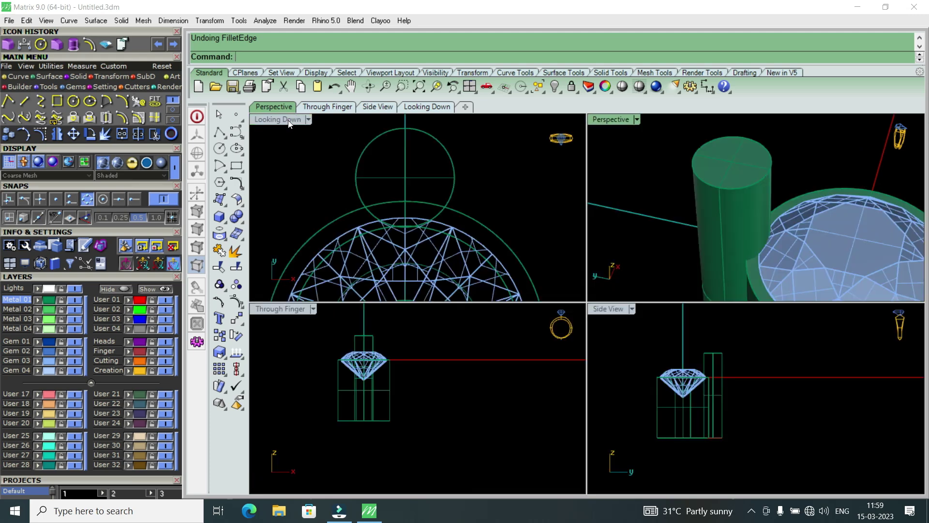
double_click(611, 119)
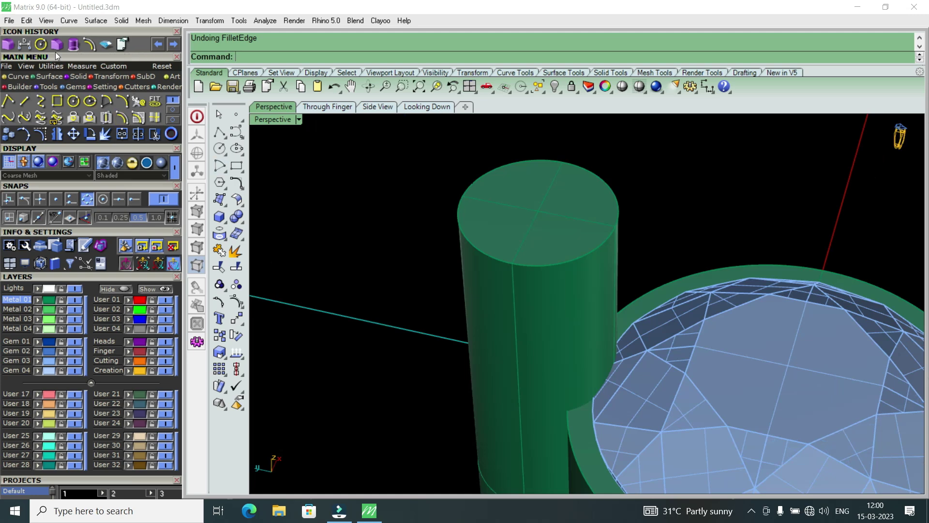
right_click(522, 175)
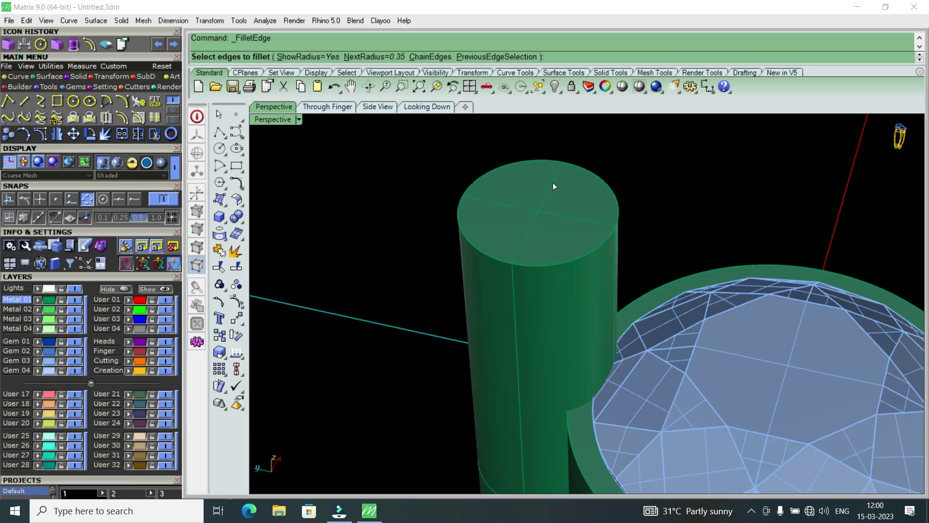
type(".25")
key("Return")
left_click(599, 246)
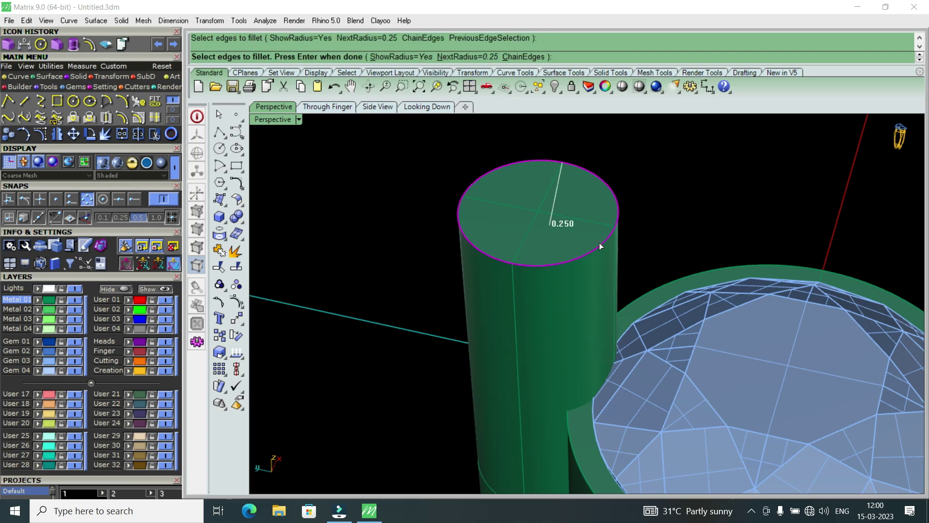
key("Return")
key("Return")
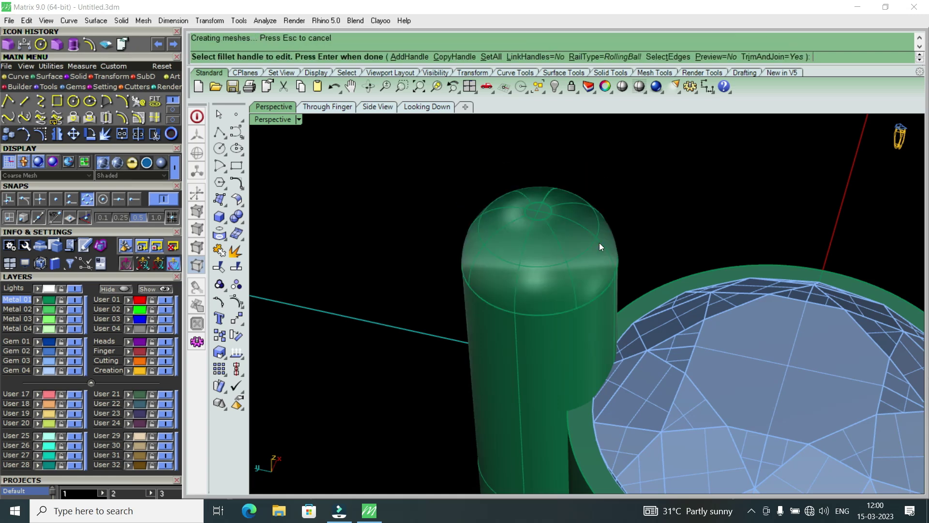
mouse_move(578, 261)
right_mouse_down()
mouse_move(542, 274)
mouse_move(549, 272)
right_mouse_up()
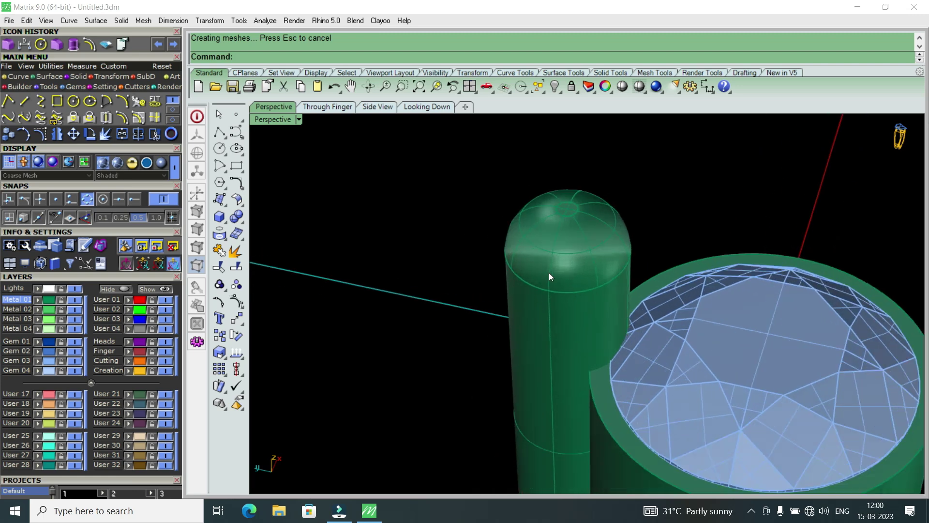
double_click(277, 117)
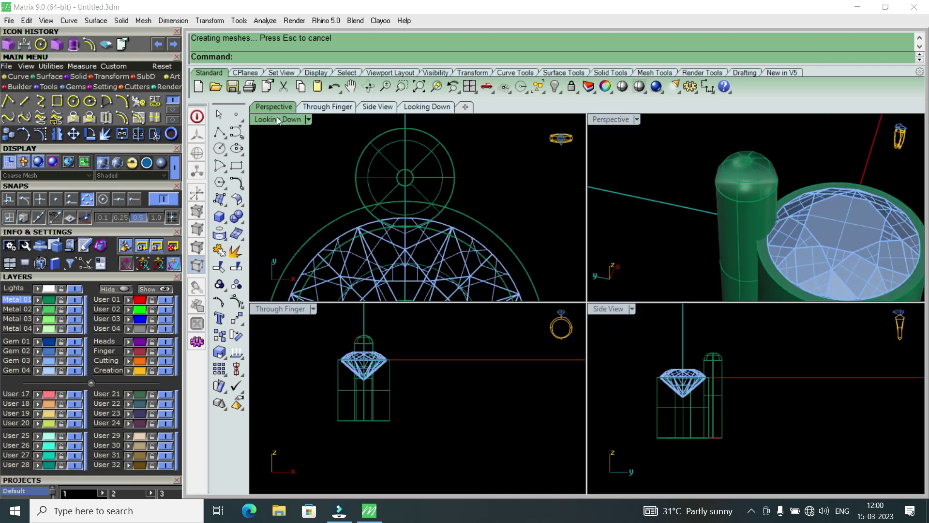
Inspect the 0.25-domed post from above in the maximized Perspective view.
double_click(277, 117)
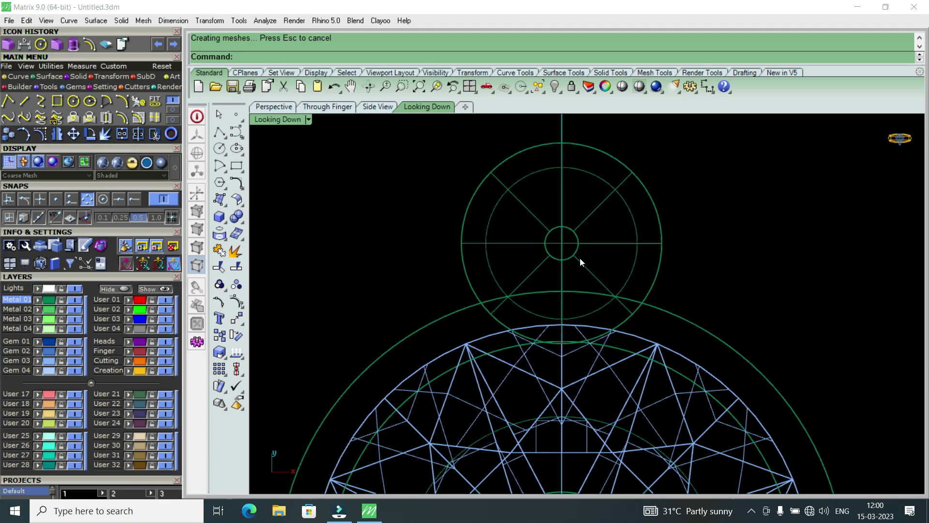
double_click(294, 118)
double_click(612, 118)
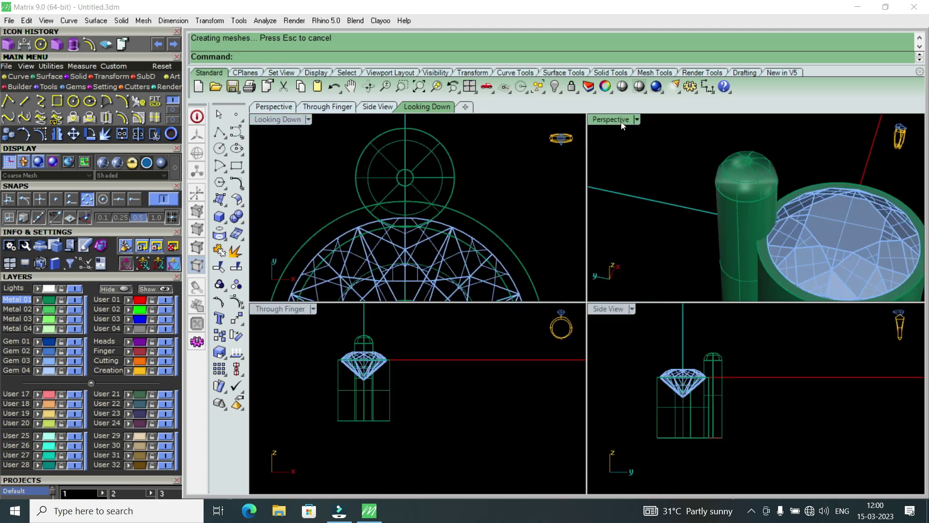
mouse_move(591, 256)
right_mouse_down()
mouse_move(583, 357)
mouse_move(566, 238)
mouse_move(576, 217)
mouse_move(586, 323)
mouse_move(595, 202)
right_mouse_up()
scroll(577, 216, "up", 2)
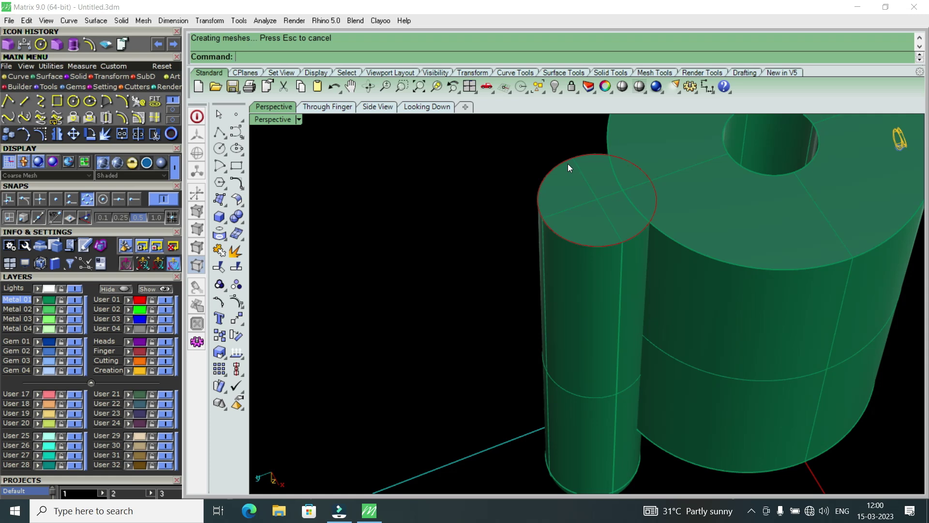
mouse_move(582, 205)
right_mouse_down()
mouse_move(588, 200)
mouse_move(580, 250)
mouse_move(587, 308)
right_mouse_up()
scroll(567, 266, "up", 4)
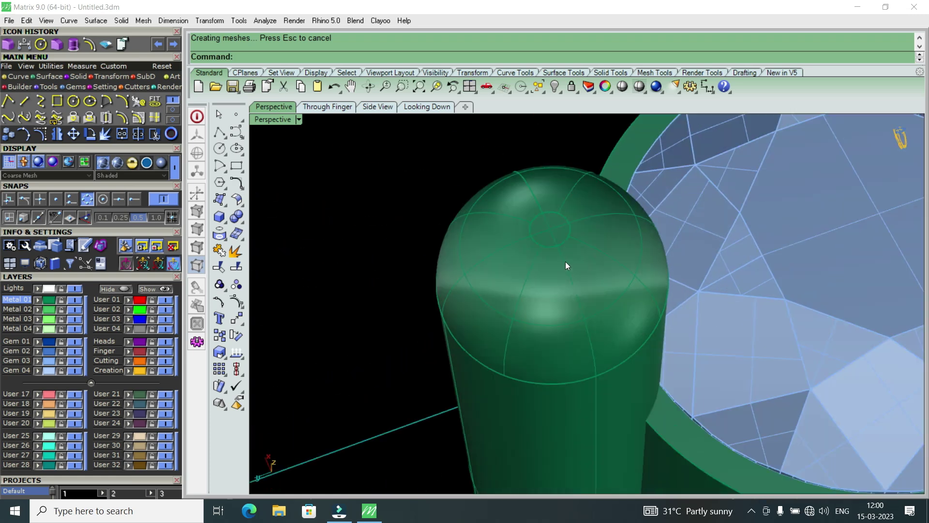
scroll(582, 229, "down", 5)
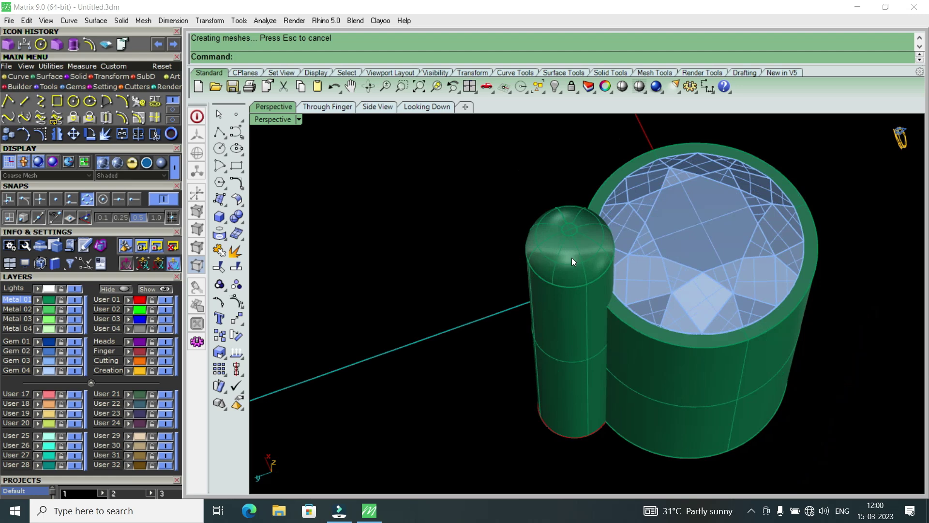
scroll(570, 260, "up", 2)
Undo the 0.25 fillet, leaving the post with a flat square-edged top.
mouse_move(577, 257)
right_mouse_down()
mouse_move(567, 241)
mouse_move(573, 214)
right_mouse_up()
scroll(573, 210, "down", 2)
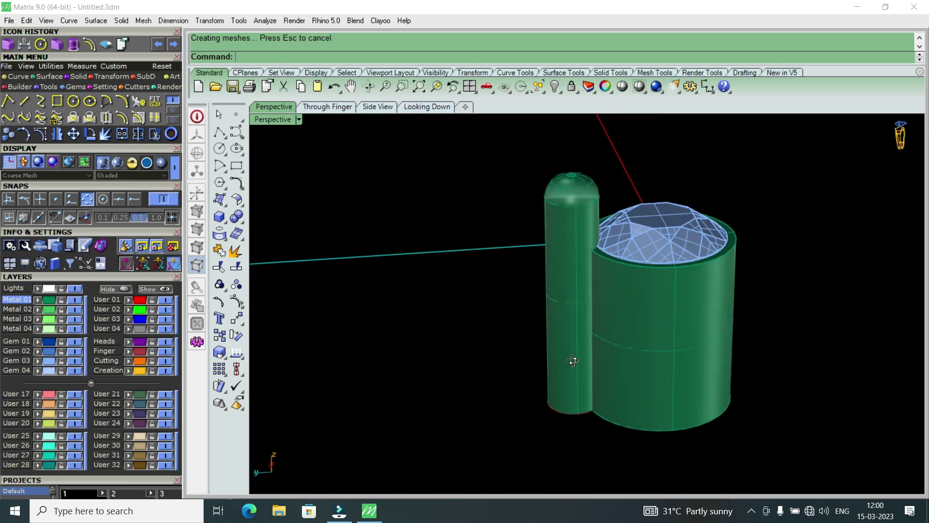
scroll(585, 213, "up", 2)
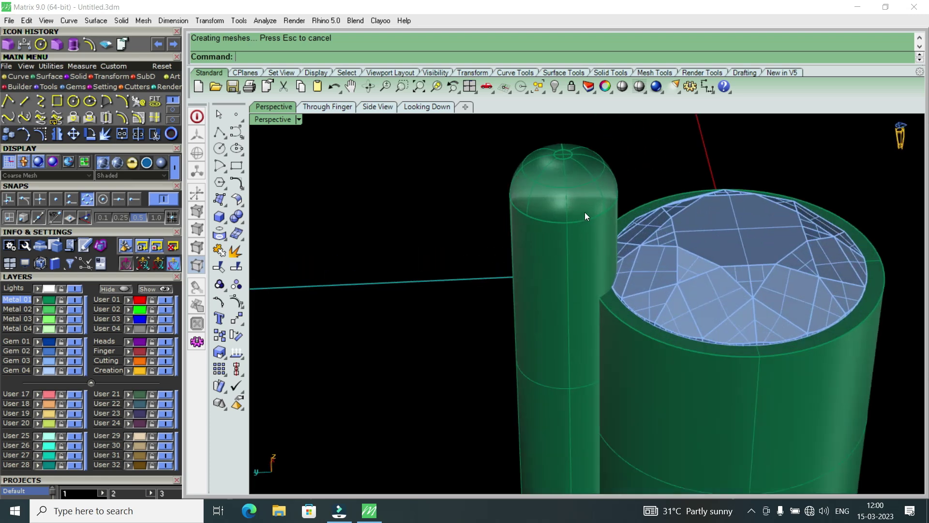
scroll(585, 213, "down", 2)
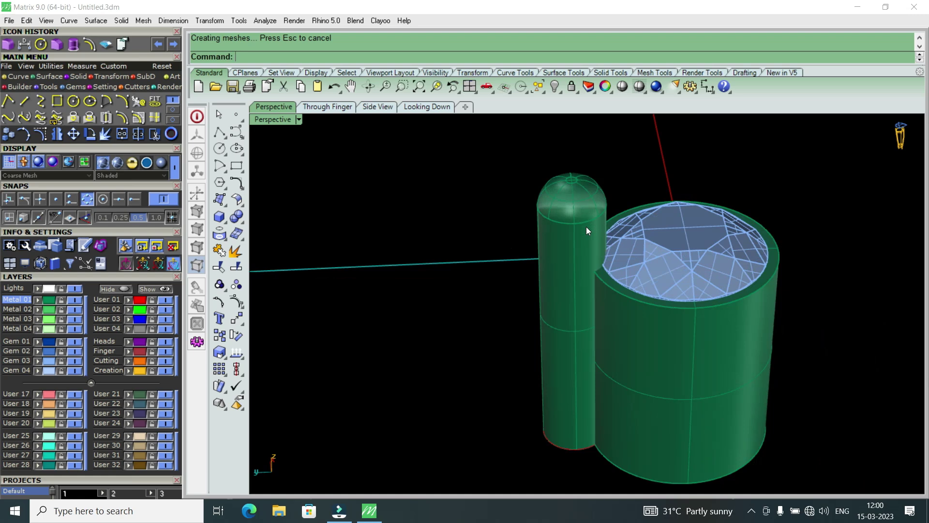
key("ctrl+z")
scroll(585, 182, "up", 2)
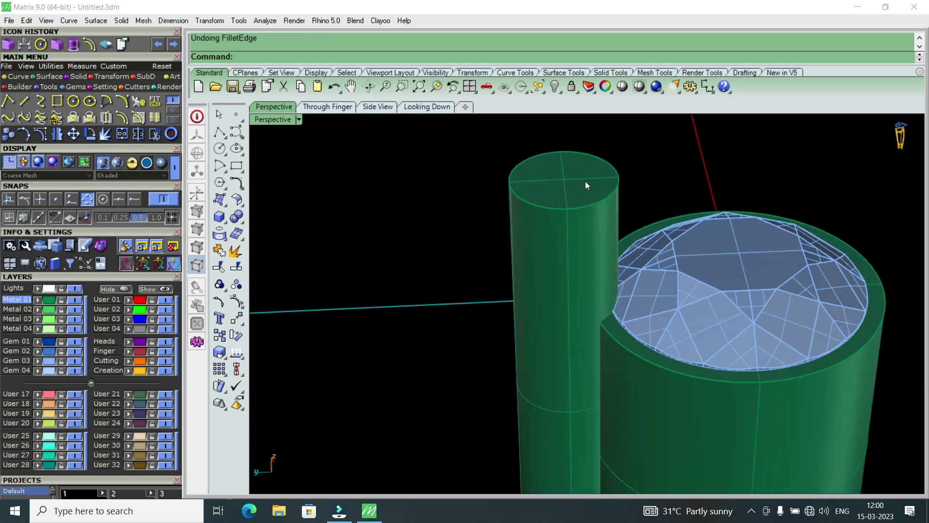
Reapply a 0.25 fillet to the post's top circular edge and orbit to check it.
left_click(7, 45)
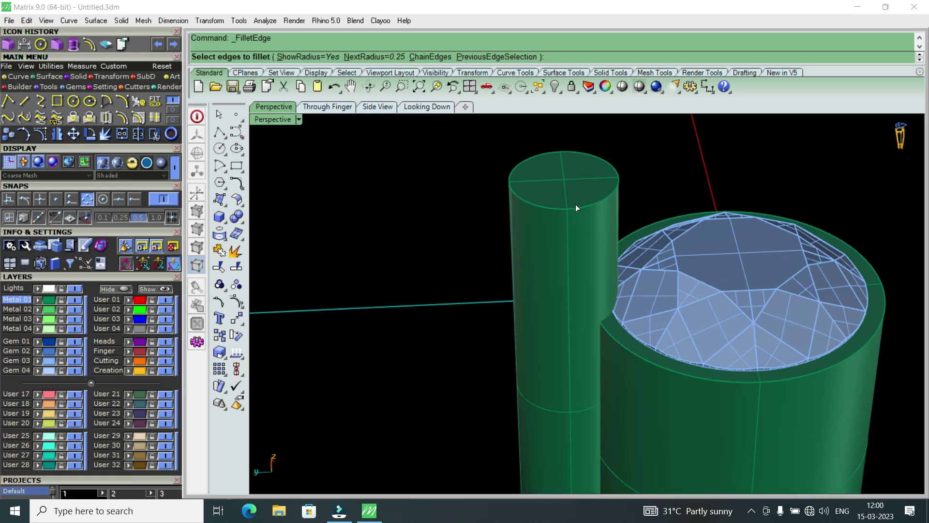
type("25")
key("Return")
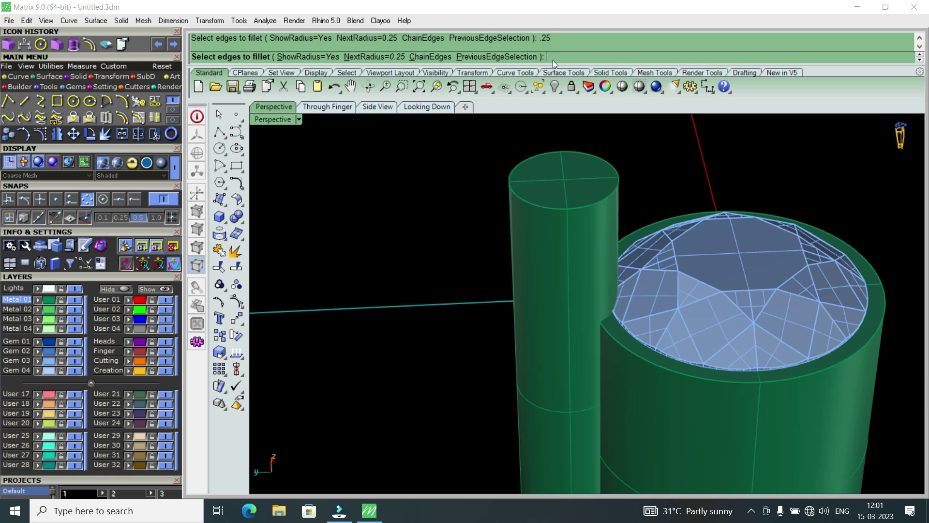
left_click(594, 206)
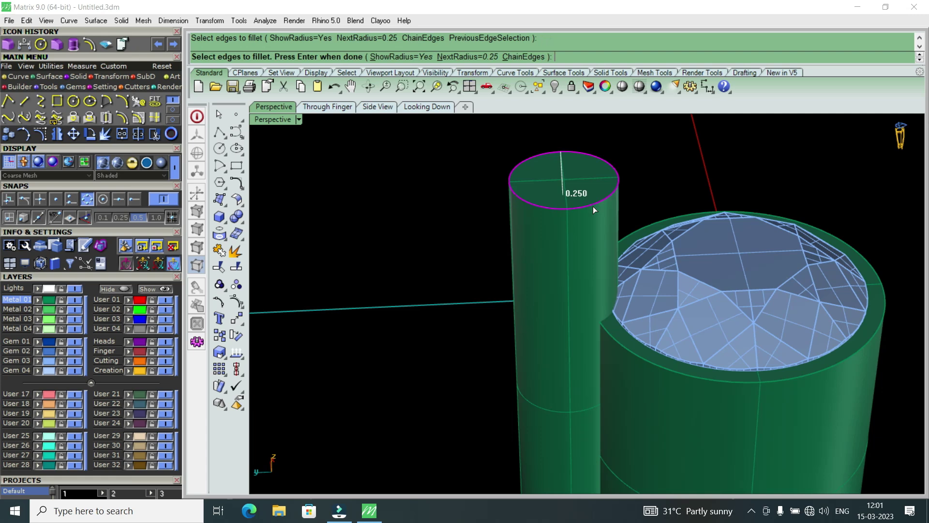
key("Return")
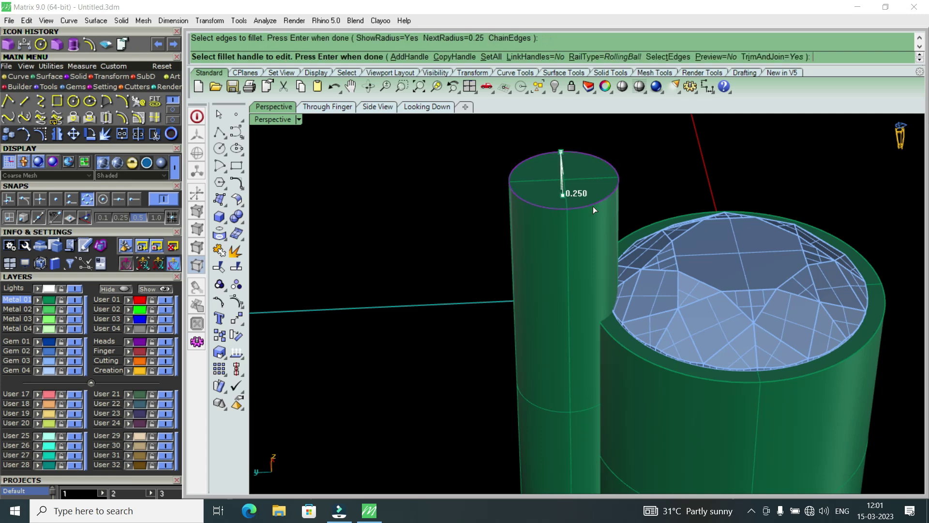
key("Return")
mouse_move(594, 210)
right_mouse_down()
mouse_move(440, 198)
mouse_move(618, 208)
mouse_move(625, 228)
mouse_move(431, 211)
right_mouse_up()
mouse_move(599, 233)
right_mouse_down()
mouse_move(621, 260)
mouse_move(571, 371)
mouse_move(600, 247)
mouse_move(557, 297)
mouse_move(313, 145)
right_mouse_up()
double_click(286, 125)
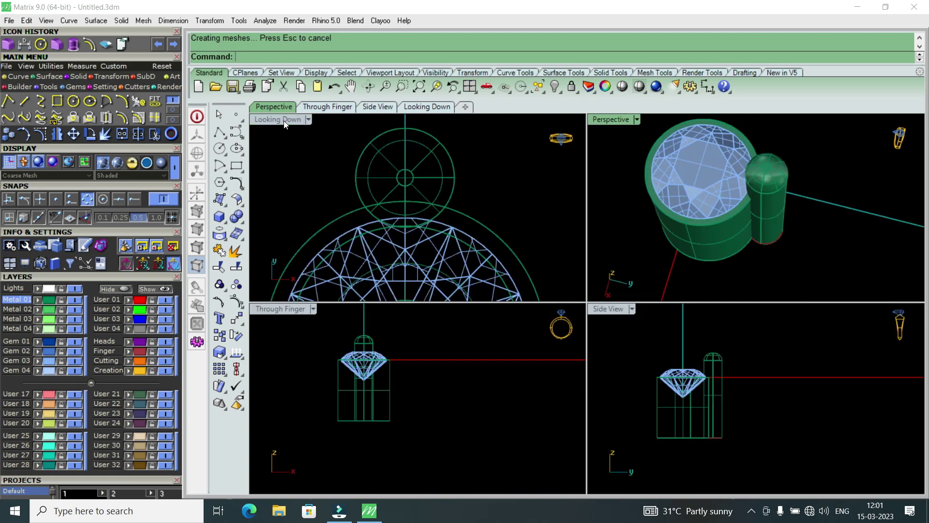
Select the domed post in the full-size Looking Down view and show the Transform tools.
scroll(539, 236, "down", 3)
scroll(573, 241, "up", 1)
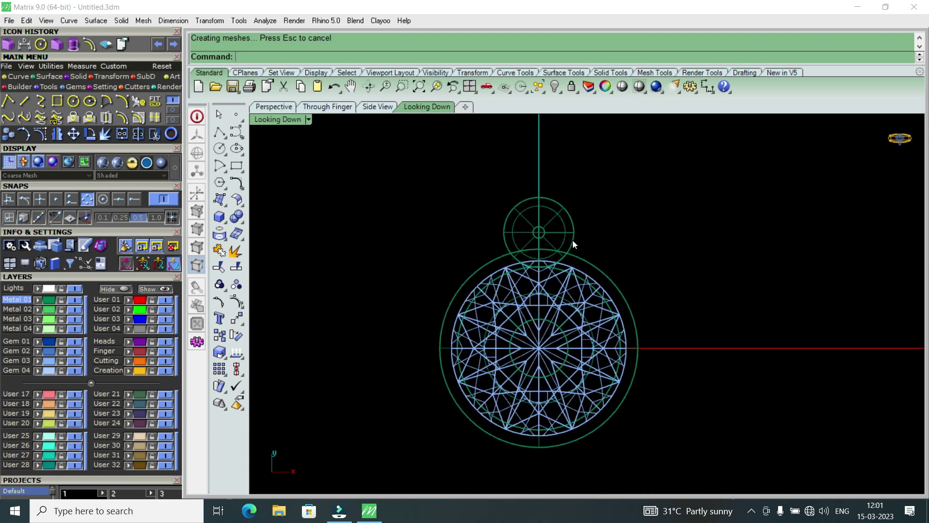
scroll(567, 232, "up", 2)
left_click(565, 230)
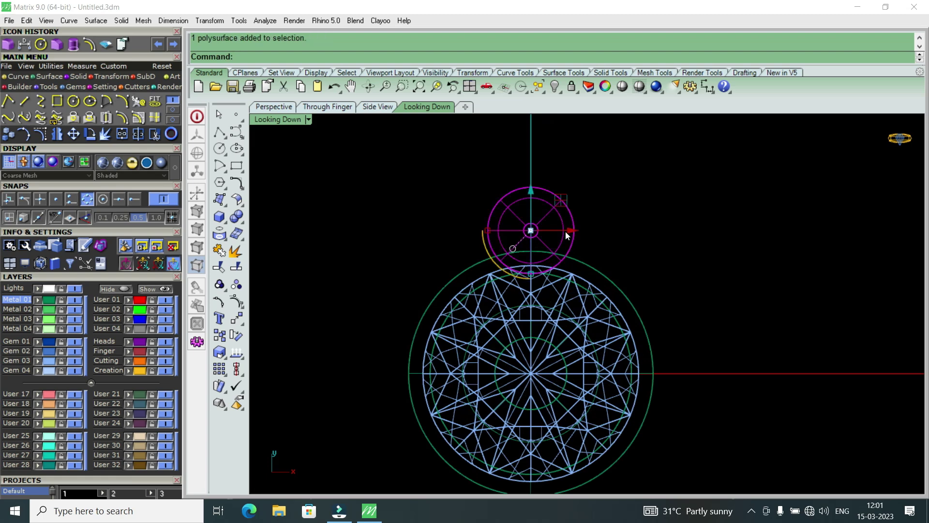
scroll(574, 255, "down", 2)
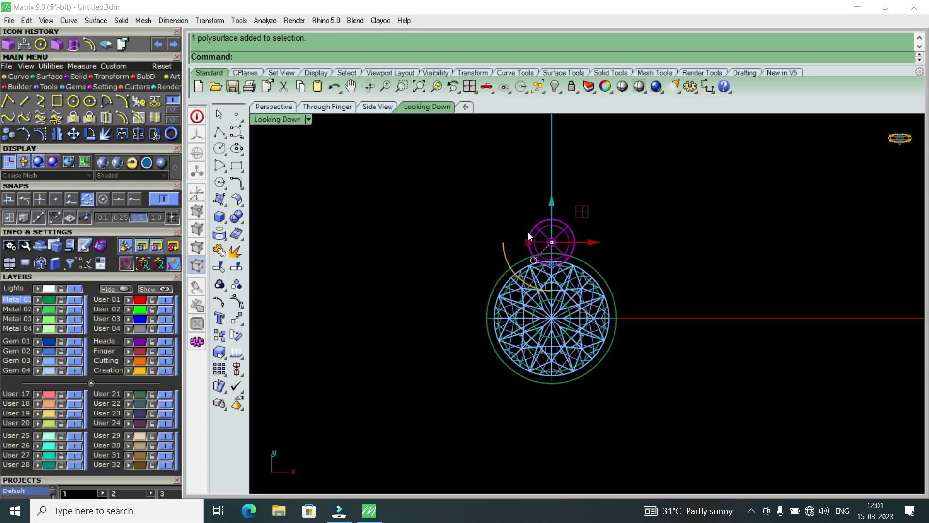
scroll(570, 272, "up", 1)
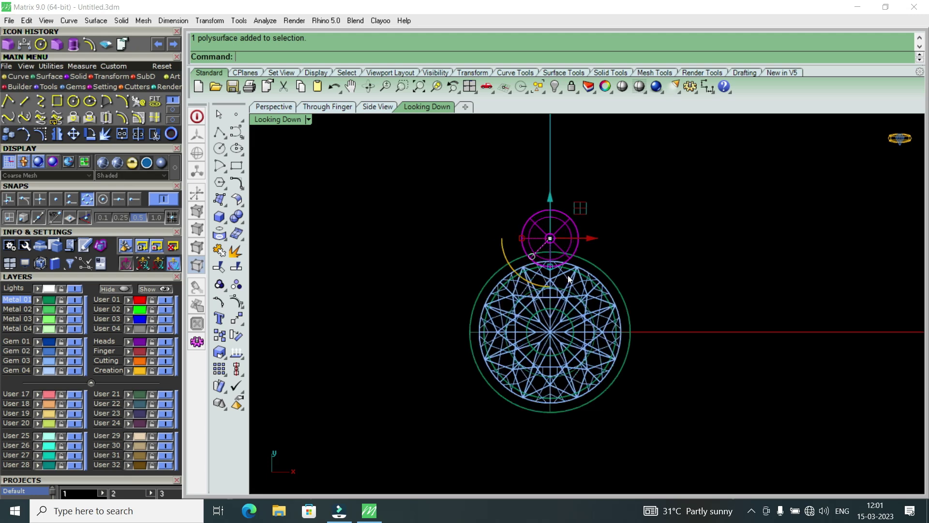
double_click(297, 119)
right_click_drag(708, 194, 724, 235)
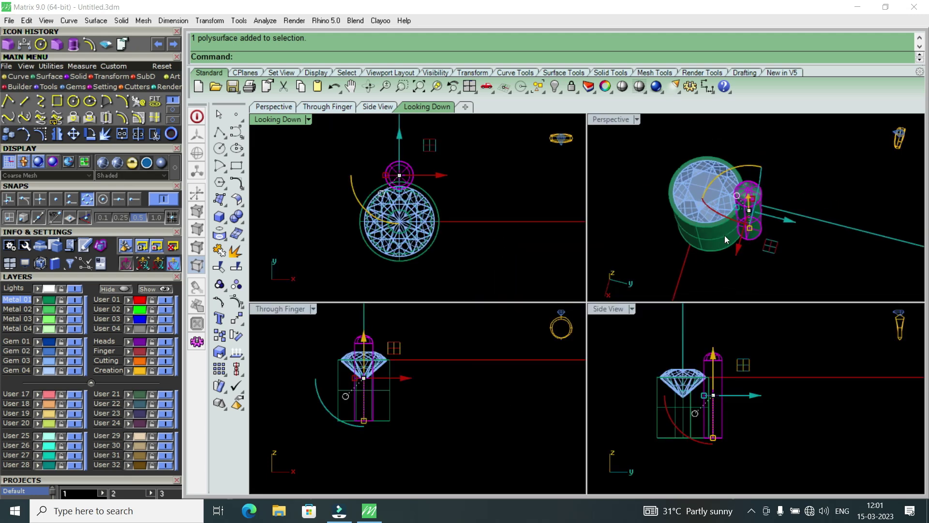
double_click(295, 119)
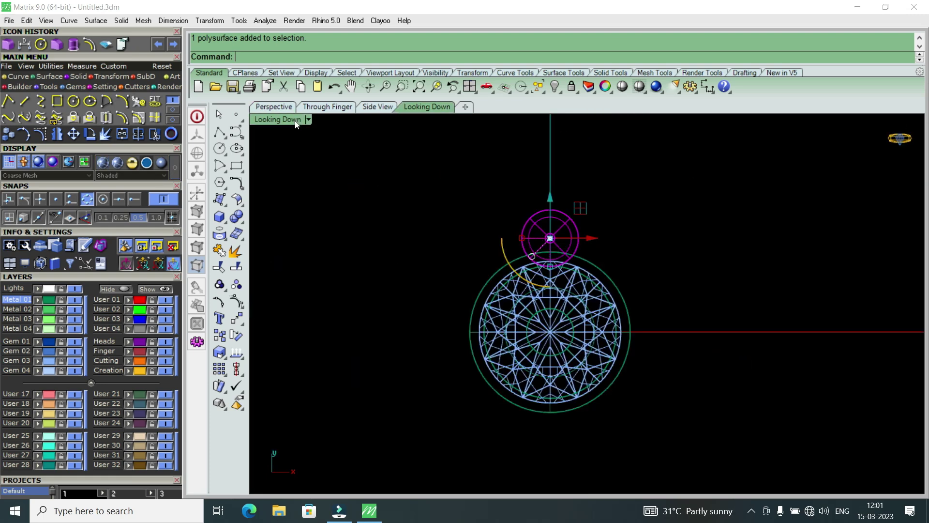
left_click(108, 76)
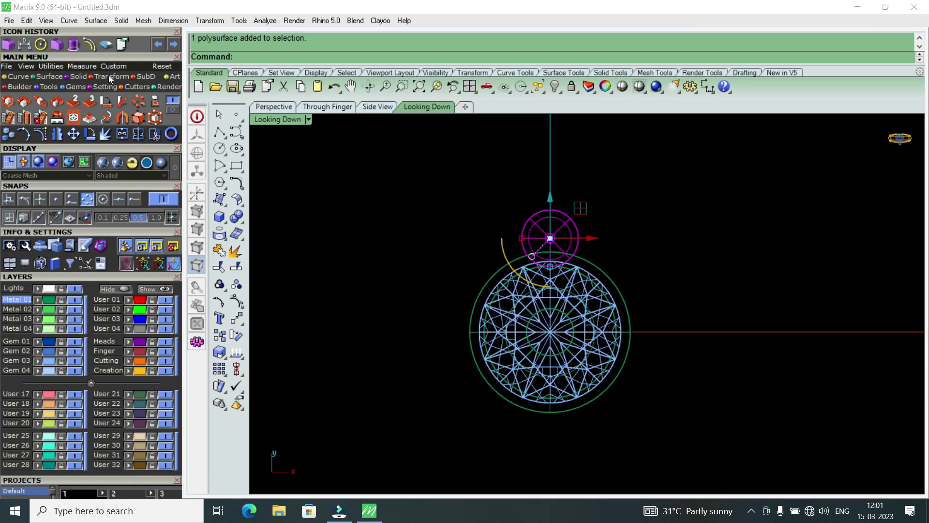
left_click(143, 105)
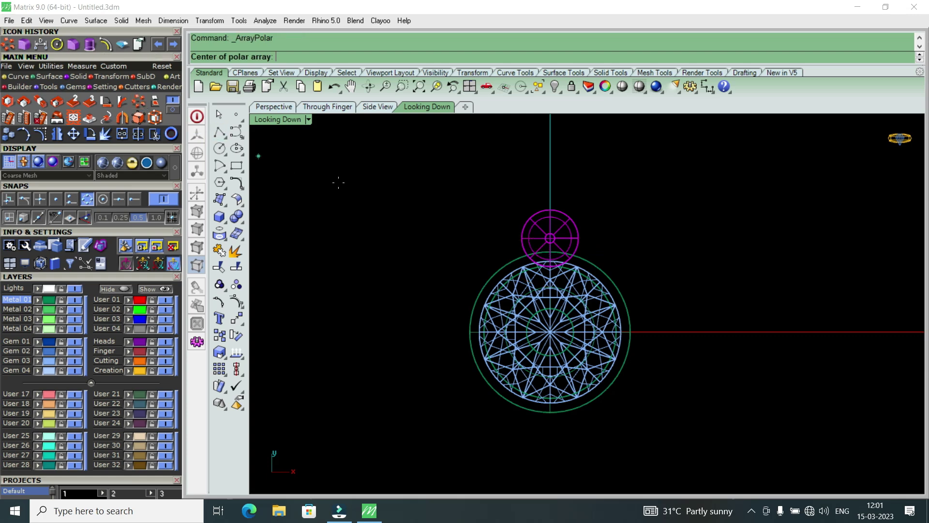
type("0")
key("Return")
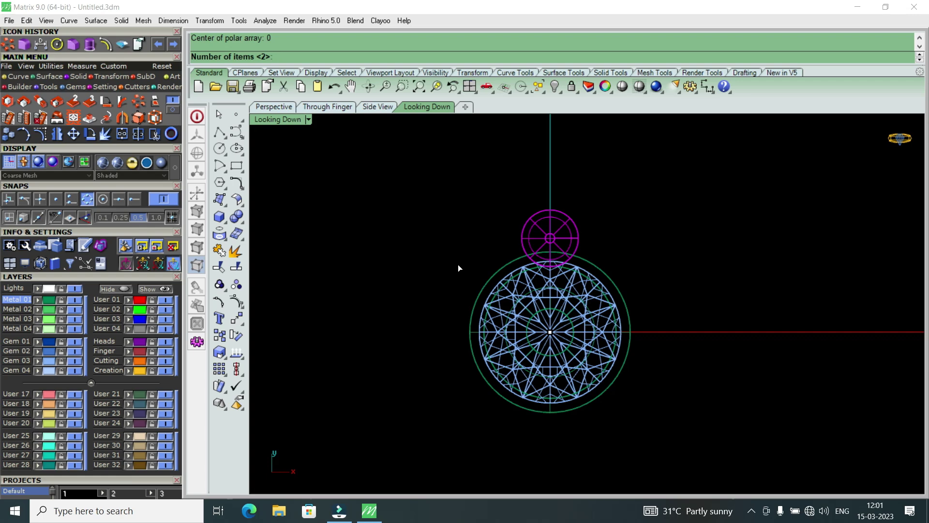
type("4")
key("Return")
key("Return")
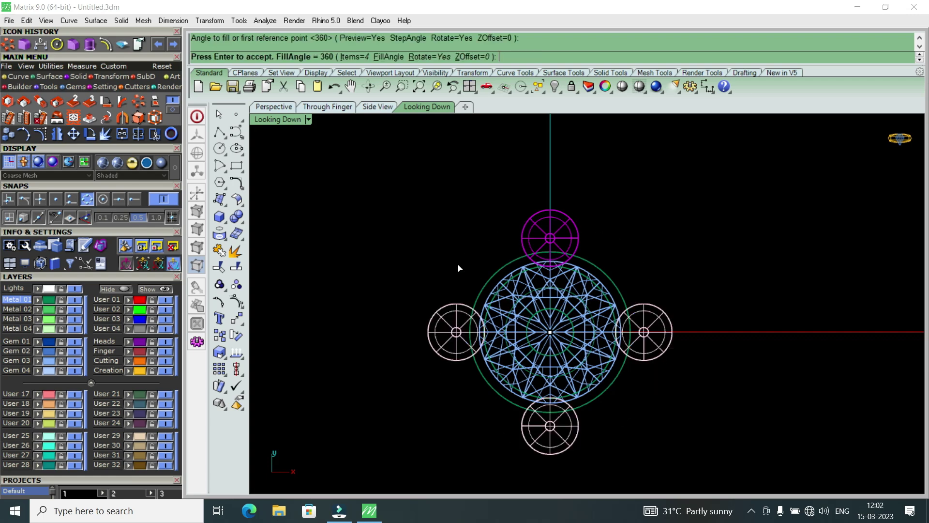
key("Return")
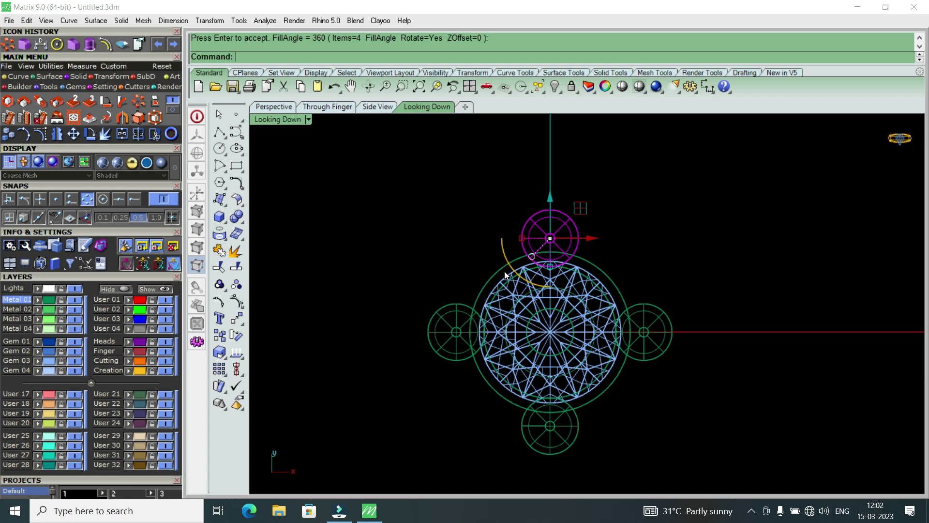
key("ctrl+z")
key("Escape")
left_click(541, 233)
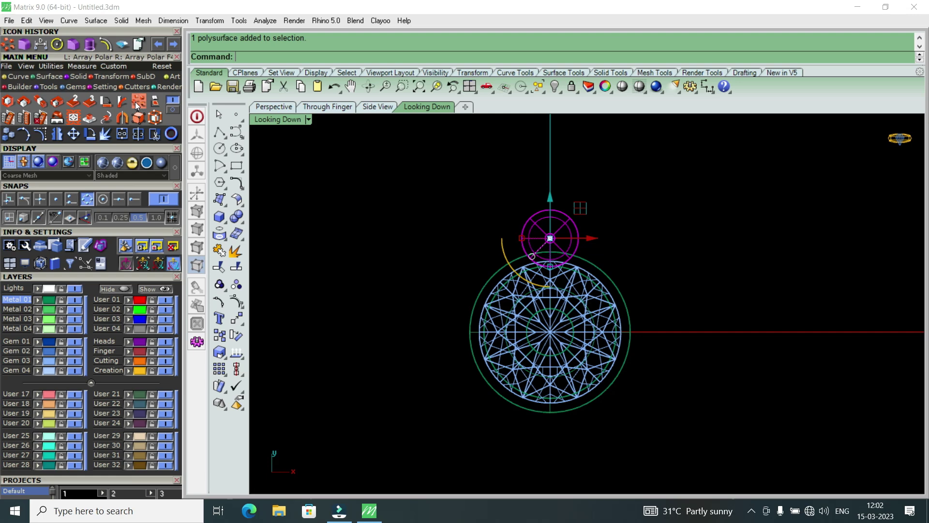
left_click(135, 102)
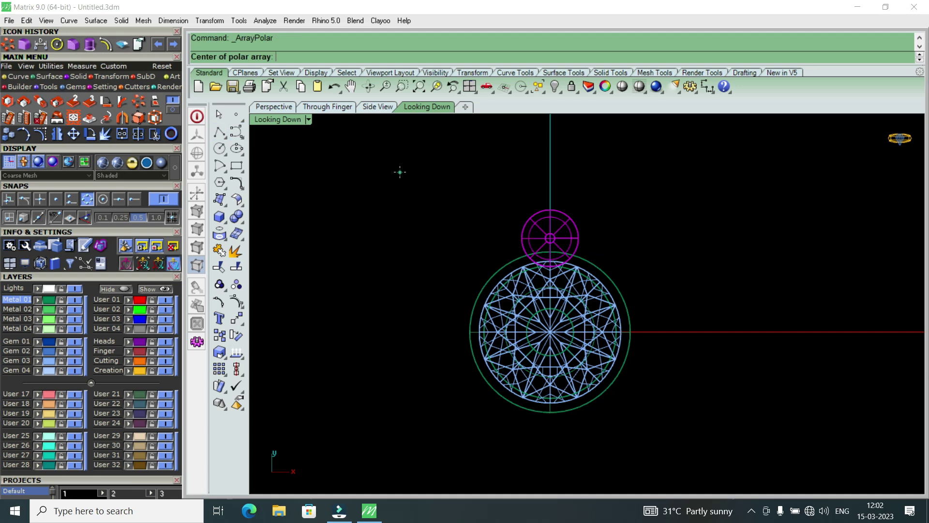
type("0")
key("Return")
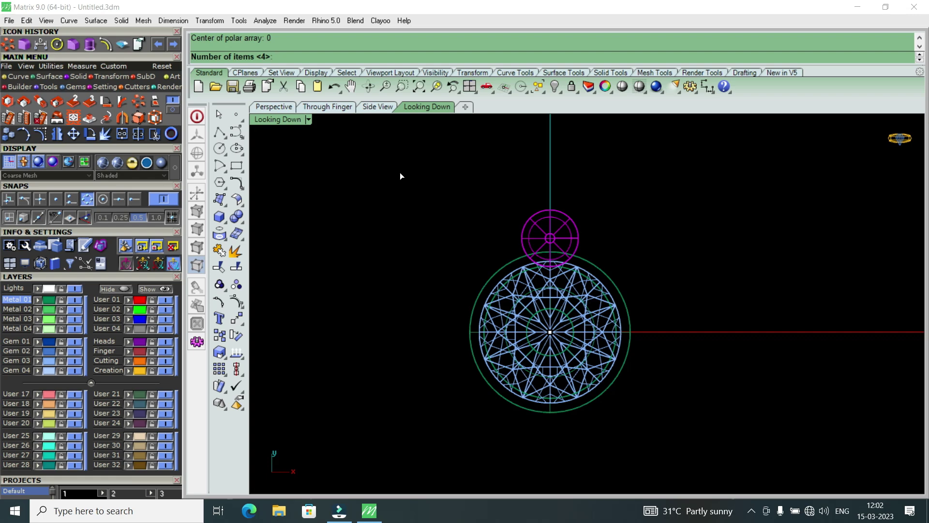
type("4")
key("Return")
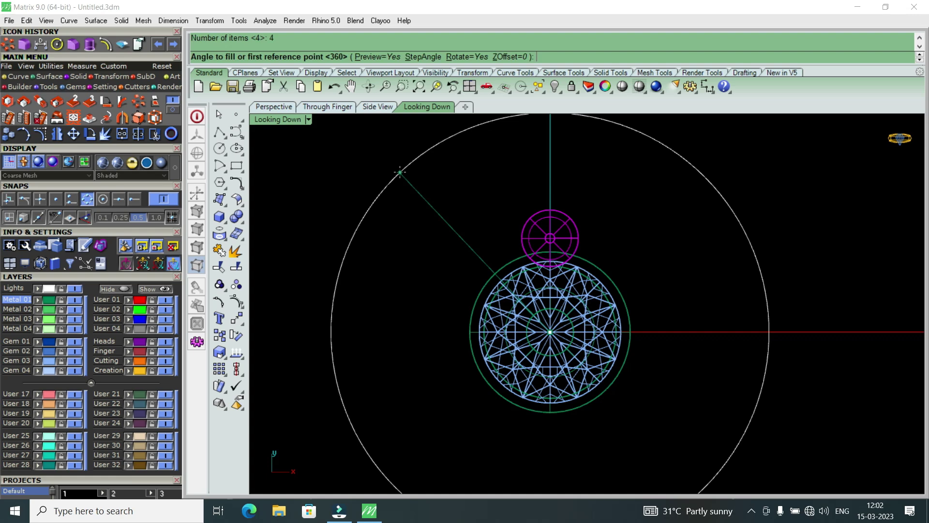
key("Return")
key("Return")
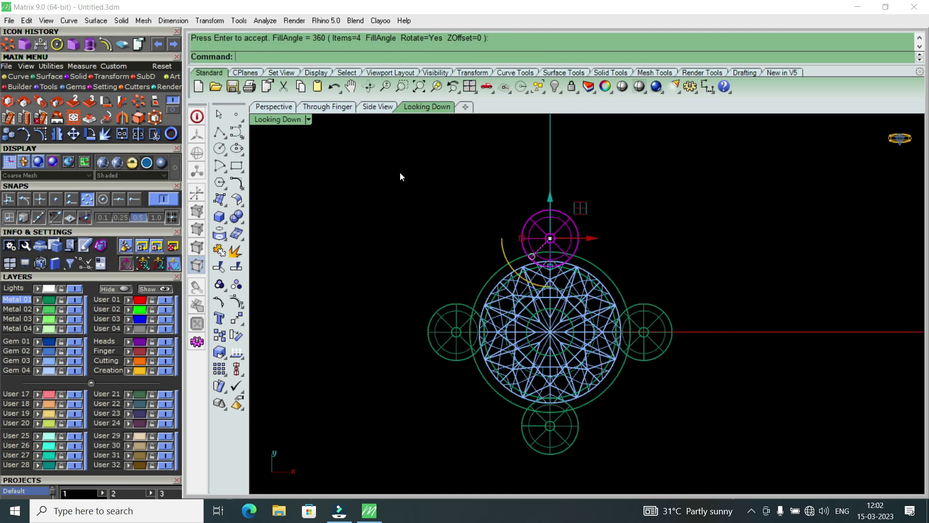
scroll(541, 245, "down", 2)
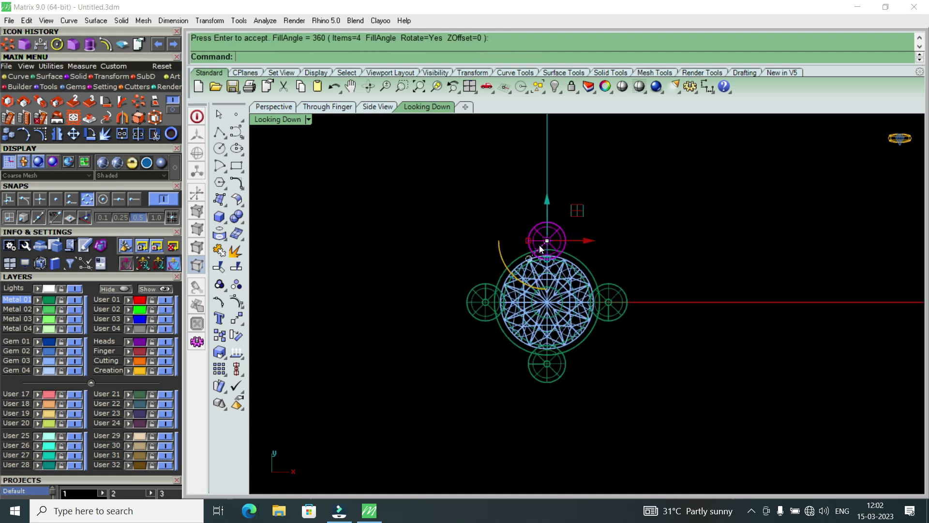
scroll(568, 295, "up", 2)
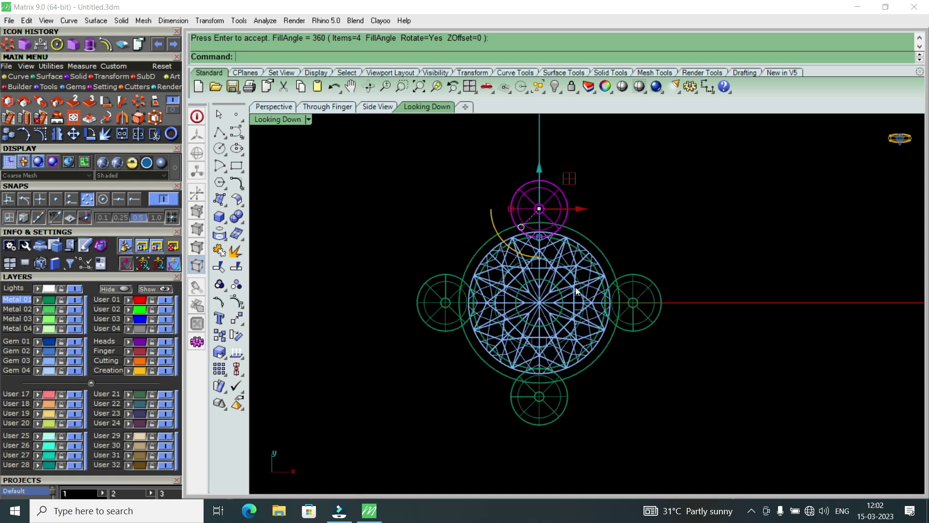
key("ctrl+z")
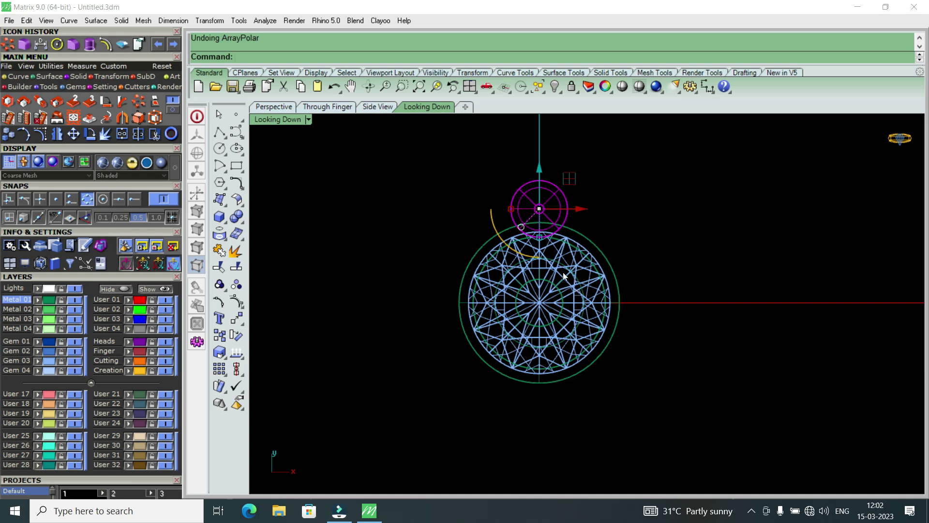
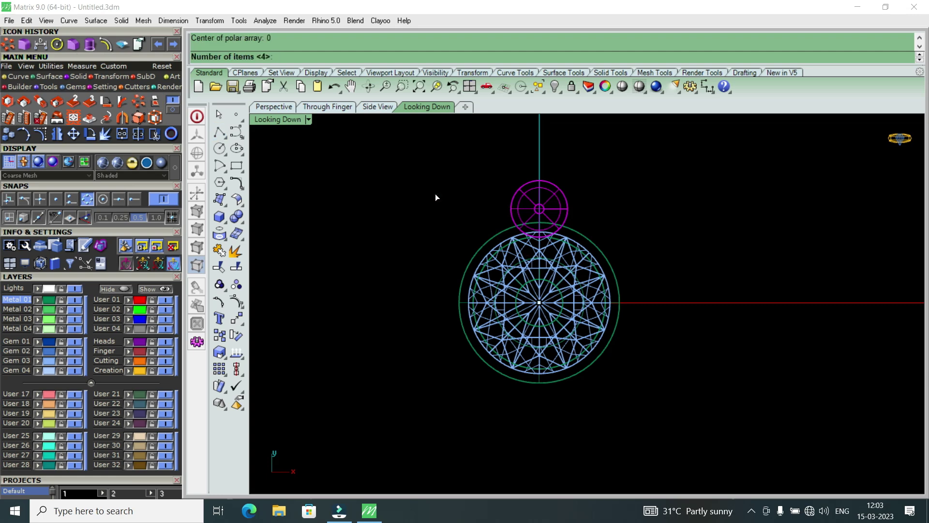
Polar-array the prong into 3 copies around the origin over a full 360 degrees.
type("3")
key("Return")
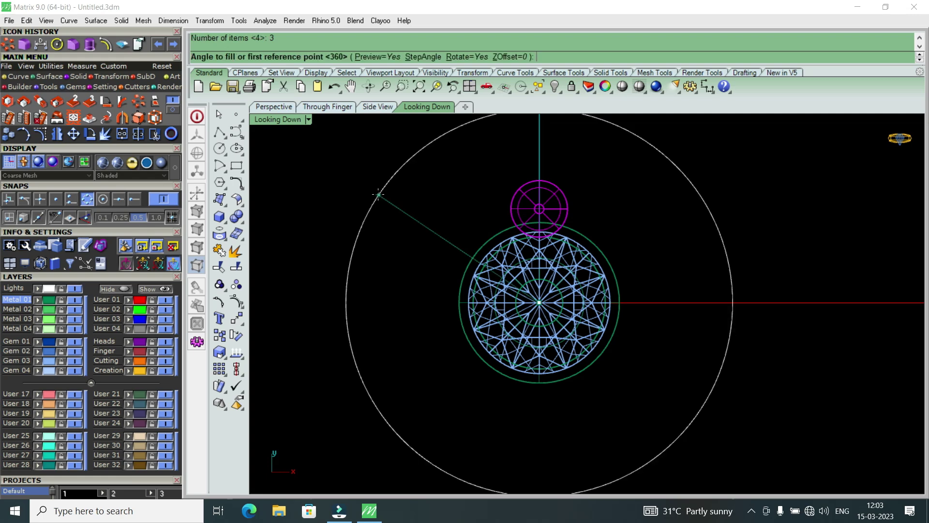
key("Return")
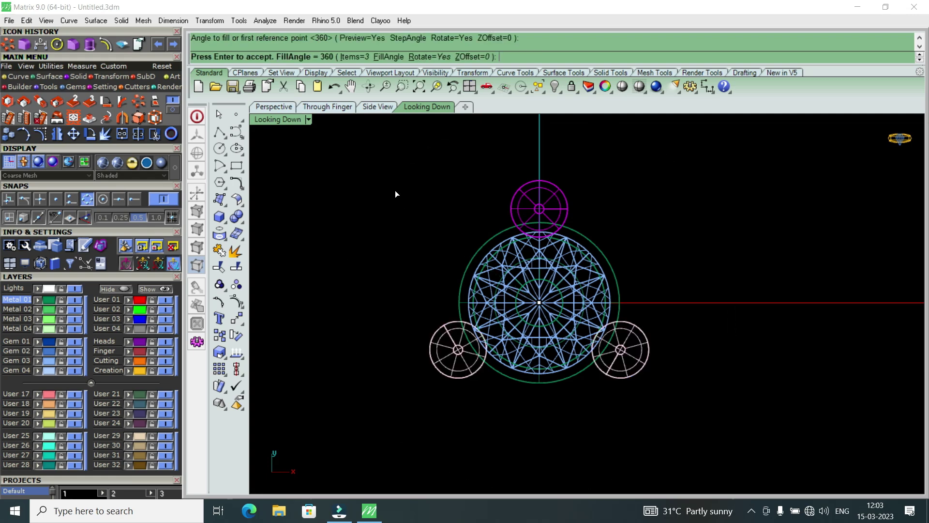
key("Return")
scroll(428, 248, "down", 1)
scroll(428, 248, "down", 1)
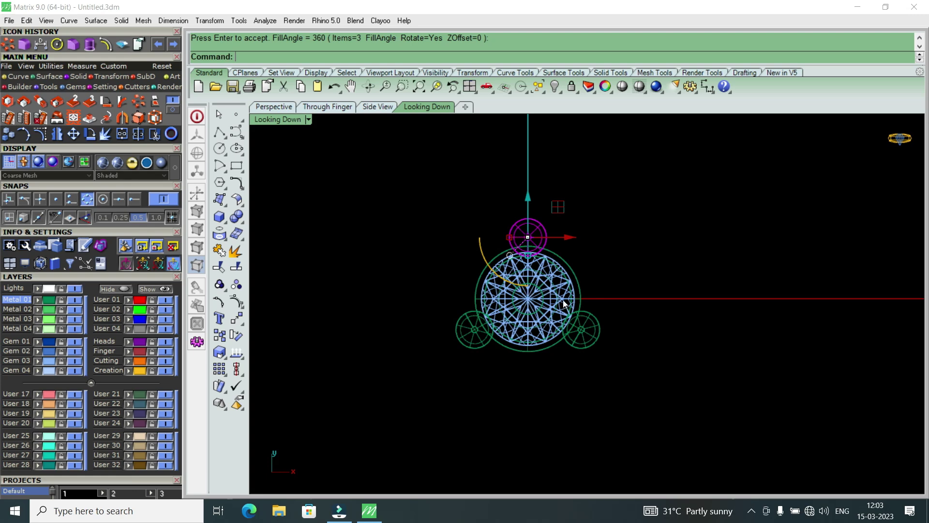
double_click(303, 119)
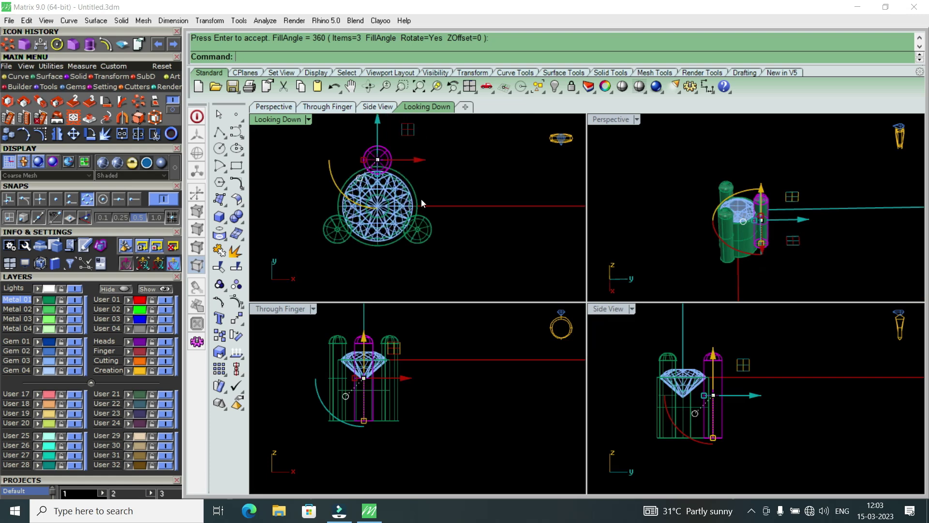
Copy the whole gem-and-prong head and place the duplicate to its left.
right_click_drag(395, 208, 415, 203)
key("Return")
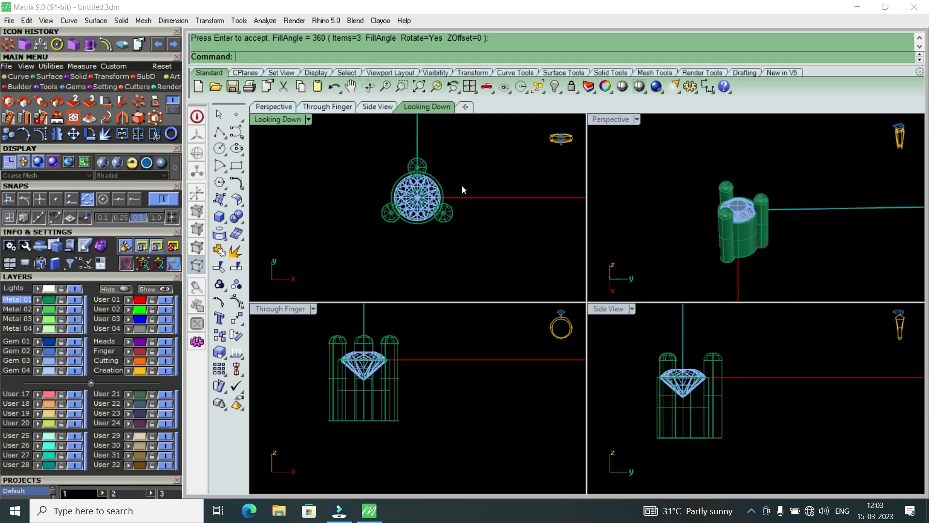
left_click_drag(486, 156, 379, 240)
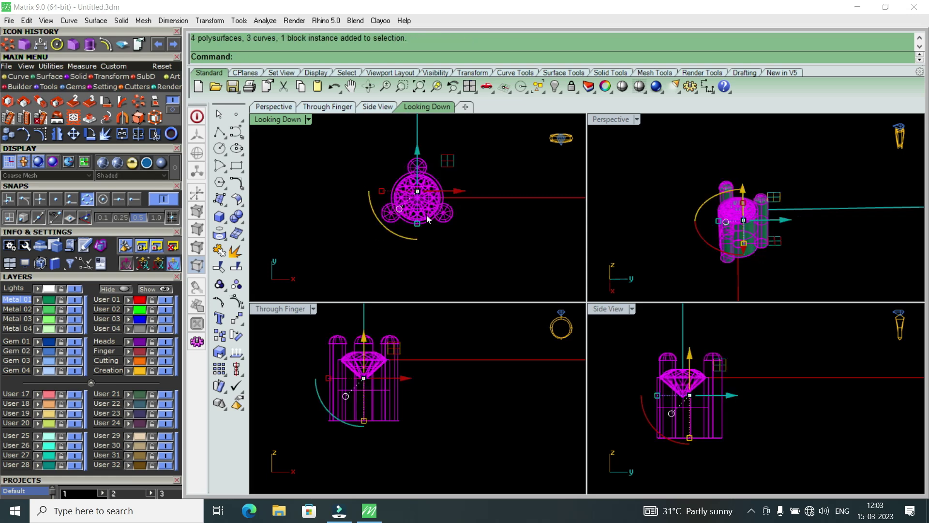
scroll(475, 208, "down", 2)
scroll(475, 209, "down", 2)
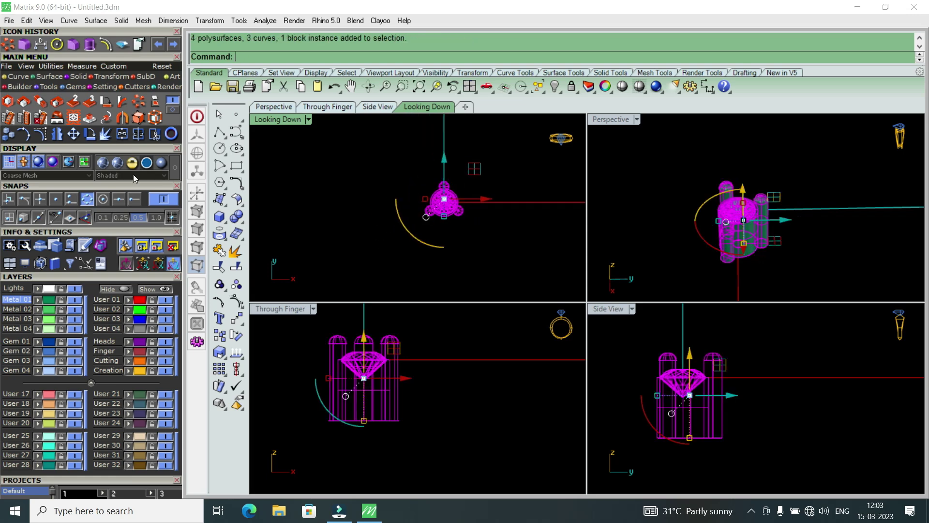
left_click(8, 134)
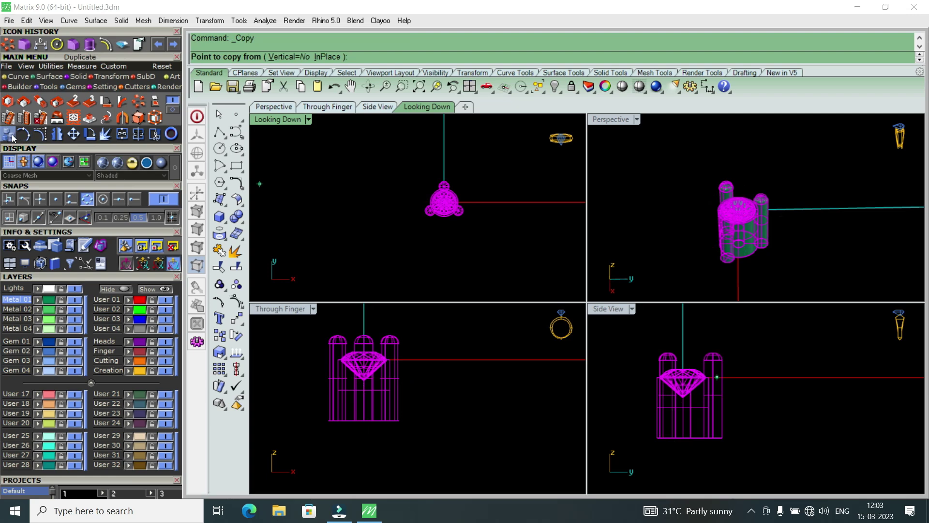
left_click(390, 202)
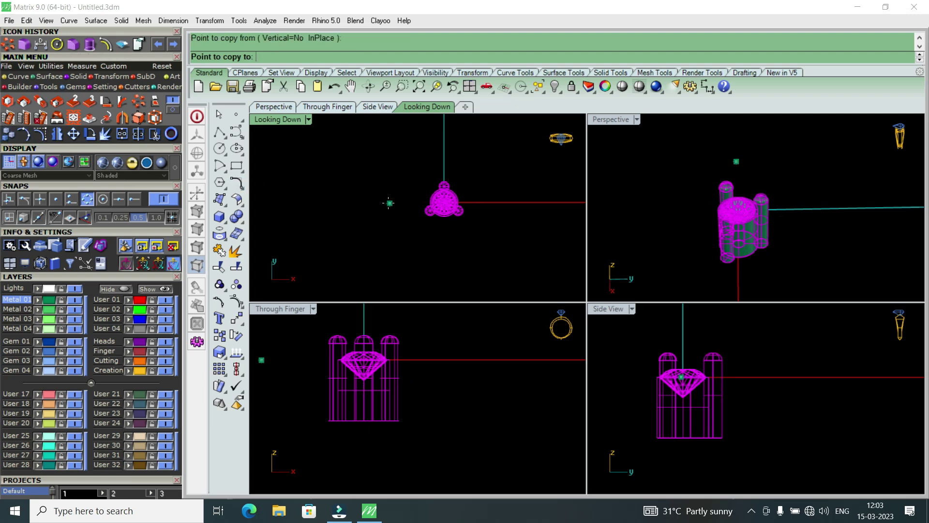
left_click(344, 202)
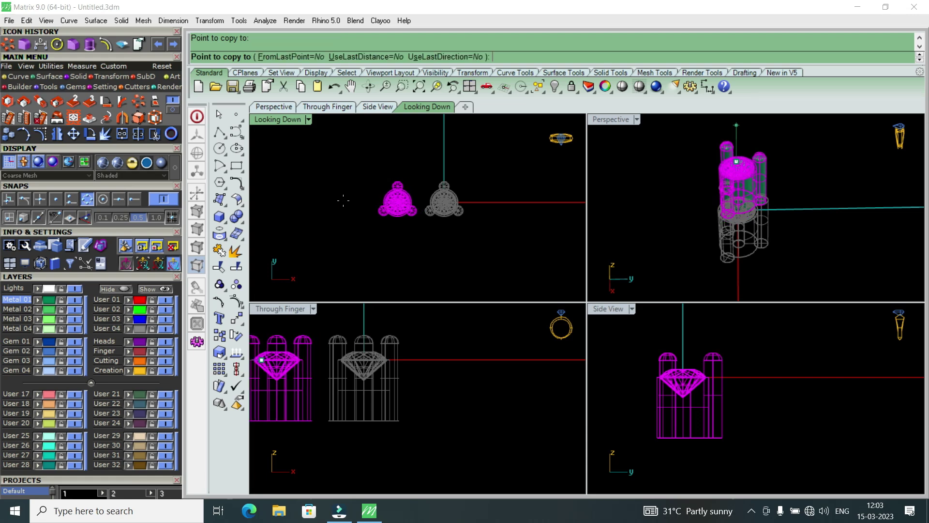
key("Return")
Select a lower prong of the right head.
scroll(400, 209, "up", 4)
scroll(388, 222, "down", 5)
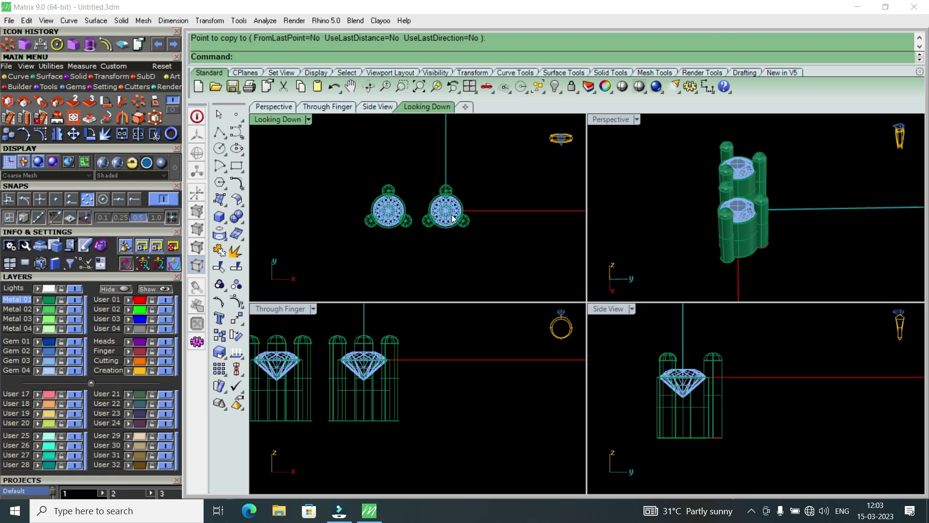
scroll(456, 213, "up", 4)
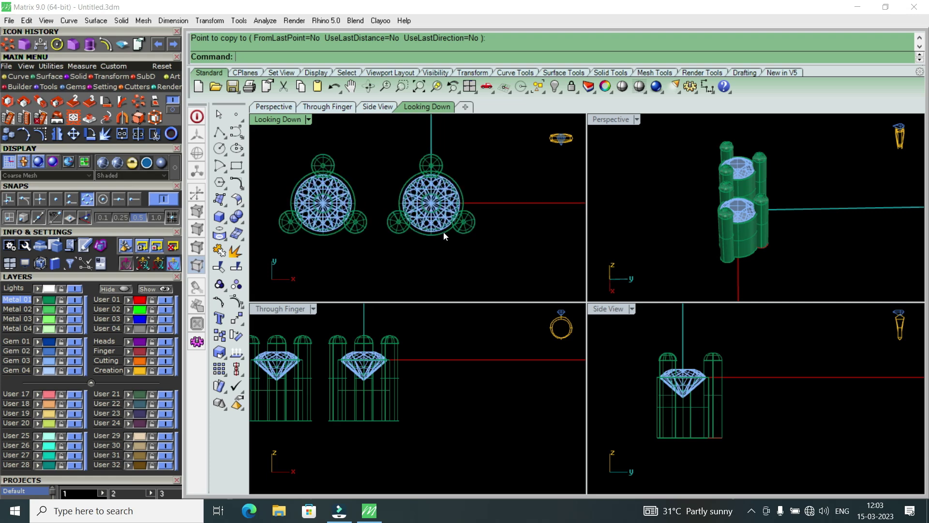
left_click(470, 225)
Delete the right head's two lower prongs and select its remaining top prong.
key("Delete")
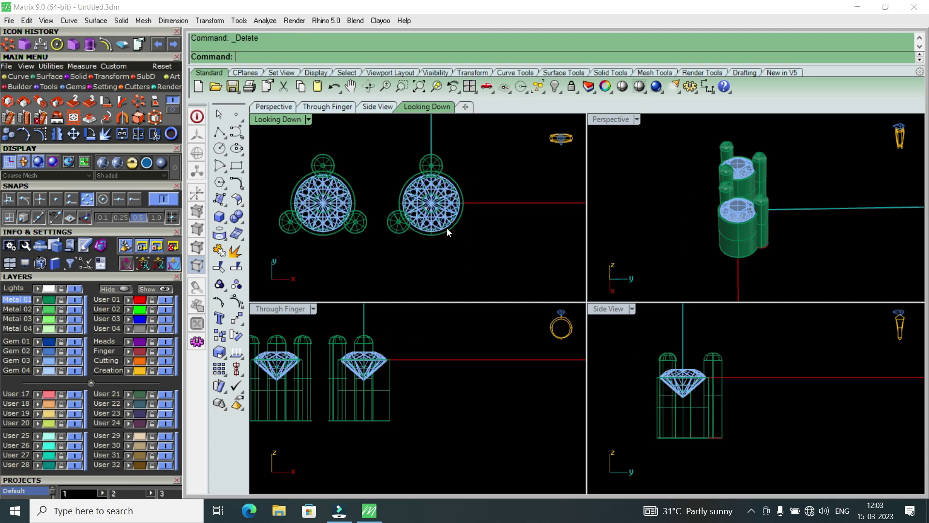
left_click(401, 228)
key("Delete")
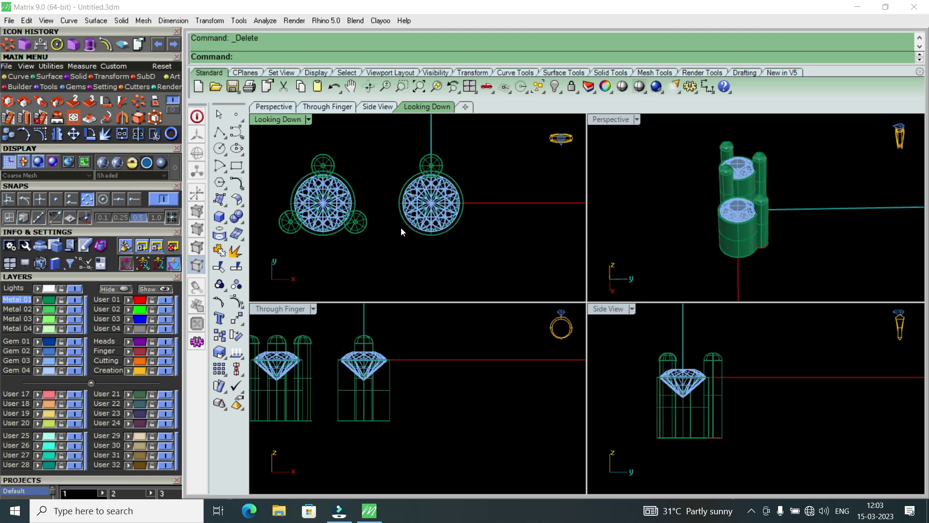
left_click(440, 162)
left_click(487, 206)
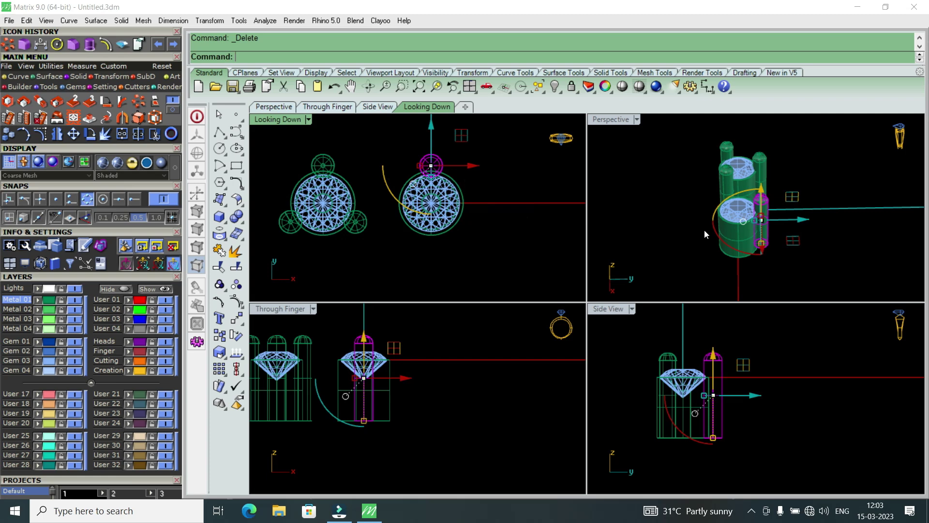
right_click_drag(691, 230, 695, 343)
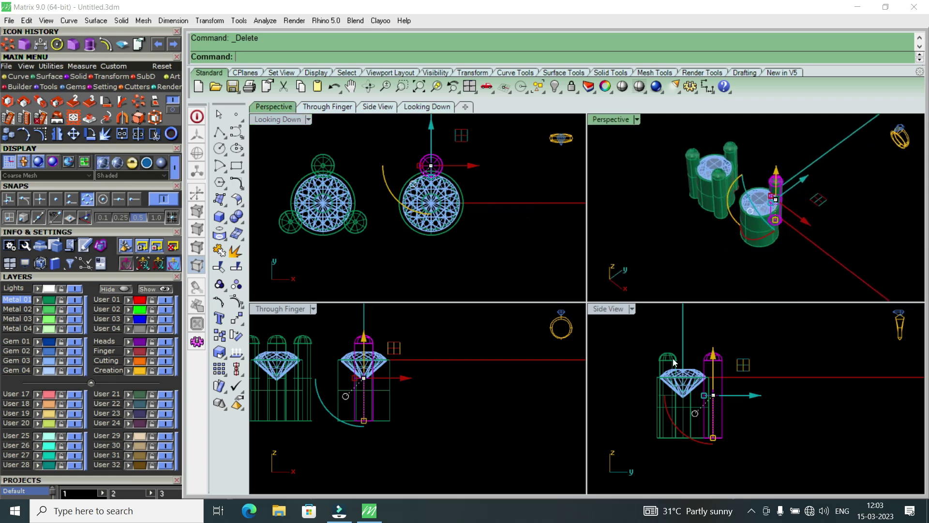
right_click_drag(456, 397, 522, 397)
scroll(447, 396, "down", 1)
scroll(772, 412, "up", 2)
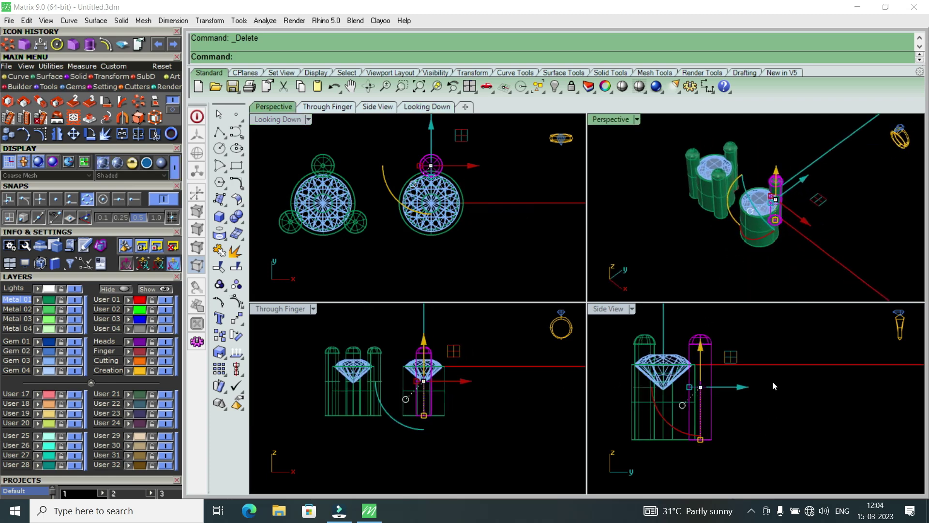
scroll(729, 216, "up", 1)
scroll(736, 223, "up", 2)
scroll(750, 237, "up", 2)
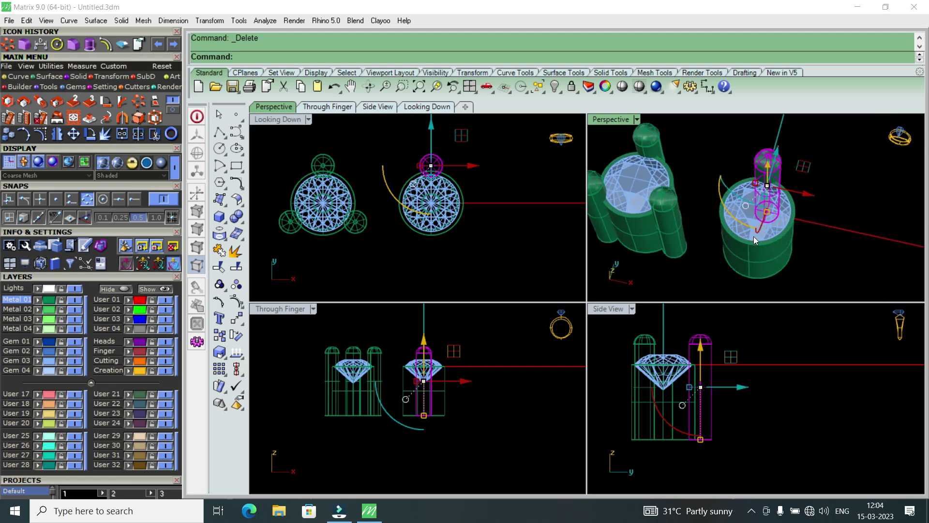
right_click_drag(750, 235, 731, 233)
scroll(455, 174, "up", 1)
scroll(456, 175, "up", 1)
scroll(456, 157, "down", 1)
scroll(471, 200, "down", 1)
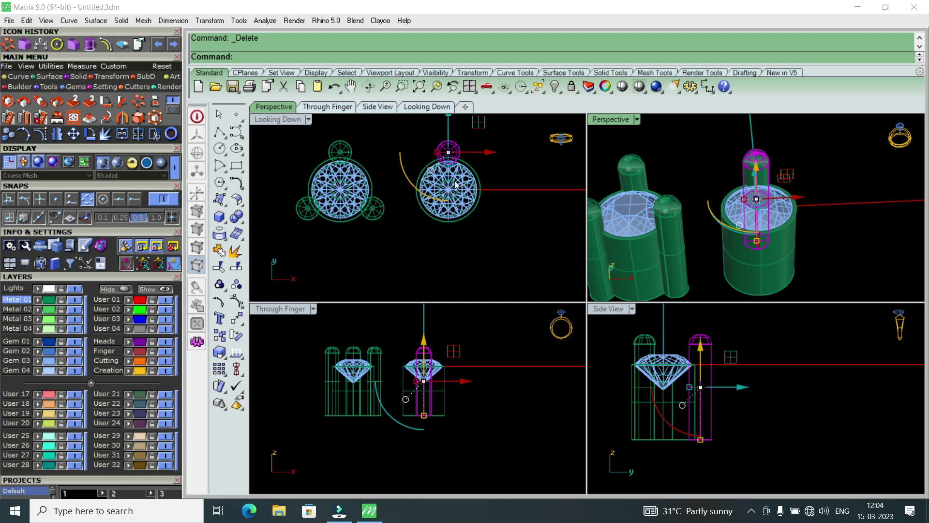
Polar-array that prong into 4 copies around the origin over the full circle.
left_click(141, 106)
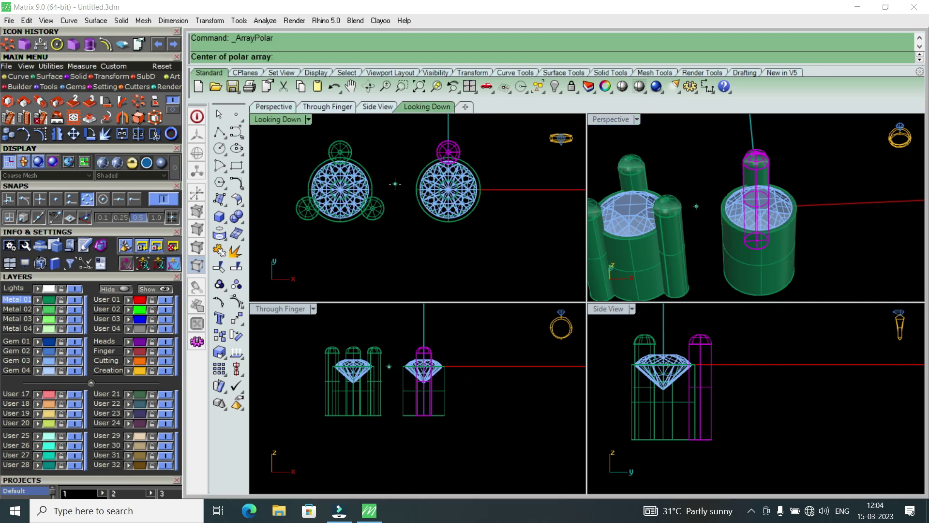
type("0")
key("Return")
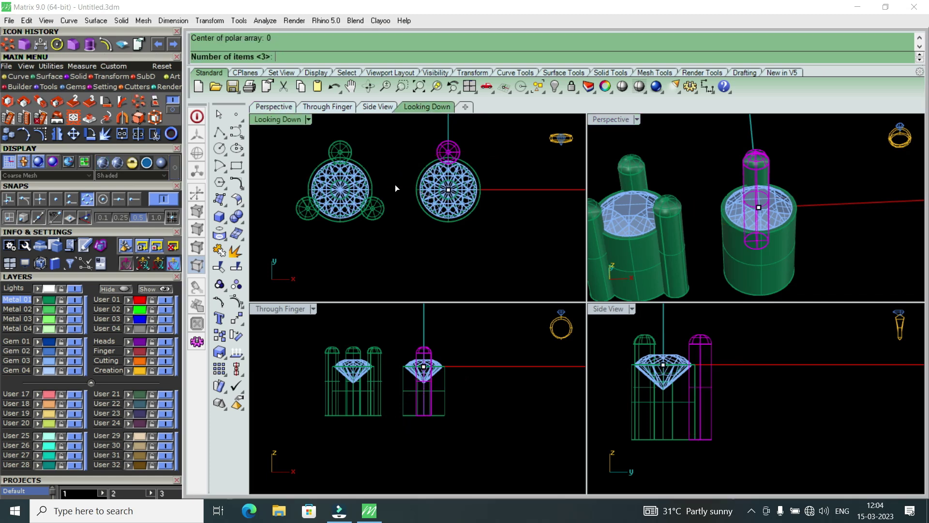
type("4")
key("Return")
key("Return")
key("Return")
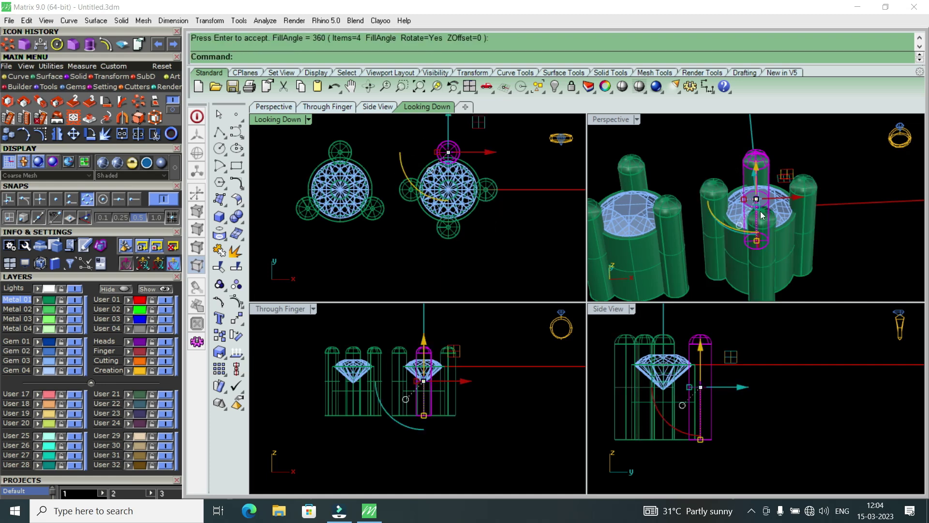
scroll(807, 182, "down", 3)
scroll(776, 188, "up", 2)
scroll(779, 196, "up", 2)
mouse_move(783, 204)
right_mouse_down()
mouse_move(746, 153)
mouse_move(632, 134)
mouse_move(707, 171)
mouse_move(714, 219)
right_mouse_up()
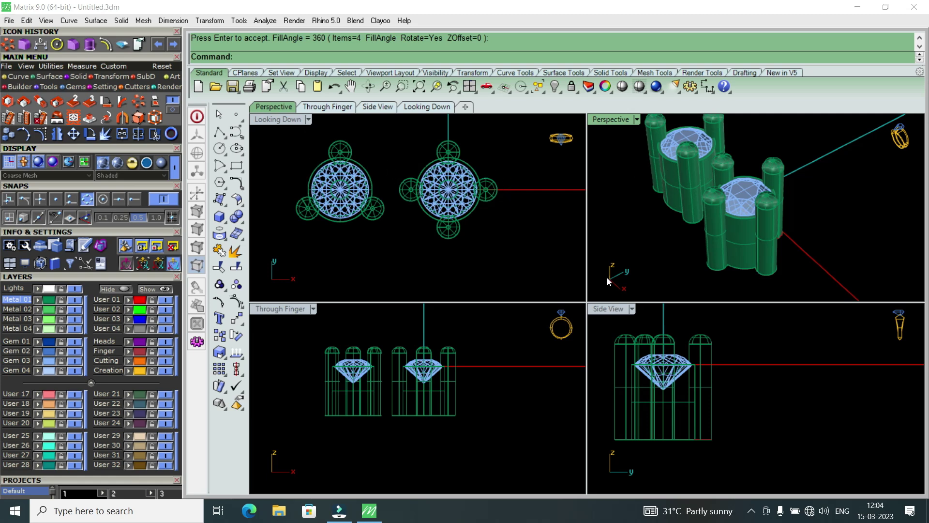
right_click_drag(716, 233, 630, 218)
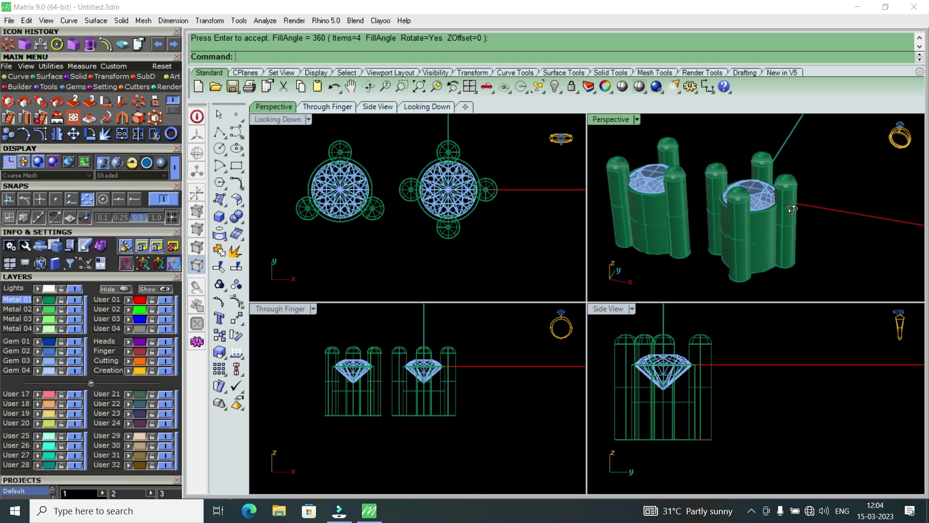
mouse_move(729, 233)
right_mouse_down()
mouse_move(783, 266)
mouse_move(630, 185)
right_mouse_up()
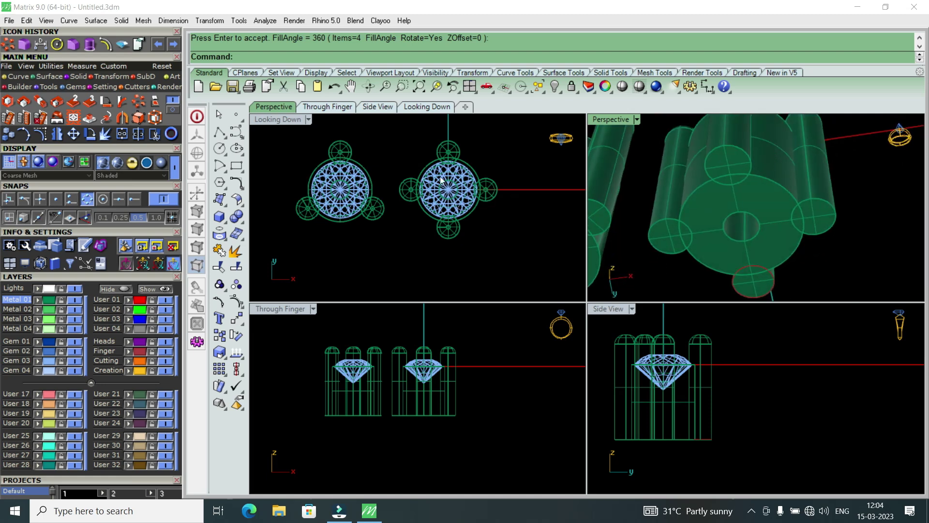
scroll(800, 395, "down", 5)
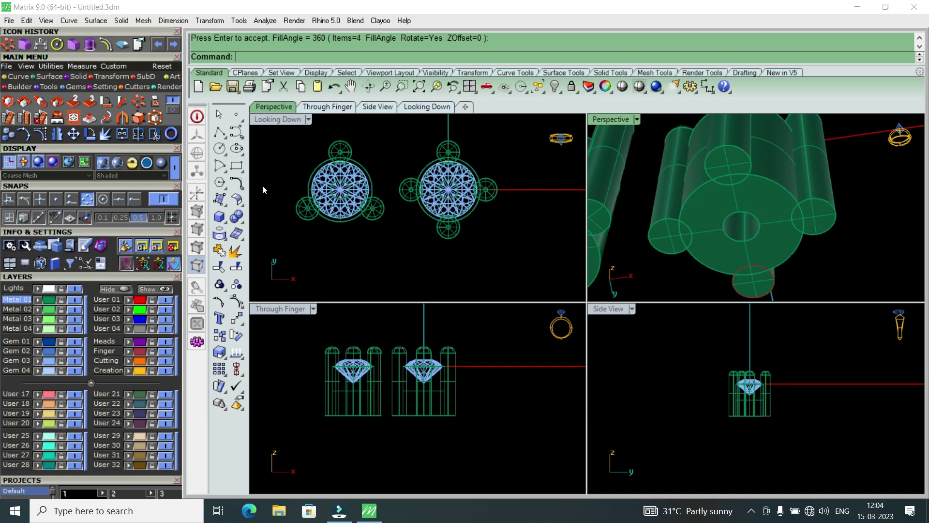
left_click(274, 121)
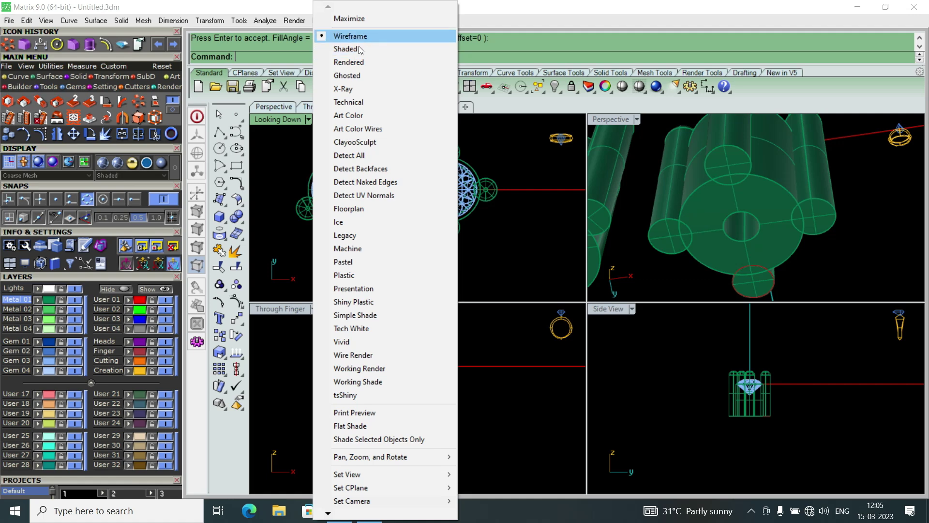
Set the perspective and top-down views to Shaded display.
left_click(363, 42)
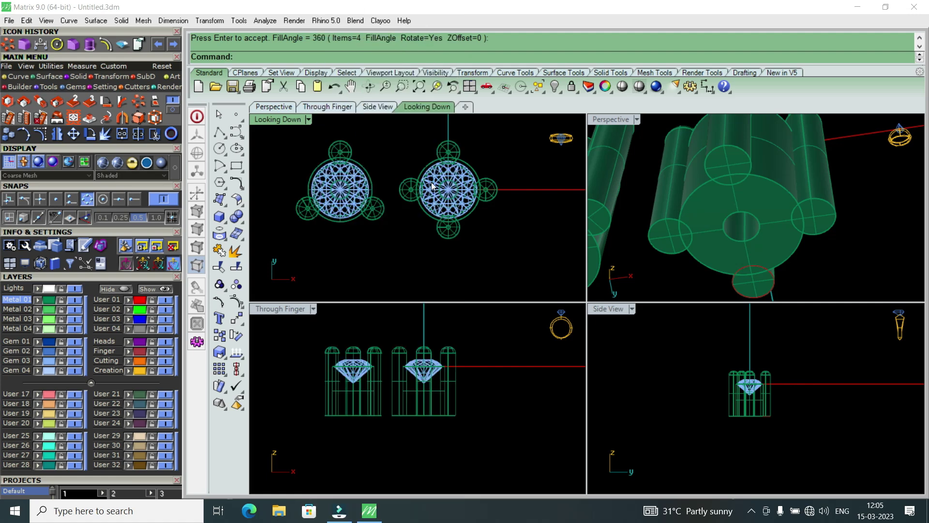
left_click(313, 308)
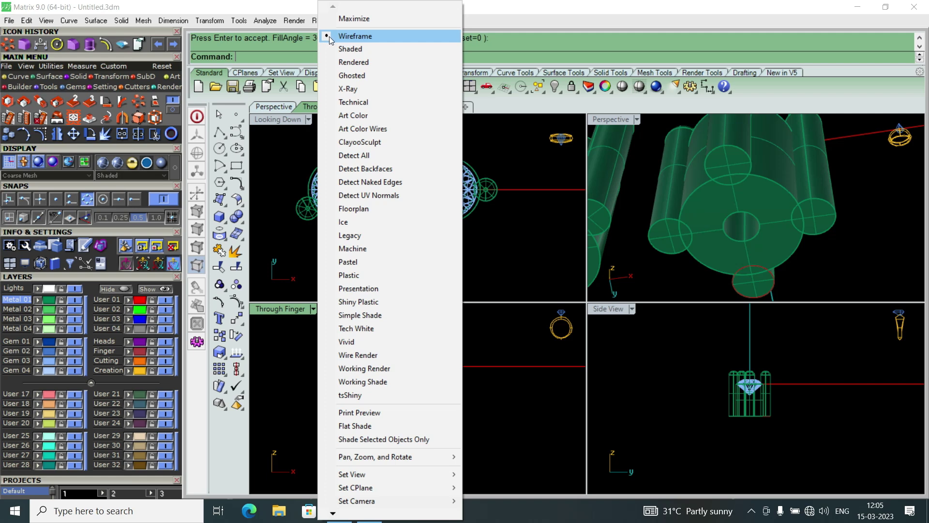
key("Escape")
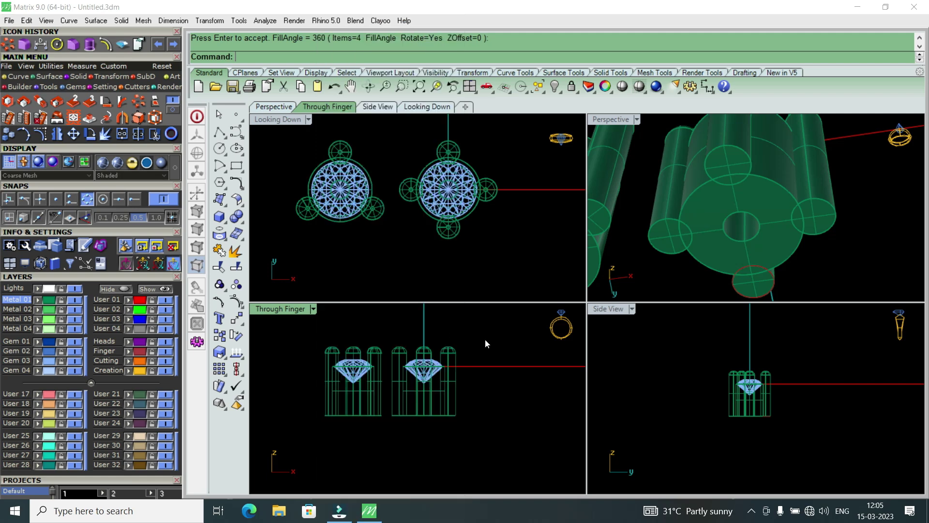
left_click(616, 311)
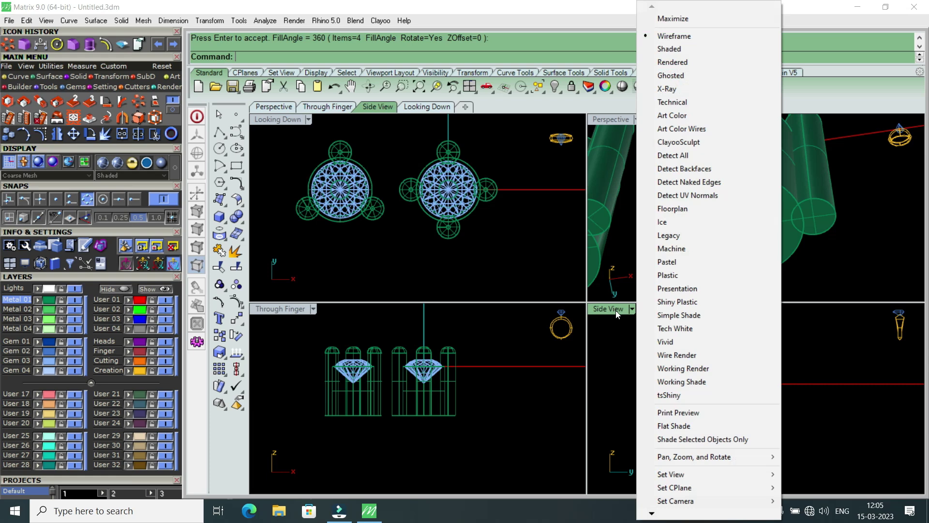
left_click(687, 36)
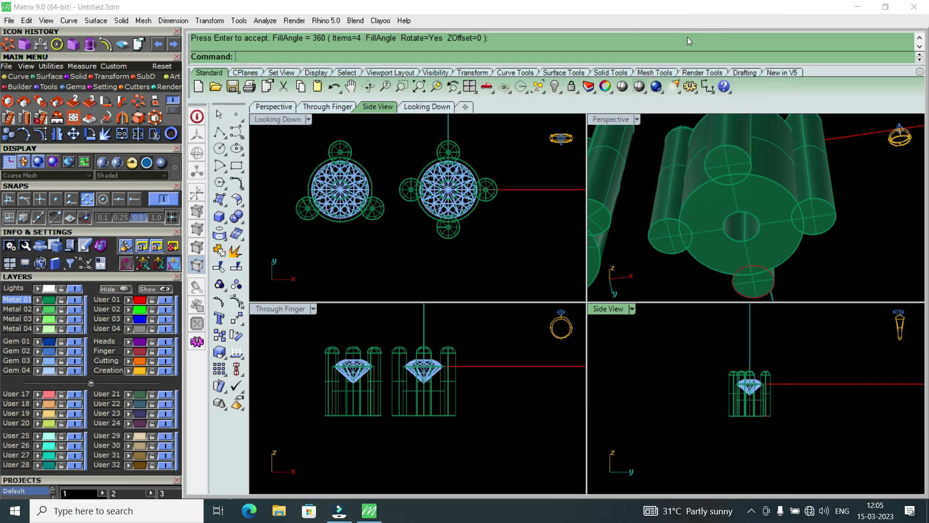
left_click(618, 121)
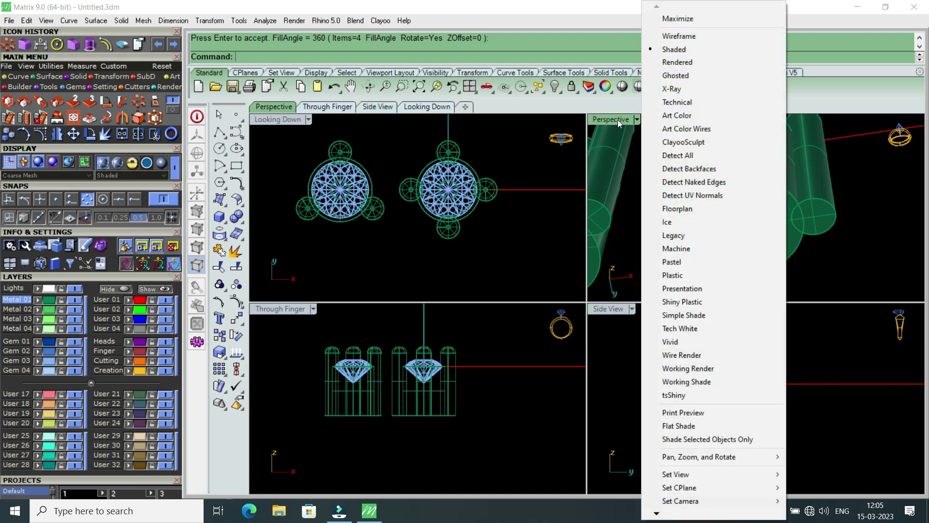
left_click(684, 49)
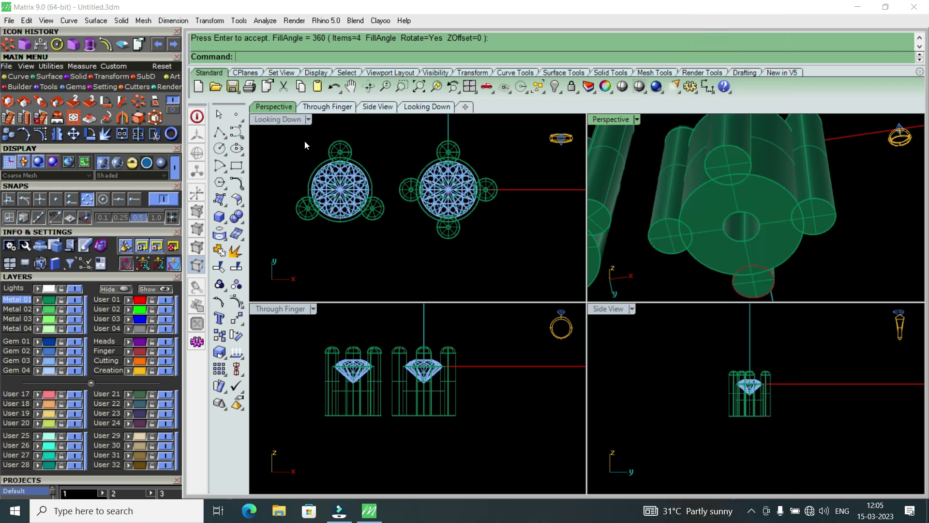
left_click(306, 120)
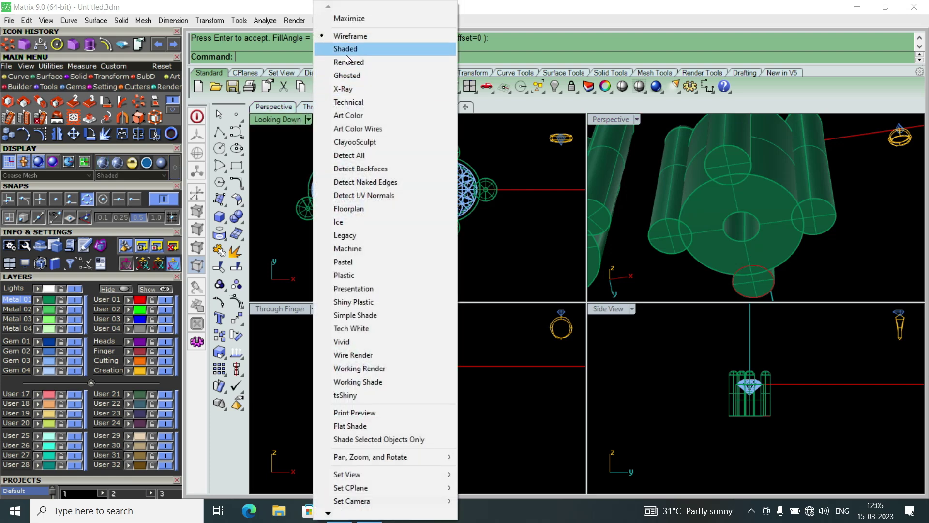
left_click(347, 50)
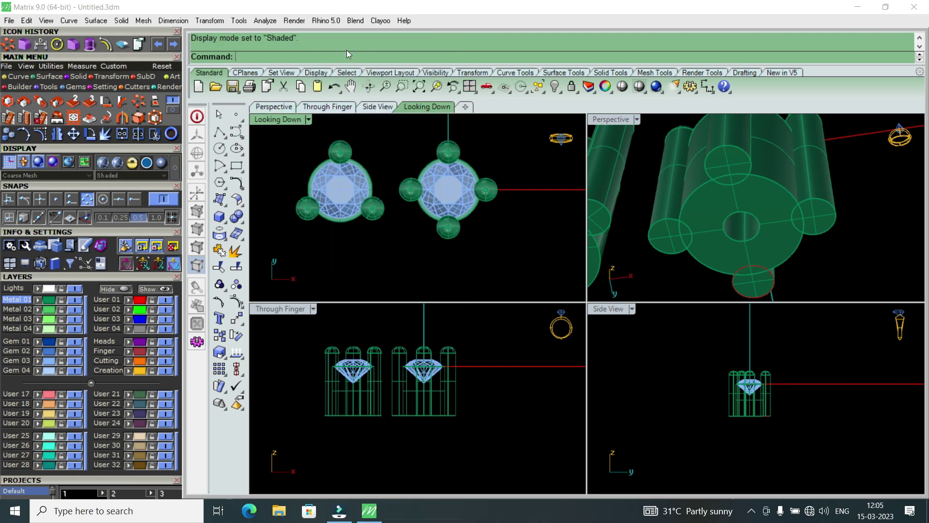
Shade the front and side views, then orbit the perspective to enlarge both heads.
left_click(283, 121)
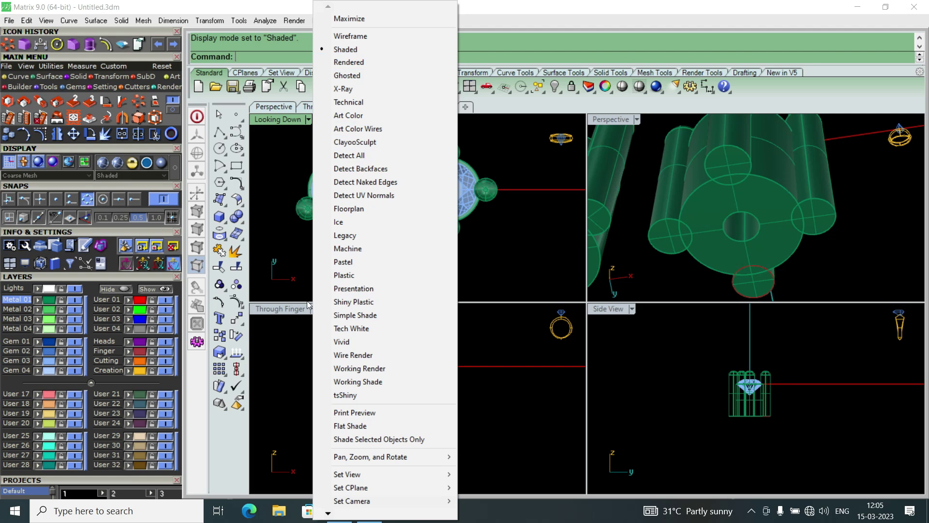
left_click(305, 277)
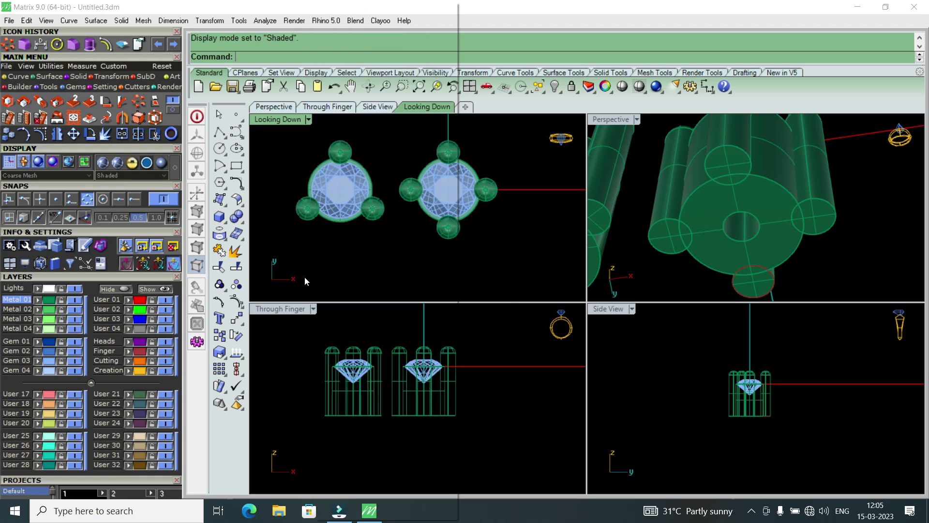
left_click(293, 309)
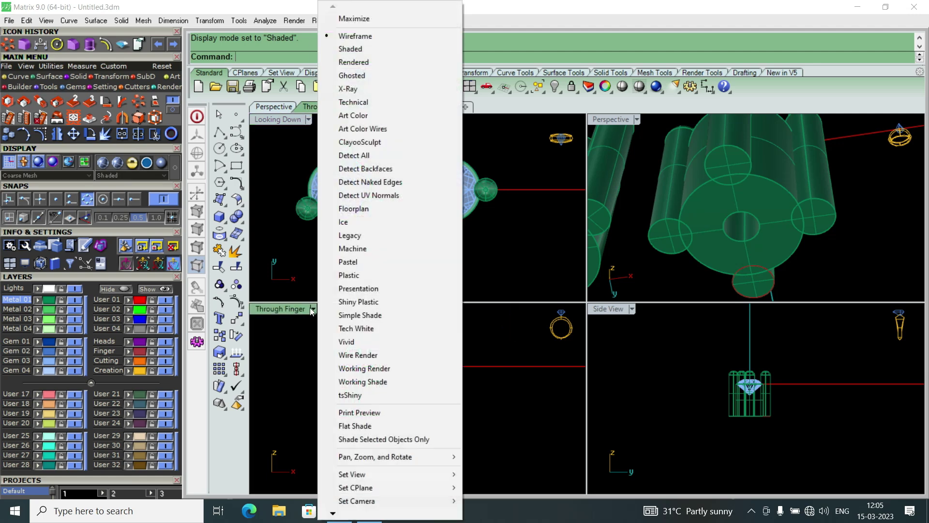
left_click(366, 48)
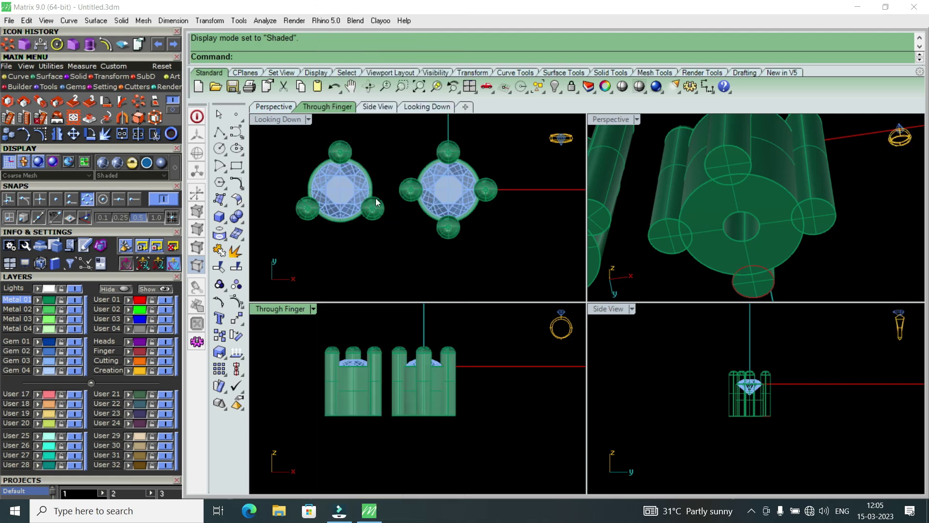
left_click(619, 314)
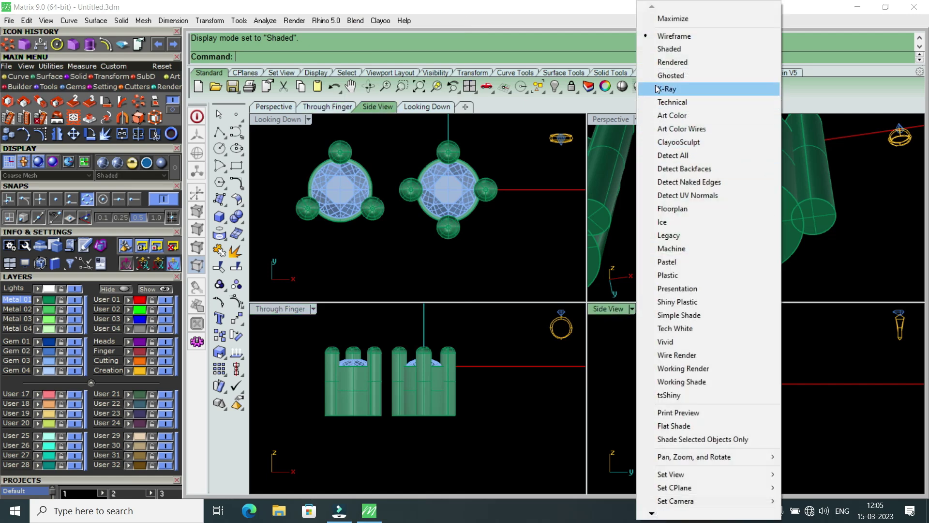
left_click(684, 49)
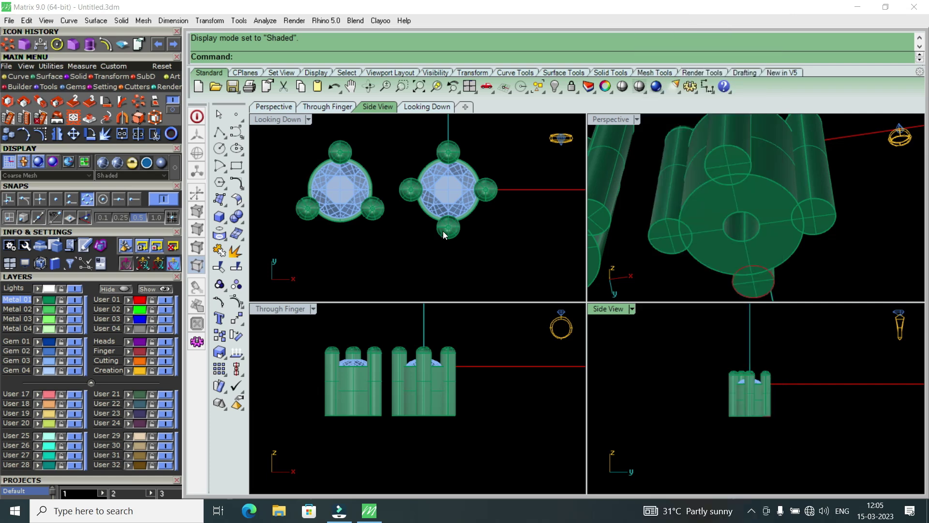
scroll(794, 208, "down", 3)
scroll(818, 184, "down", 2)
mouse_move(824, 170)
right_mouse_down()
mouse_move(781, 221)
mouse_move(724, 190)
mouse_move(760, 225)
right_mouse_up()
right_click_drag(807, 183, 756, 235)
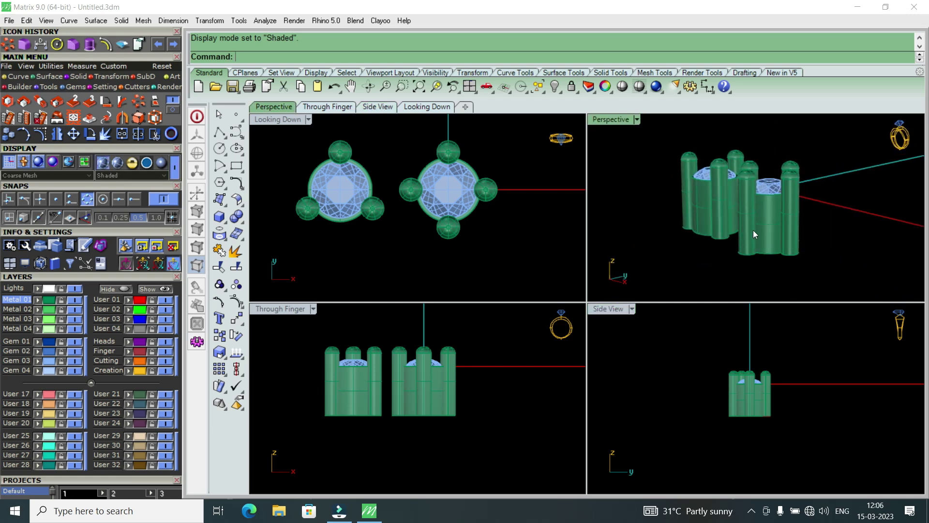
Switch the perspective view to Wireframe and maximize it for a side-on look at the gems.
scroll(741, 204, "up", 3)
left_click(614, 119)
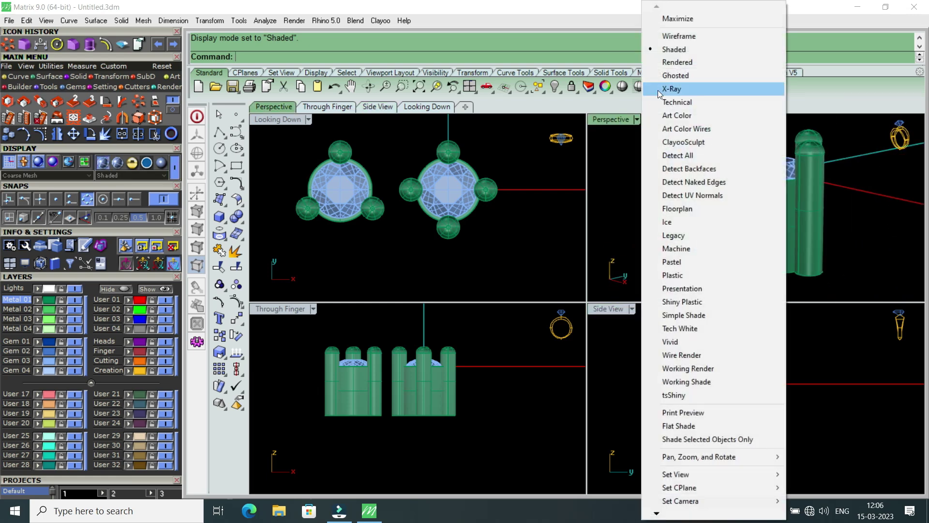
left_click(676, 39)
mouse_move(737, 213)
right_mouse_down()
mouse_move(791, 225)
mouse_move(816, 175)
mouse_move(693, 164)
right_mouse_up()
double_click(627, 119)
mouse_move(593, 299)
right_mouse_down()
mouse_move(516, 181)
mouse_move(503, 305)
mouse_move(539, 400)
mouse_move(535, 448)
mouse_move(713, 227)
mouse_move(596, 357)
mouse_move(498, 286)
mouse_move(457, 409)
mouse_move(480, 367)
mouse_move(276, 131)
right_mouse_up()
mouse_move(516, 345)
right_mouse_down()
mouse_move(483, 246)
mouse_move(488, 314)
right_mouse_up()
scroll(438, 261, "up", 5)
scroll(438, 261, "down", 5)
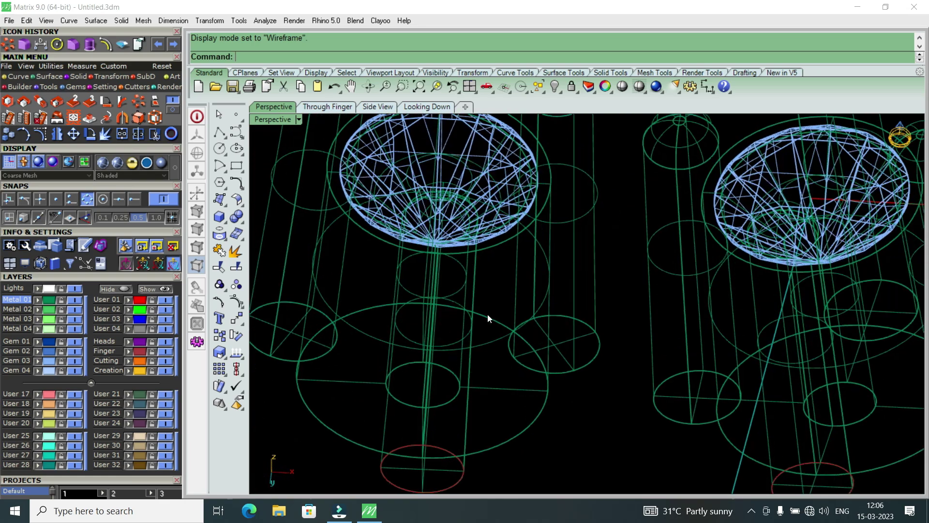
Keep the perspective in wireframe and orbit to an angled view of both gems.
left_click(298, 119)
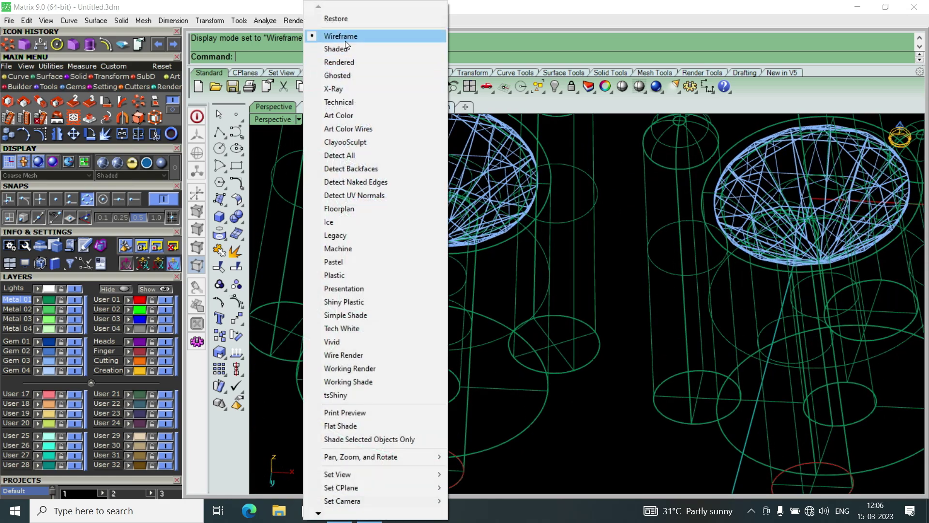
left_click(566, 290)
mouse_move(566, 291)
right_mouse_down()
mouse_move(459, 292)
mouse_move(501, 280)
right_mouse_up()
scroll(458, 293, "up", 3)
scroll(502, 281, "down", 3)
mouse_move(513, 320)
right_mouse_down()
mouse_move(618, 238)
mouse_move(712, 284)
mouse_move(722, 317)
mouse_move(467, 227)
mouse_move(535, 322)
mouse_move(753, 213)
right_mouse_up()
scroll(494, 218, "up", 4)
scroll(495, 219, "up", 2)
mouse_move(531, 168)
right_mouse_down()
mouse_move(565, 250)
mouse_move(544, 280)
mouse_move(530, 263)
right_mouse_up()
Lift the left gem upward with the gumball, then undo the move and orbit side-on.
left_click(531, 263)
left_click(569, 291)
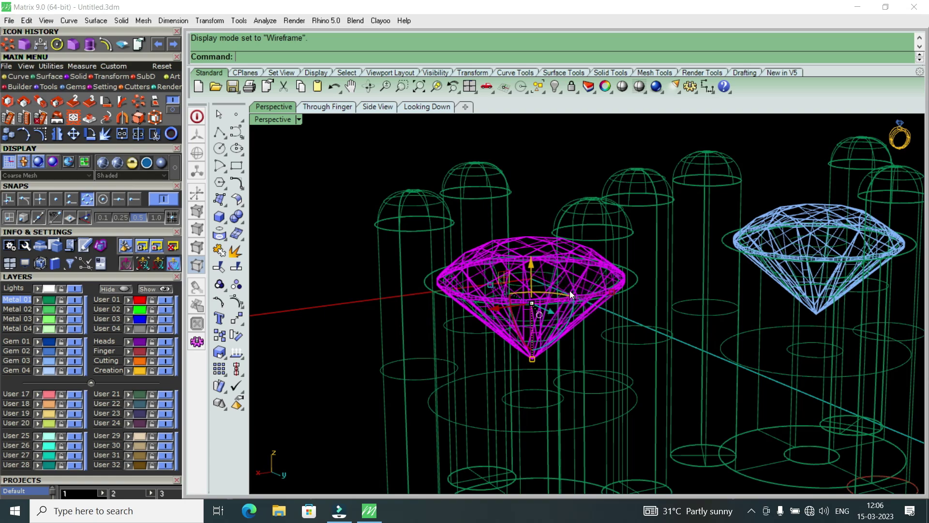
scroll(564, 339, "down", 2)
right_click_drag(564, 340, 568, 319)
left_click_drag(548, 256, 553, 160)
mouse_move(524, 276)
right_mouse_down()
mouse_move(550, 328)
mouse_move(406, 248)
mouse_move(526, 302)
right_mouse_up()
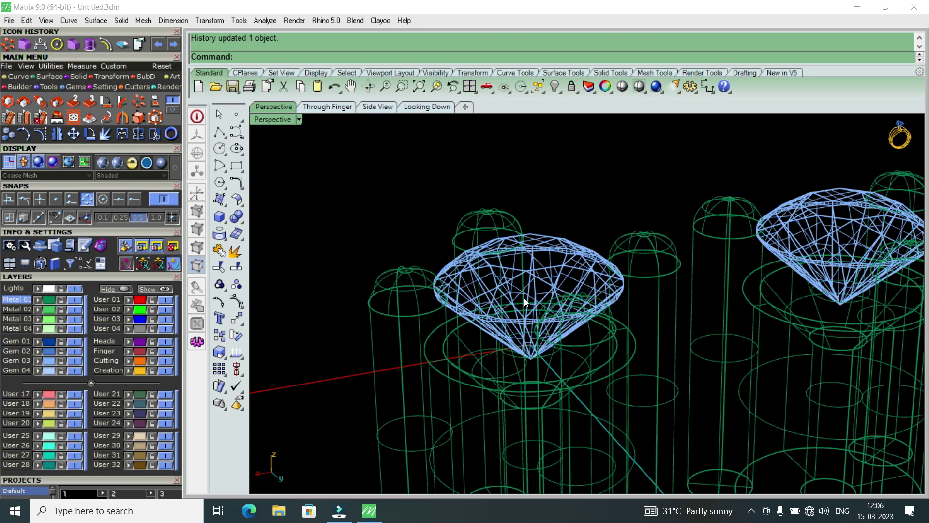
key("ctrl+z")
scroll(510, 296, "down", 3)
key("Escape")
mouse_move(512, 306)
right_mouse_down()
mouse_move(482, 288)
mouse_move(718, 330)
mouse_move(641, 353)
mouse_move(713, 268)
mouse_move(705, 267)
right_mouse_up()
left_click(271, 121)
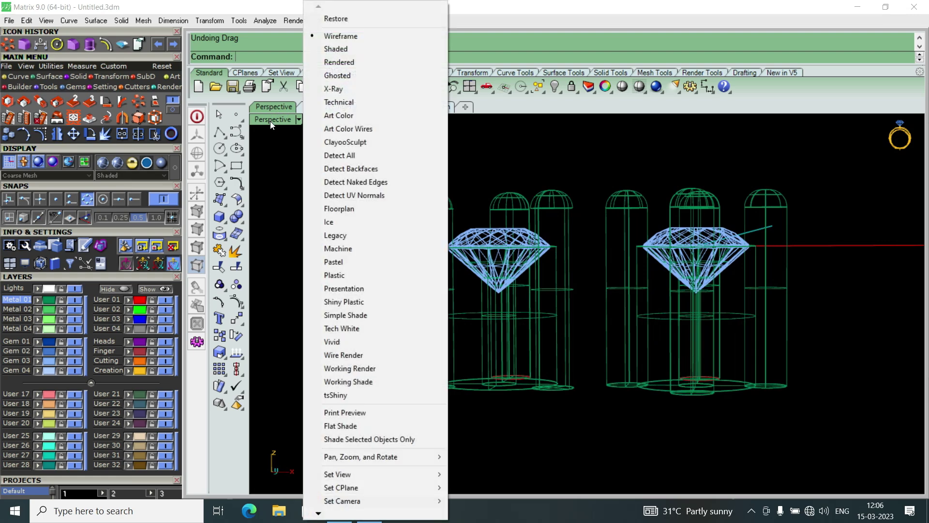
Shade the perspective view again and orbit the maximized view to check both settings.
left_click(354, 48)
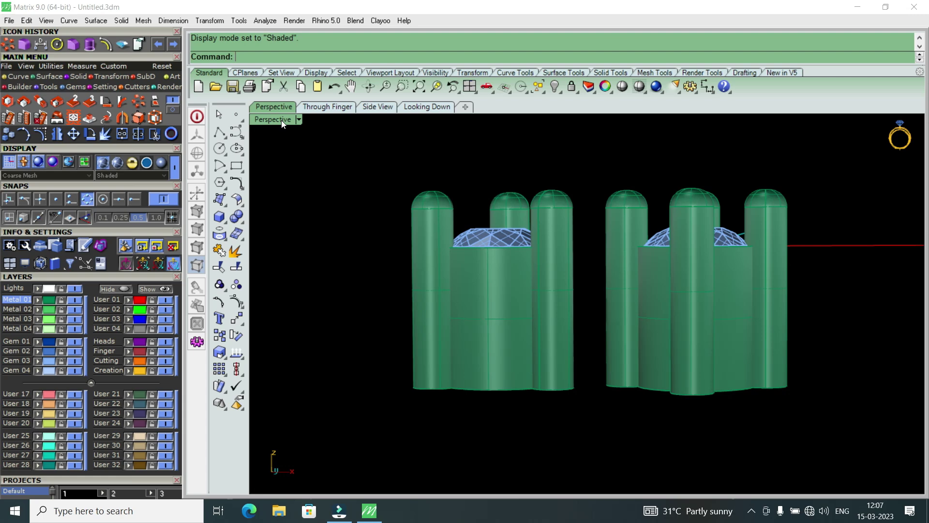
double_click(282, 121)
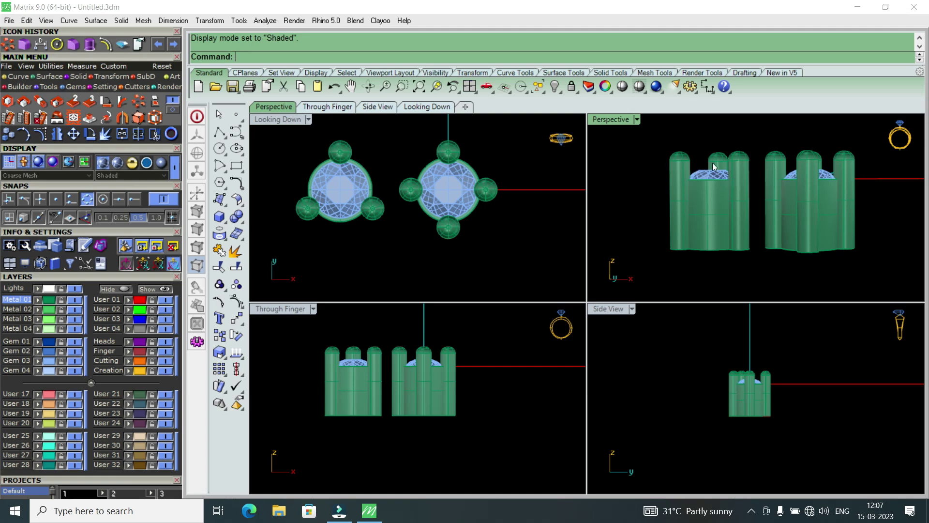
double_click(626, 125)
mouse_move(618, 149)
right_mouse_down()
mouse_move(618, 290)
mouse_move(415, 206)
right_mouse_up()
mouse_move(598, 277)
right_mouse_down()
mouse_move(592, 234)
mouse_move(470, 278)
right_mouse_up()
mouse_move(681, 202)
right_mouse_down()
mouse_move(642, 249)
mouse_move(633, 341)
mouse_move(620, 248)
mouse_move(528, 265)
mouse_move(495, 206)
mouse_move(668, 216)
mouse_move(621, 300)
right_mouse_up()
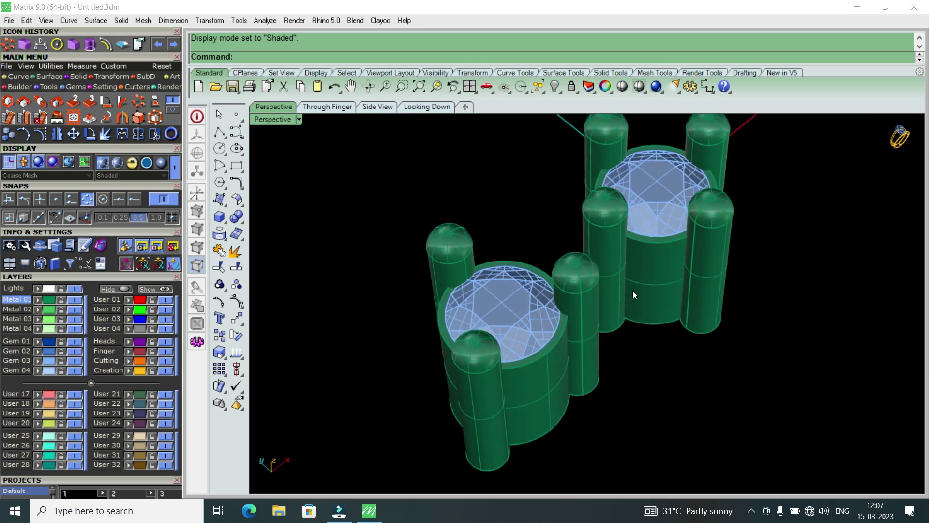
right_click_drag(661, 324, 480, 228)
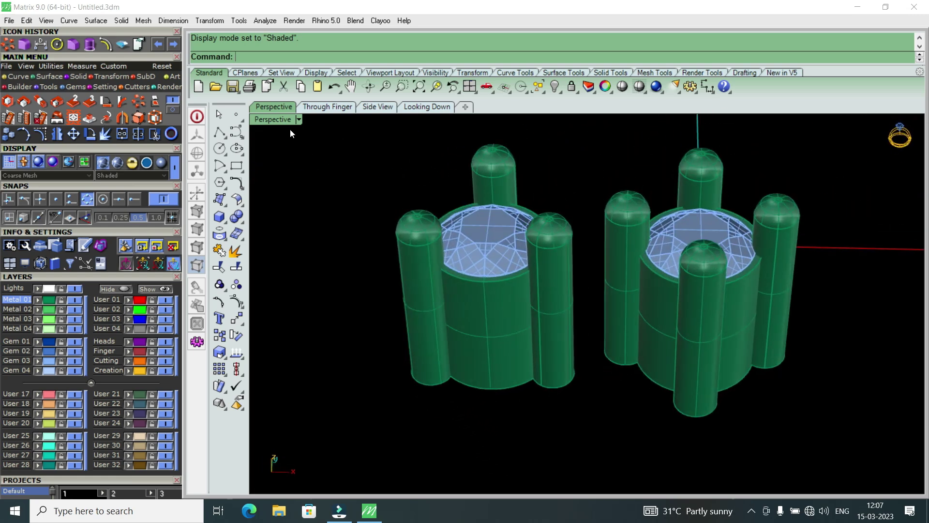
Re-maximize the perspective, orbit to a top-down angle, then maximize the top-down view.
double_click(280, 118)
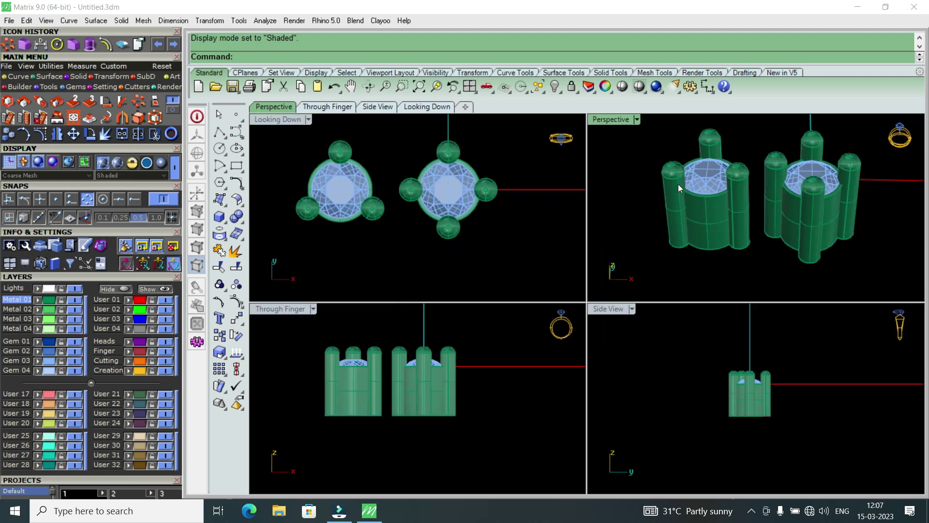
double_click(613, 119)
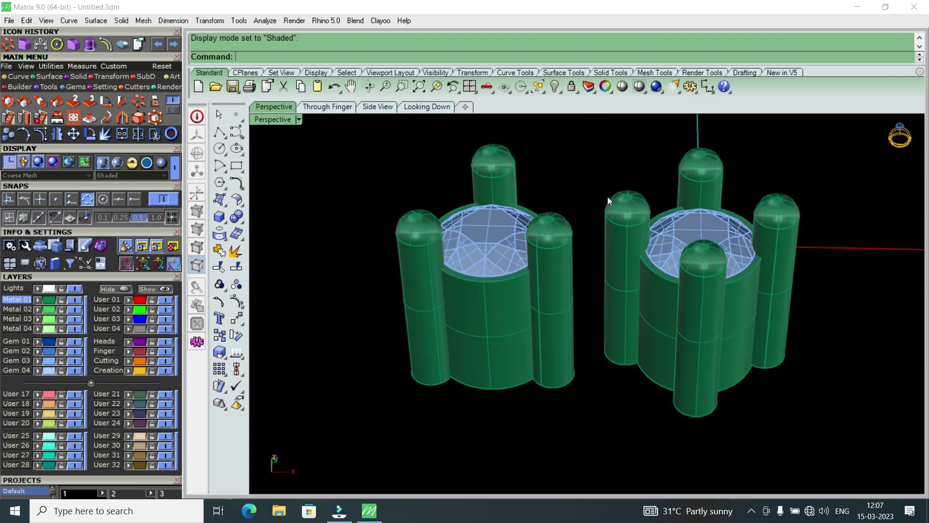
scroll(693, 272, "up", 5)
scroll(670, 286, "down", 5)
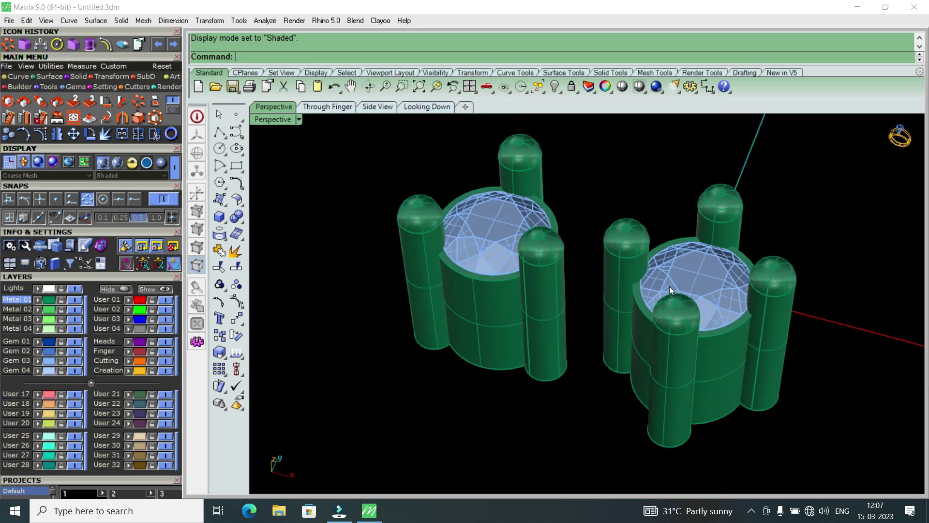
right_click_drag(670, 286, 618, 218)
scroll(666, 263, "up", 4)
scroll(585, 248, "down", 4)
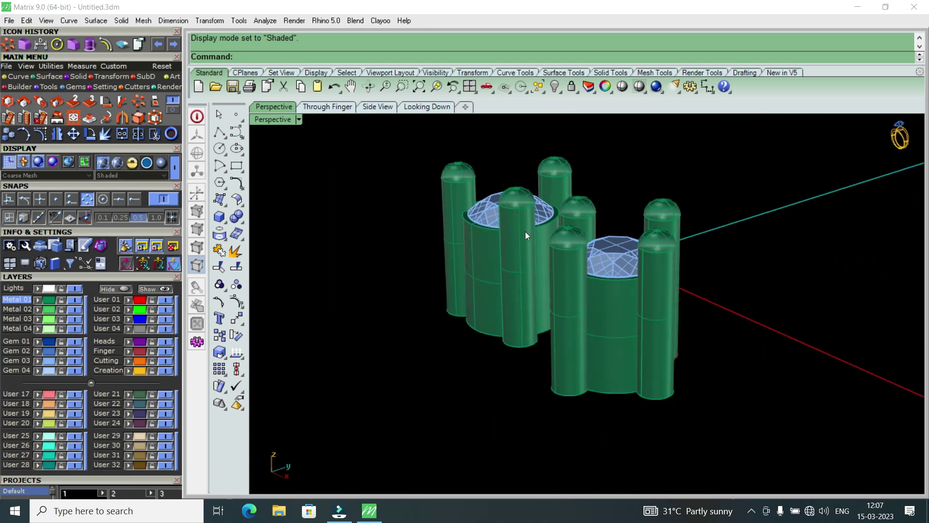
right_click_drag(525, 232, 484, 291)
double_click(279, 121)
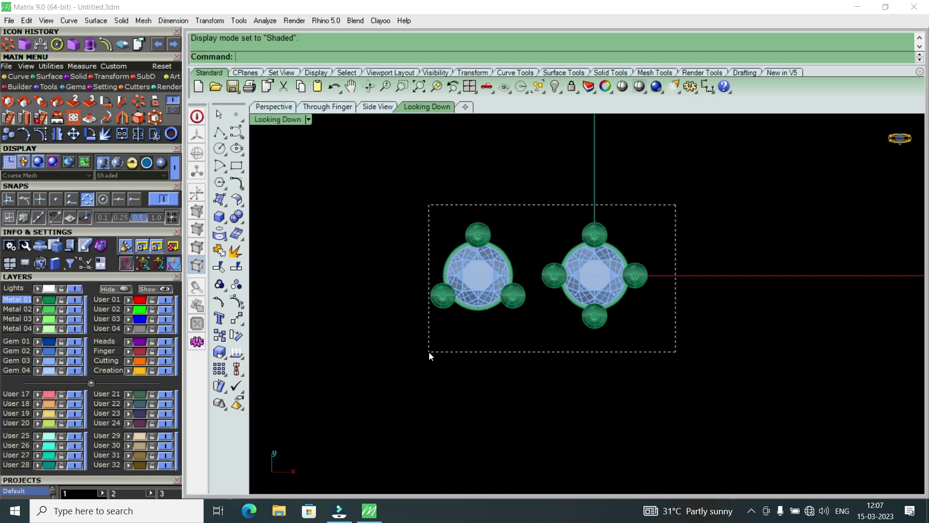
Copy both prong settings with their gems and place the copy above the originals.
left_click_drag(429, 352, 428, 355)
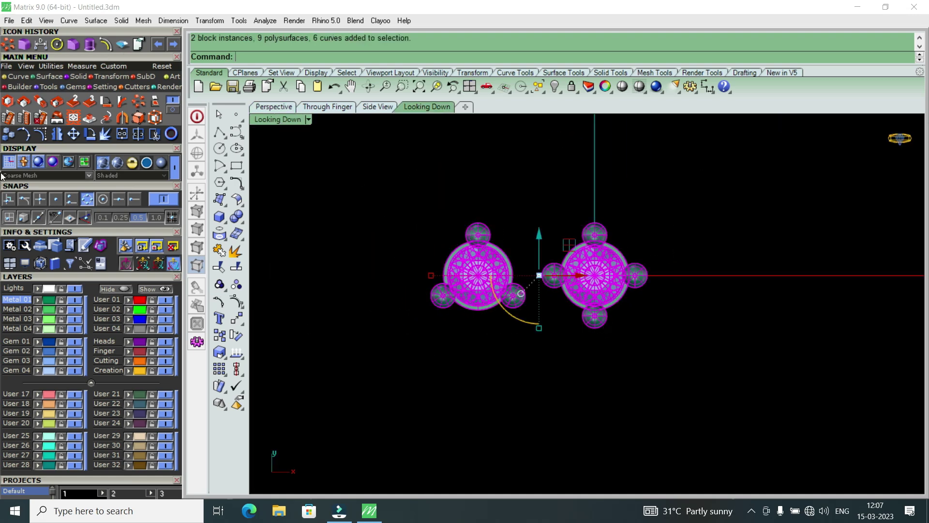
right_click(662, 292)
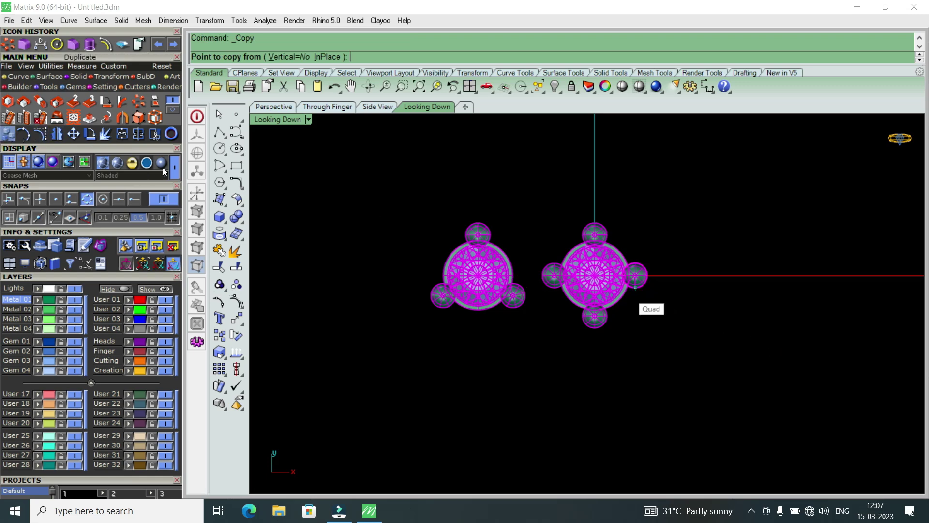
left_click(713, 317)
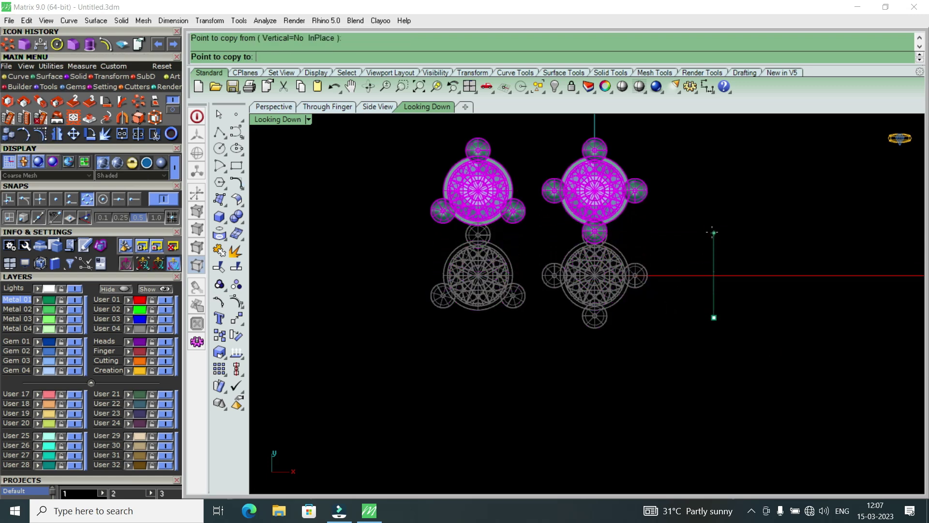
left_click(714, 203)
right_click(711, 204)
scroll(632, 308, "down", 3)
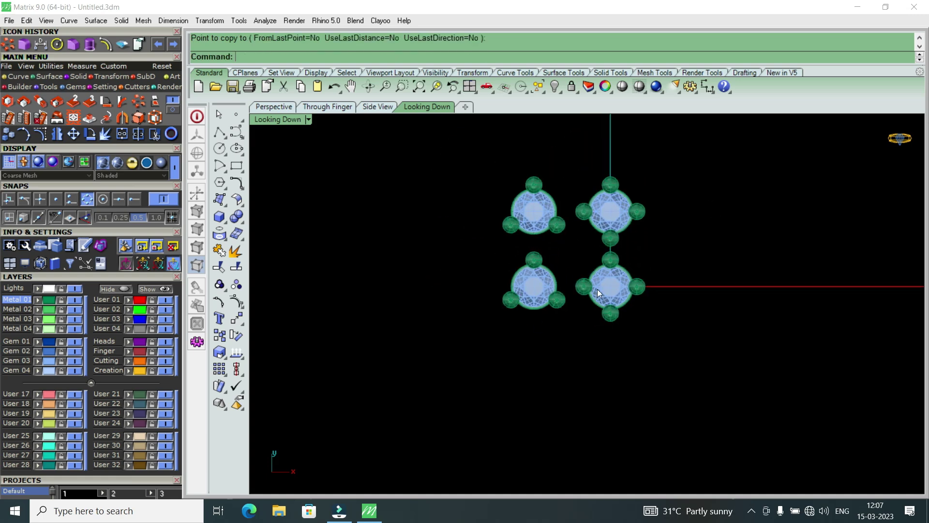
scroll(610, 211, "up", 3)
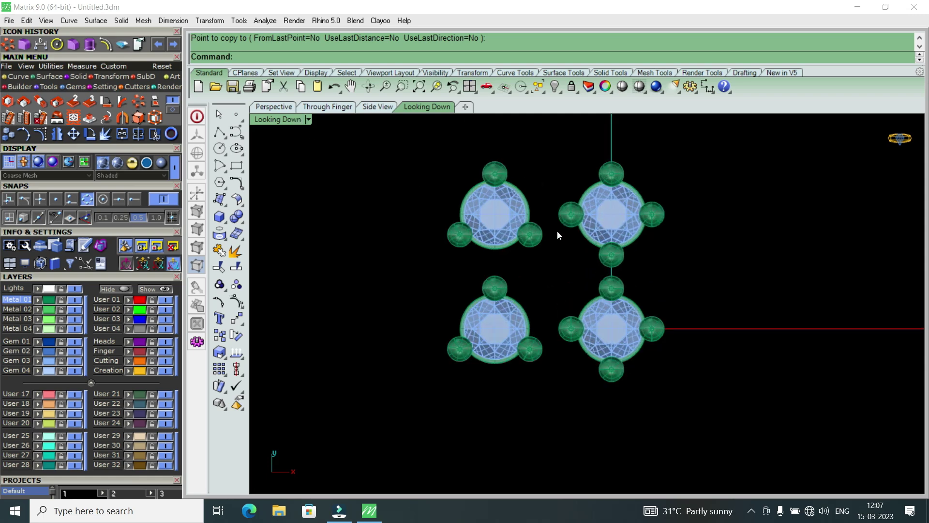
Restore the four-view layout and orbit the perspective to an angled view of all four settings.
double_click(291, 123)
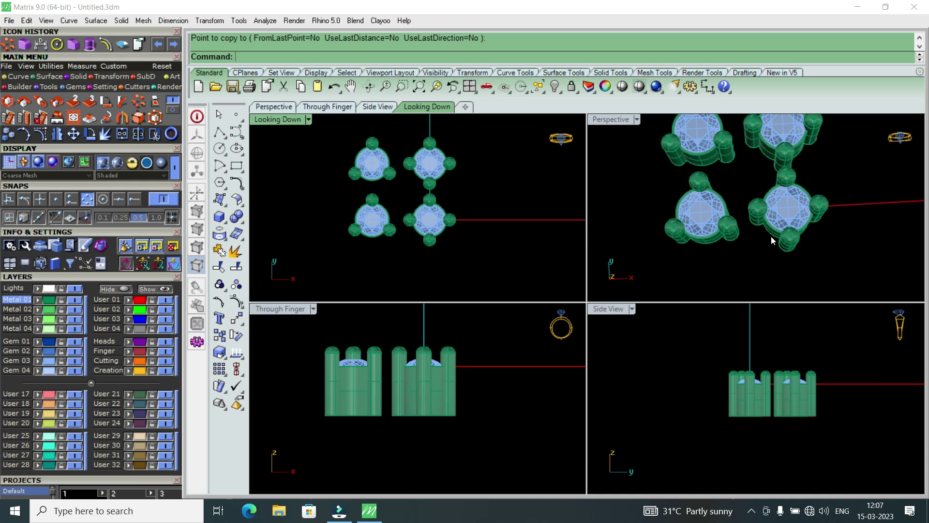
scroll(771, 237, "down", 2)
mouse_move(820, 215)
right_mouse_down()
mouse_move(670, 197)
mouse_move(637, 135)
right_mouse_up()
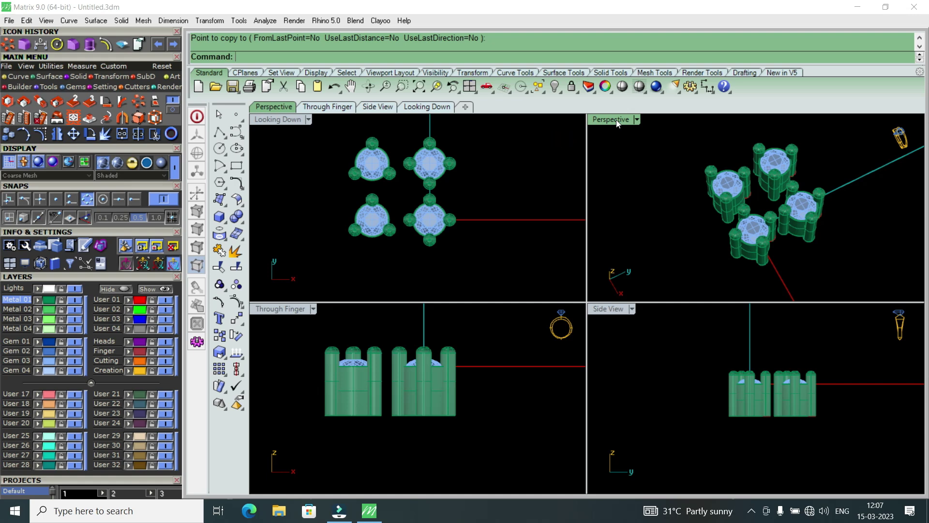
double_click(616, 120)
scroll(673, 310, "up", 3)
Select the lower-right and top gems, tilting the view to see them from lower down.
left_click(647, 259)
scroll(647, 256, "down", 3)
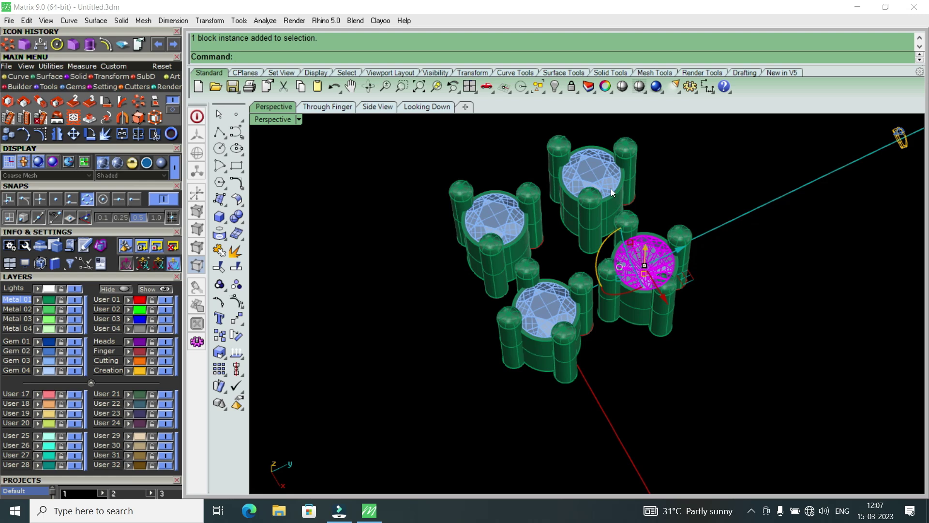
scroll(610, 184, "up", 3)
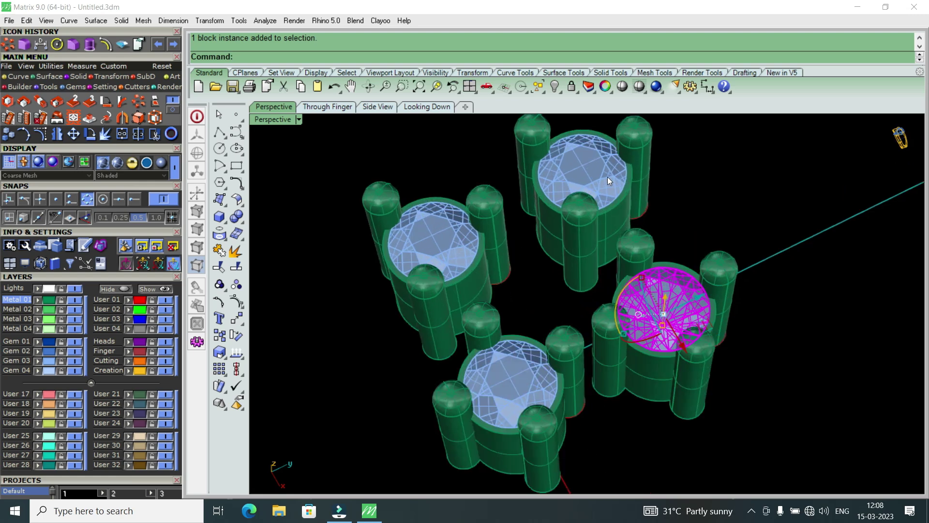
left_click(608, 177, "shift")
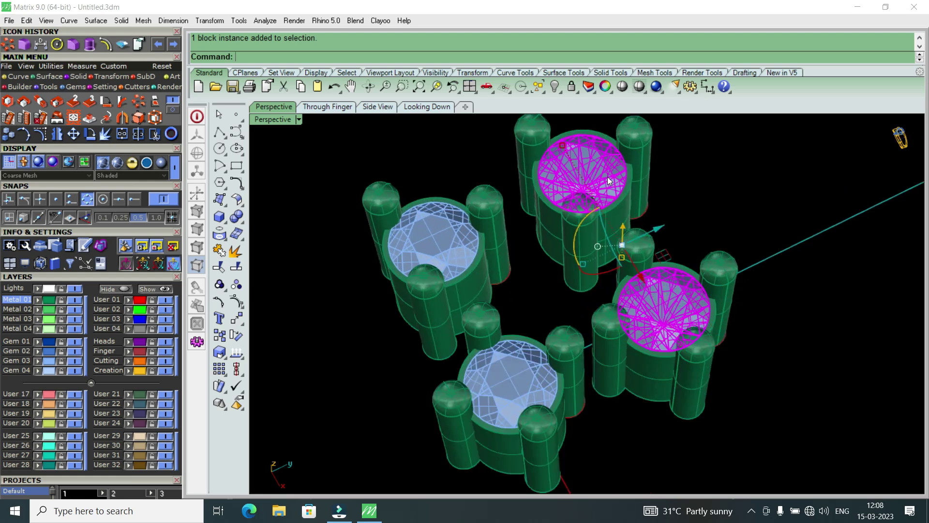
mouse_move(605, 177)
right_mouse_down()
mouse_move(611, 284)
mouse_move(689, 225)
mouse_move(711, 182)
mouse_move(697, 183)
mouse_move(695, 274)
mouse_move(685, 174)
mouse_move(655, 260)
right_mouse_up()
scroll(659, 265, "up", 3)
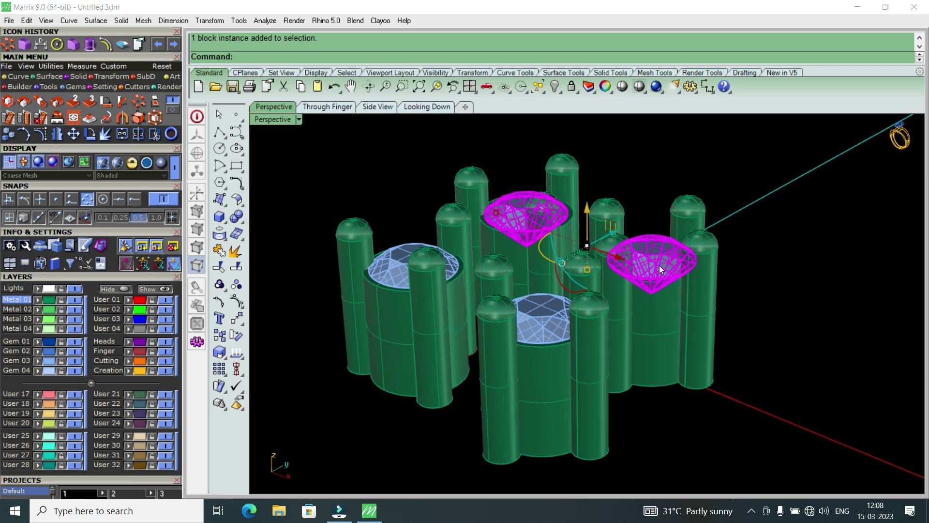
right_click_drag(656, 230, 649, 256)
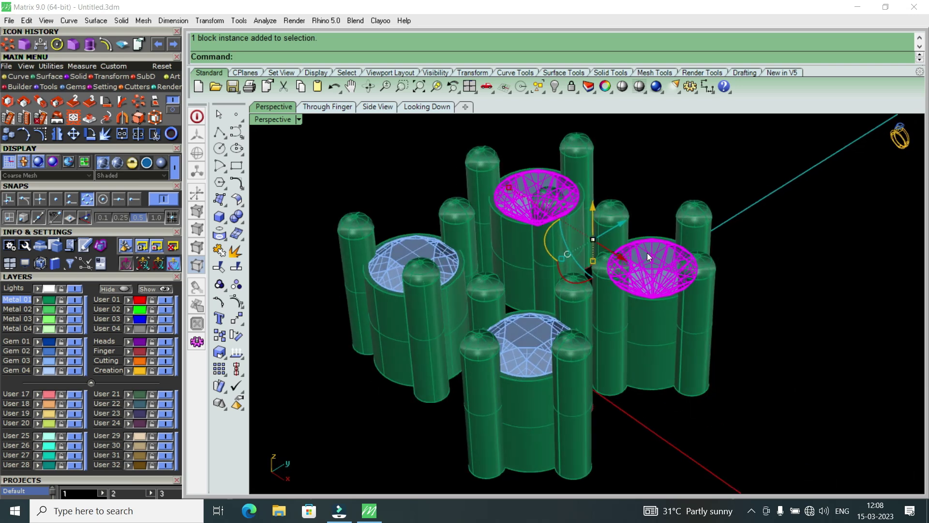
Create gem cutters for the two selected gems from the F6 object actions list.
key("F6")
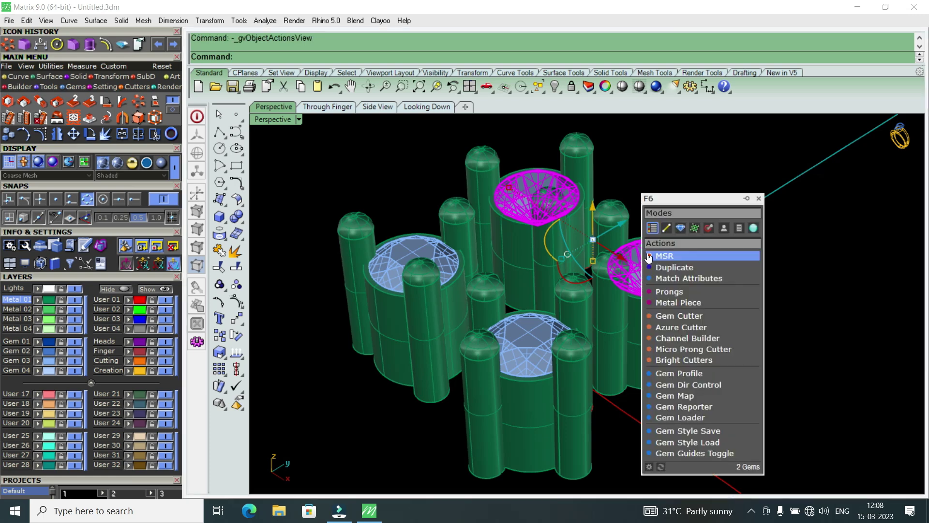
left_click(690, 318)
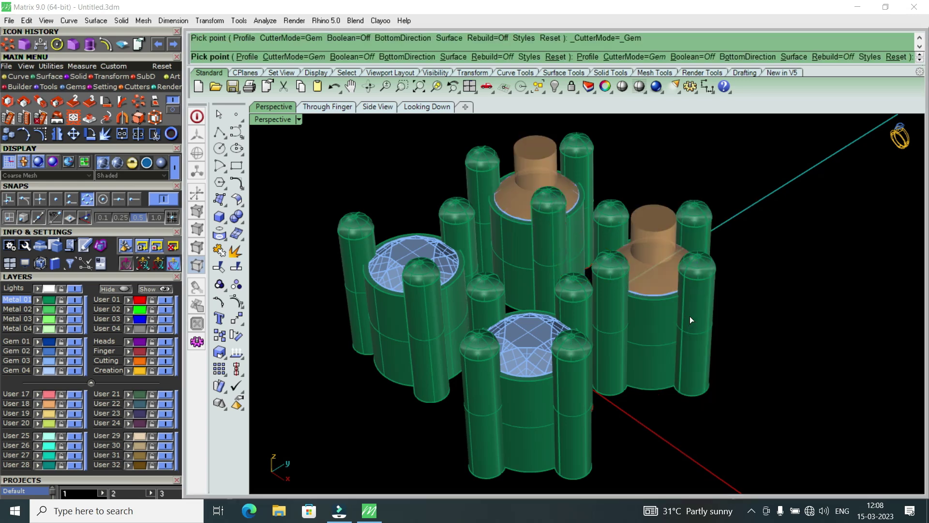
scroll(644, 260, "up", 2)
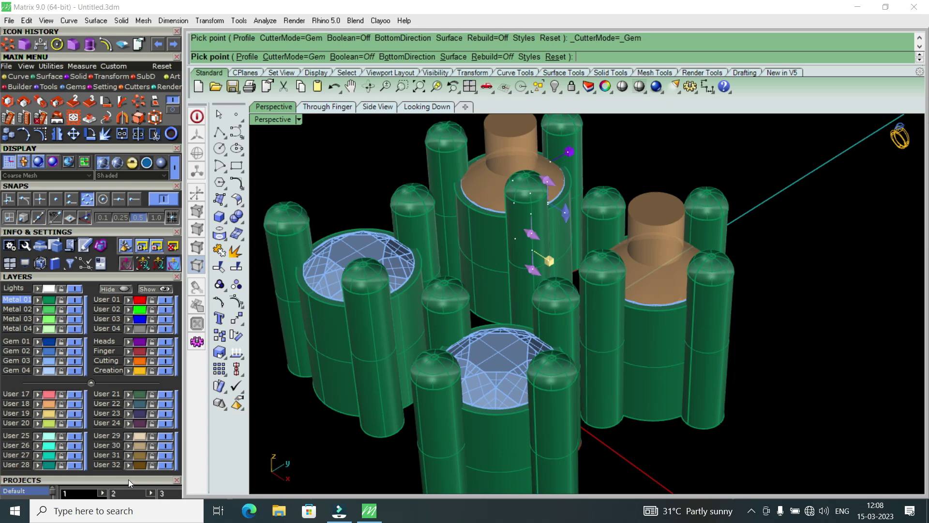
left_click_drag(128, 479, 144, 89)
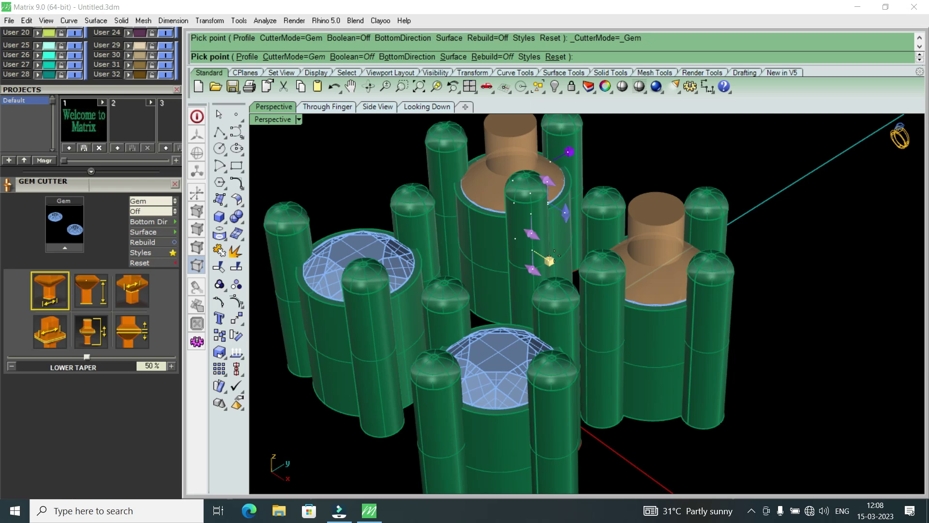
Choose the cutter's Girdle Width profile and switch the viewport to Wireframe.
scroll(554, 255, "down", 5)
scroll(685, 257, "up", 5)
scroll(605, 247, "up", 4)
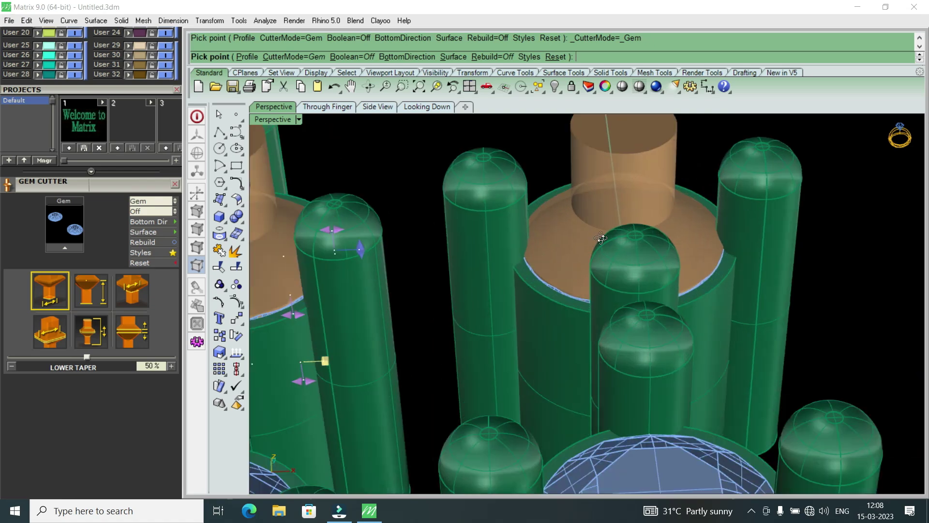
right_click_drag(605, 247, 266, 305)
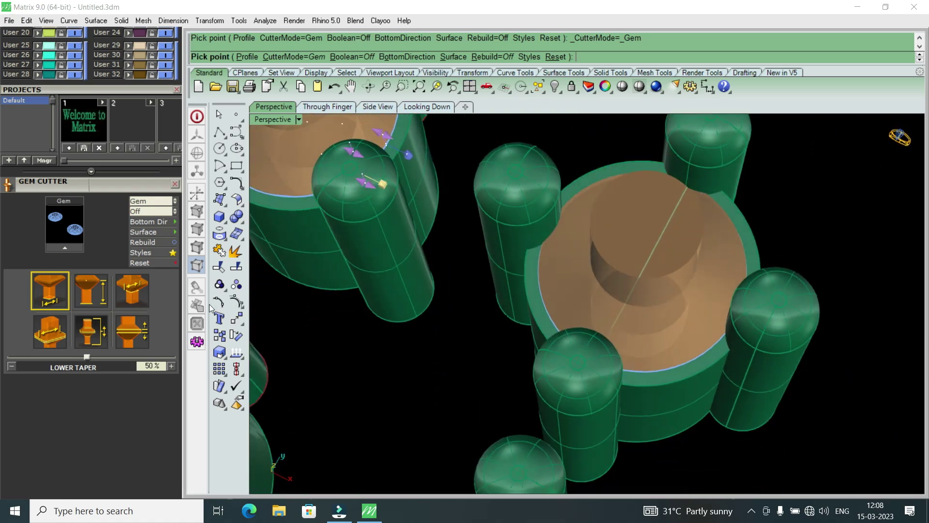
left_click(136, 327)
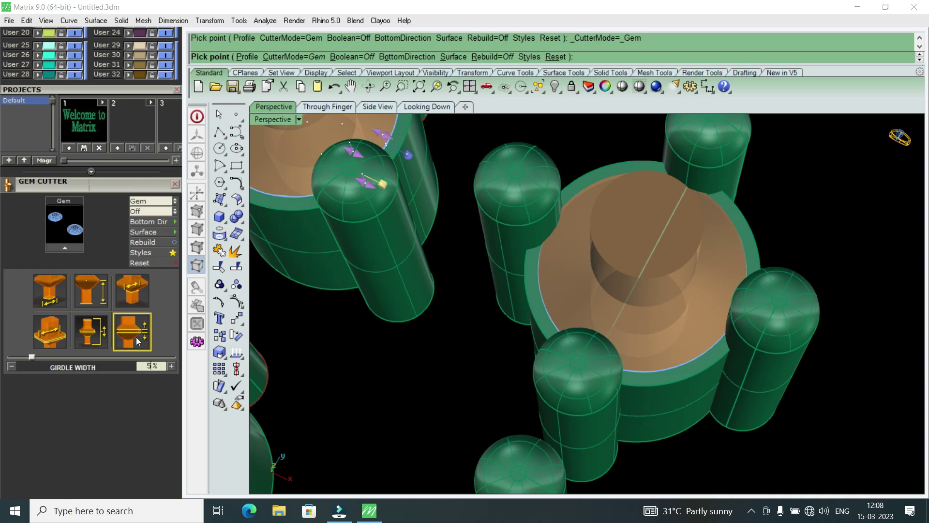
mouse_move(581, 287)
right_mouse_down()
mouse_move(656, 198)
mouse_move(335, 178)
right_mouse_up()
left_click(276, 119)
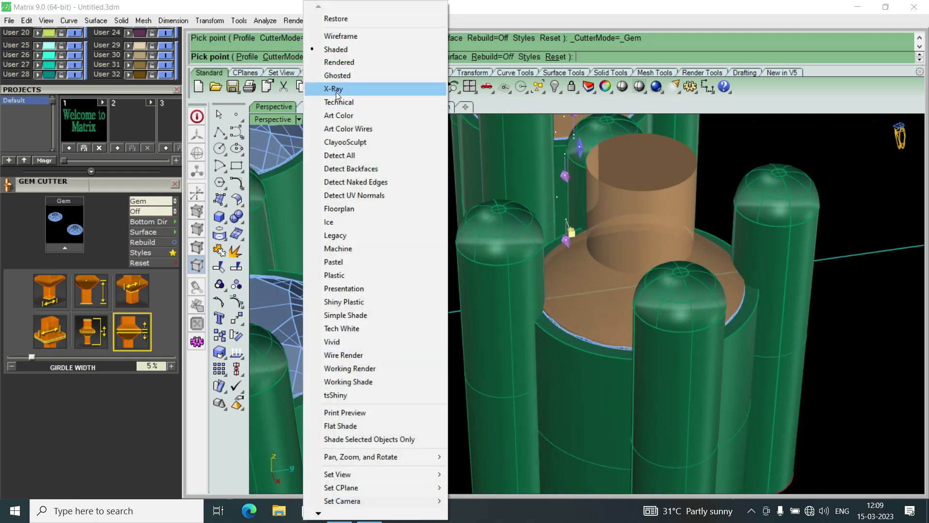
left_click(355, 42)
Widen the cutter girdle from 5% to 24.2% and accept both gem cutters.
mouse_move(485, 242)
right_mouse_down()
mouse_move(551, 245)
mouse_move(560, 296)
right_mouse_up()
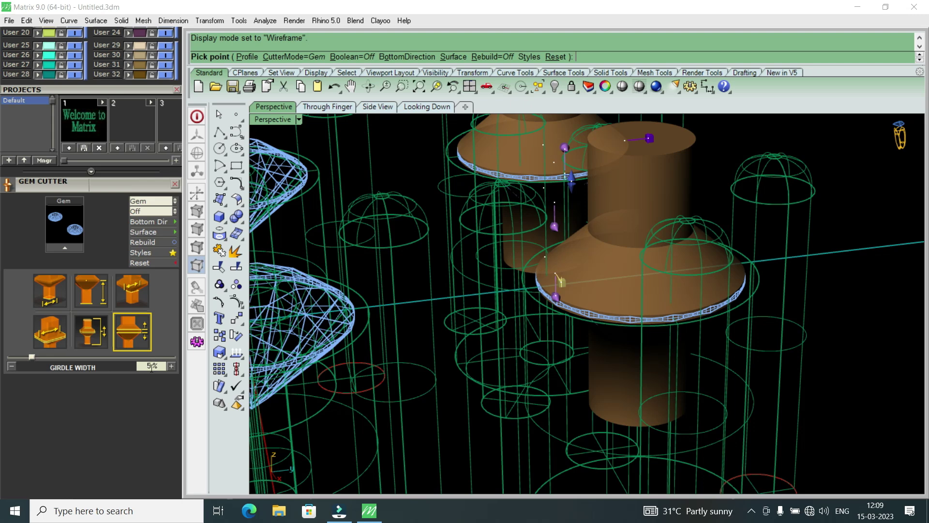
mouse_move(33, 357)
left_mouse_down()
mouse_move(137, 364)
mouse_move(17, 357)
mouse_move(113, 354)
left_mouse_up()
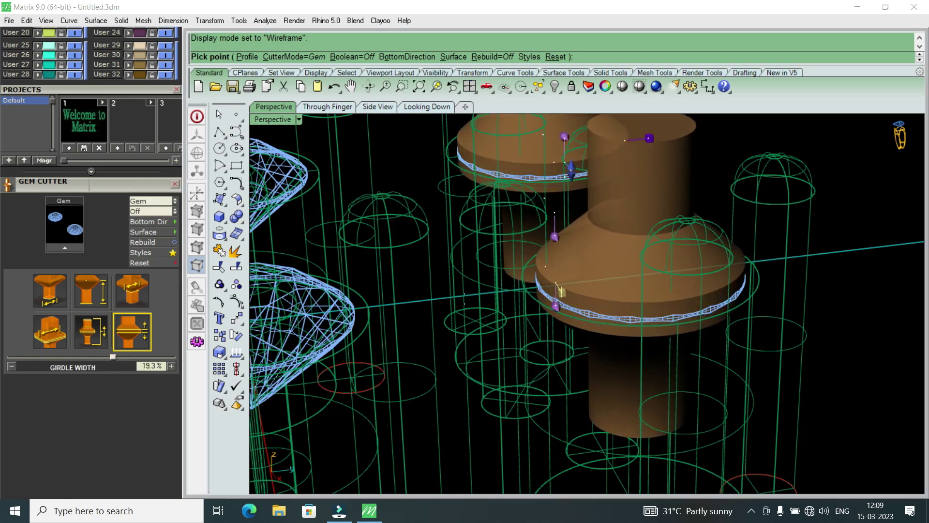
right_click_drag(611, 306, 612, 227)
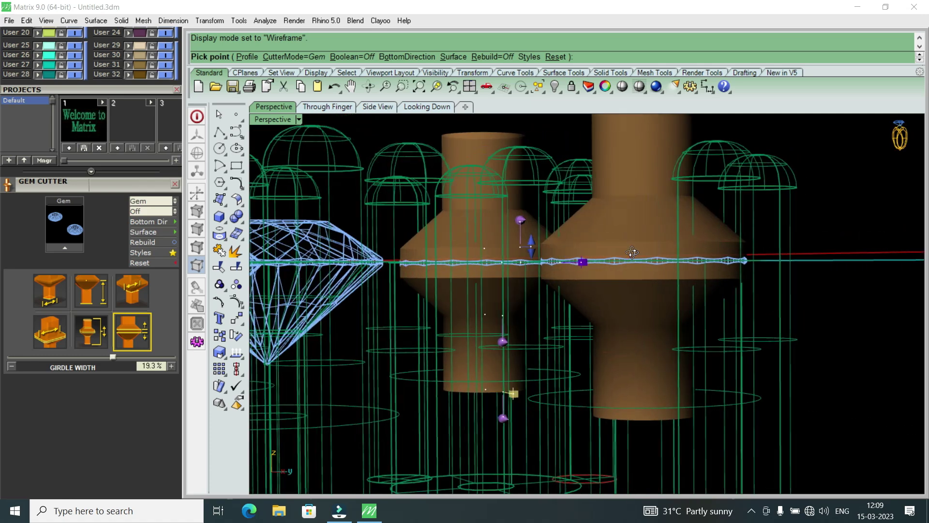
left_click_drag(113, 358, 140, 356)
mouse_move(583, 203)
right_mouse_down()
mouse_move(583, 304)
mouse_move(655, 212)
mouse_move(605, 254)
right_mouse_up()
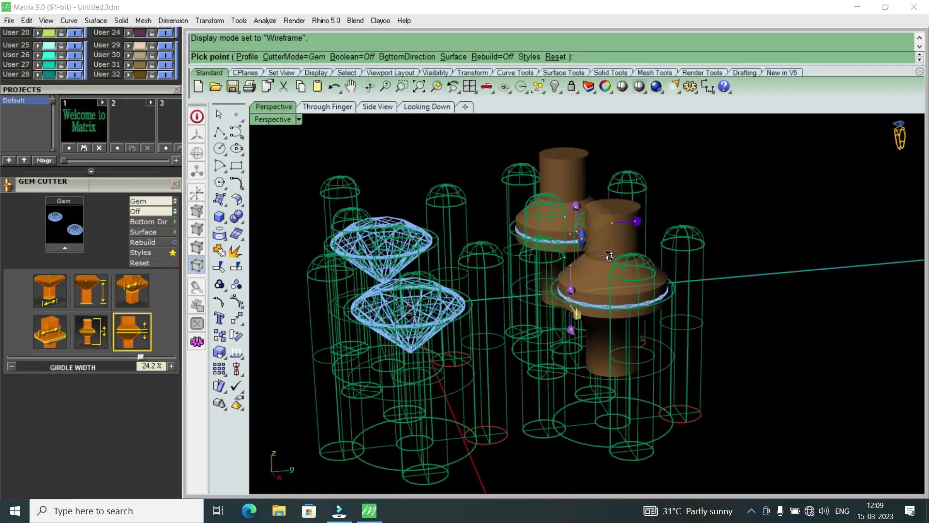
right_click(605, 254)
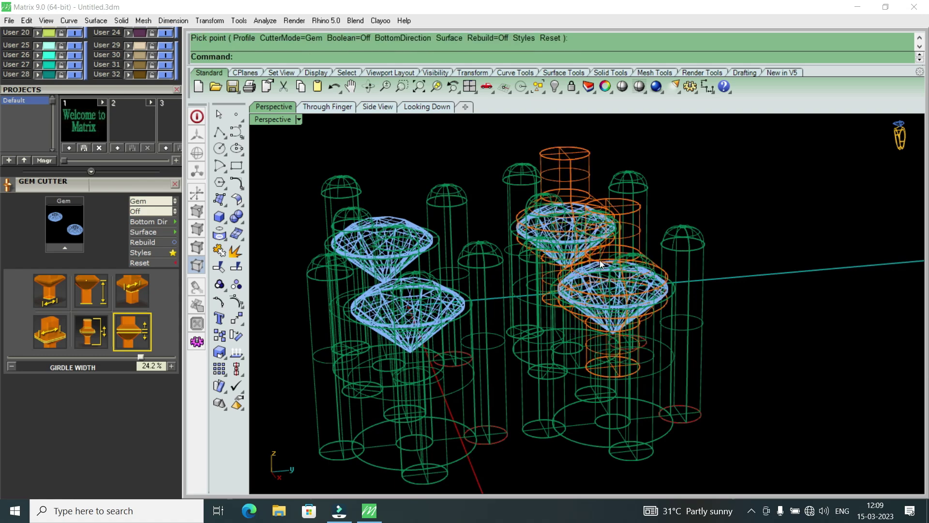
Switch the viewport display back to shaded.
left_click(281, 120)
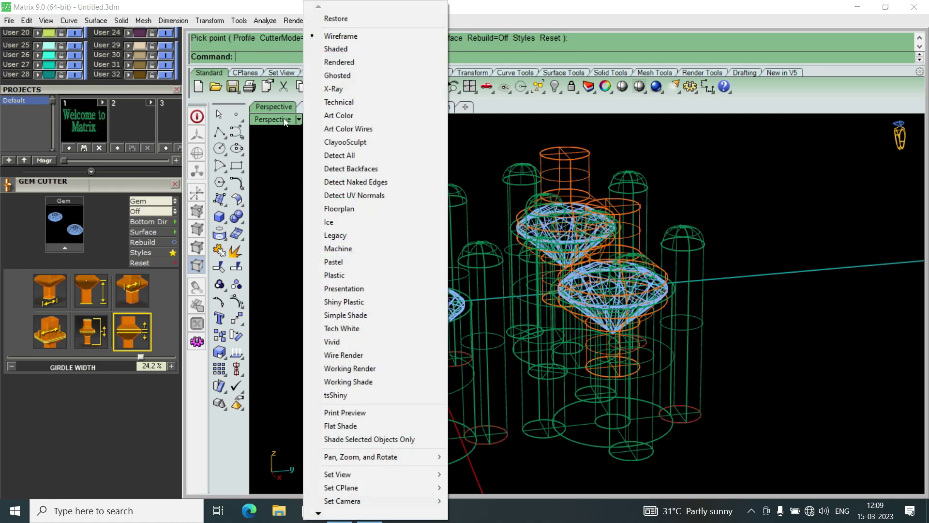
left_click(349, 51)
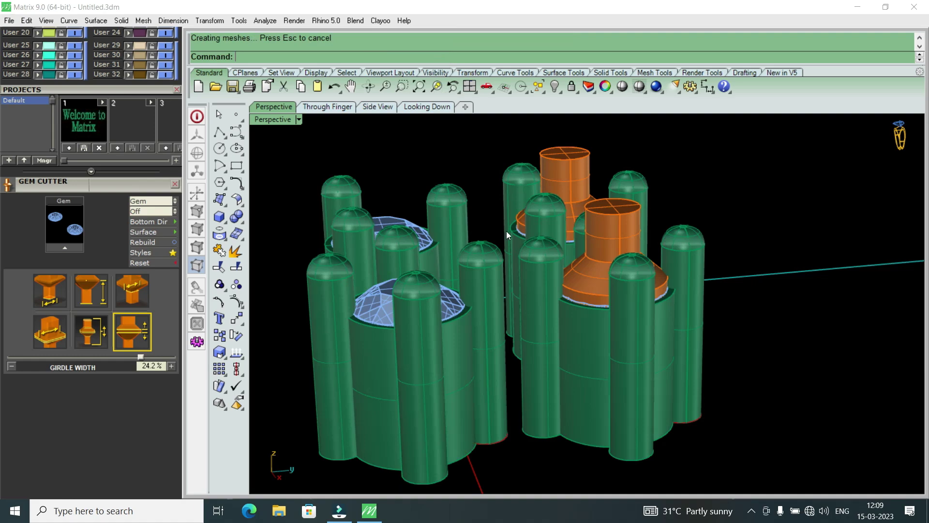
right_click_drag(506, 231, 581, 314)
scroll(607, 343, "up", 3)
scroll(629, 314, "up", 4)
scroll(690, 351, "down", 3)
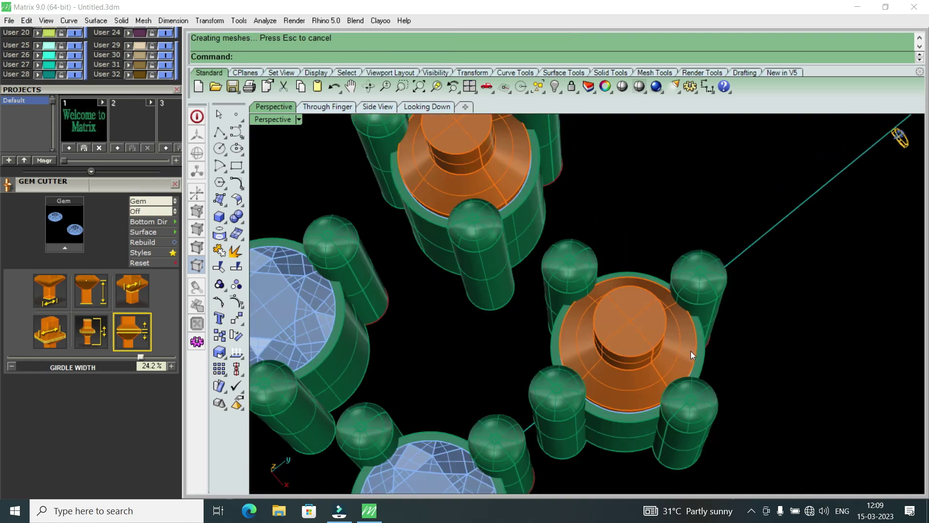
scroll(662, 339, "down", 2)
scroll(658, 337, "up", 1)
Select both gem cutters, raise them upward into place, then deselect.
left_click(657, 336)
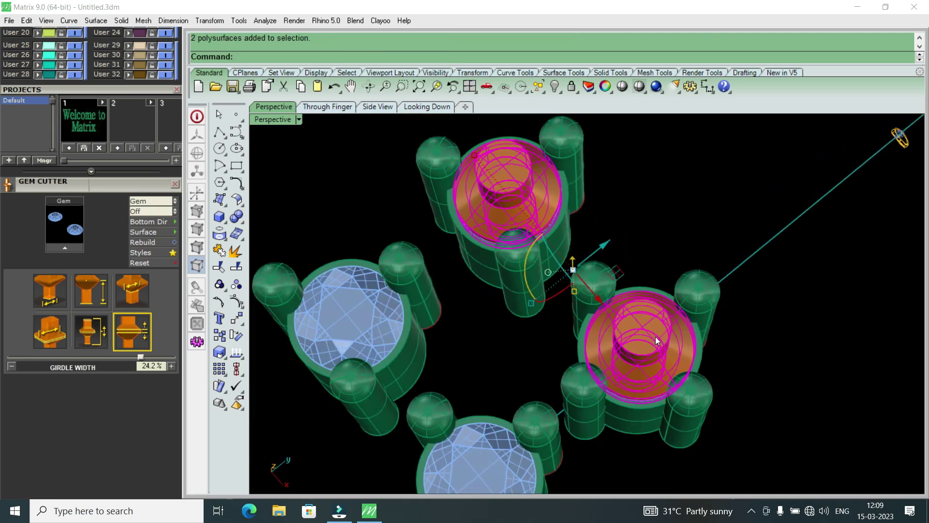
mouse_move(585, 342)
right_mouse_down()
mouse_move(622, 299)
mouse_move(580, 255)
right_mouse_up()
scroll(538, 268, "up", 2)
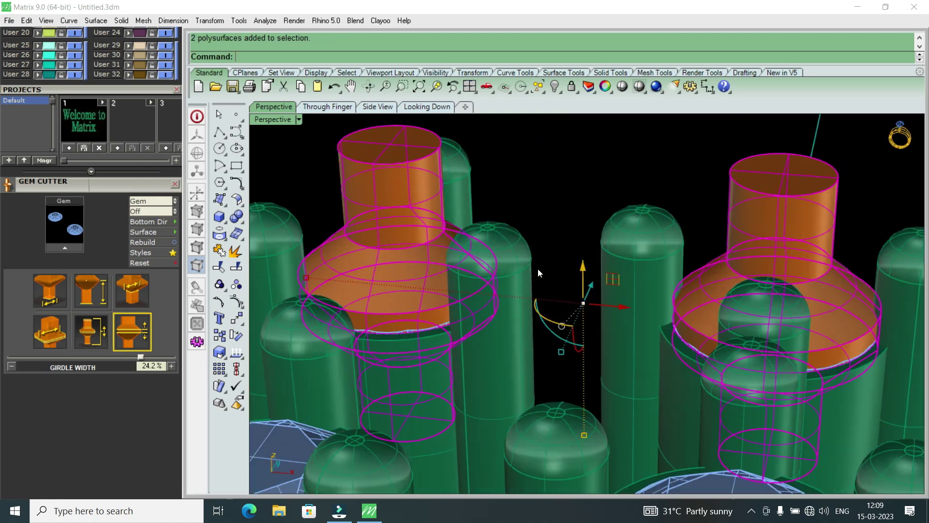
left_click_drag(584, 268, 586, 253)
right_click_drag(586, 252, 671, 258)
key("Escape")
Inspect the cutters from several angles, then scroll the side panel to the Layers section.
scroll(791, 262, "down", 3)
right_click_drag(775, 291, 700, 351)
scroll(727, 370, "down", 2)
scroll(701, 308, "up", 4)
right_click_drag(700, 309, 658, 325)
scroll(705, 301, "up", 5)
scroll(715, 283, "down", 5)
mouse_move(715, 282)
right_mouse_down()
mouse_move(629, 326)
mouse_move(590, 376)
right_mouse_up()
scroll(627, 356, "up", 3)
scroll(579, 387, "up", 2)
scroll(579, 386, "up", 2)
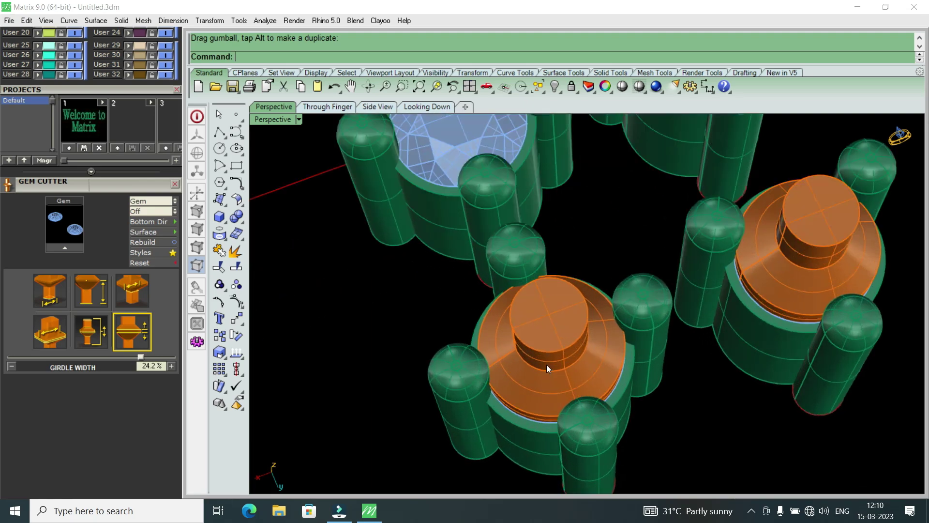
right_click_drag(511, 373, 531, 317)
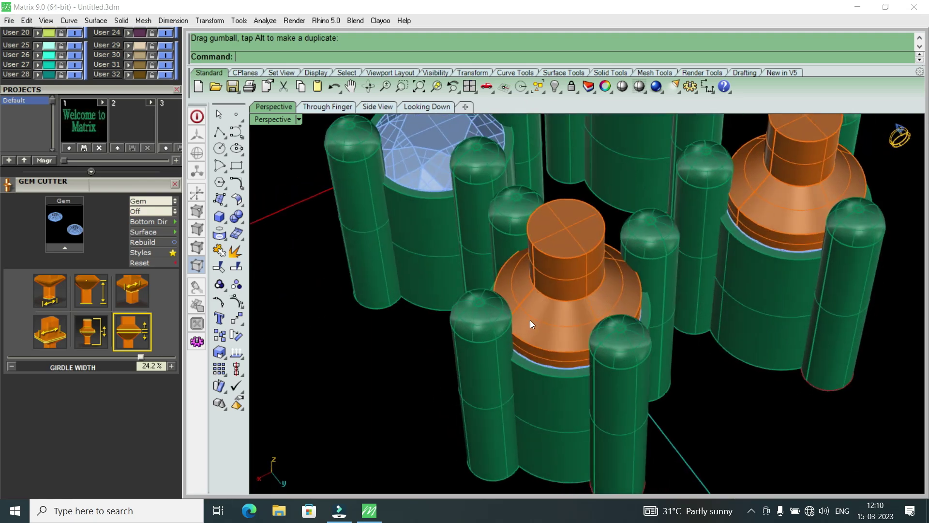
scroll(557, 316, "down", 5)
scroll(657, 366, "up", 1)
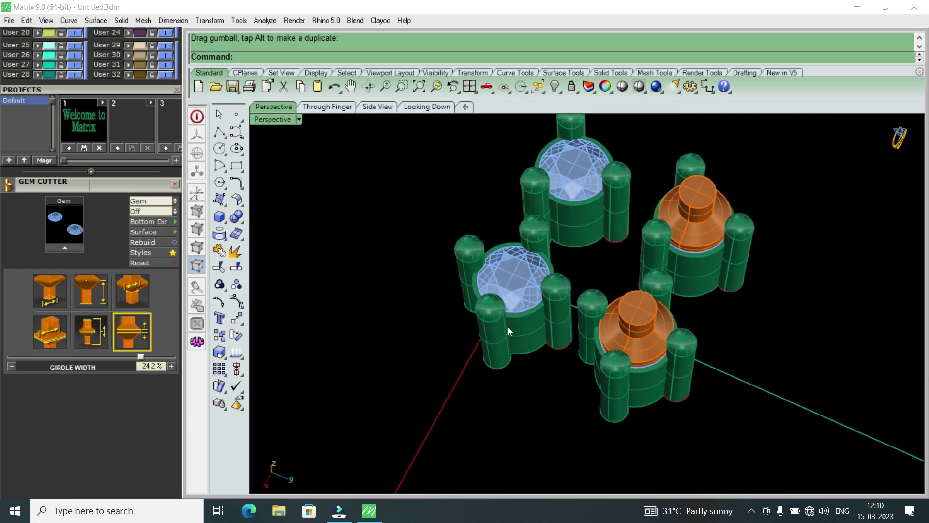
scroll(143, 90, "up", 3)
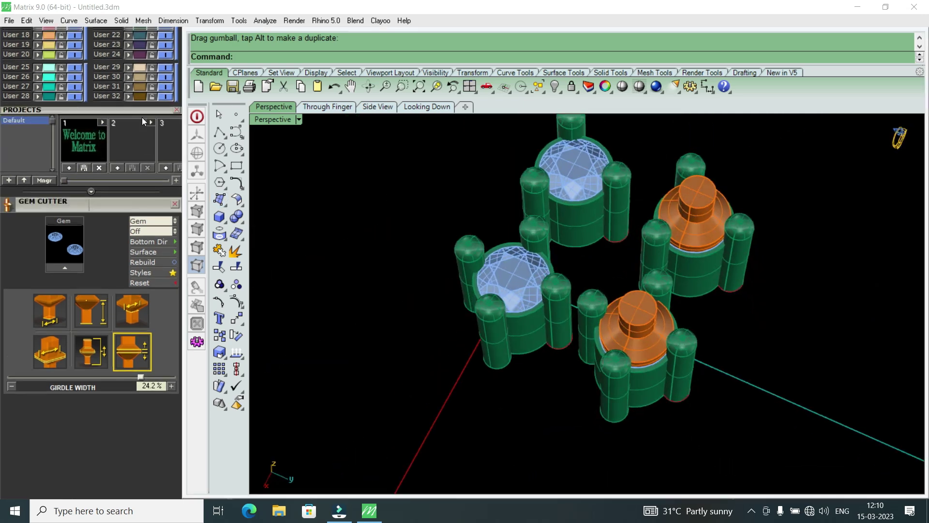
mouse_move(137, 249)
left_mouse_down()
mouse_move(135, 387)
mouse_move(167, 147)
left_mouse_up()
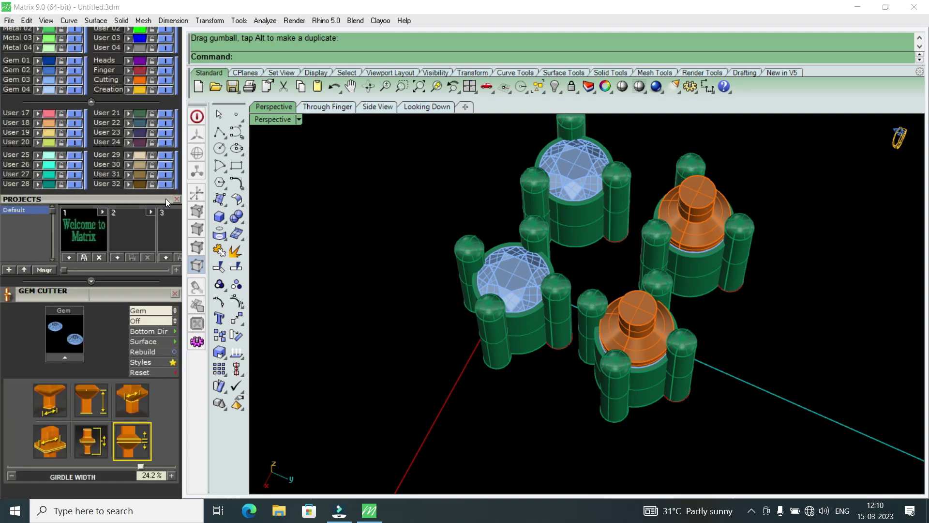
left_click_drag(166, 198, 146, 422)
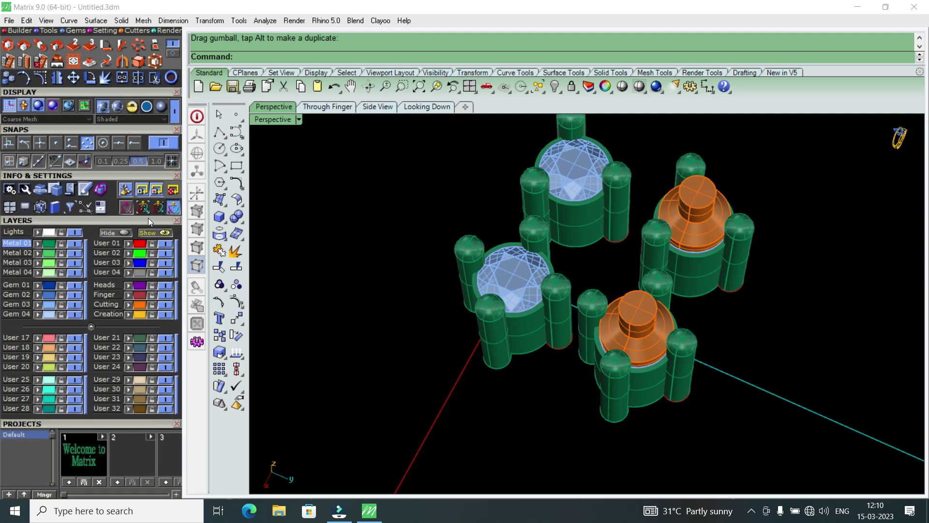
Start a Boolean Difference from the Main Menu's Solid tools.
mouse_move(155, 193)
left_mouse_down()
mouse_move(155, 240)
mouse_move(157, 230)
left_mouse_up()
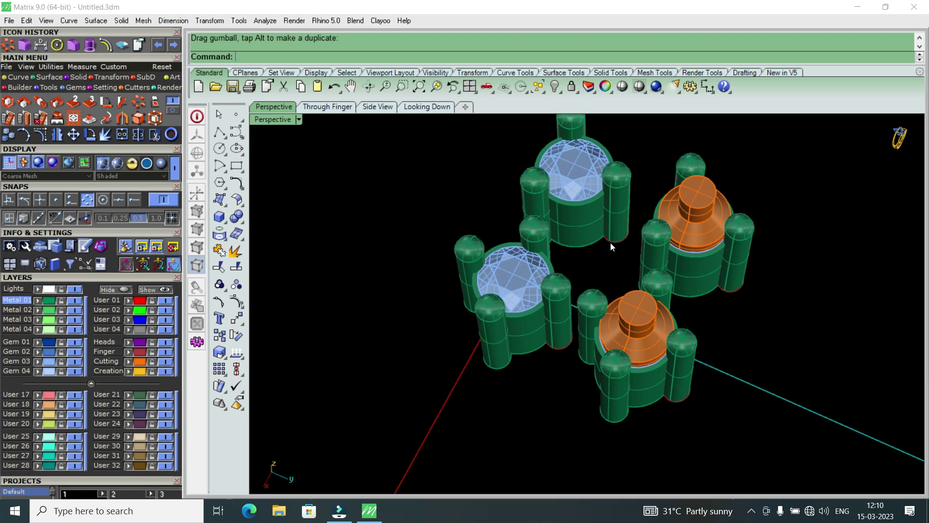
scroll(670, 304, "up", 2)
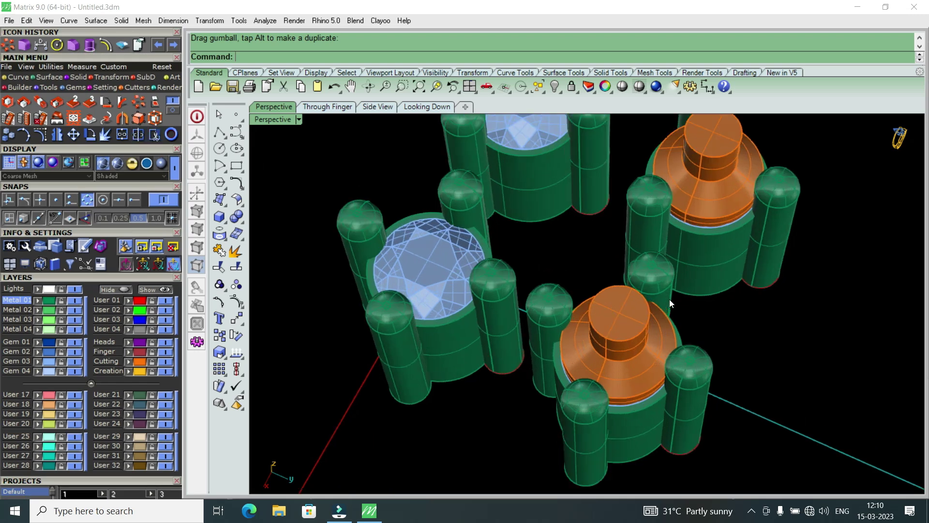
left_click(78, 77)
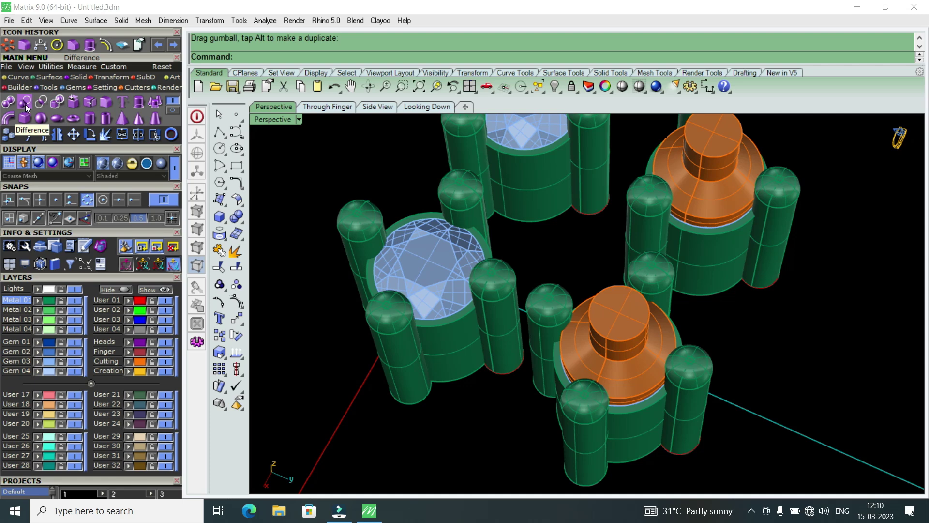
left_click(25, 101)
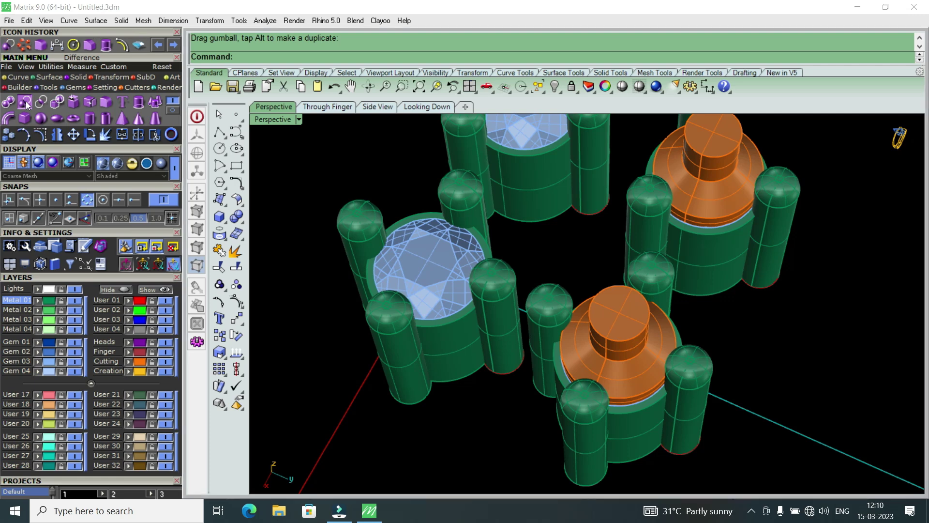
scroll(600, 280, "down", 3)
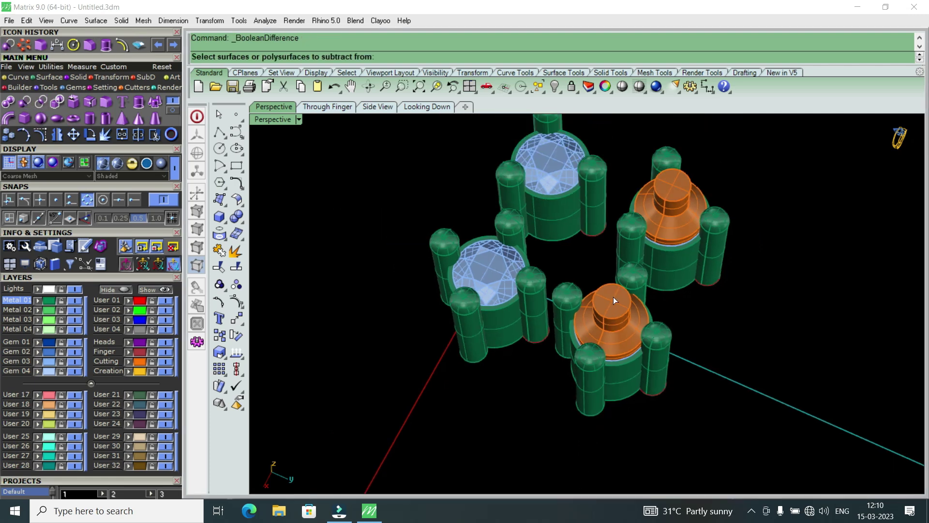
Select the prongs of both right-hand settings as the objects to cut from.
scroll(614, 297, "up", 2)
left_click(590, 355)
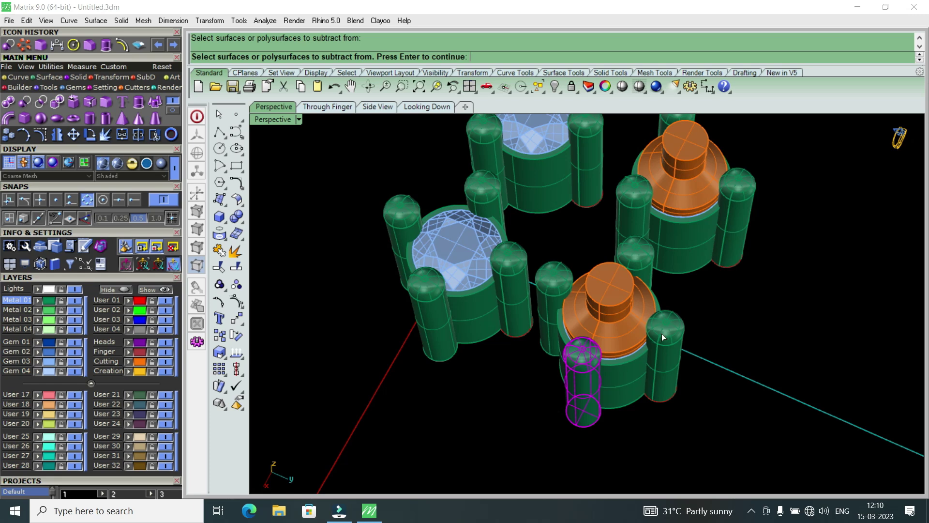
left_click(673, 338)
left_click(637, 262)
left_click(559, 279)
mouse_move(559, 279)
right_mouse_down()
mouse_move(653, 279)
mouse_move(716, 299)
right_mouse_up()
scroll(726, 311, "up", 3)
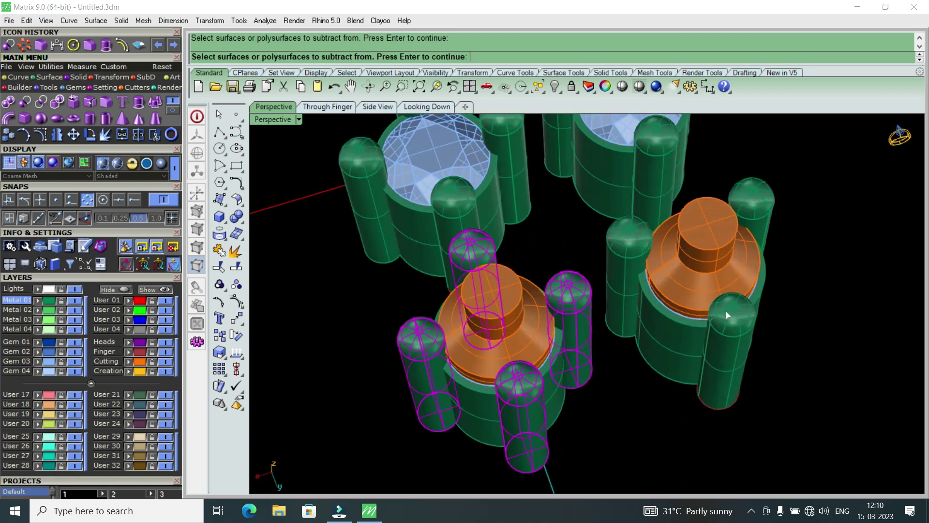
left_click(730, 313)
left_click(639, 251)
left_click(756, 204)
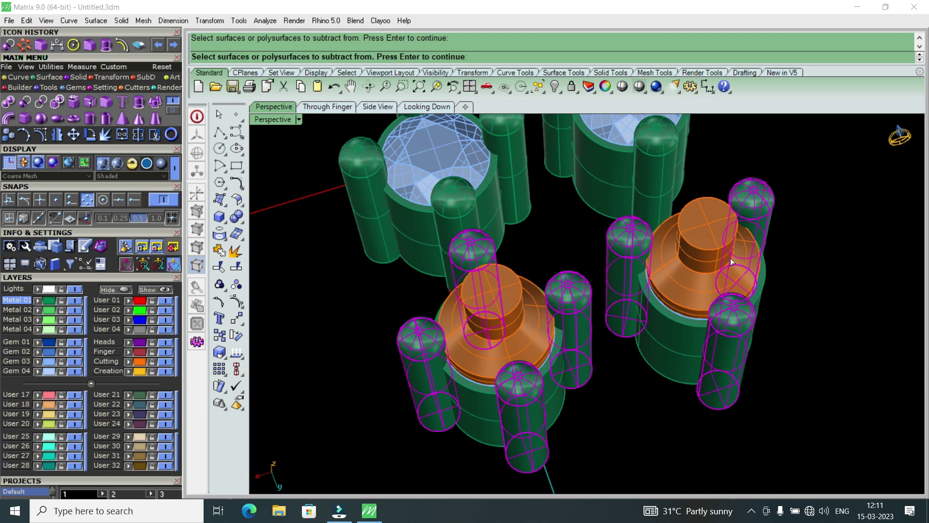
key("Return")
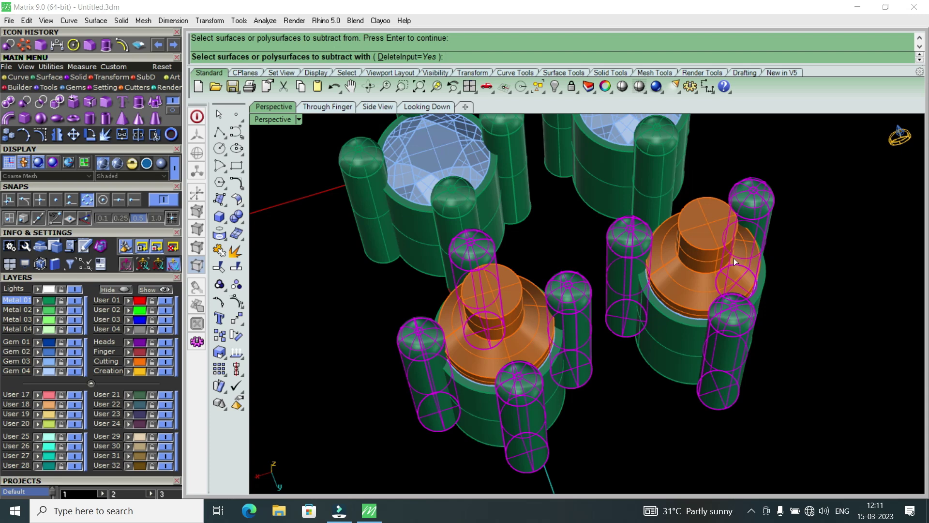
Subtract the two orange cutters to cut the gem seats.
left_click(693, 236)
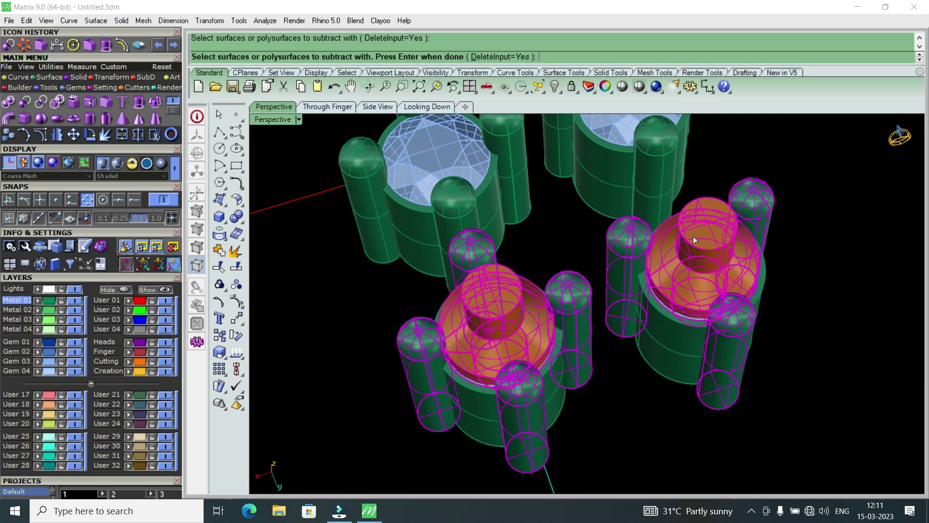
key("Return")
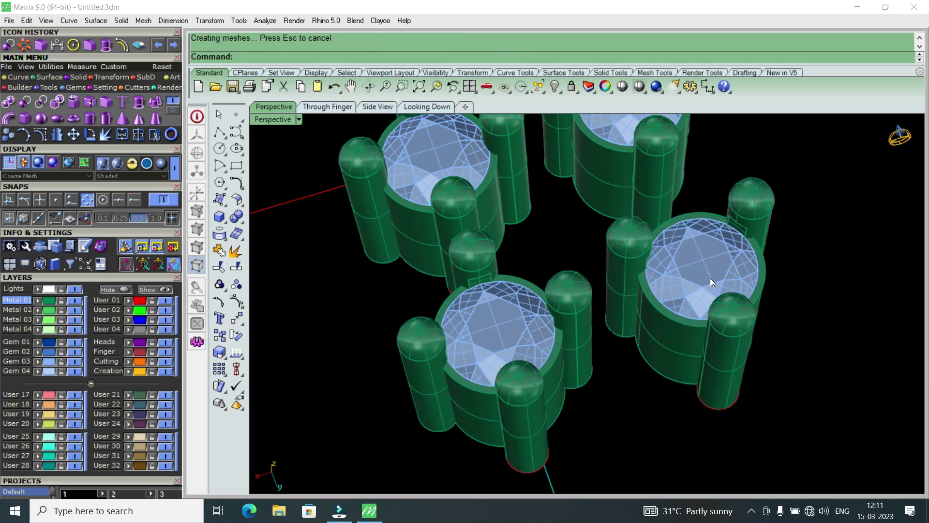
scroll(709, 275, "up", 3)
mouse_move(736, 254)
right_mouse_down()
mouse_move(561, 315)
mouse_move(576, 332)
right_mouse_up()
Select the lower-right and upper-right gems and put them on layer Gem 01.
scroll(332, 327, "up", 2)
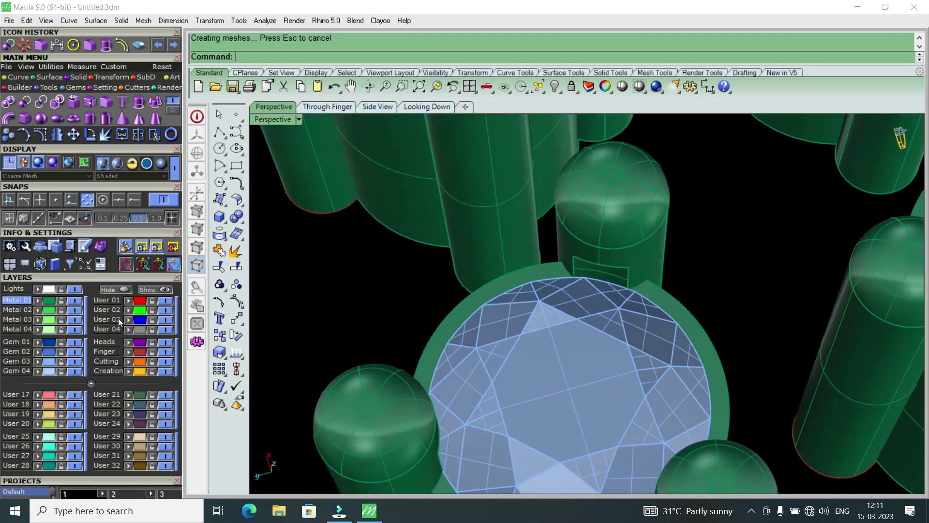
scroll(394, 331, "down", 5)
scroll(521, 336, "down", 2)
scroll(539, 317, "down", 3)
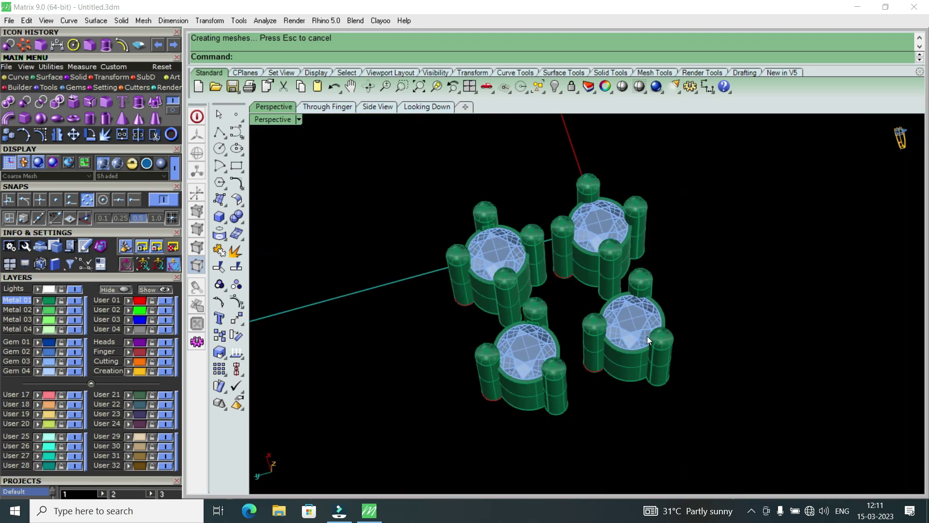
left_click(640, 323)
scroll(604, 270, "up", 1)
left_click(606, 220, "shift")
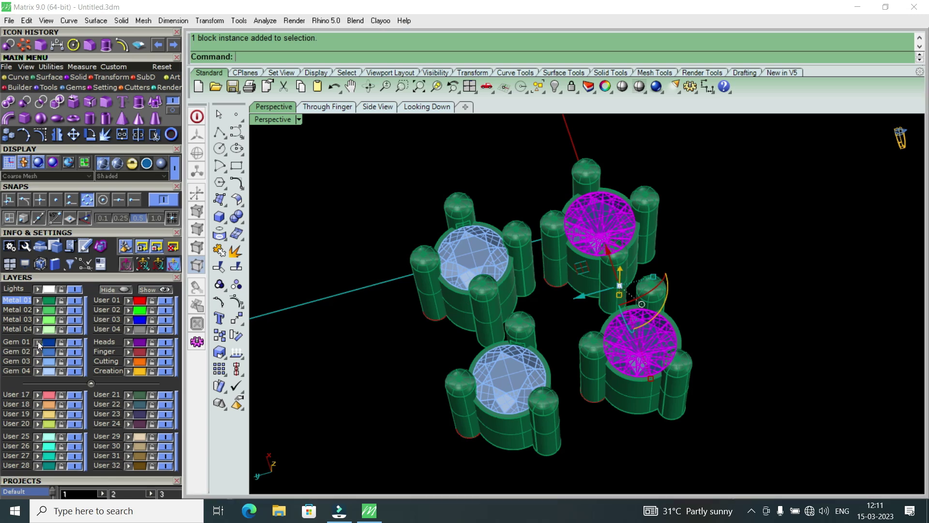
key("Escape")
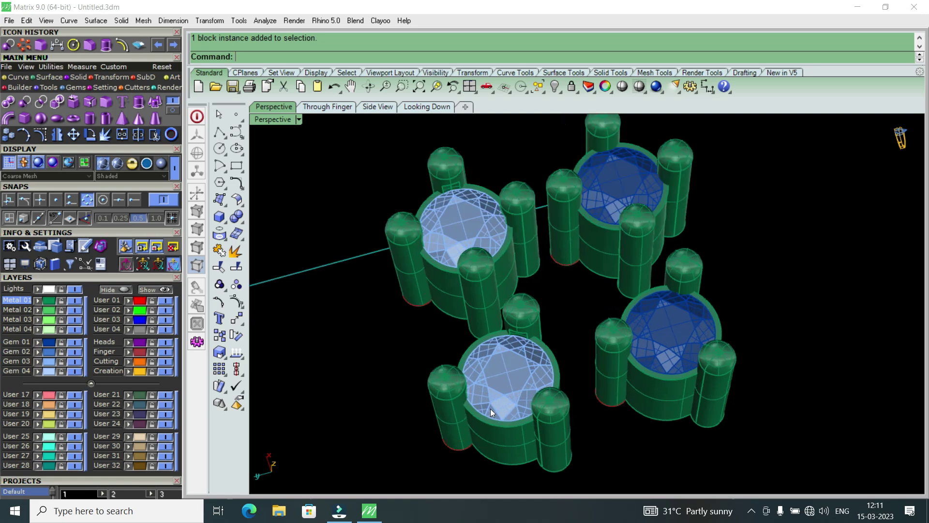
Orbit to a higher view showing all four settings.
right_click_drag(487, 408, 721, 314)
scroll(721, 318, "up", 3)
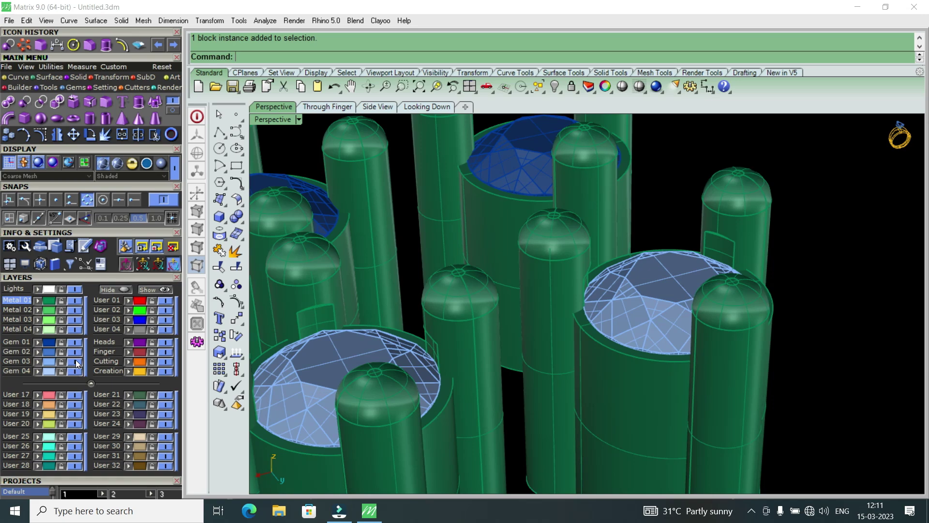
scroll(623, 277, "down", 5)
right_click_drag(623, 276, 514, 211)
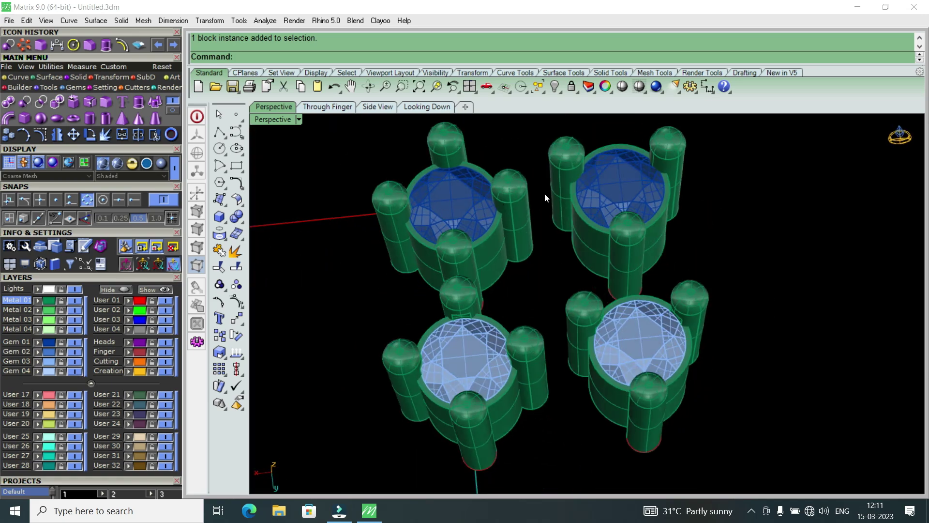
left_click(73, 342)
left_click(73, 342)
left_click(73, 343)
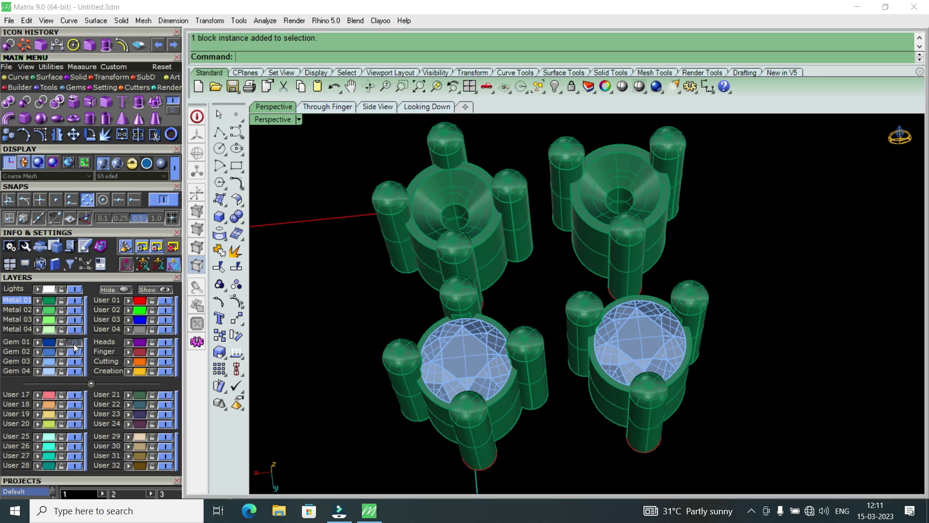
left_click(73, 343)
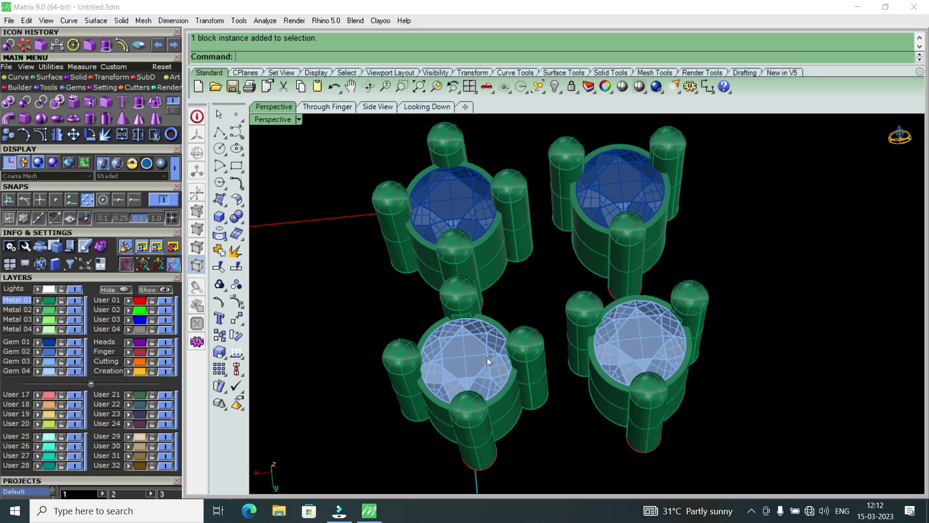
left_click(76, 363)
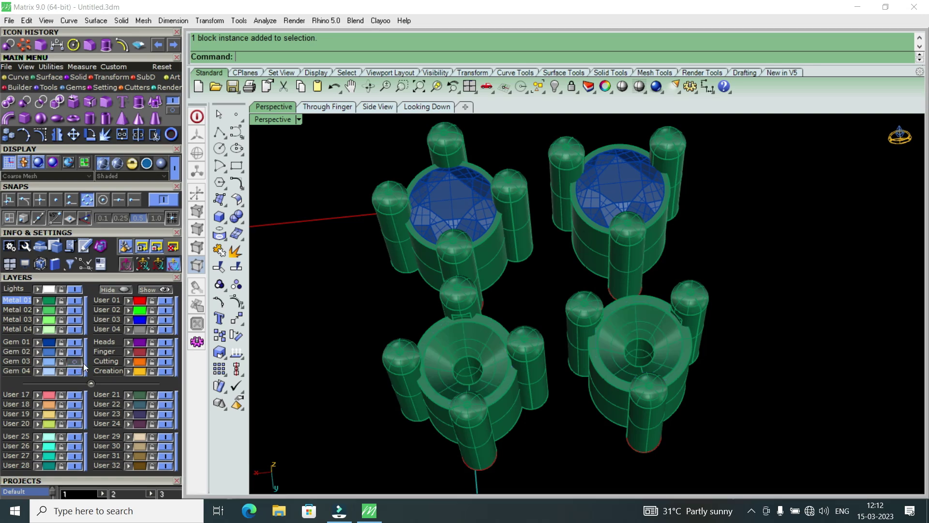
scroll(674, 374, "up", 3)
mouse_move(674, 373)
right_mouse_down()
mouse_move(525, 246)
mouse_move(614, 324)
right_mouse_up()
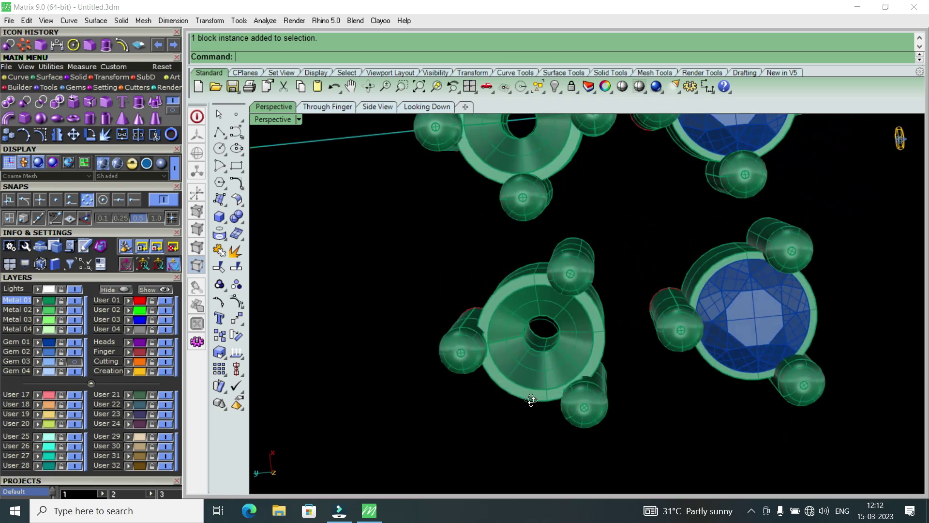
scroll(568, 265, "up", 5)
mouse_move(568, 265)
right_mouse_down()
mouse_move(555, 289)
mouse_move(497, 249)
mouse_move(554, 193)
mouse_move(544, 186)
mouse_move(537, 274)
mouse_move(544, 208)
mouse_move(668, 207)
mouse_move(799, 239)
mouse_move(755, 271)
mouse_move(630, 320)
right_mouse_up()
scroll(499, 253, "down", 3)
scroll(720, 285, "down", 3)
scroll(534, 333, "up", 5)
mouse_move(534, 333)
right_mouse_down()
mouse_move(595, 244)
mouse_move(685, 211)
mouse_move(819, 216)
mouse_move(775, 288)
mouse_move(545, 255)
mouse_move(411, 275)
mouse_move(410, 263)
mouse_move(648, 260)
mouse_move(525, 269)
mouse_move(452, 211)
mouse_move(540, 191)
mouse_move(483, 207)
mouse_move(442, 257)
mouse_move(451, 303)
mouse_move(499, 286)
right_mouse_up()
scroll(410, 264, "down", 5)
scroll(527, 259, "up", 5)
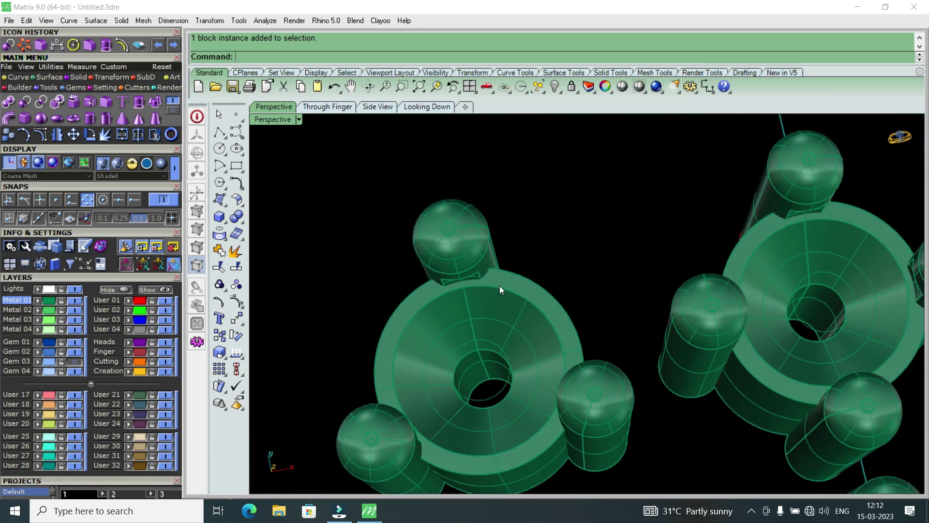
scroll(498, 286, "down", 3)
left_click(75, 362)
mouse_move(501, 293)
right_mouse_down()
mouse_move(388, 283)
mouse_move(637, 177)
mouse_move(664, 253)
mouse_move(747, 242)
mouse_move(749, 340)
mouse_move(680, 405)
mouse_move(636, 309)
right_mouse_up()
scroll(661, 304, "up", 2)
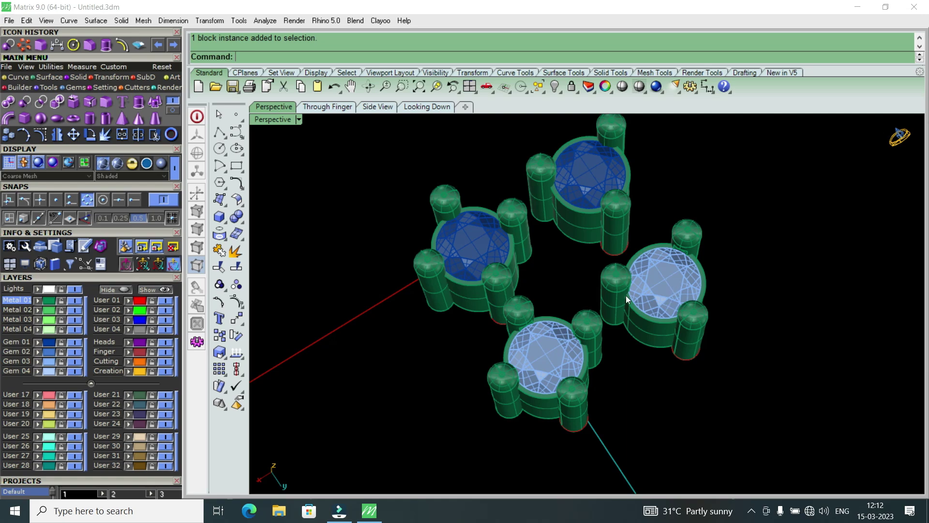
Try a gem cutter on a single light-blue gem, then cancel the command.
right_click_drag(448, 310, 650, 259)
scroll(448, 301, "up", 3)
left_click(464, 271)
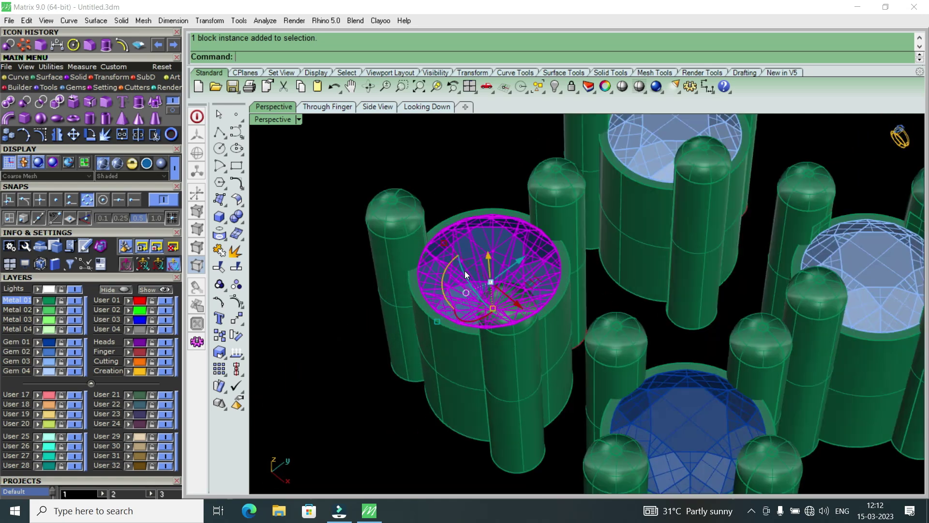
scroll(465, 274, "down", 4)
right_click_drag(483, 268, 542, 260)
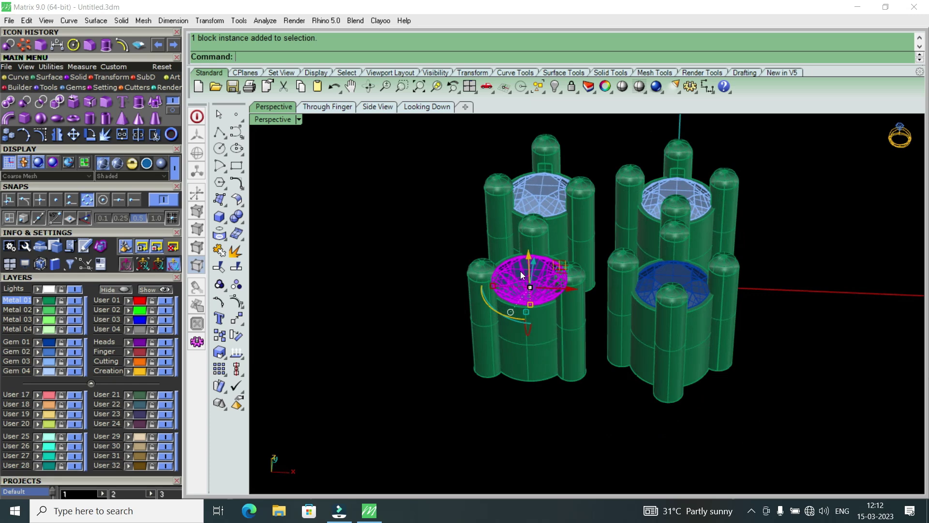
key("F6")
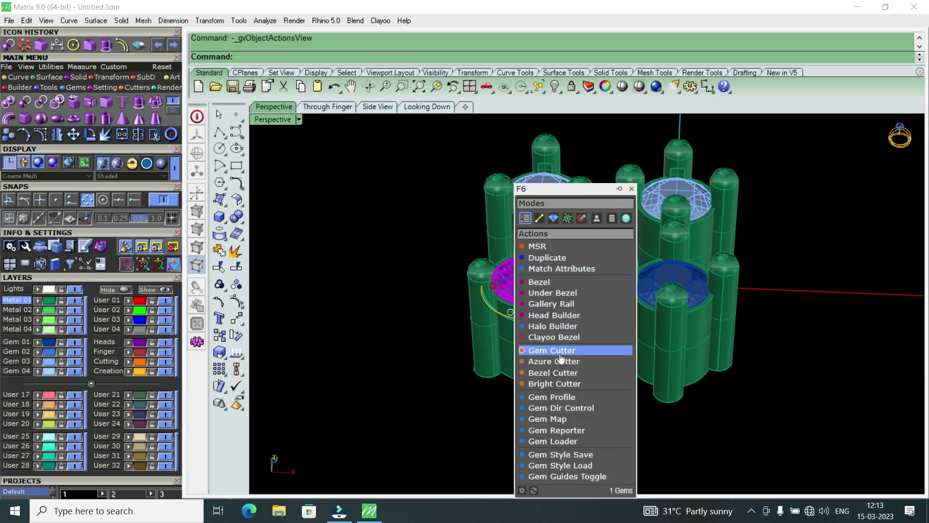
key("F6")
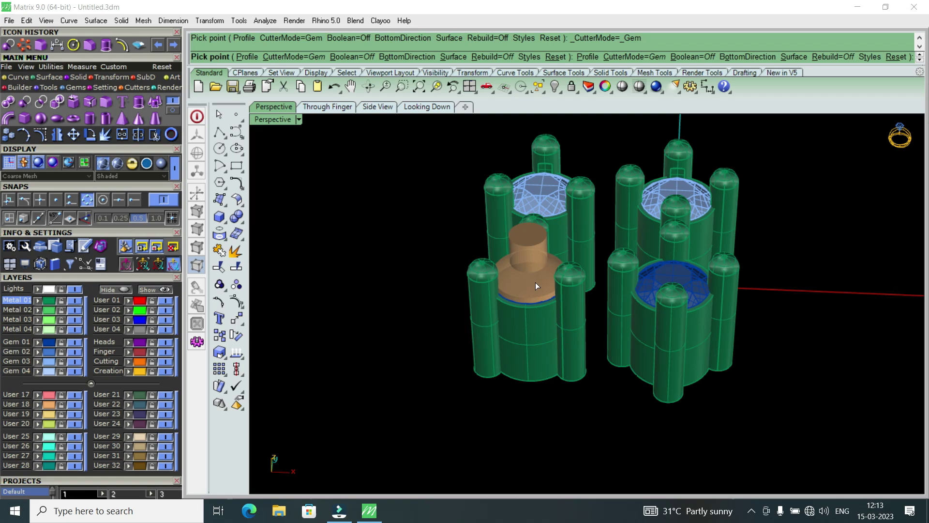
scroll(535, 286, "up", 2)
scroll(535, 285, "up", 3)
scroll(486, 320, "down", 1)
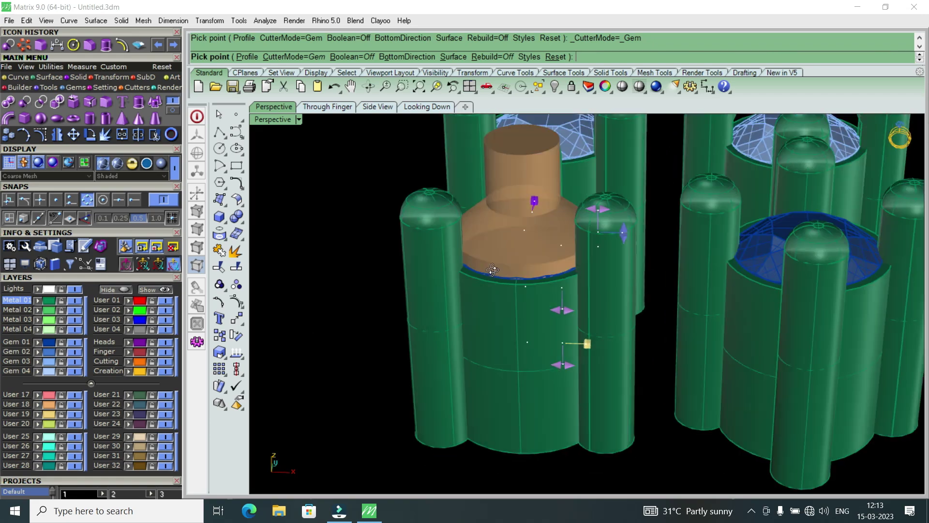
scroll(486, 320, "down", 1)
scroll(486, 321, "down", 2)
scroll(485, 321, "down", 1)
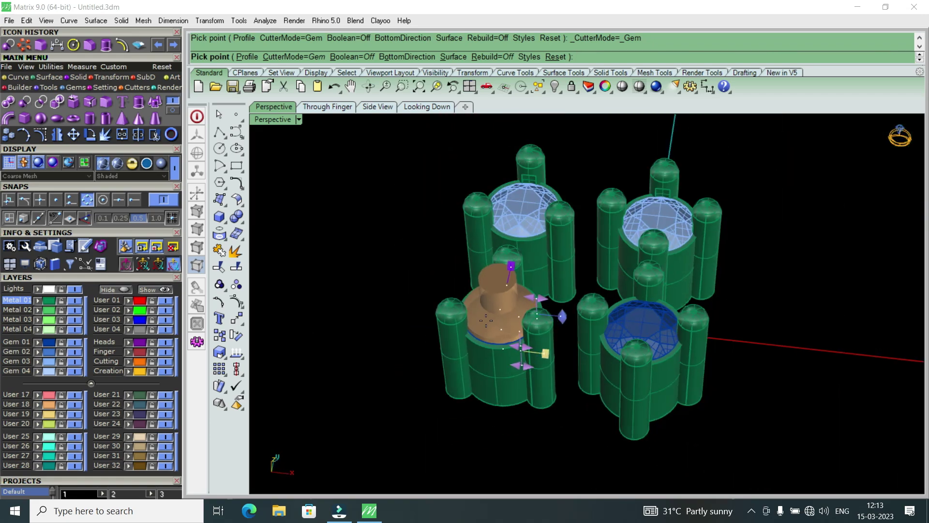
key("Escape")
Build gem cutters for the front-right and front-left gems and select both cutters.
left_click(628, 334)
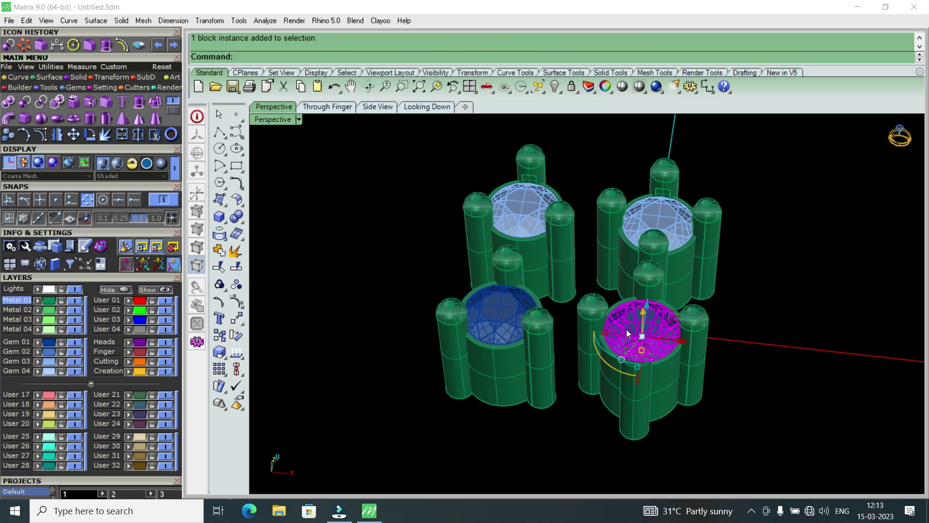
left_click(503, 314, "shift")
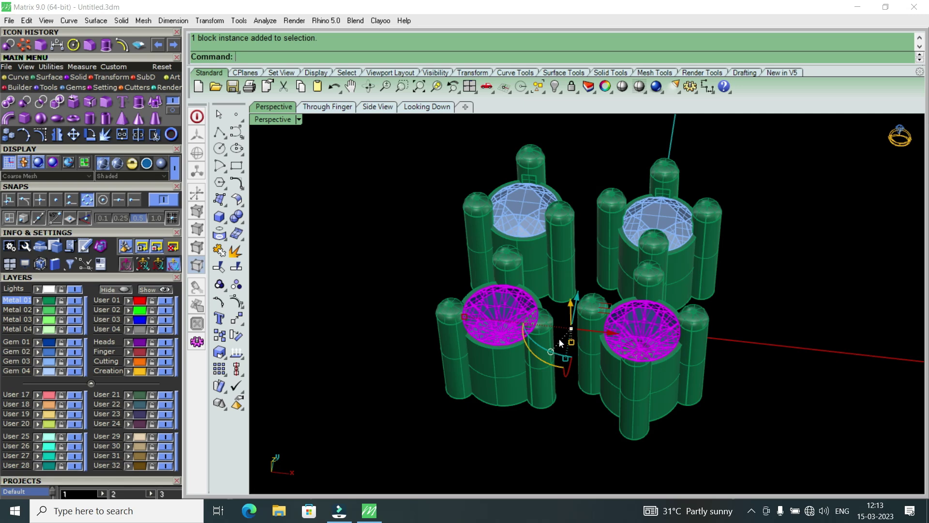
key("F6")
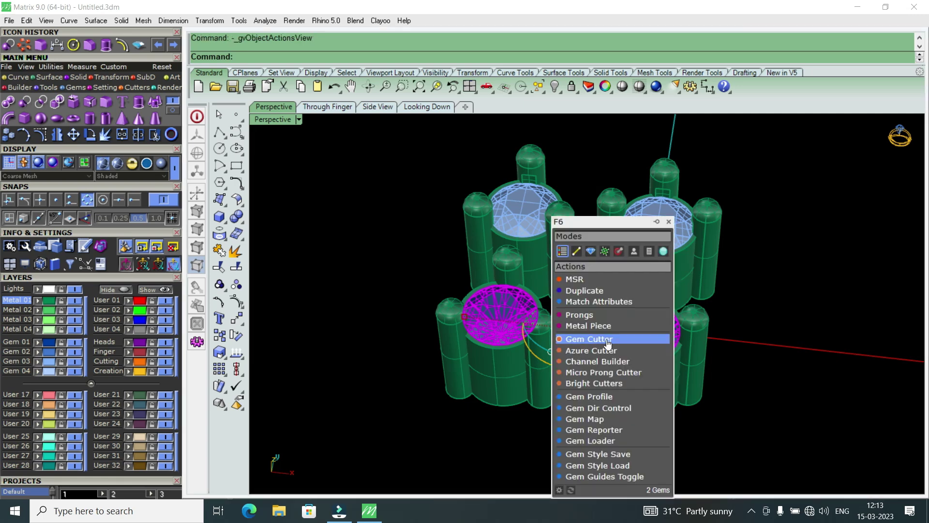
left_click(608, 341)
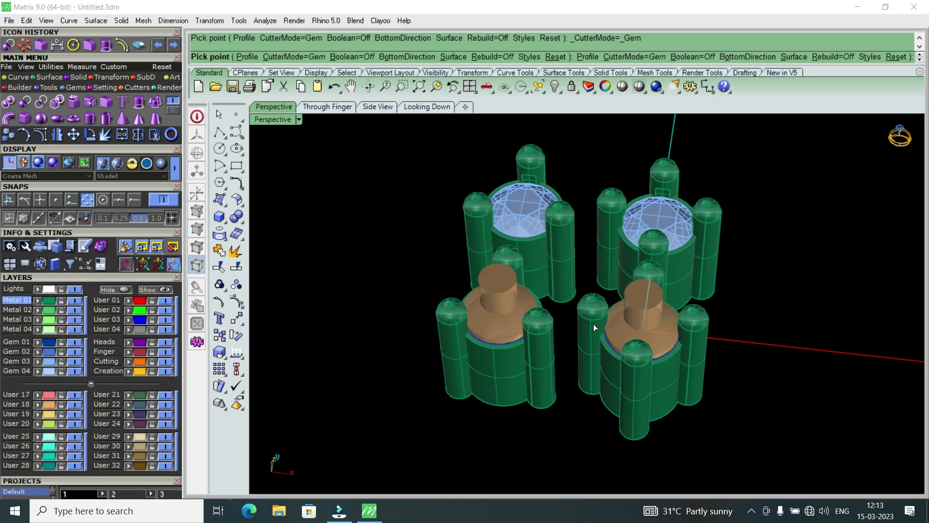
scroll(595, 318, "up", 5)
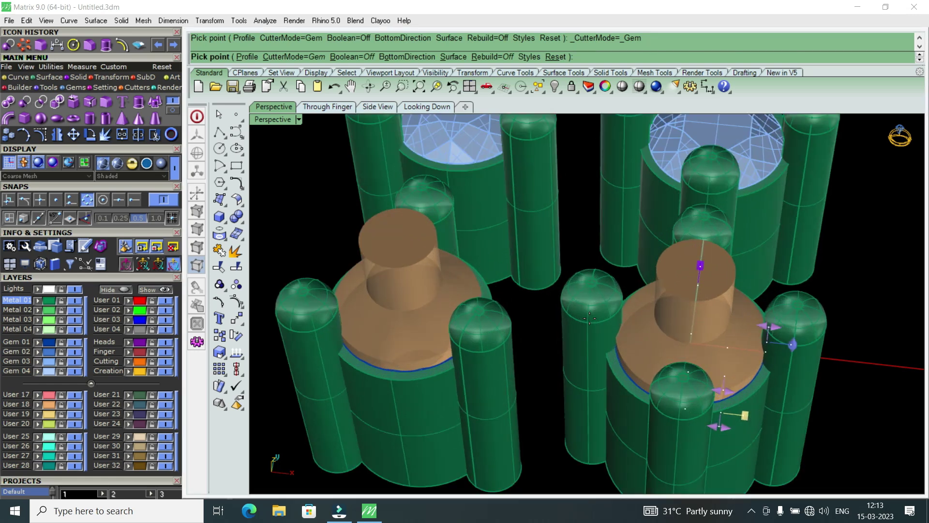
right_click(555, 304)
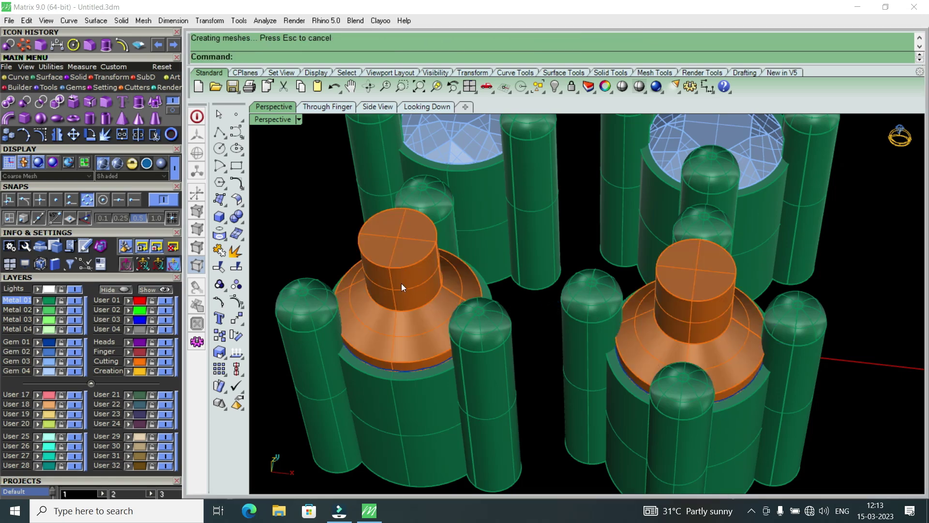
left_click(400, 257)
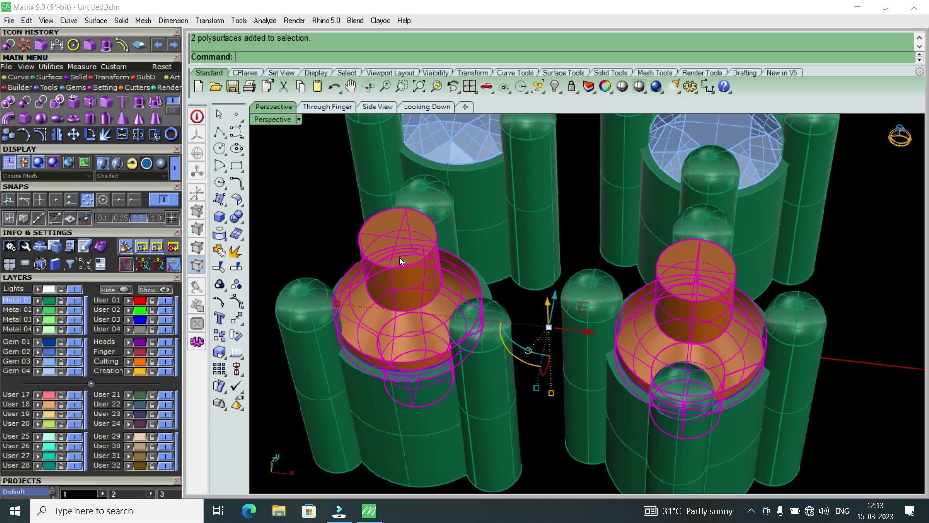
Deselect the two front cutters and orbit to view them from another side.
right_click_drag(433, 295, 455, 291)
scroll(487, 285, "down", 3)
scroll(434, 263, "up", 2)
scroll(523, 263, "down", 2)
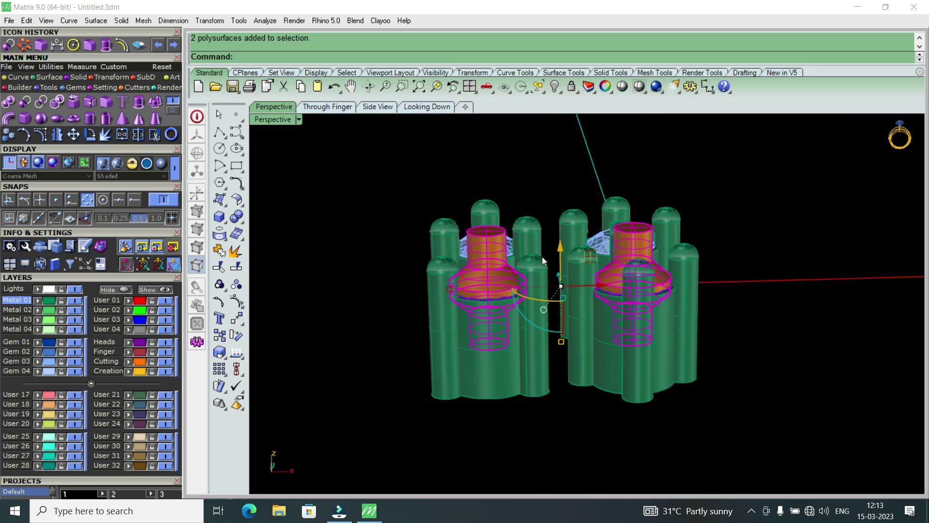
right_click_drag(588, 249, 562, 304)
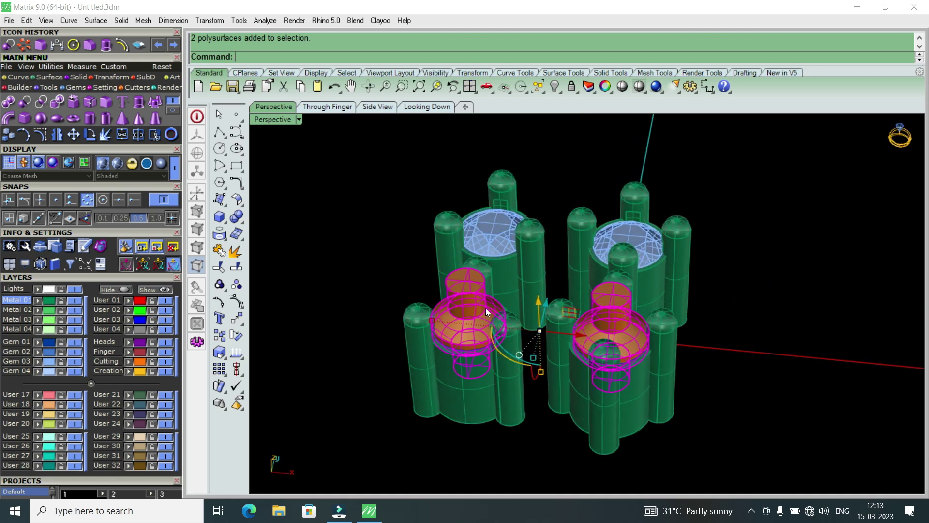
scroll(596, 323, "up", 2)
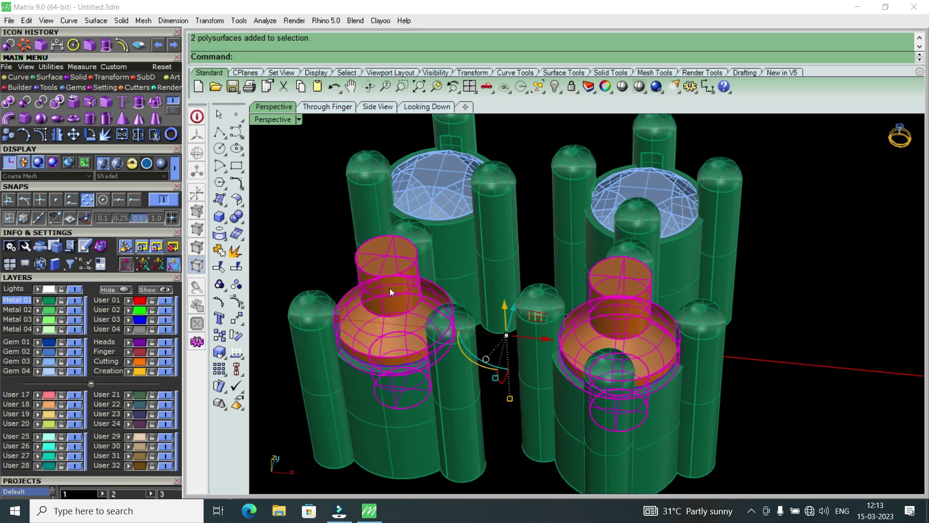
key("Escape")
right_click_drag(580, 341, 484, 303)
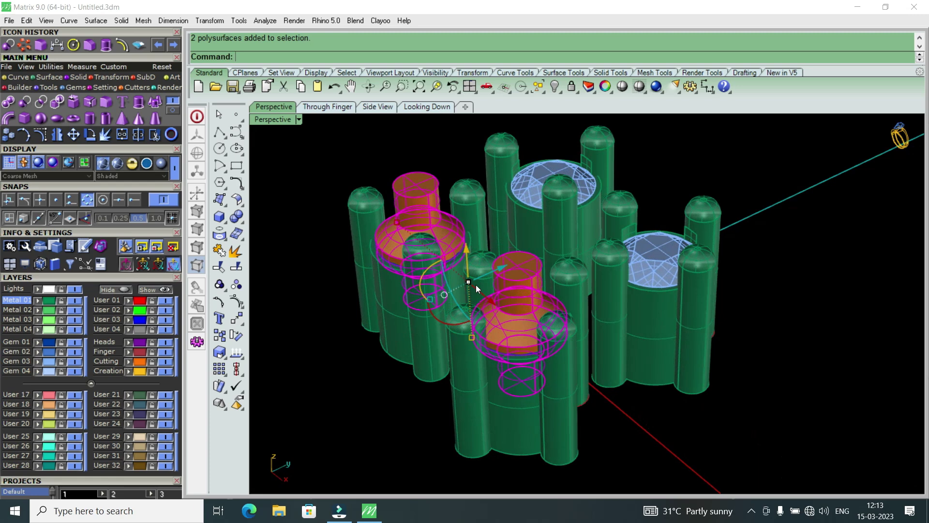
Ungroup the two front cutters so each can be selected on its own.
type("U")
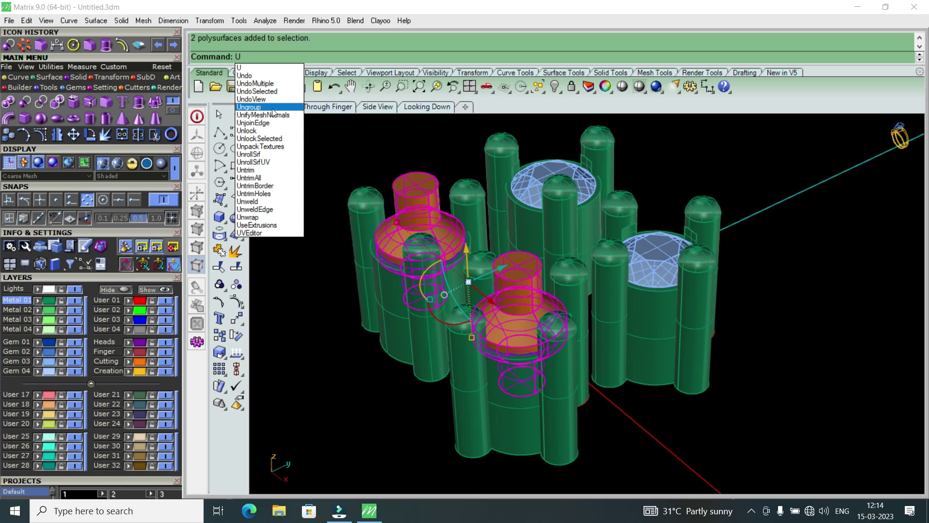
left_click(271, 108)
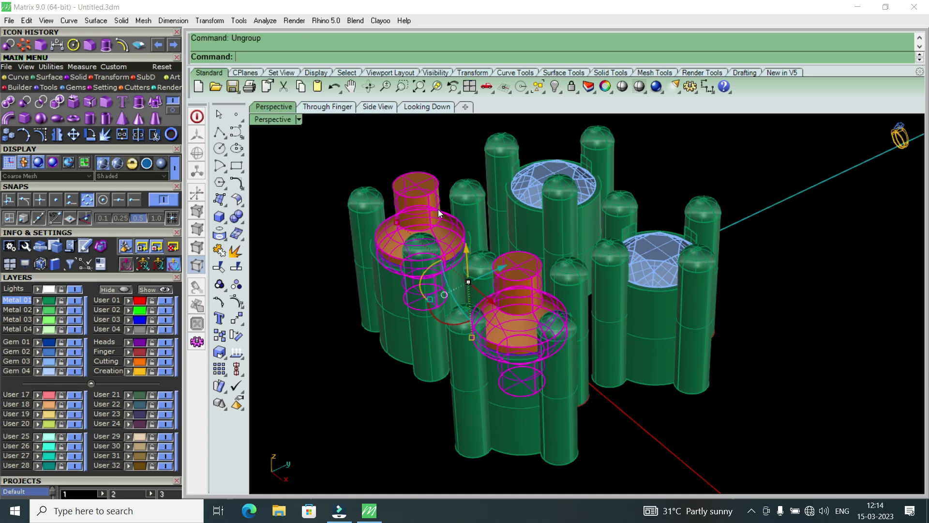
key("Escape")
left_click(417, 203)
mouse_move(390, 235)
right_mouse_down()
mouse_move(485, 221)
mouse_move(630, 282)
right_mouse_up()
left_click(630, 284)
scroll(642, 299, "up", 2)
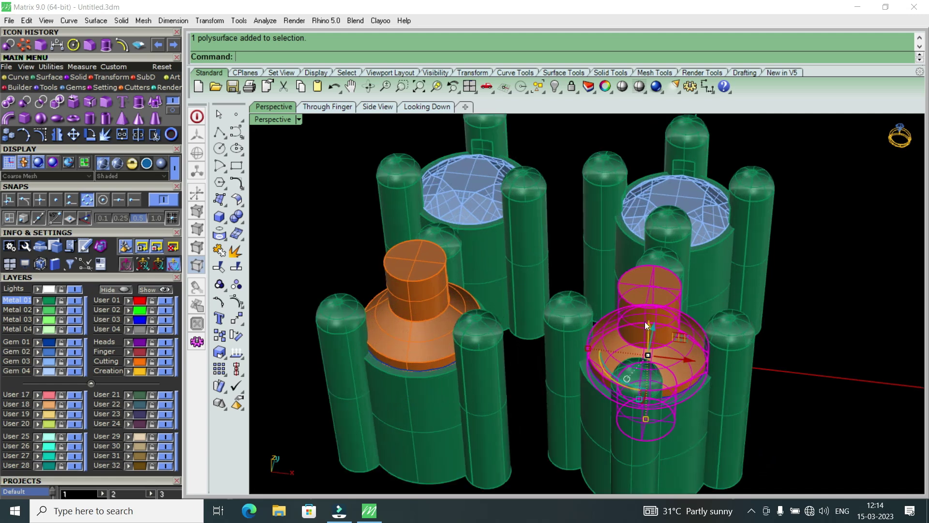
key("Escape")
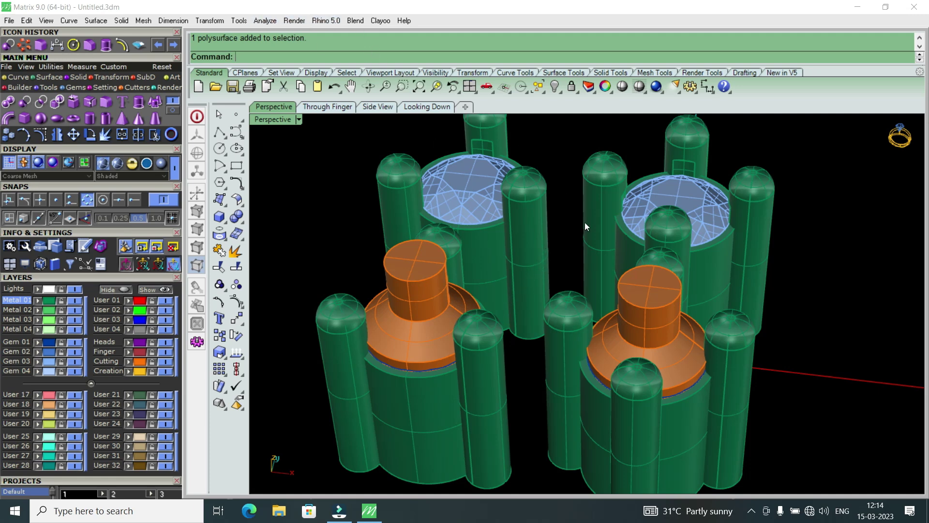
Create gem cutters for the two back gems.
scroll(644, 266, "down", 3)
mouse_move(695, 232)
right_mouse_down()
mouse_move(654, 323)
mouse_move(674, 321)
mouse_move(624, 253)
mouse_move(647, 261)
mouse_move(598, 287)
right_mouse_up()
left_click(675, 321)
left_click(599, 190, "shift")
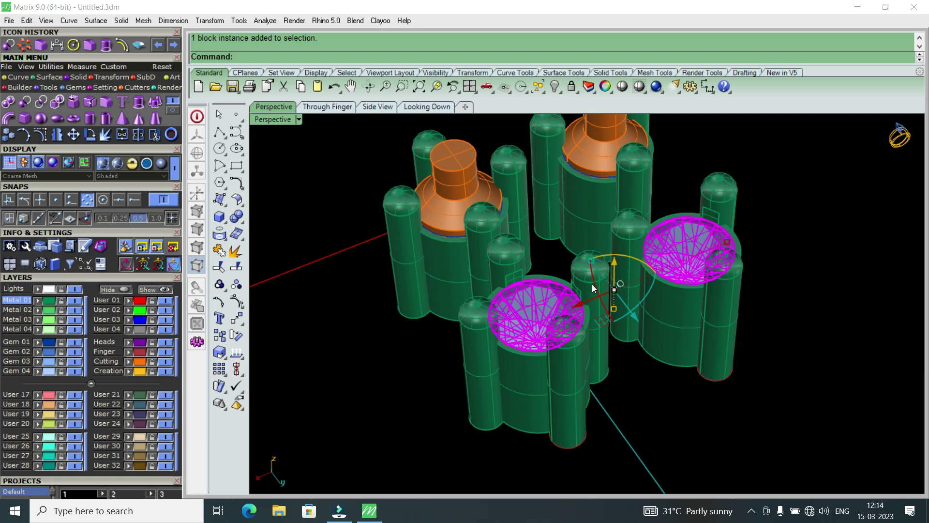
key("F6")
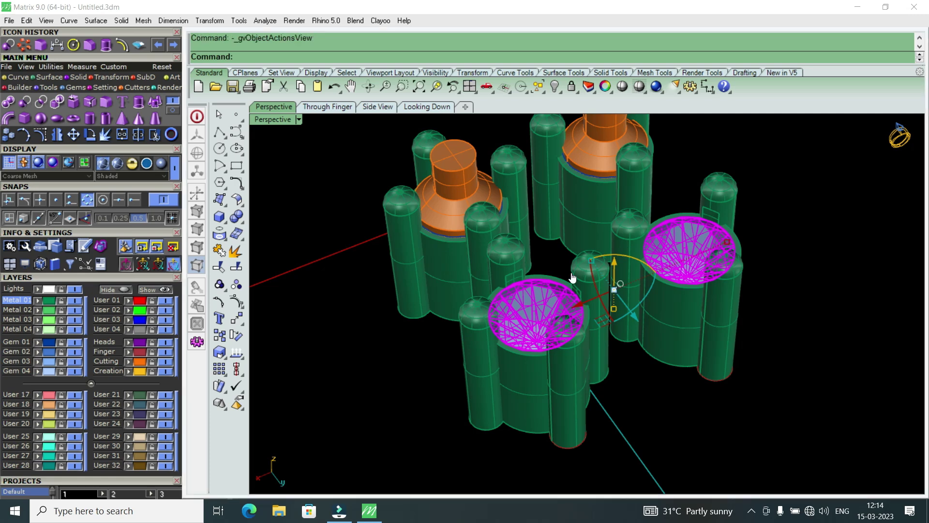
left_click(605, 337)
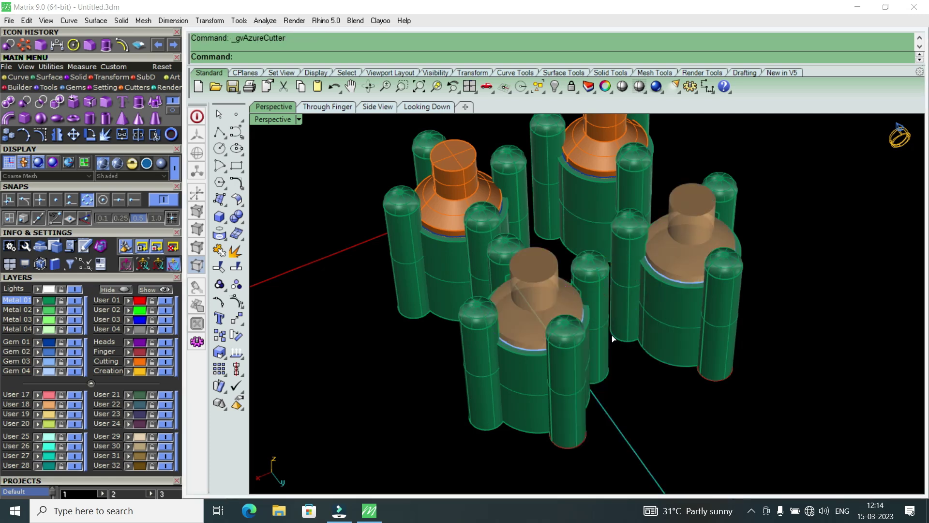
right_click_drag(586, 314, 609, 287)
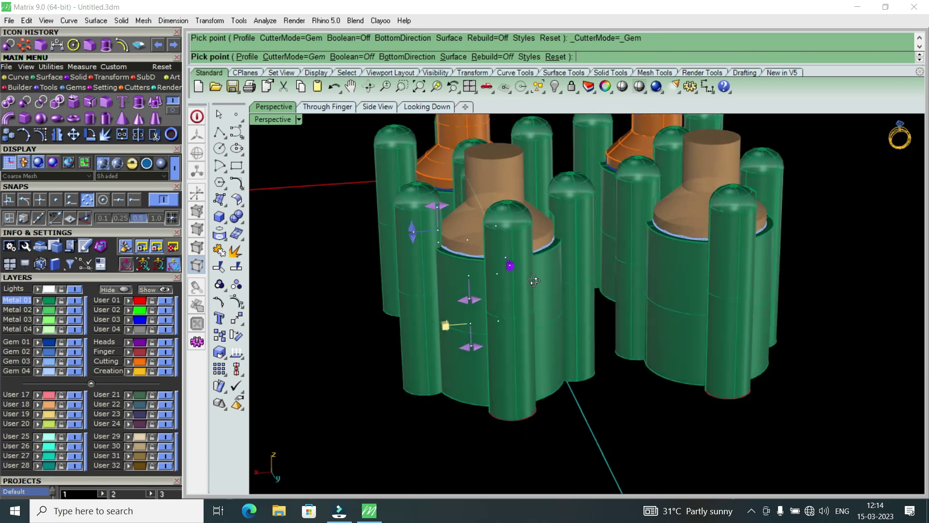
right_click(609, 288)
Select and delete the two back gem cutters.
mouse_move(612, 292)
right_mouse_down()
mouse_move(520, 304)
mouse_move(499, 269)
mouse_move(609, 312)
mouse_move(498, 288)
right_mouse_up()
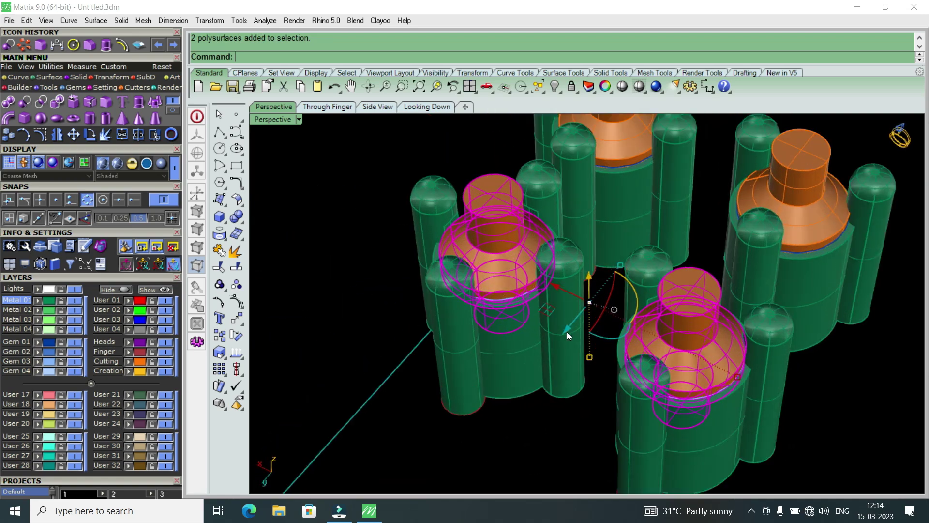
scroll(542, 332, "down", 3)
right_click_drag(520, 331, 638, 318)
scroll(606, 311, "down", 3)
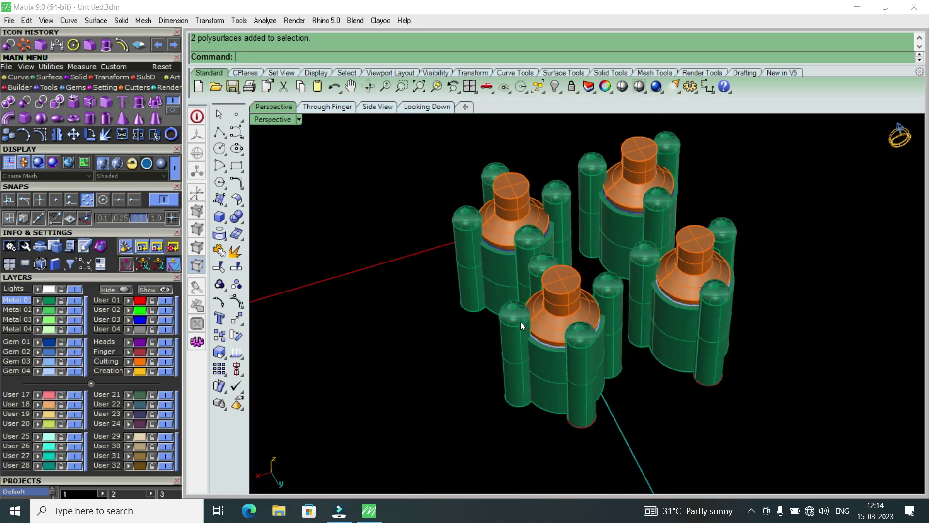
right_click_drag(521, 322, 634, 328)
scroll(579, 329, "up", 3)
scroll(631, 303, "up", 2)
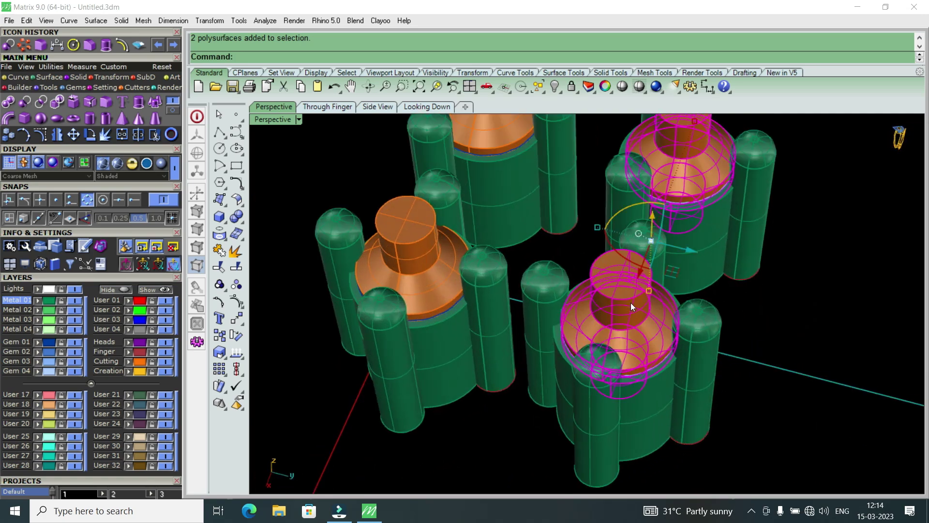
key("Delete")
Delete the front-right gem cutter, leaving only the front-left one.
scroll(631, 311, "down", 3)
right_click_drag(477, 319, 591, 344)
scroll(591, 345, "up", 2)
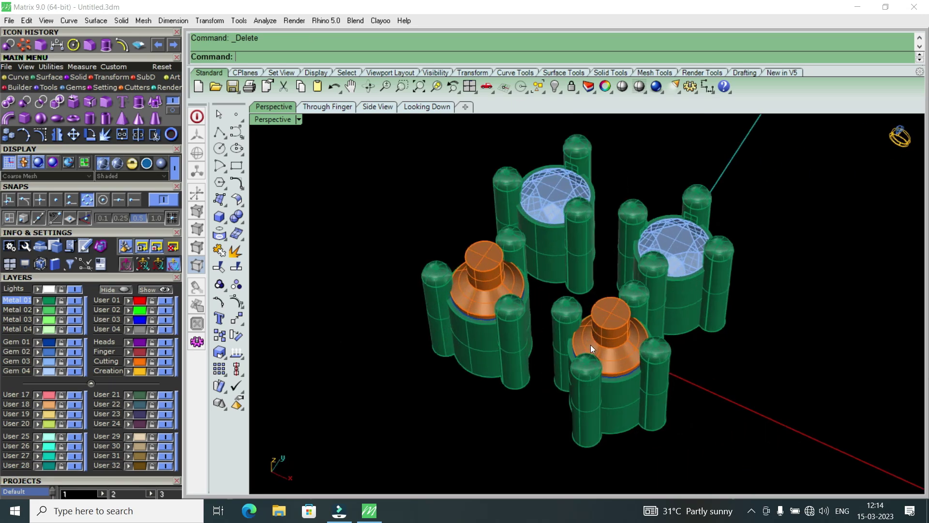
scroll(591, 346, "up", 2)
left_click(642, 320)
key("Delete")
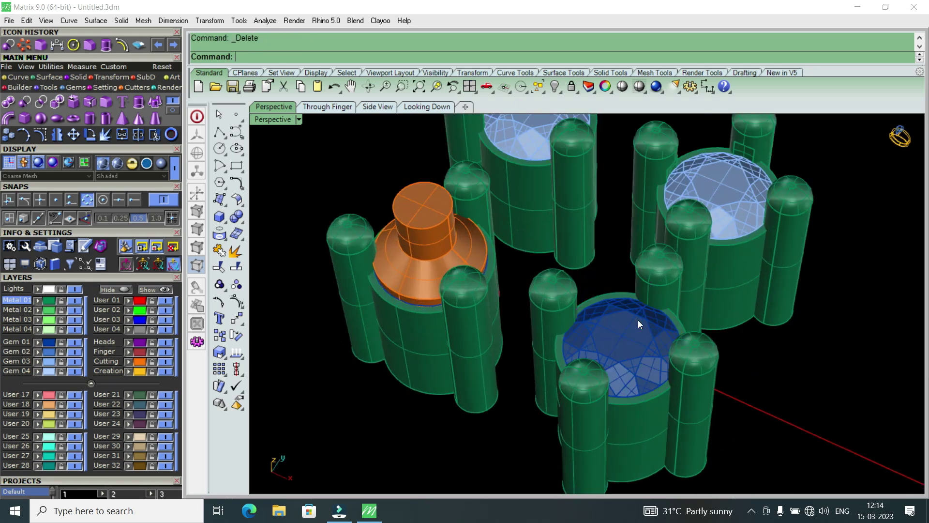
left_click(409, 221)
key("Delete")
scroll(397, 292, "down", 2)
mouse_move(397, 291)
right_mouse_down()
mouse_move(425, 270)
mouse_move(537, 285)
right_mouse_up()
scroll(434, 278, "down", 2)
scroll(450, 278, "up", 2)
right_click_drag(450, 278, 566, 345)
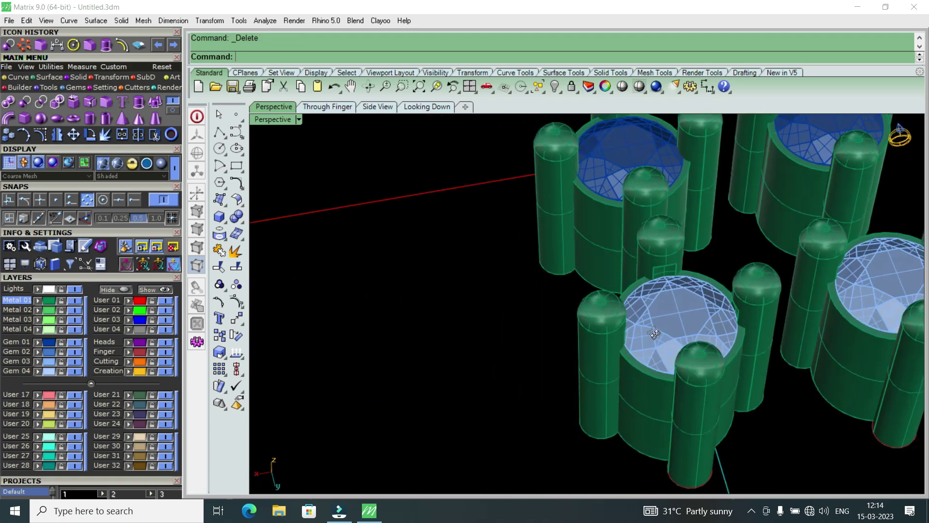
scroll(643, 334, "up", 2)
scroll(548, 331, "down", 2)
right_click_drag(549, 332, 599, 329)
scroll(569, 319, "up", 2)
mouse_move(482, 365)
right_mouse_down()
mouse_move(530, 358)
mouse_move(521, 372)
right_mouse_up()
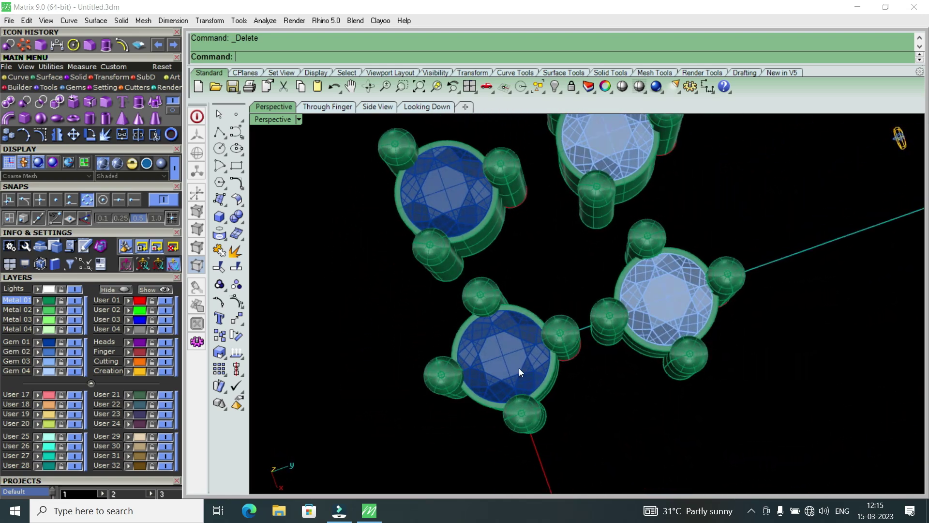
mouse_move(585, 363)
right_mouse_down()
mouse_move(685, 274)
mouse_move(653, 331)
right_mouse_up()
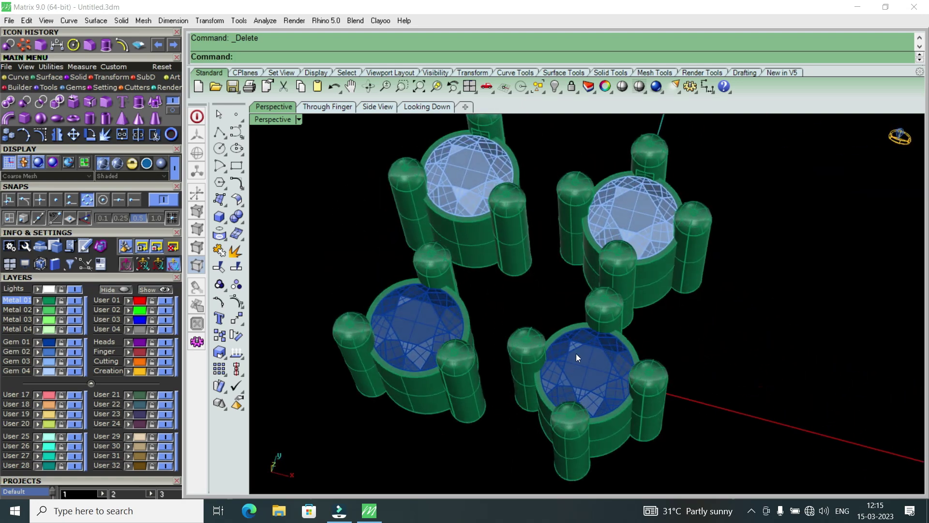
scroll(604, 383, "up", 5)
scroll(581, 358, "down", 3)
right_click_drag(548, 342, 545, 315)
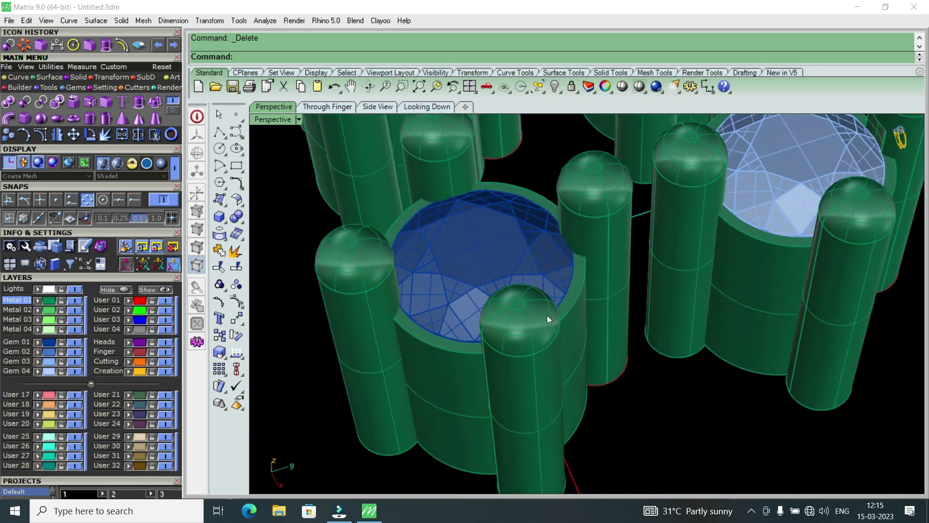
scroll(629, 271, "down", 3)
scroll(659, 249, "up", 3)
scroll(659, 249, "down", 5)
right_click_drag(636, 351, 583, 272)
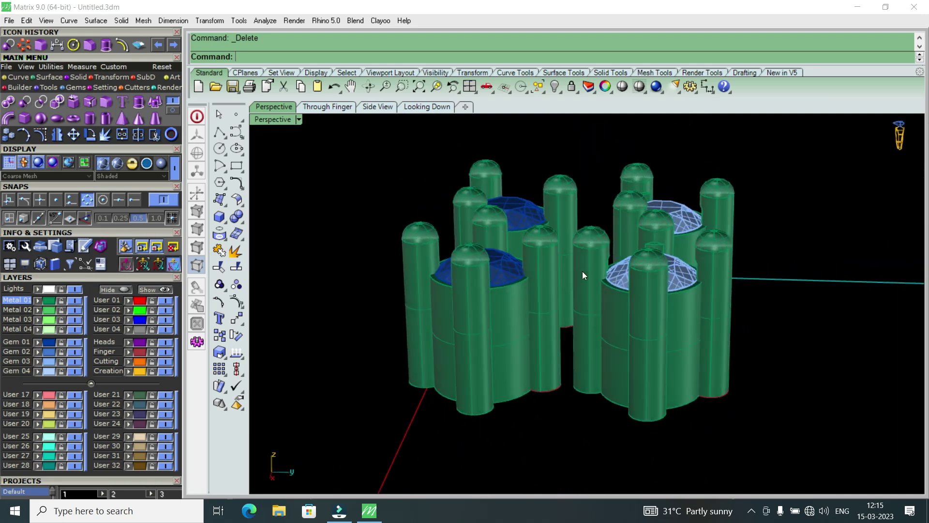
right_click_drag(709, 270, 630, 414)
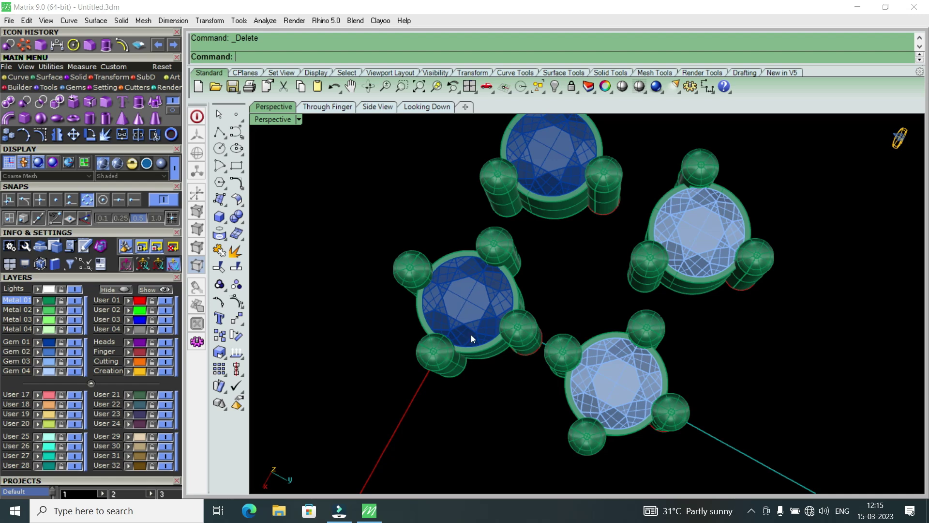
mouse_move(558, 356)
right_mouse_down()
mouse_move(612, 281)
mouse_move(485, 236)
mouse_move(664, 295)
mouse_move(451, 259)
mouse_move(560, 346)
right_mouse_up()
scroll(484, 236, "down", 3)
scroll(465, 228, "down", 3)
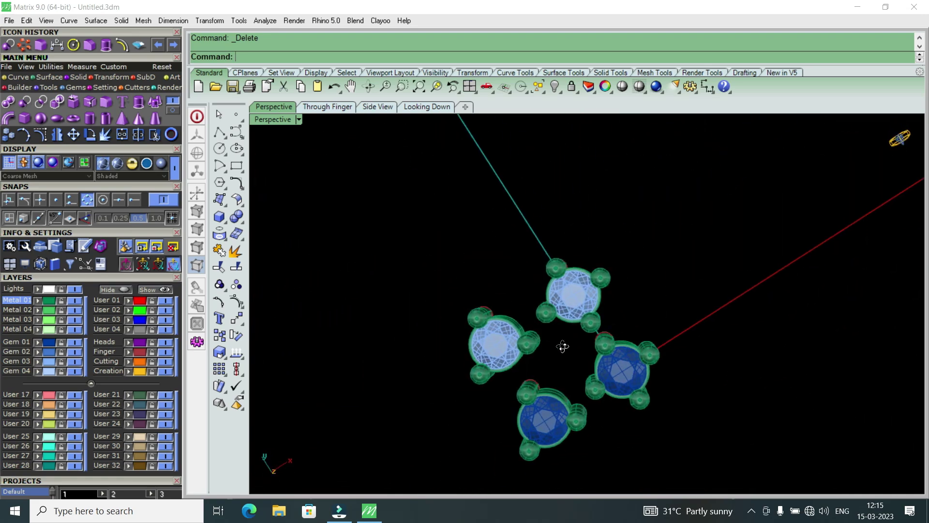
scroll(569, 391, "up", 3)
scroll(562, 269, "down", 3)
scroll(557, 355, "up", 3)
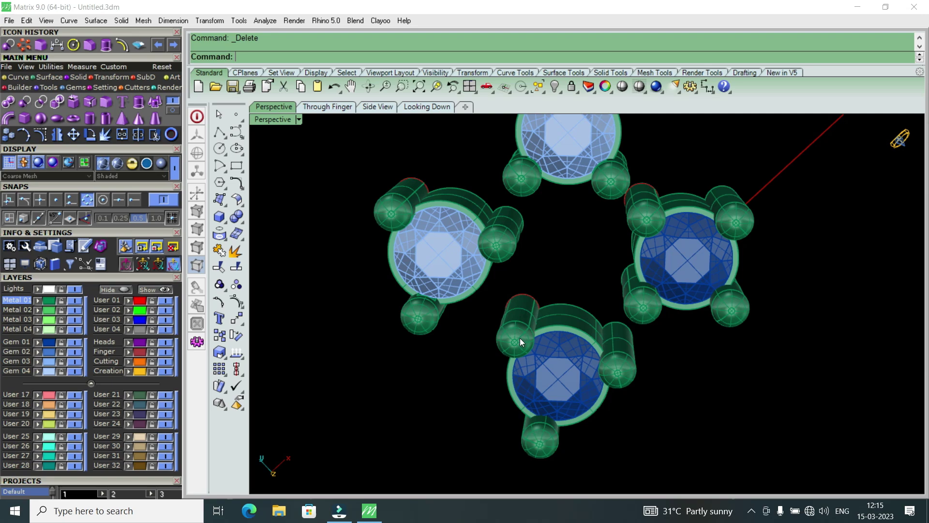
scroll(521, 339, "down", 3)
mouse_move(525, 352)
right_mouse_down()
mouse_move(651, 252)
mouse_move(512, 289)
mouse_move(521, 338)
mouse_move(535, 221)
mouse_move(486, 339)
mouse_move(611, 233)
mouse_move(673, 201)
mouse_move(677, 160)
mouse_move(680, 197)
mouse_move(594, 247)
mouse_move(542, 330)
mouse_move(546, 290)
mouse_move(613, 300)
right_mouse_up()
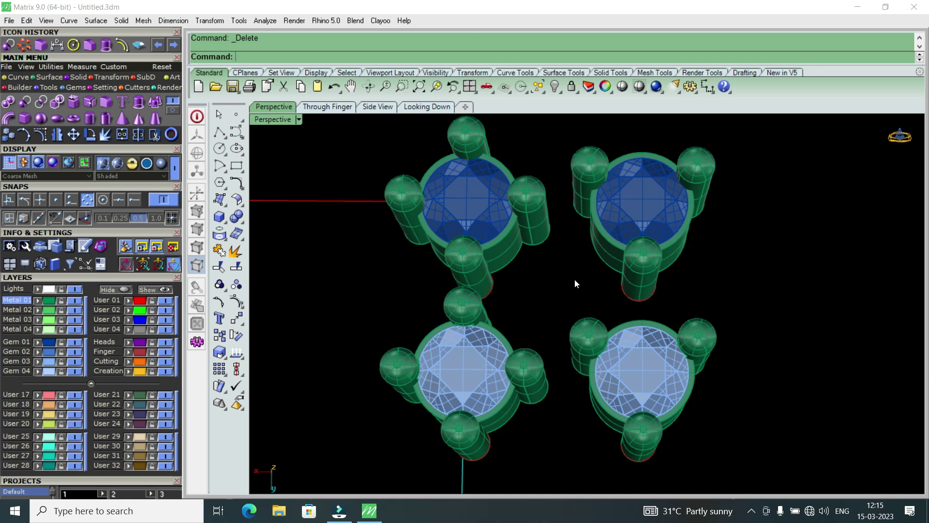
mouse_move(461, 337)
right_mouse_down()
mouse_move(498, 270)
mouse_move(492, 338)
mouse_move(504, 347)
mouse_move(428, 247)
mouse_move(460, 306)
mouse_move(683, 302)
mouse_move(624, 305)
right_mouse_up()
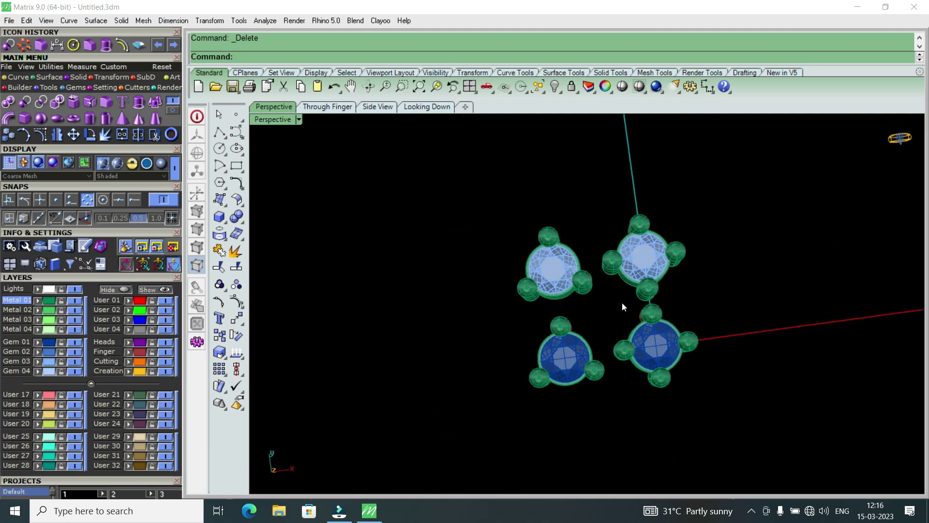
double_click(278, 122)
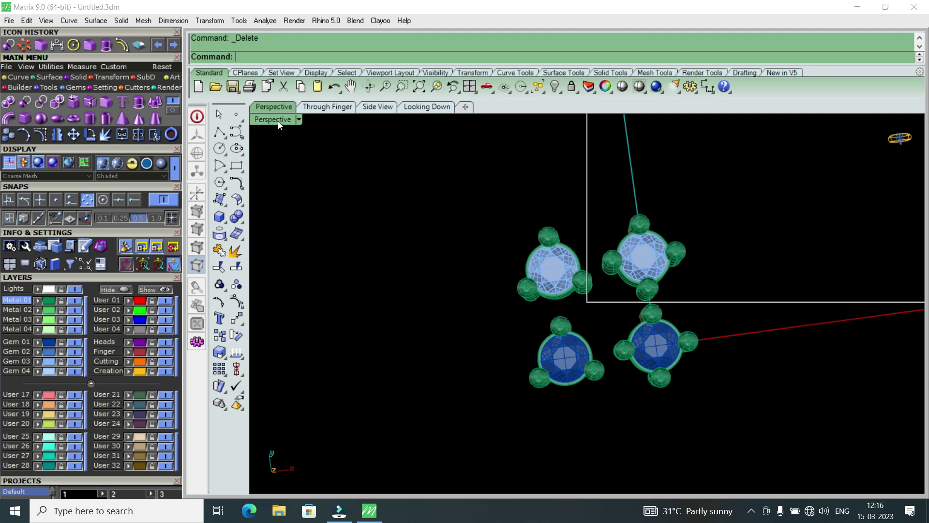
Maximize the Looking Down viewport to show the four settings from directly above.
double_click(279, 122)
scroll(606, 275, "down", 4)
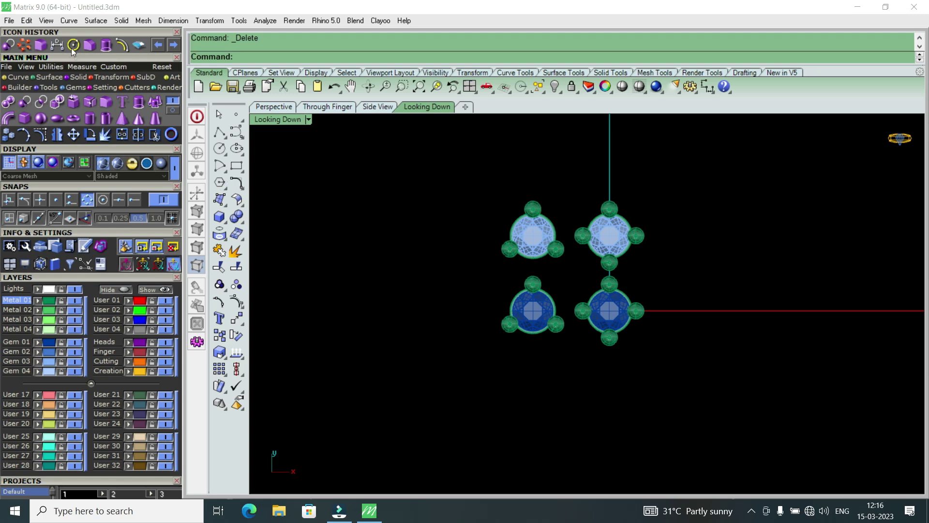
scroll(591, 250, "up", 2)
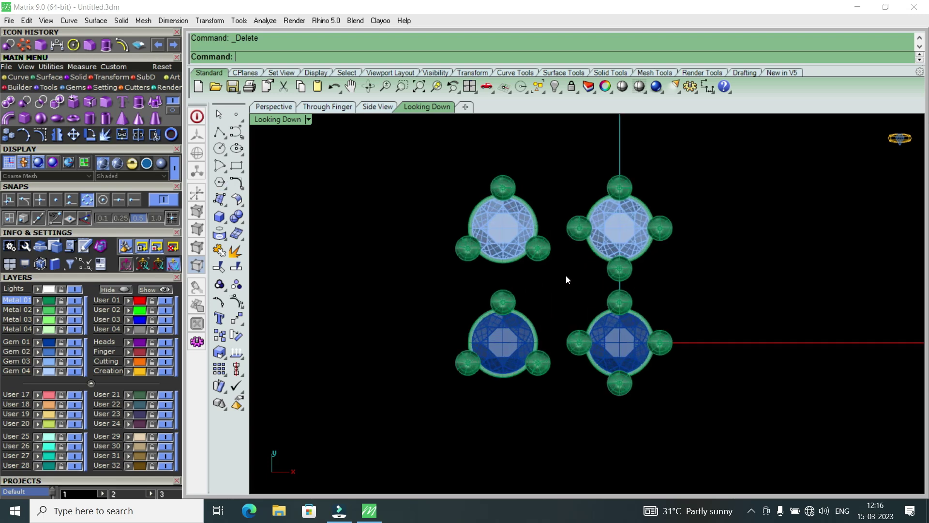
scroll(566, 275, "down", 2)
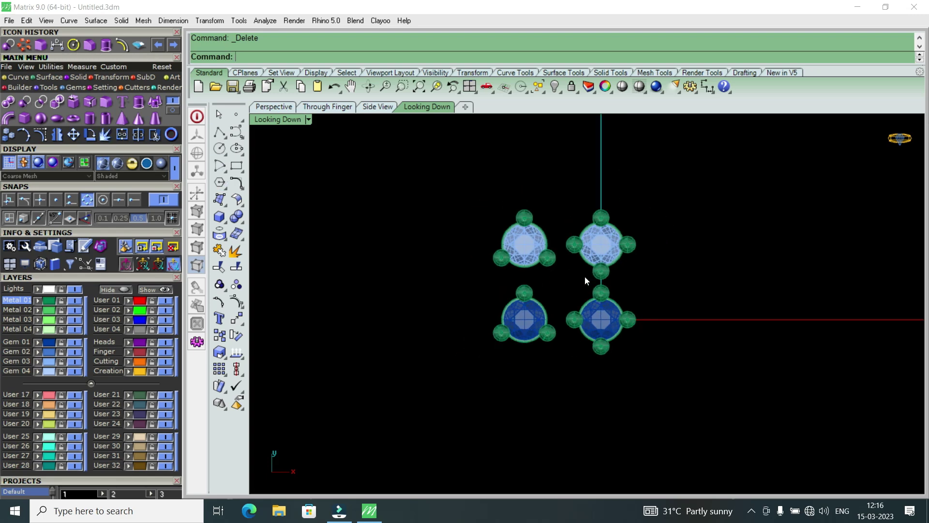
Start File > Save Small As and browse the folder pane to New Volume (E:).
left_click(8, 22)
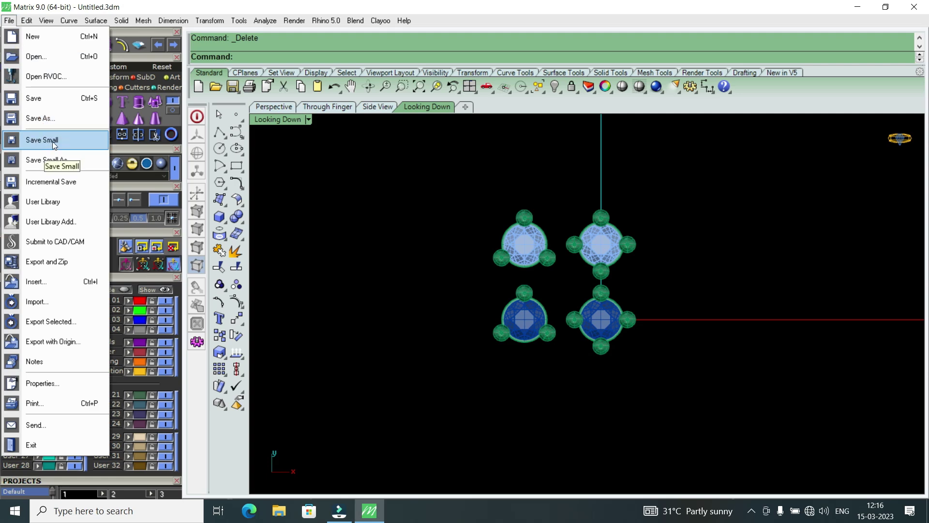
left_click(53, 140)
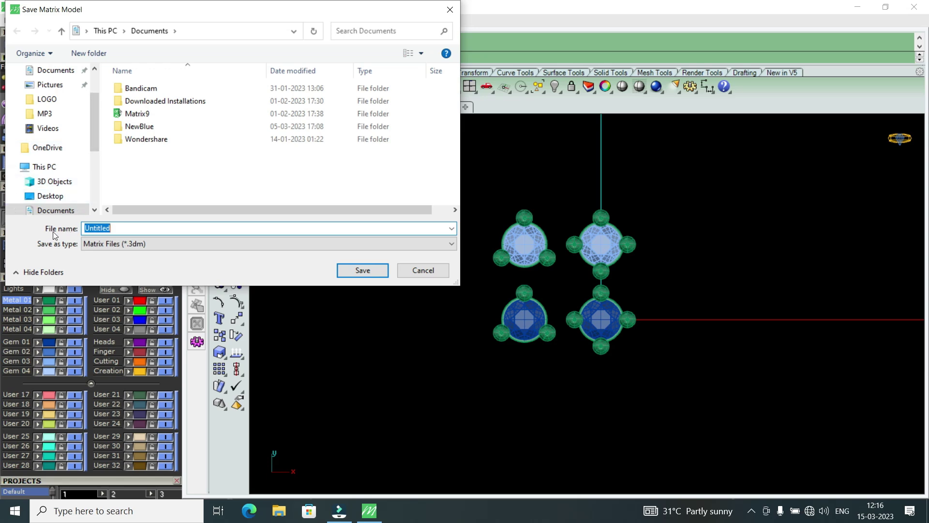
mouse_move(55, 139)
left_click_drag(96, 122, 92, 173)
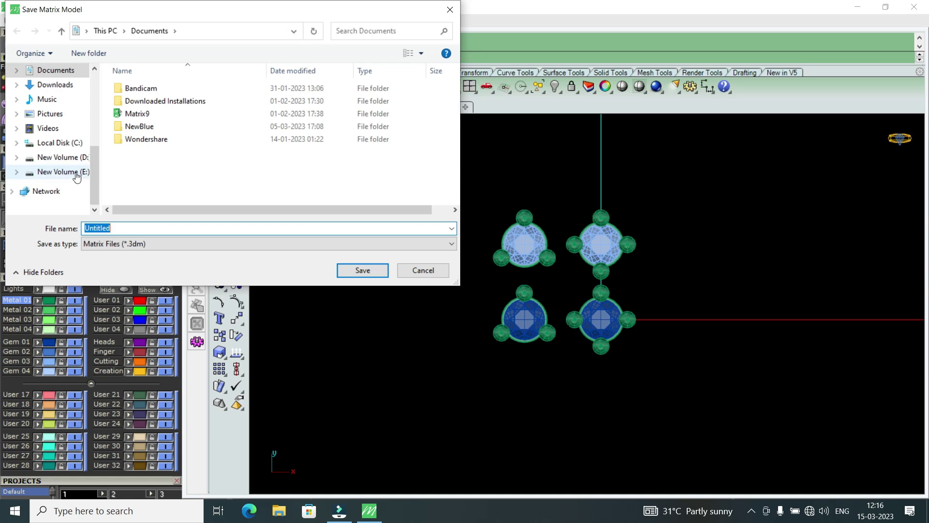
left_click(76, 176)
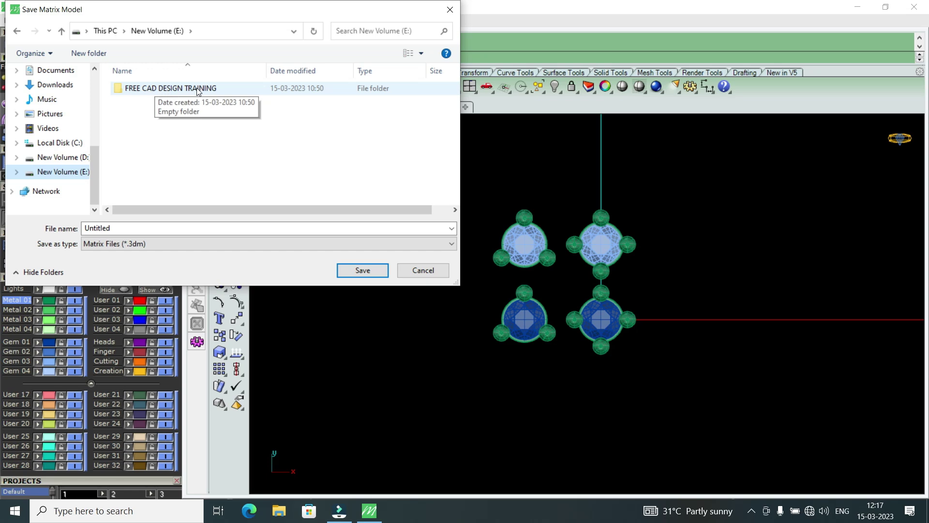
Open the FREE CAD DESIGN TRAINING folder on drive E as the save location.
left_click(168, 89)
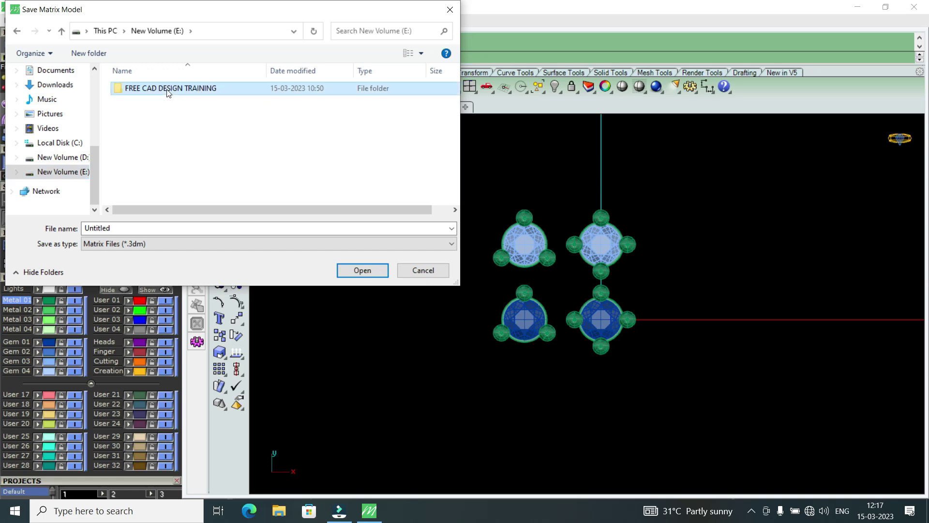
double_click(168, 91)
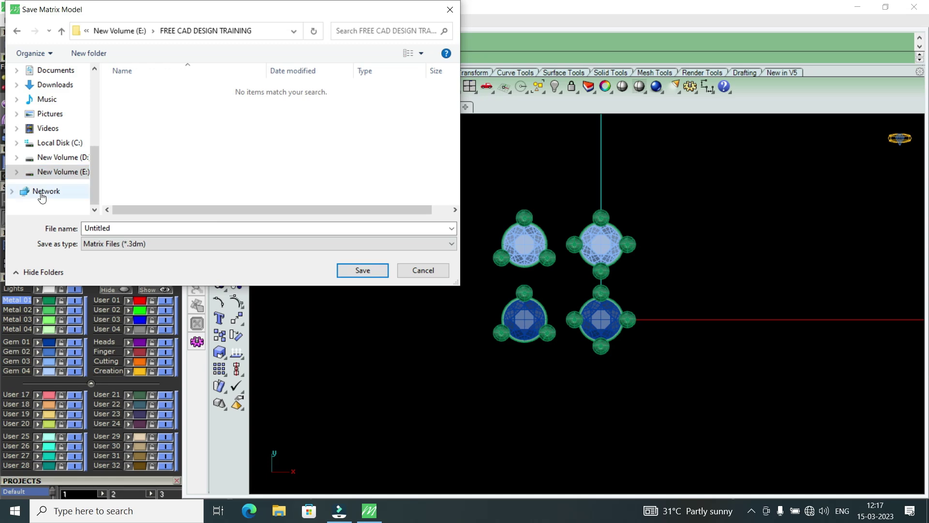
left_click(17, 32)
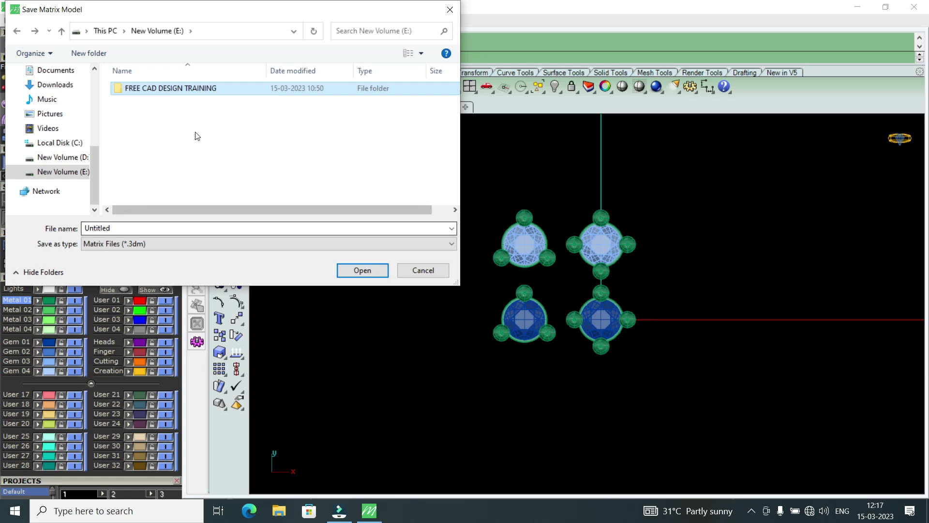
left_click(215, 93)
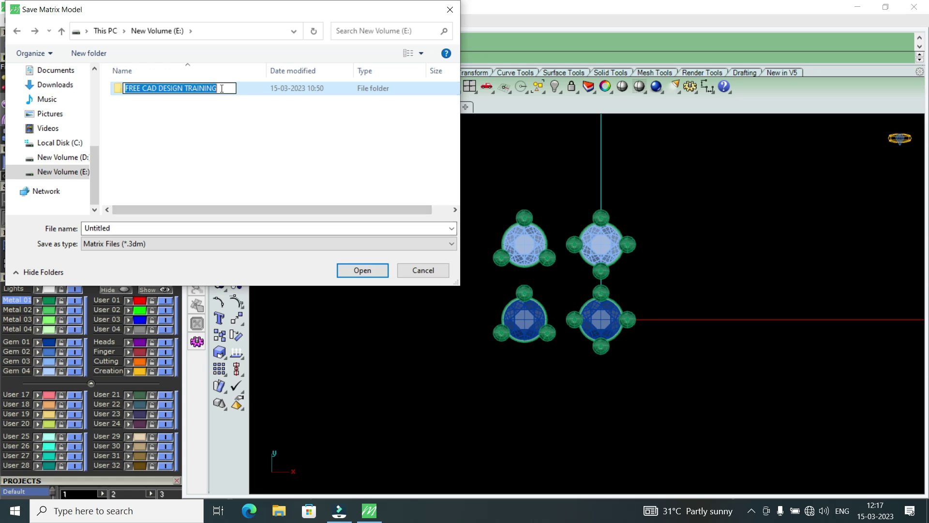
left_click(257, 93)
left_click(256, 93)
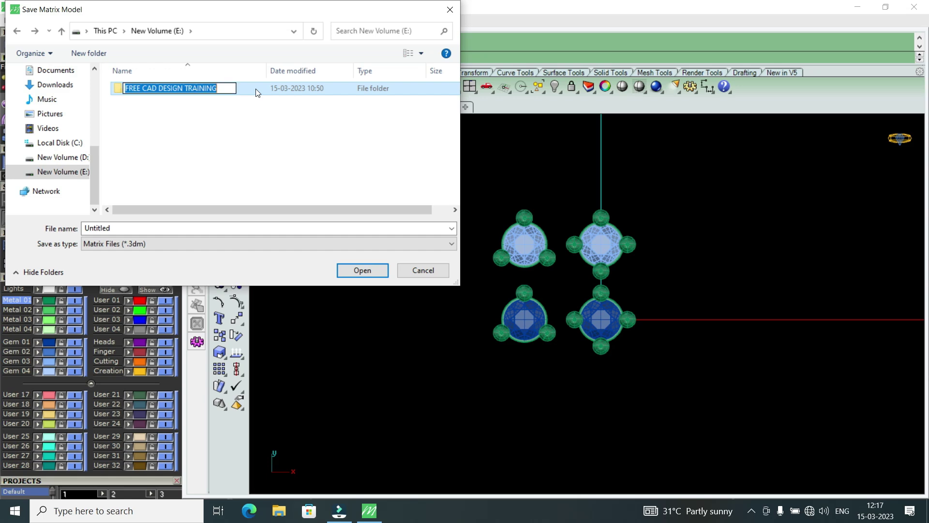
double_click(256, 93)
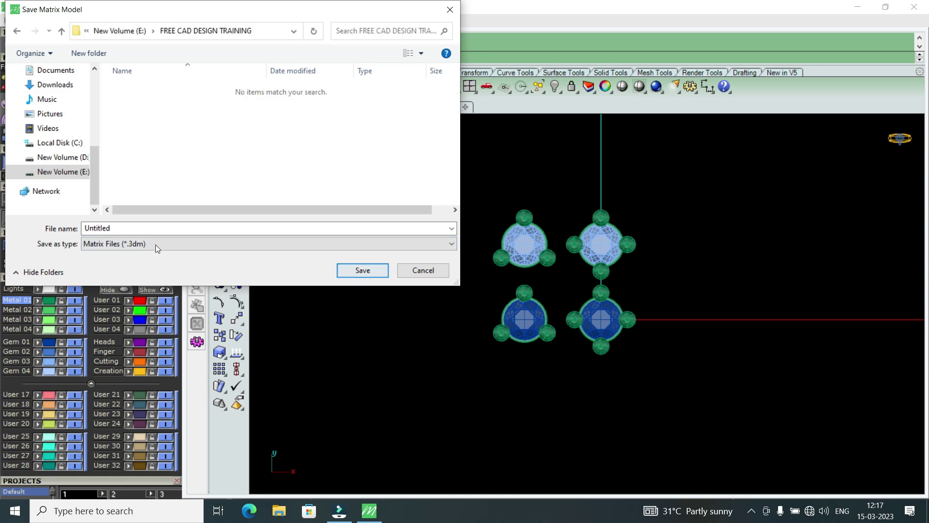
Name the file ROUND KALET and save it there as a .3dm model.
double_click(122, 229)
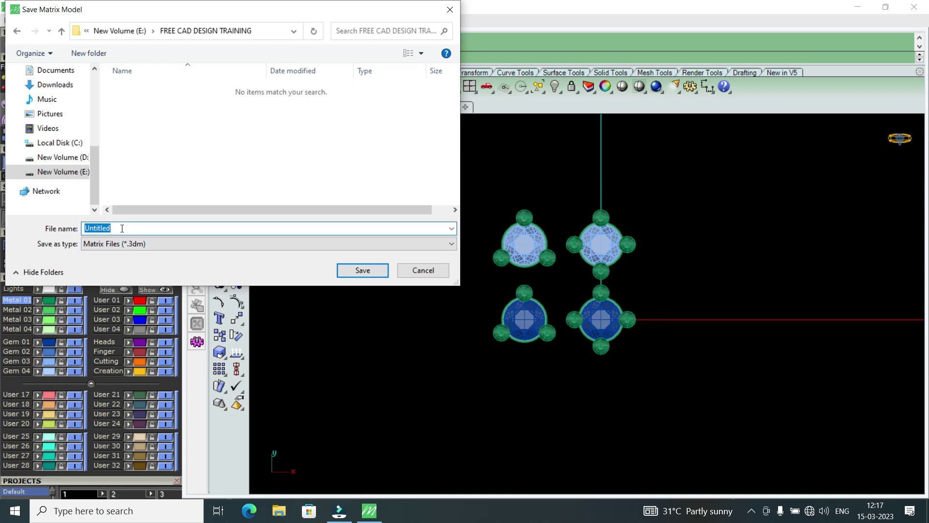
key("BackSpace")
type("RO")
type("UND KALE")
type("T")
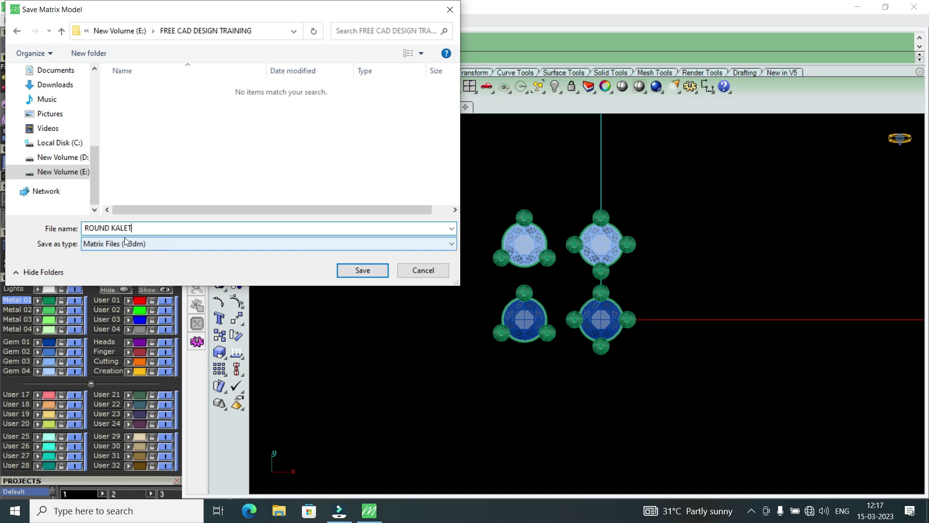
left_click(359, 273)
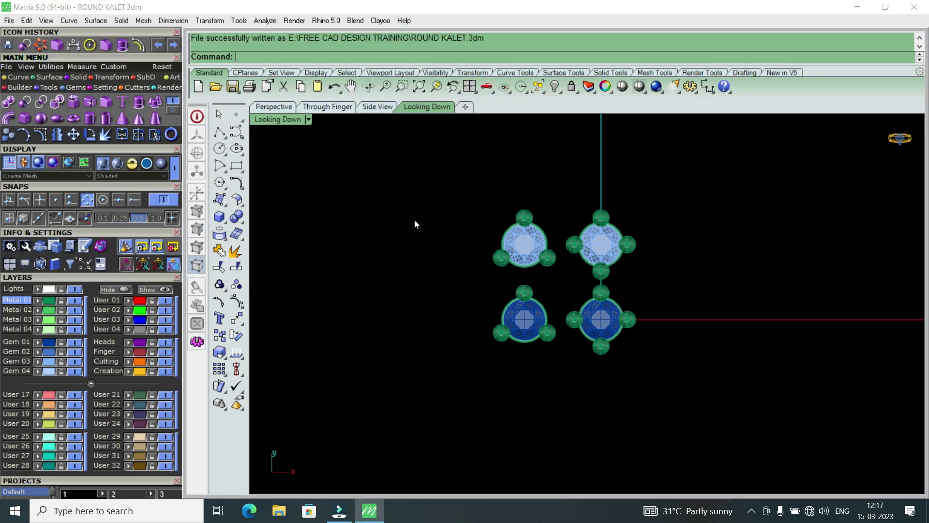
left_click(857, 9)
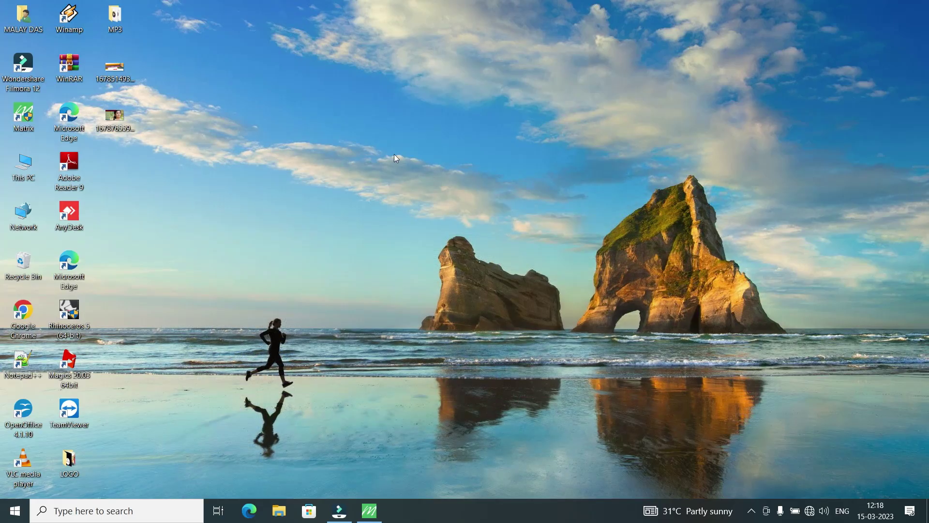
double_click(24, 167)
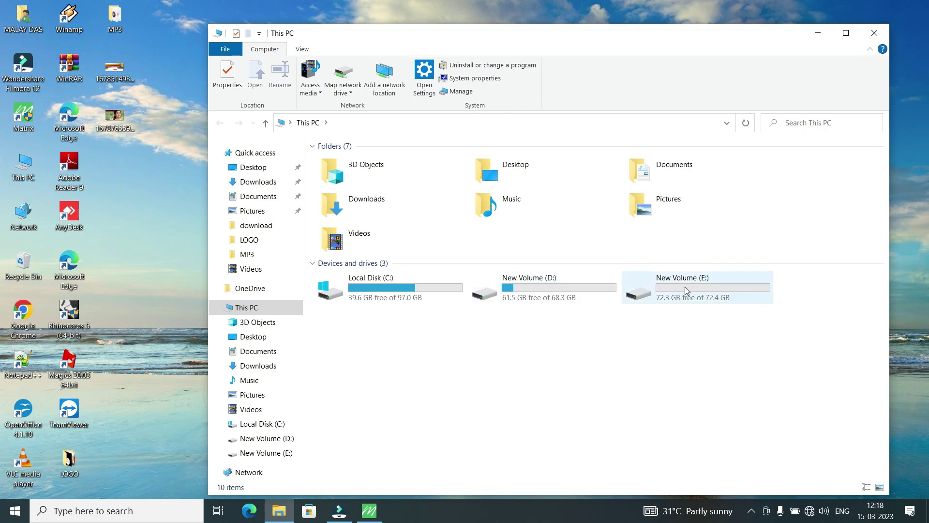
double_click(686, 290)
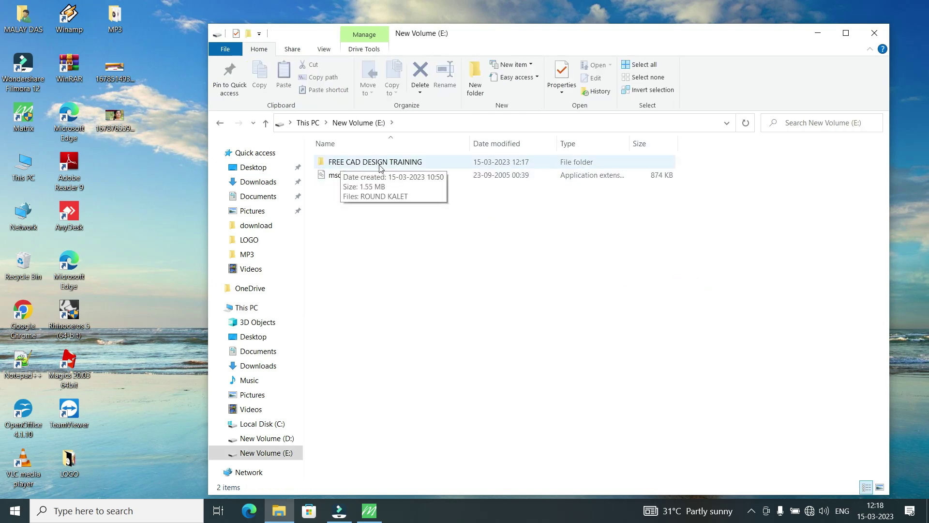
double_click(415, 163)
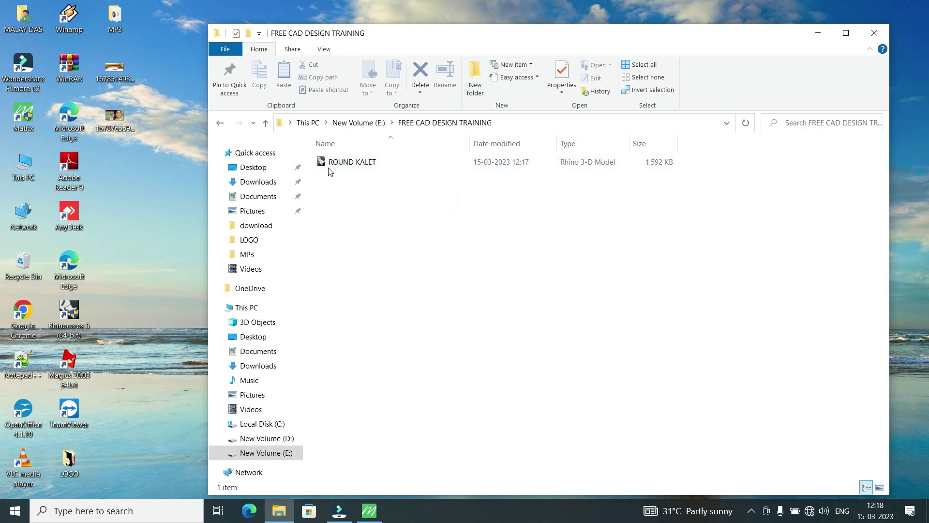
left_click(881, 489)
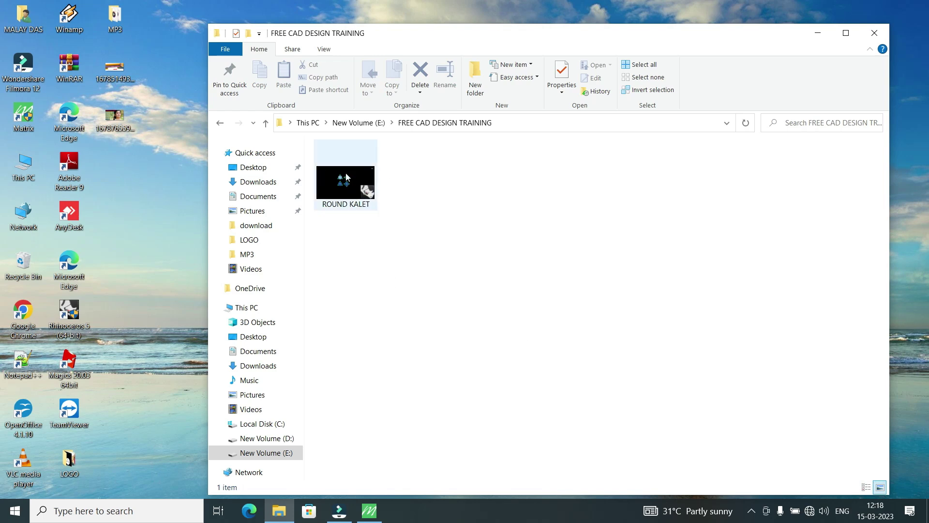
left_click(878, 34)
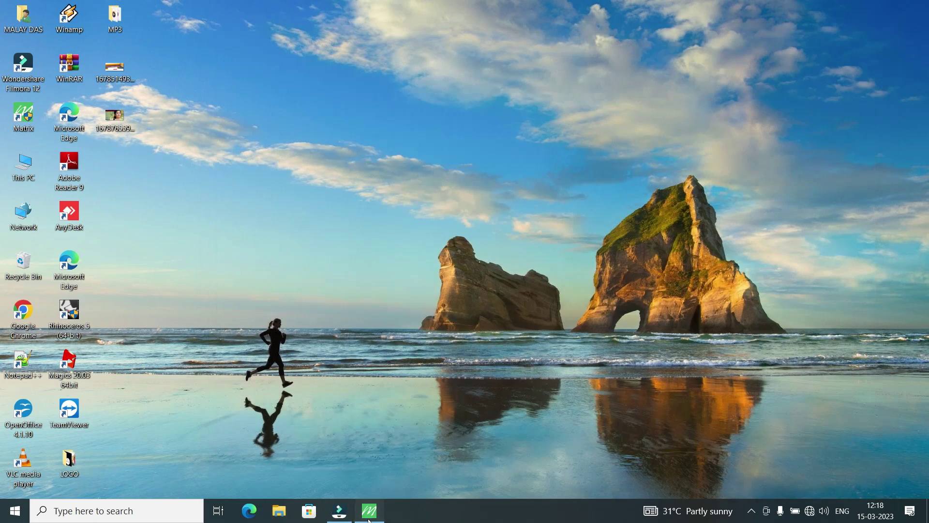
left_click(370, 510)
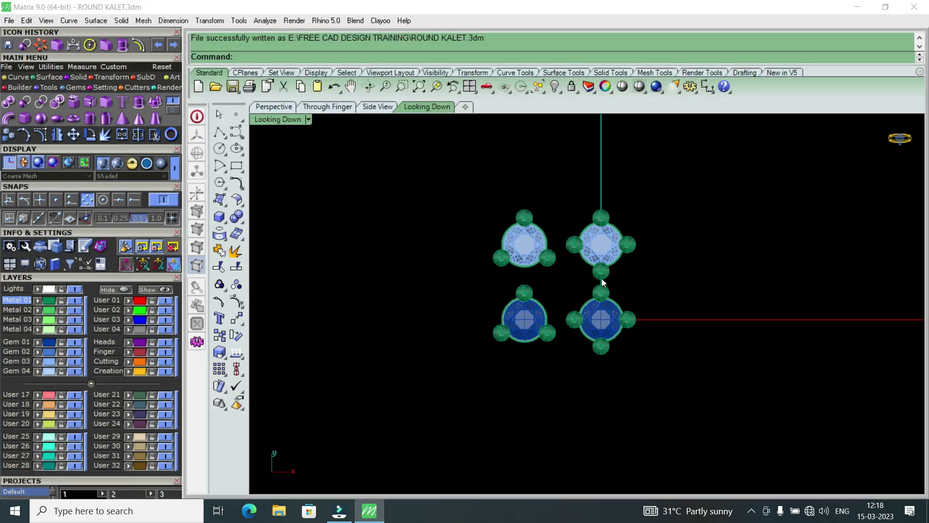
Zoom the Looking Down view, then minimize the Matrix window to the desktop.
scroll(602, 278, "up", 3)
scroll(599, 272, "down", 3)
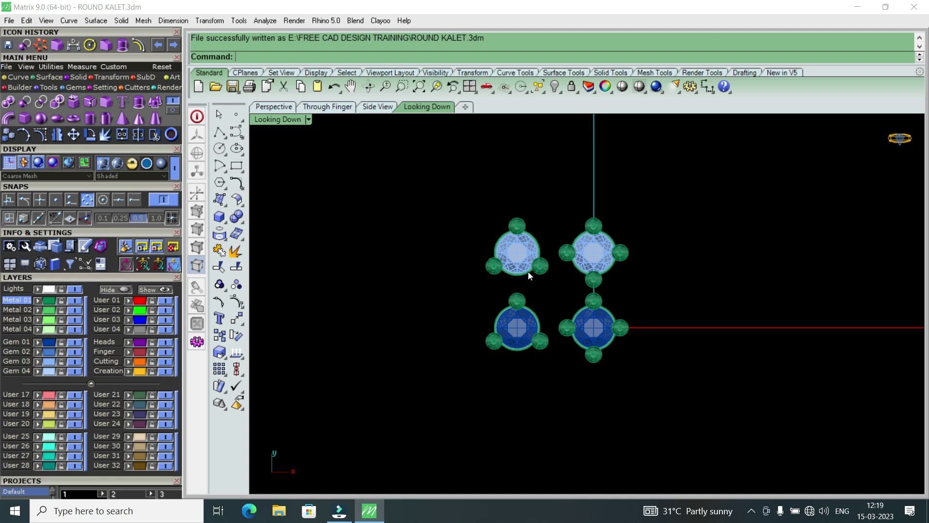
scroll(553, 278, "down", 3)
scroll(556, 271, "up", 4)
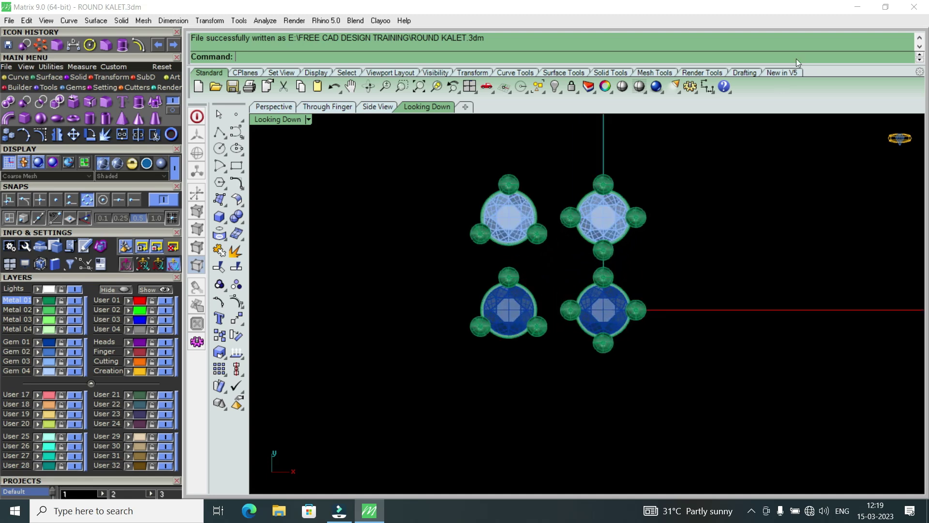
left_click(860, 8)
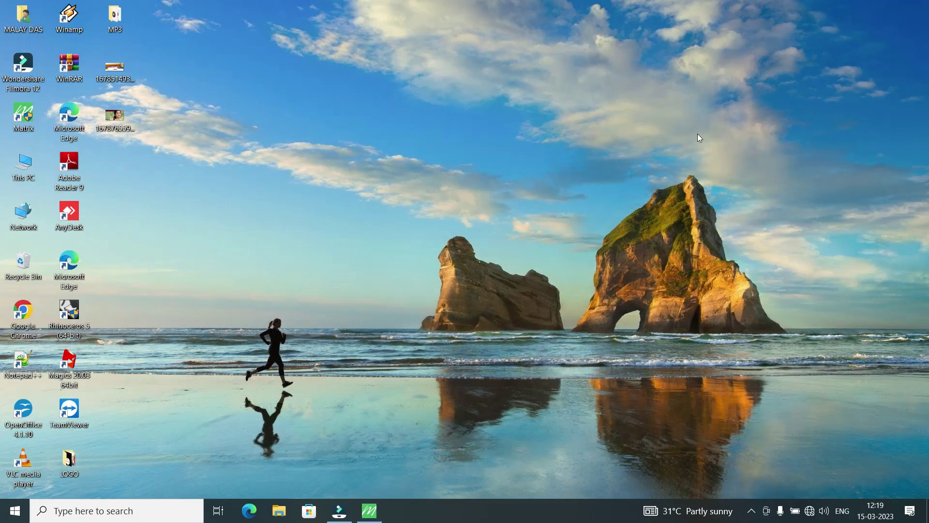
Launch the video recording app and start a screen recording.
left_click(346, 519)
left_click(211, 72)
left_click(222, 105)
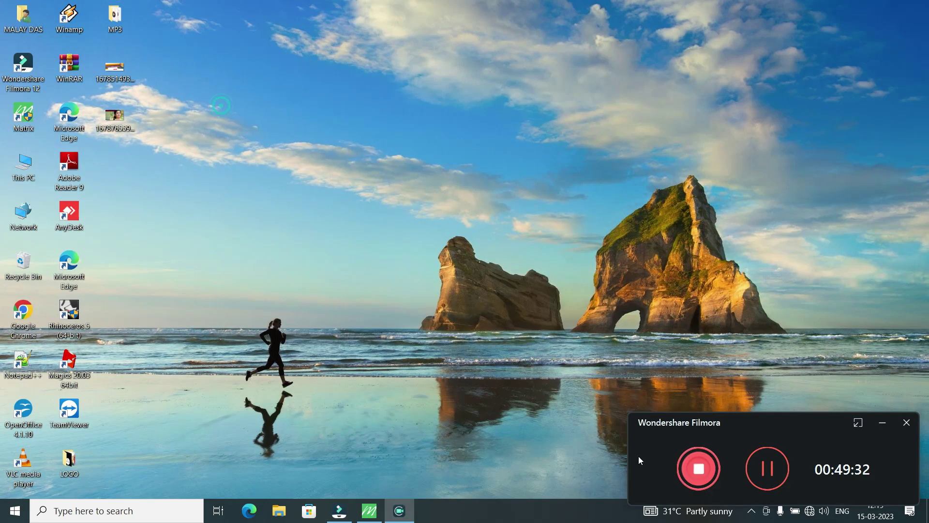